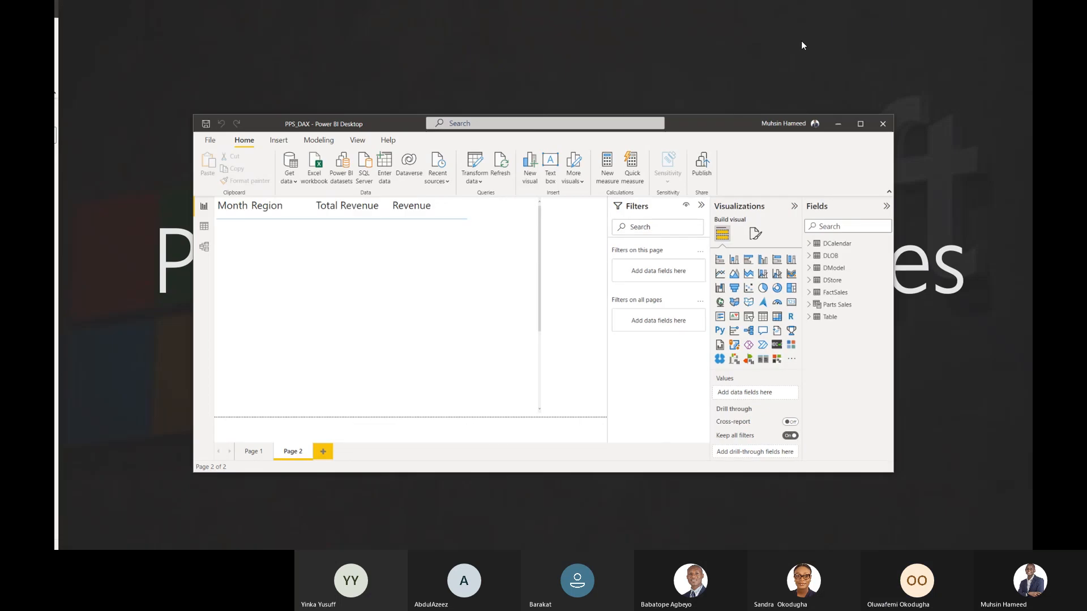
- Maximize the report window and review the monthly revenue rows for the North Central and North East regions
{"action": "left_click", "coordinate": [854, 124]}
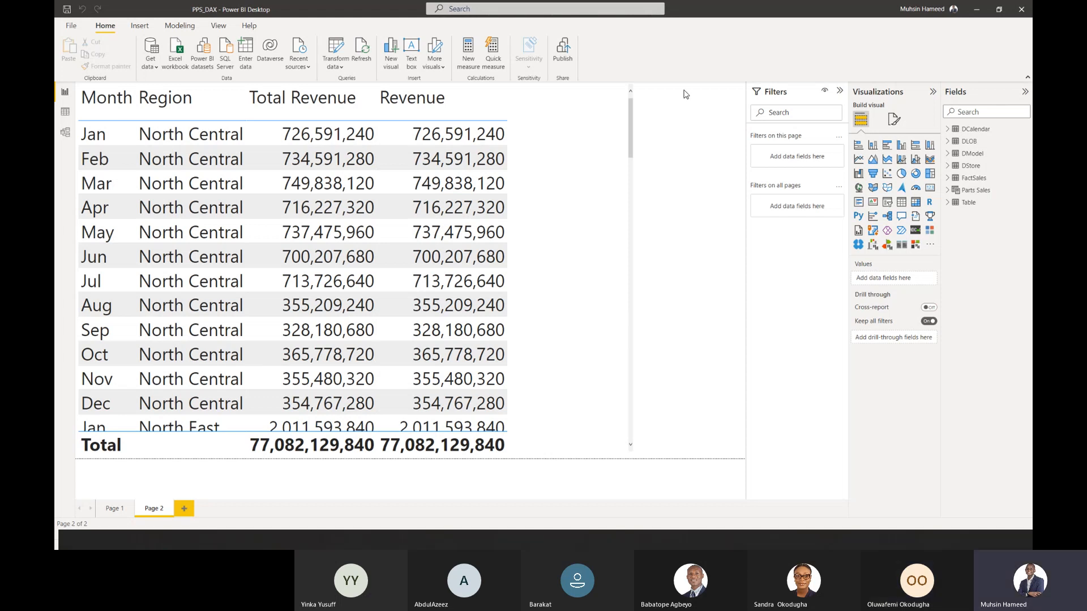
{"action": "scroll", "coordinate": [612, 180], "scroll_direction": "down", "scroll_amount": 5}
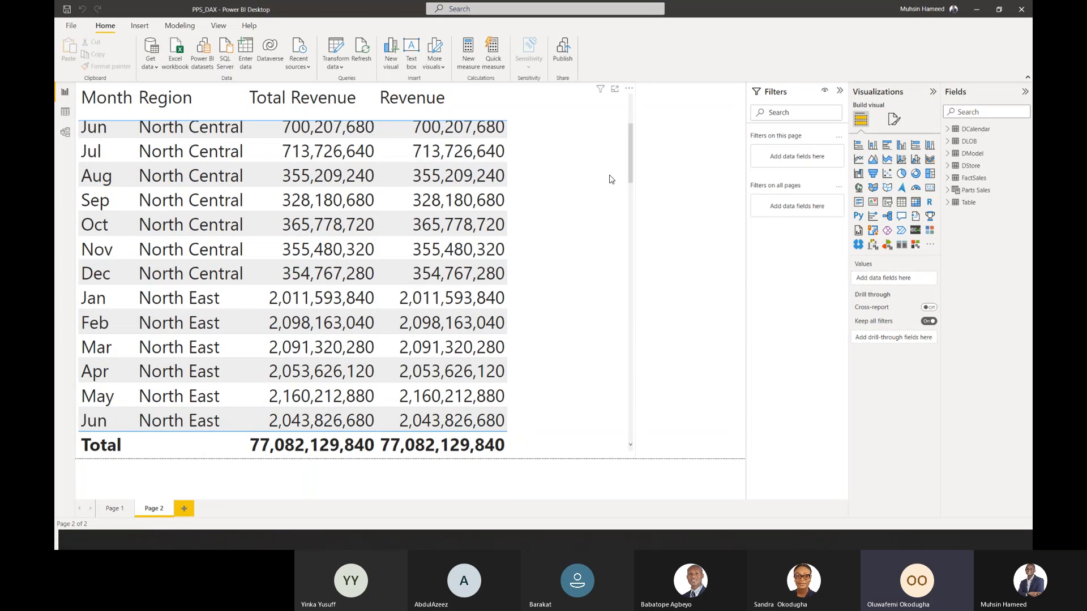
{"action": "scroll", "coordinate": [610, 179], "scroll_direction": "down", "scroll_amount": 6}
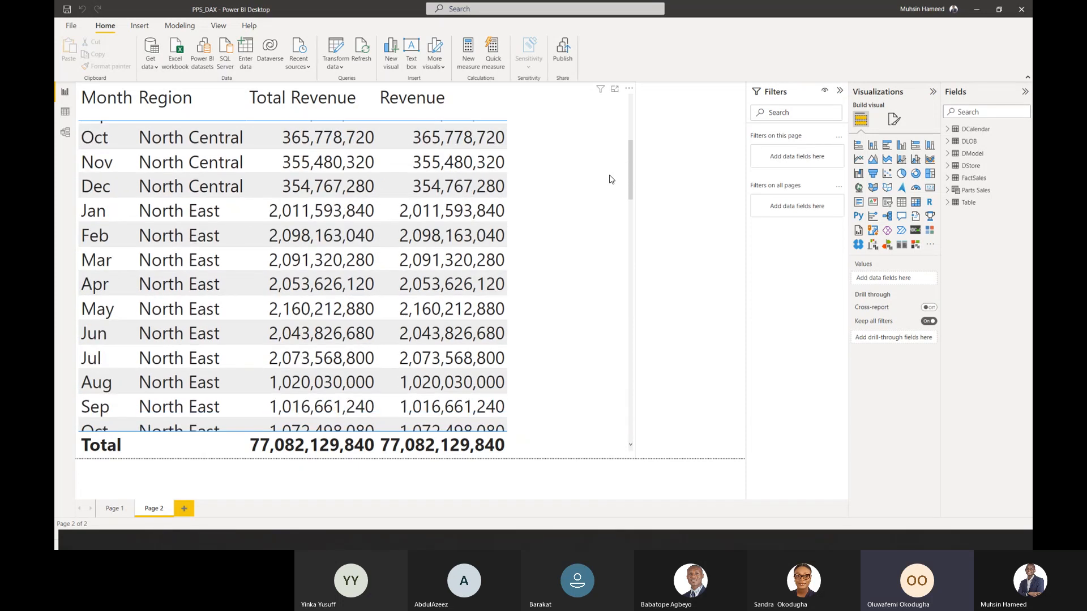
{"action": "scroll", "coordinate": [610, 179], "scroll_direction": "down", "scroll_amount": 1}
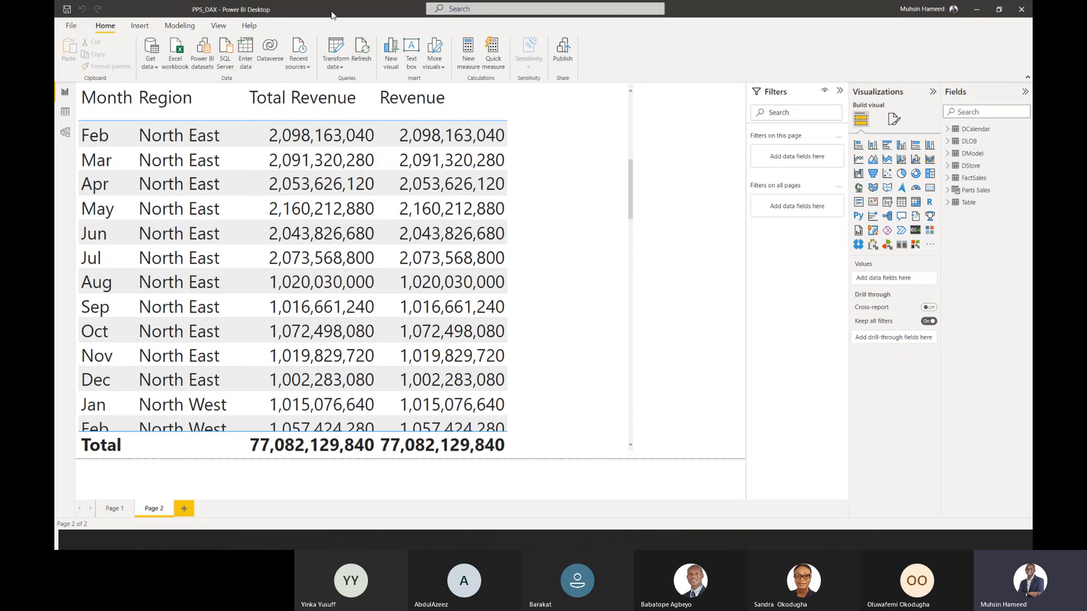
{"action": "left_click", "coordinate": [71, 26]}
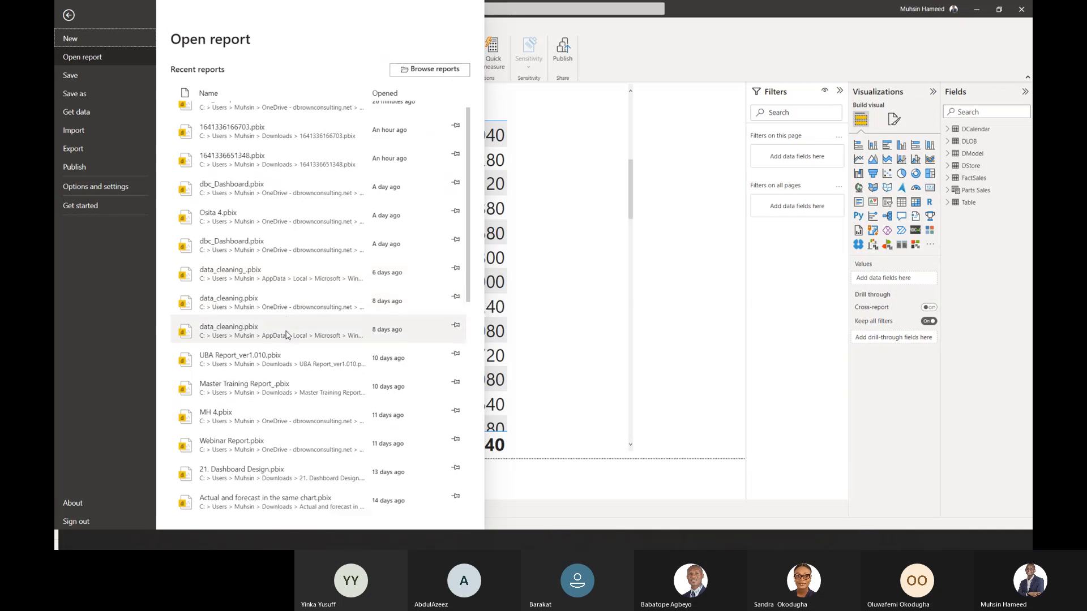
{"action": "scroll", "coordinate": [287, 337], "scroll_direction": "down", "scroll_amount": 3}
{"action": "scroll", "coordinate": [287, 335], "scroll_direction": "down", "scroll_amount": 8}
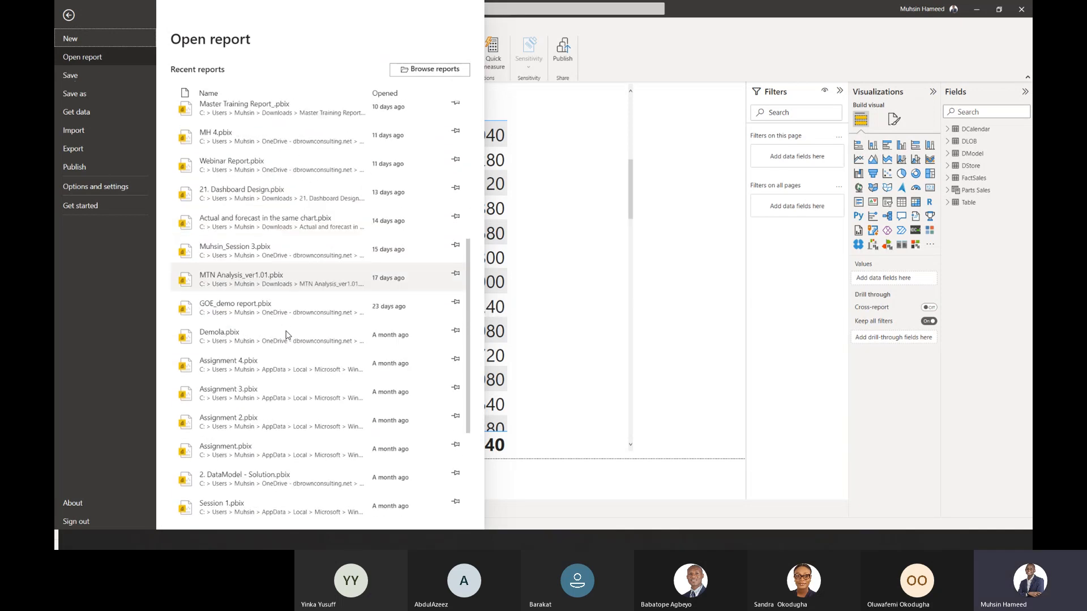
{"action": "scroll", "coordinate": [287, 335], "scroll_direction": "down", "scroll_amount": 1}
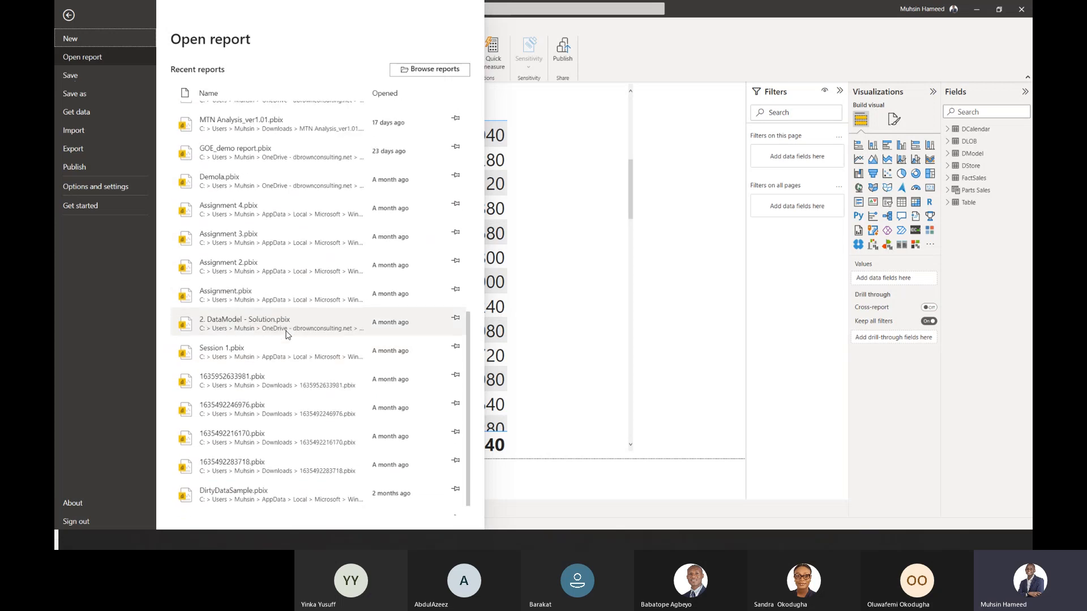
{"action": "scroll", "coordinate": [287, 335], "scroll_direction": "up", "scroll_amount": 3}
{"action": "scroll", "coordinate": [287, 335], "scroll_direction": "up", "scroll_amount": 9}
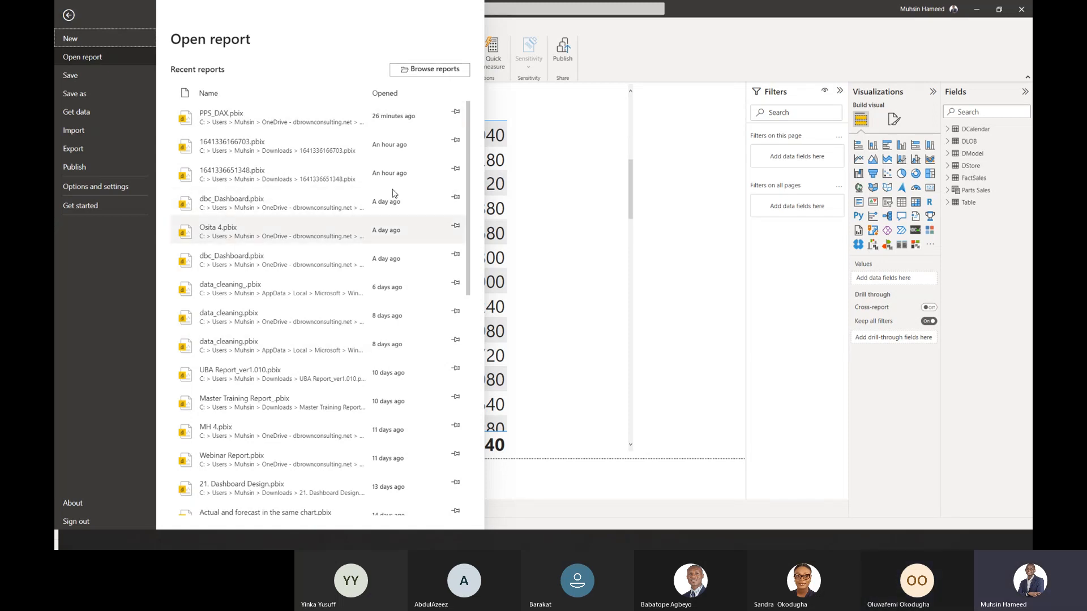
{"action": "left_click", "coordinate": [428, 69]}
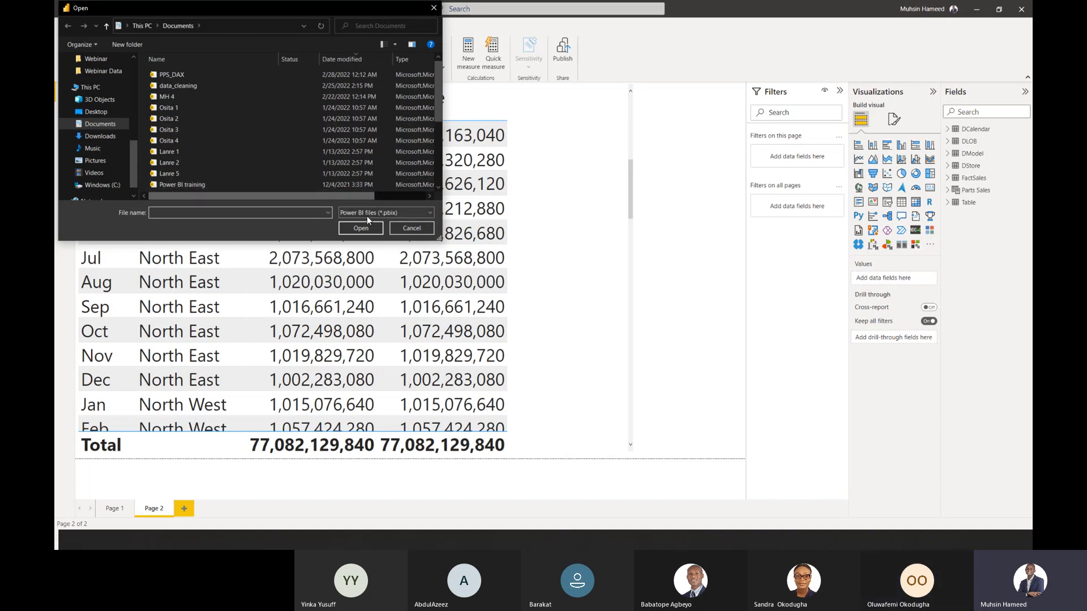
{"action": "left_click", "coordinate": [396, 228]}
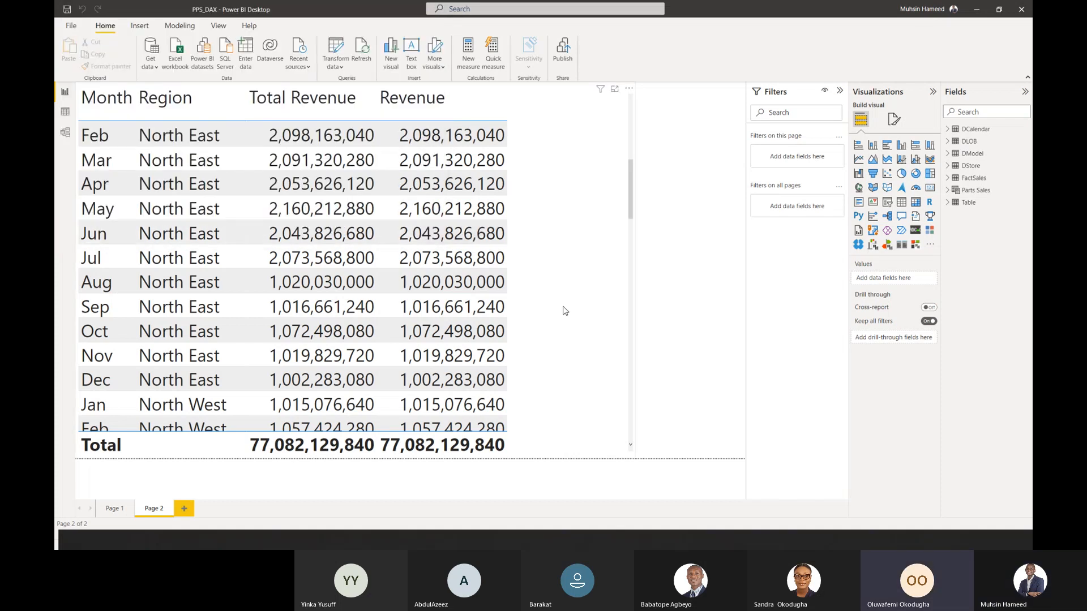
- Examine the monthly Total Revenue and Revenue values for each region, from North Central through South South
{"action": "left_click", "coordinate": [615, 371]}
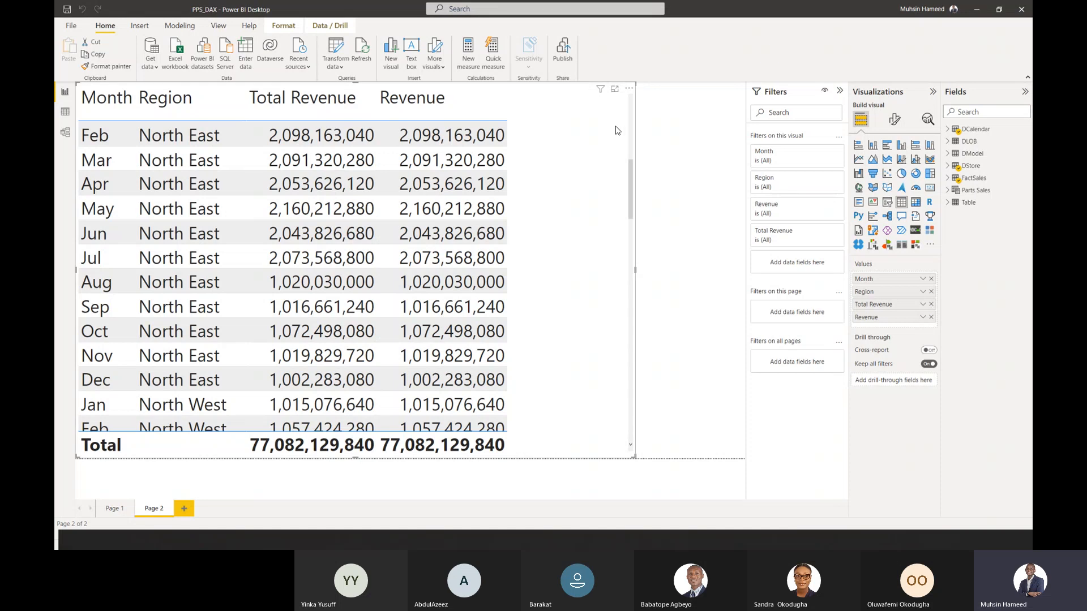
{"action": "scroll", "coordinate": [606, 147], "scroll_direction": "up", "scroll_amount": 1}
{"action": "scroll", "coordinate": [606, 147], "scroll_direction": "up", "scroll_amount": 4}
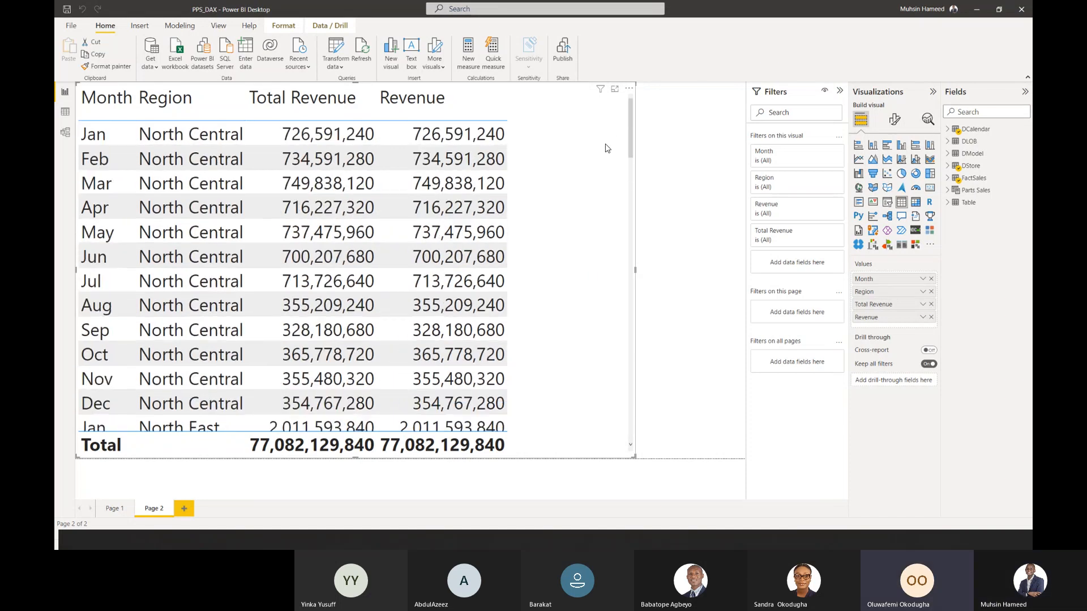
{"action": "scroll", "coordinate": [606, 147], "scroll_direction": "down", "scroll_amount": 3}
{"action": "scroll", "coordinate": [606, 148], "scroll_direction": "down", "scroll_amount": 4}
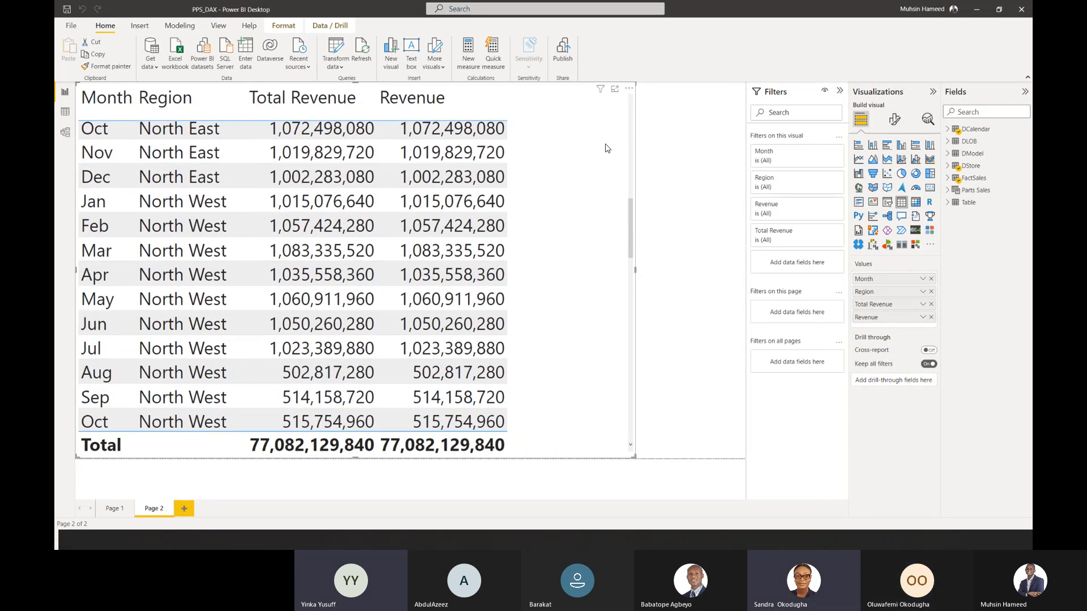
{"action": "scroll", "coordinate": [606, 148], "scroll_direction": "down", "scroll_amount": 1}
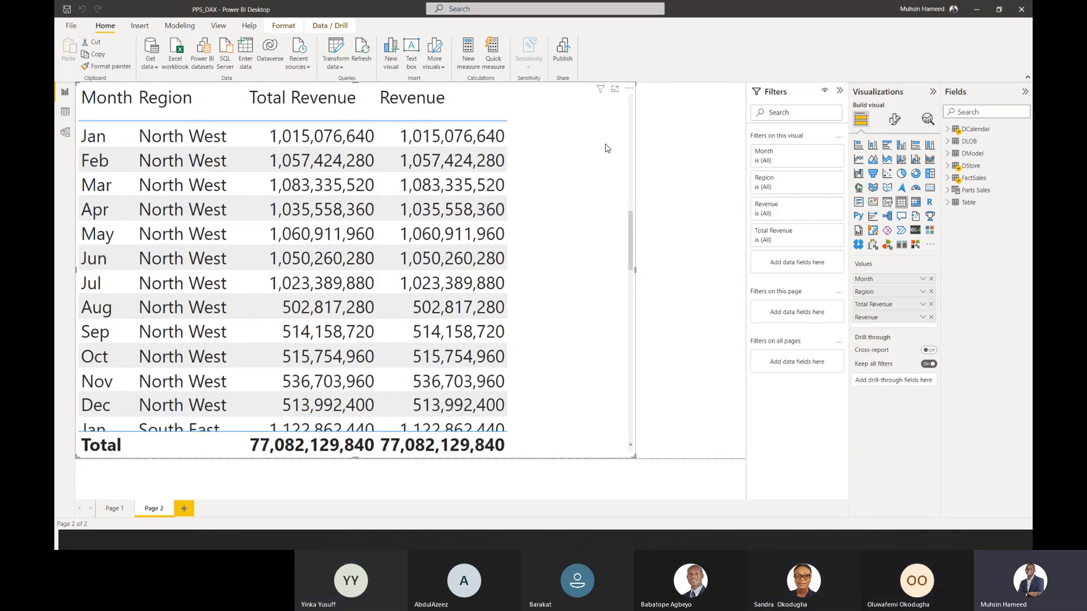
{"action": "scroll", "coordinate": [606, 149], "scroll_direction": "down", "scroll_amount": 5}
{"action": "scroll", "coordinate": [606, 148], "scroll_direction": "down", "scroll_amount": 1}
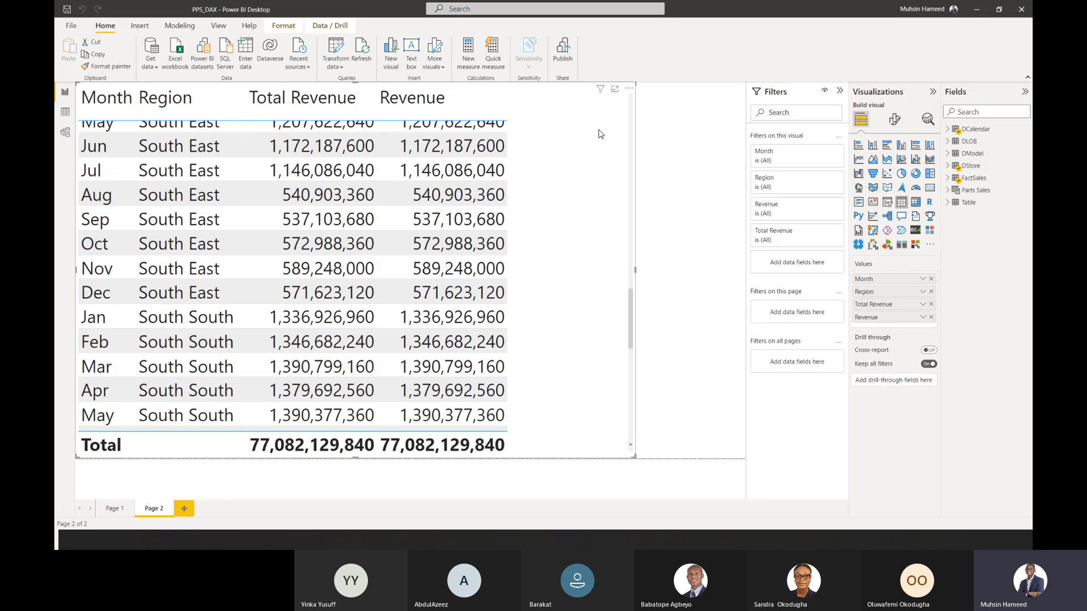
- Add a new report page and create a new measure in the FactSales table
{"action": "left_click", "coordinate": [184, 510]}
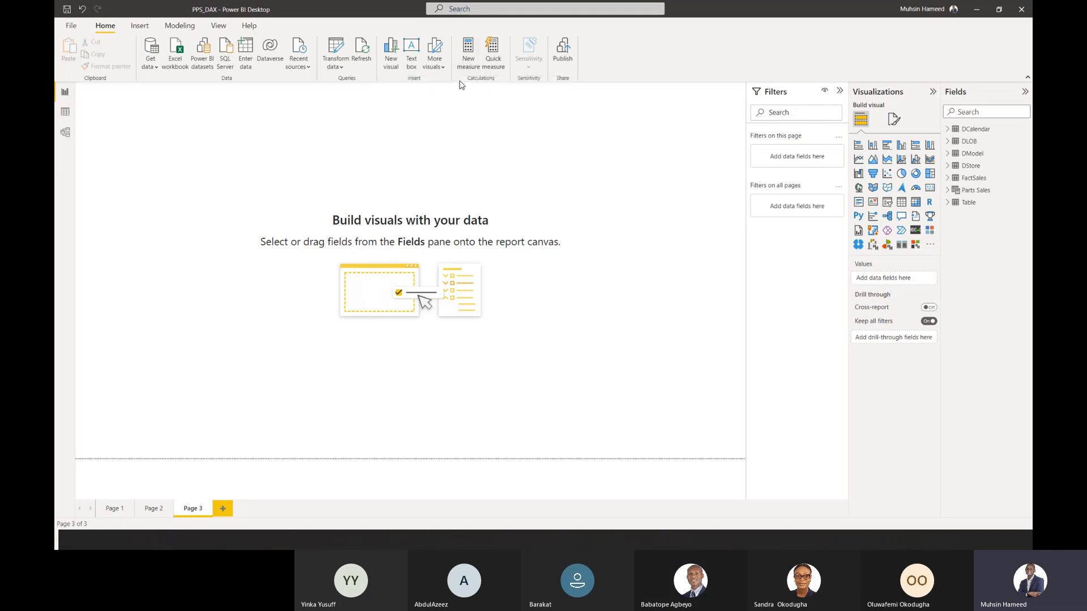
{"action": "left_click", "coordinate": [185, 26]}
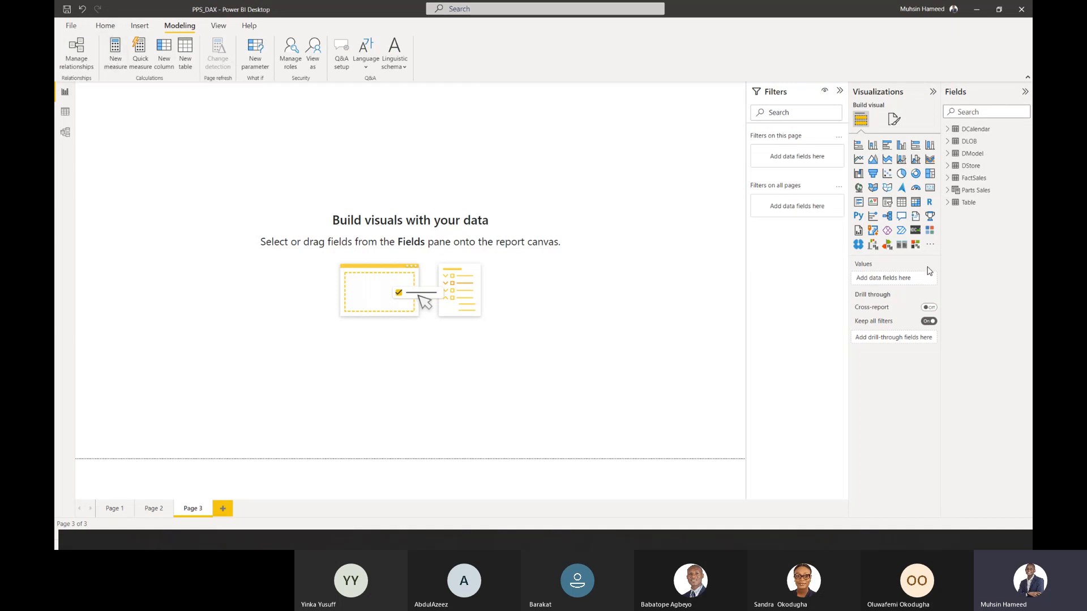
{"action": "left_click", "coordinate": [968, 179]}
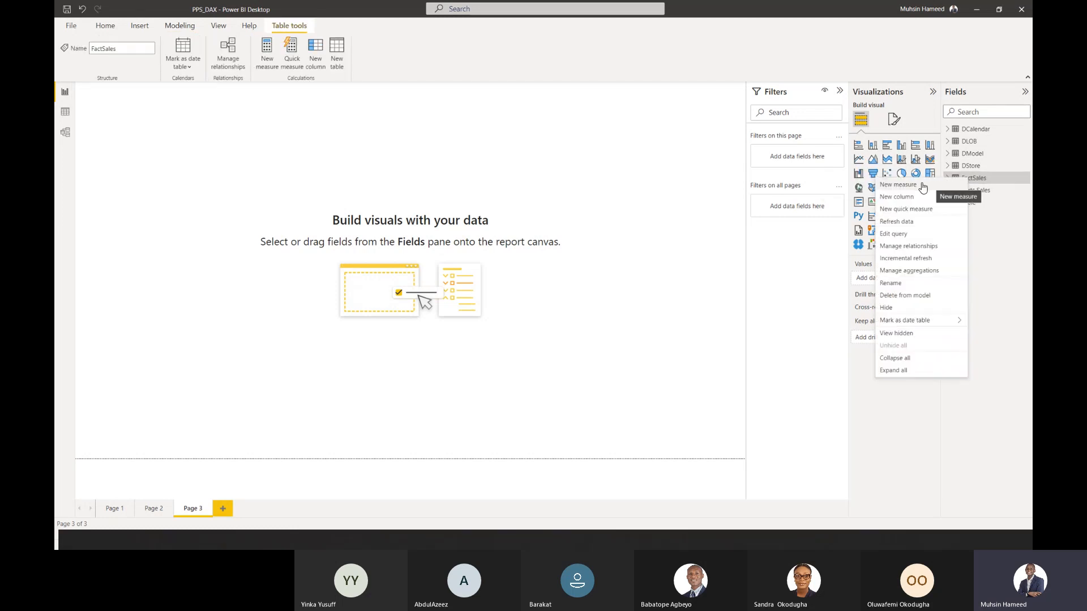
{"action": "left_click", "coordinate": [923, 187]}
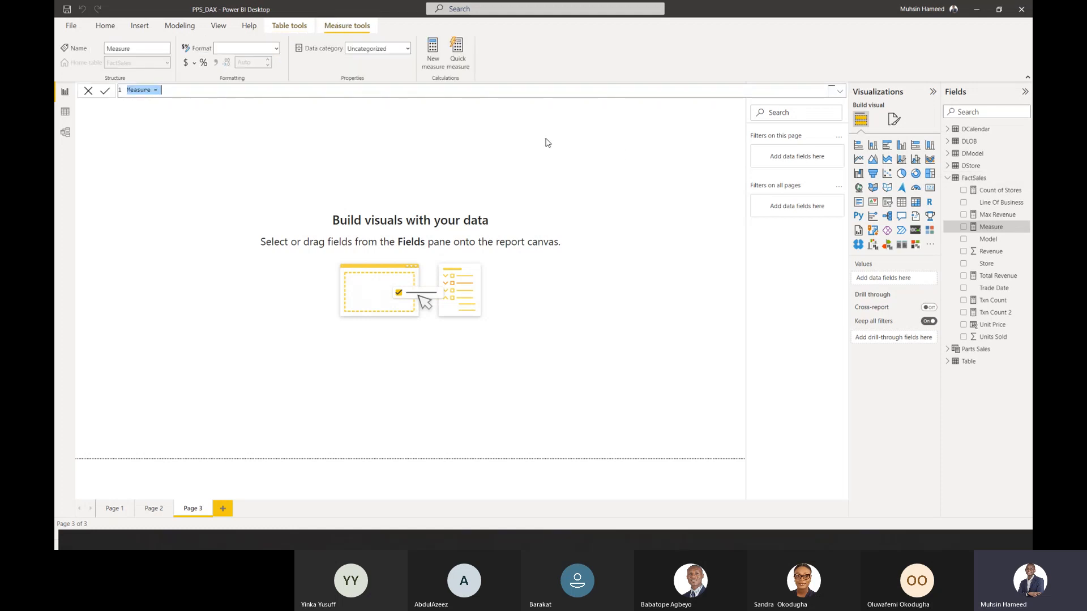
- Enlarge the formula text for readability and start the measure's name with "Total", removing the mistyped second word
{"action": "type", "text": "Total Tev"}
{"action": "key", "text": "ctrl+plus"}
{"action": "key", "text": "ctrl+plus"}
{"action": "key", "text": "ctrl+plus"}
{"action": "key", "text": "ctrl+plus"}
{"action": "key", "text": "ctrl+plus"}
{"action": "key", "text": "ctrl+plus"}
{"action": "key", "text": "ctrl+plus"}
{"action": "key", "text": "ctrl+plus"}
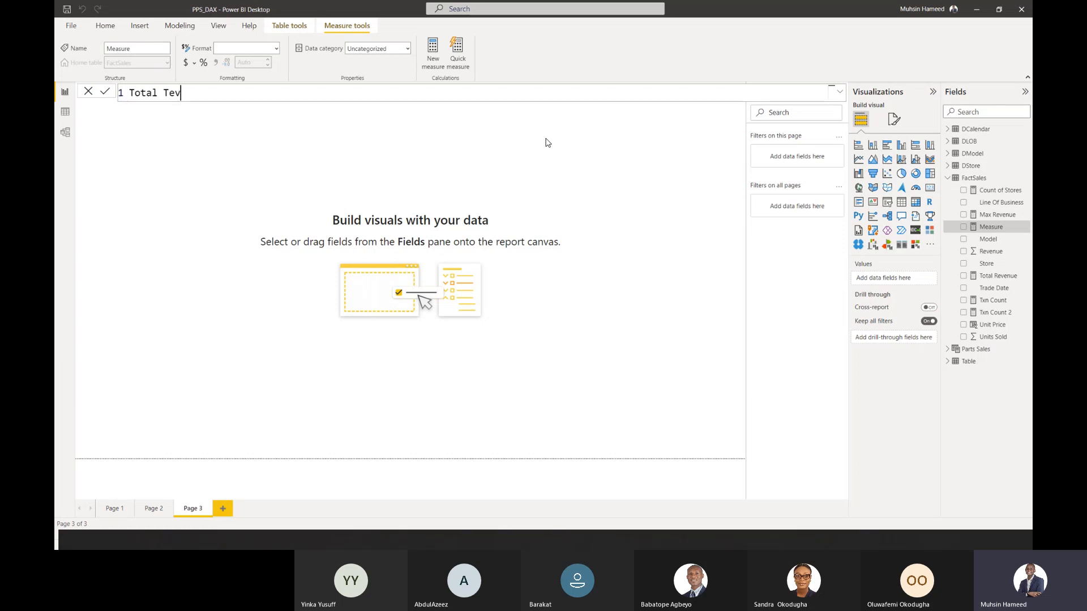
{"action": "key", "text": "ctrl+plus"}
{"action": "key", "text": "ctrl+plus"}
{"action": "key", "text": "ctrl+plus"}
{"action": "key", "text": "BackSpace"}
{"action": "key", "text": "BackSpace"}
{"action": "key", "text": "BackSpace"}
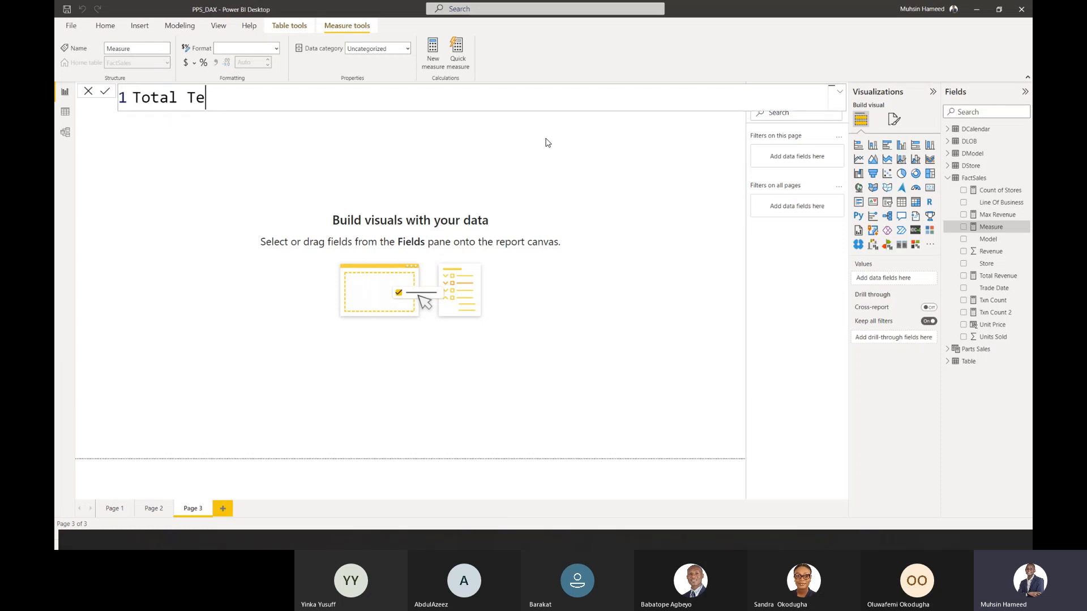
- Complete the measure as Total Rev = SUM(FactSales[Revenue ]) and commit it
{"action": "type", "text": "Rev = su"}
{"action": "key", "text": "Tab"}
{"action": "type", "text": "sales"}
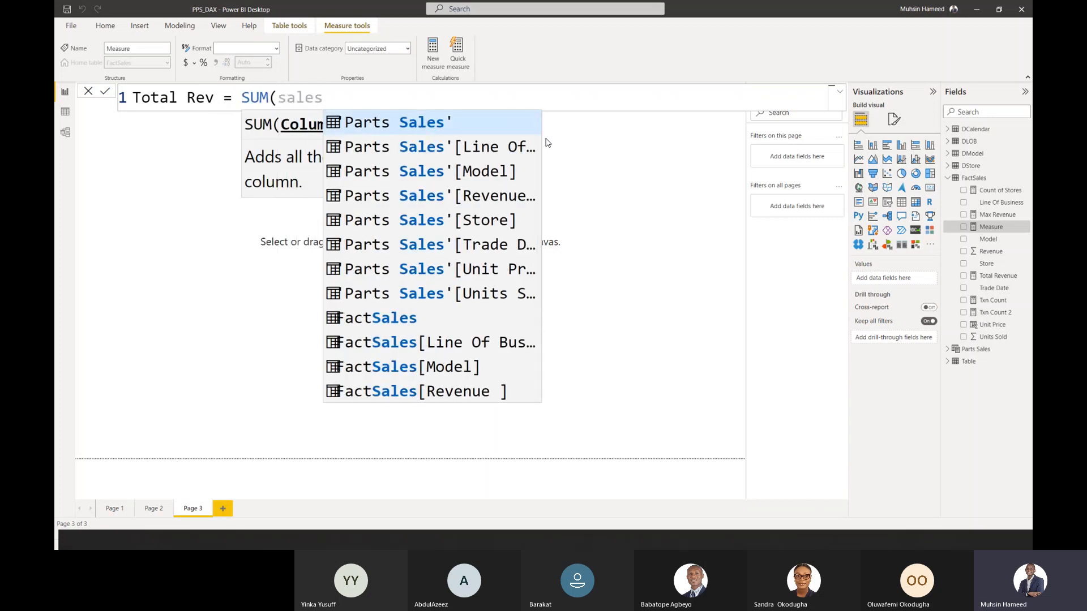
{"action": "key", "text": "Down"}
{"action": "key", "text": "Down"}
{"action": "key", "text": "Down"}
{"action": "key", "text": "Down"}
{"action": "key", "text": "Down"}
{"action": "key", "text": "Down"}
{"action": "key", "text": "Down"}
{"action": "key", "text": "Down"}
{"action": "key", "text": "Down"}
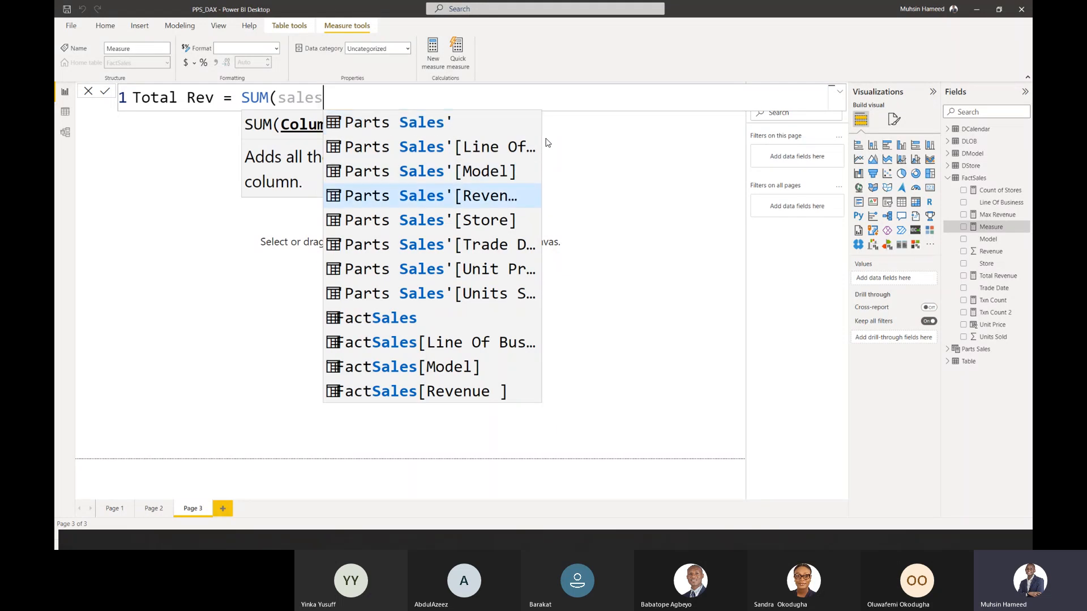
{"action": "key", "text": "Down"}
{"action": "key", "text": "Down"}
{"action": "key", "text": "Tab"}
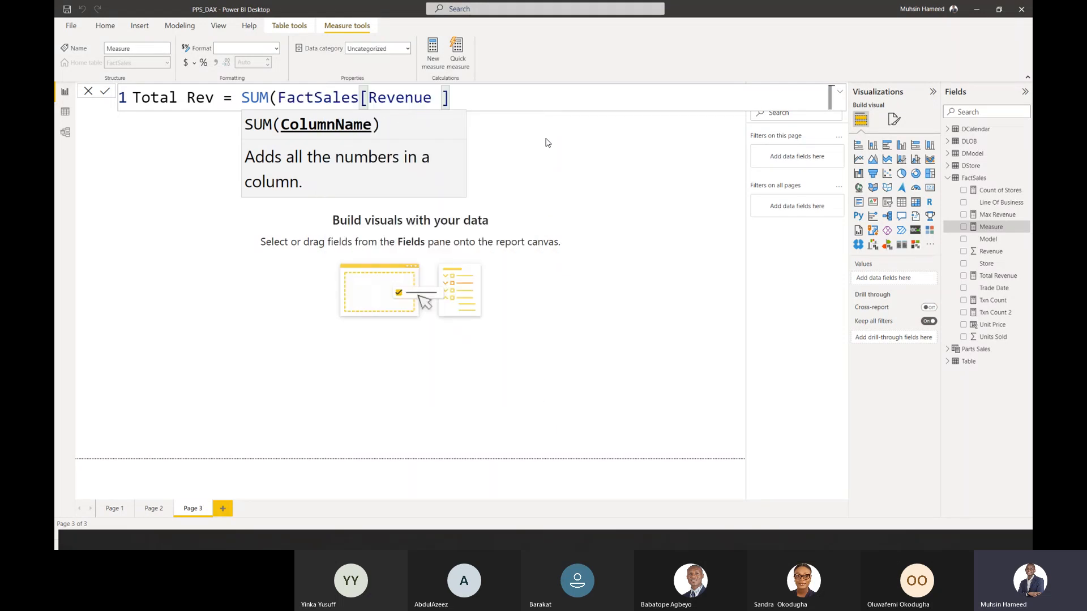
{"action": "type", "text": ")"}
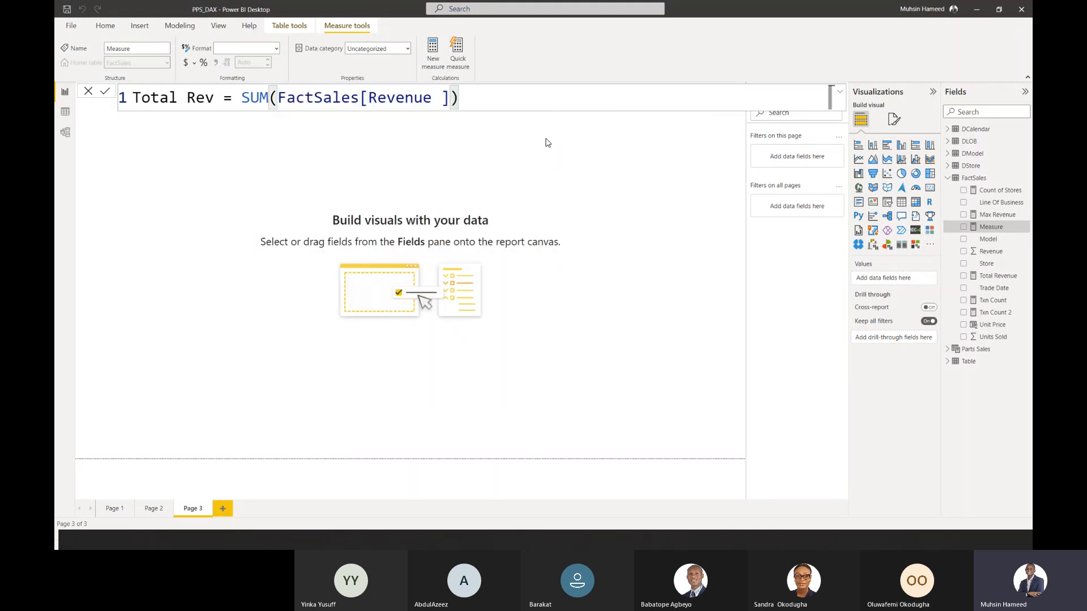
{"action": "key", "text": "Return"}
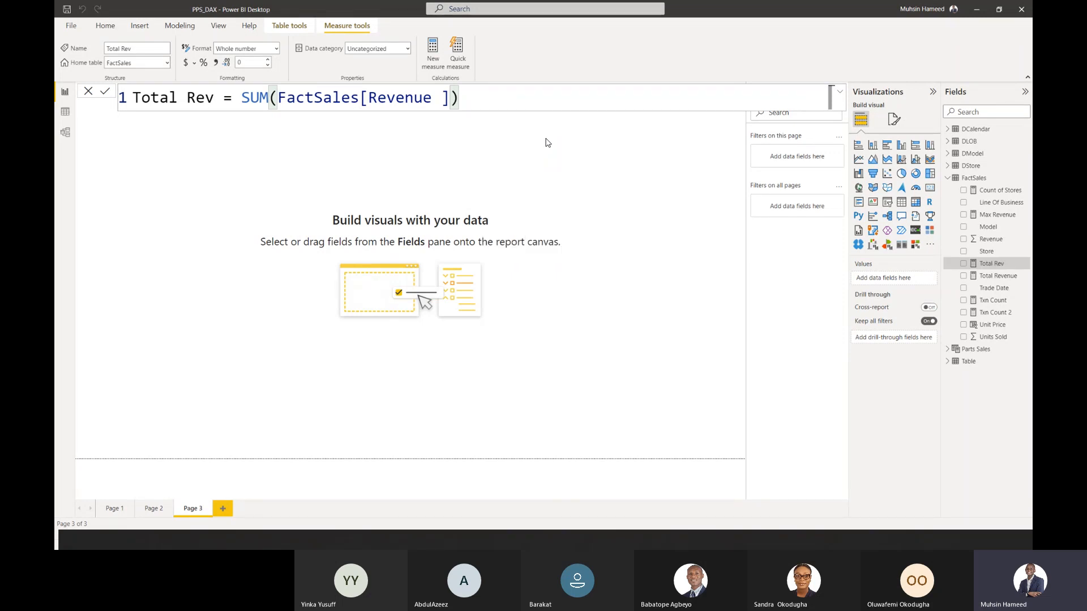
- Insert a card visual showing the Total Rev measure and move it slightly inward on the page
{"action": "left_click", "coordinate": [930, 189]}
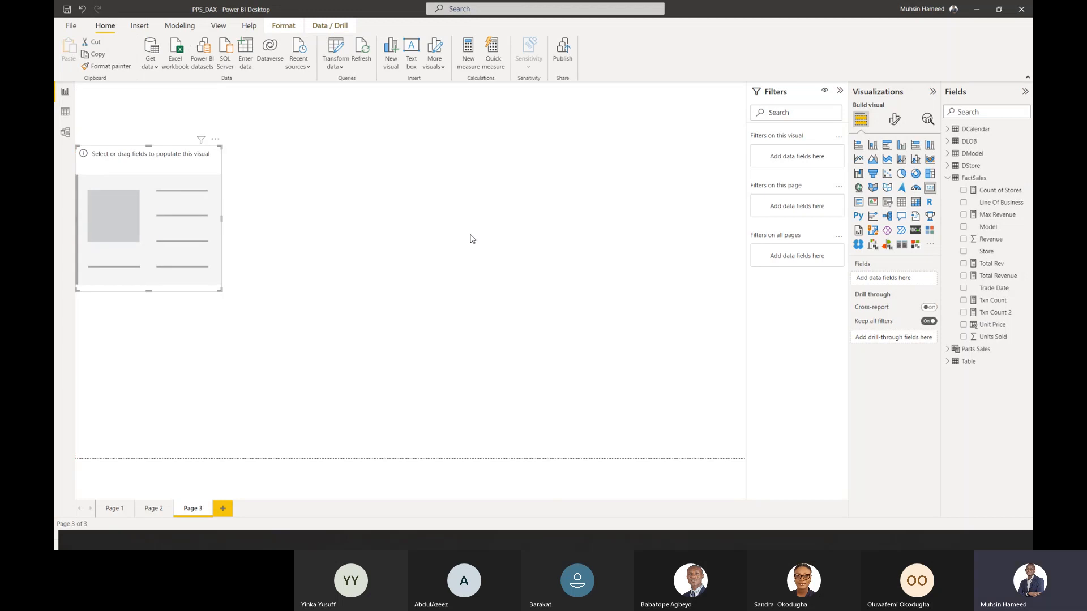
{"action": "left_click_drag", "start_coordinate": [970, 267], "coordinate": [140, 198]}
{"action": "left_click_drag", "start_coordinate": [975, 264], "coordinate": [890, 283]}
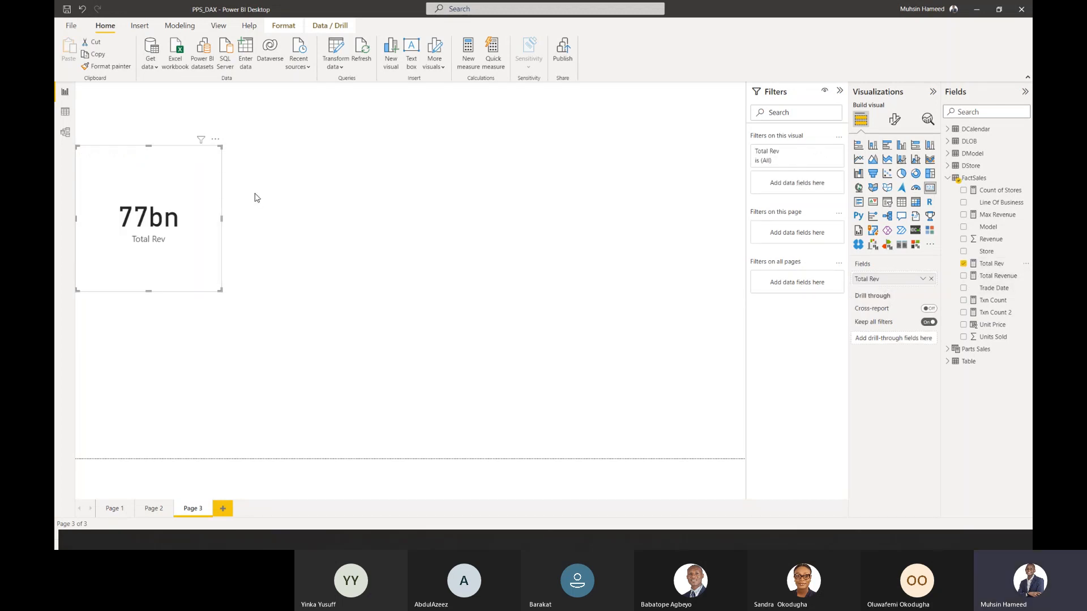
{"action": "left_click_drag", "start_coordinate": [159, 207], "coordinate": [197, 247]}
{"action": "left_click", "coordinate": [324, 307]}
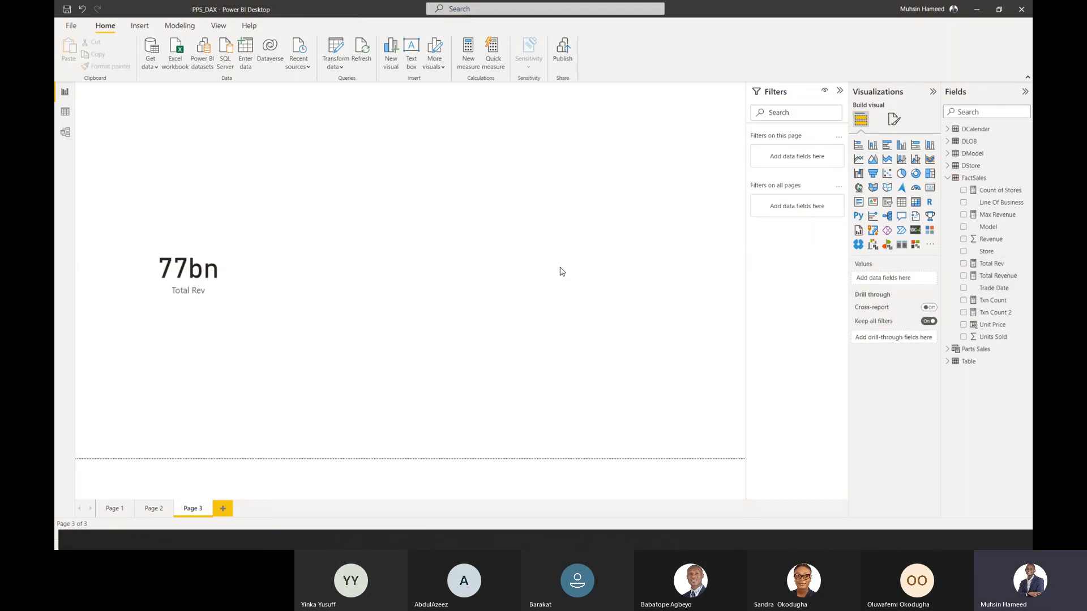
- Create a table visual from the Total Rev measure, place it beside the card and enlarge it
{"action": "left_click", "coordinate": [992, 264]}
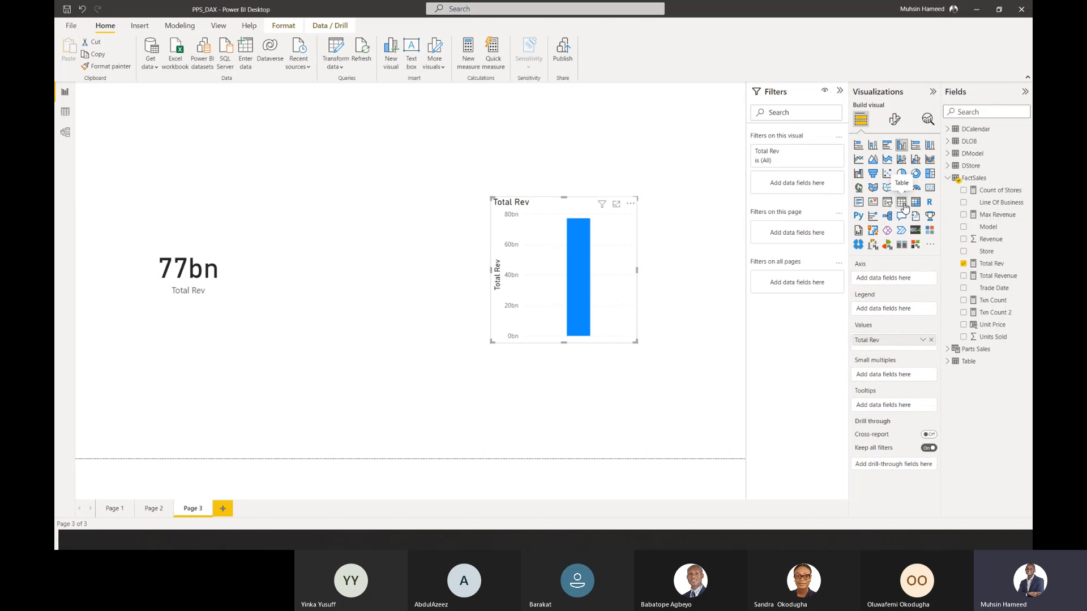
{"action": "left_click", "coordinate": [902, 203]}
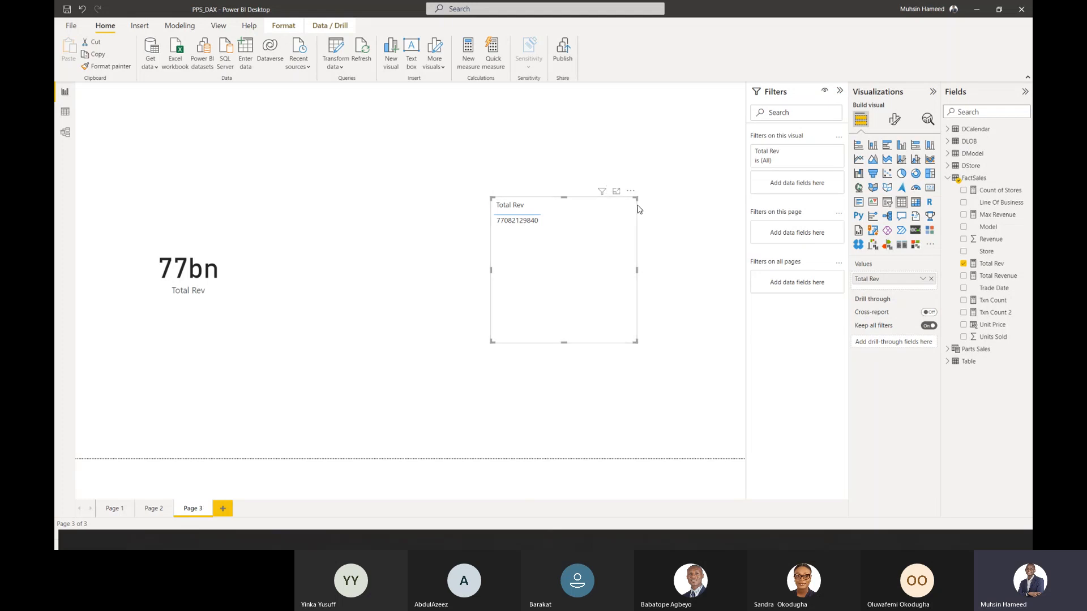
{"action": "left_click_drag", "start_coordinate": [616, 197], "coordinate": [463, 187]}
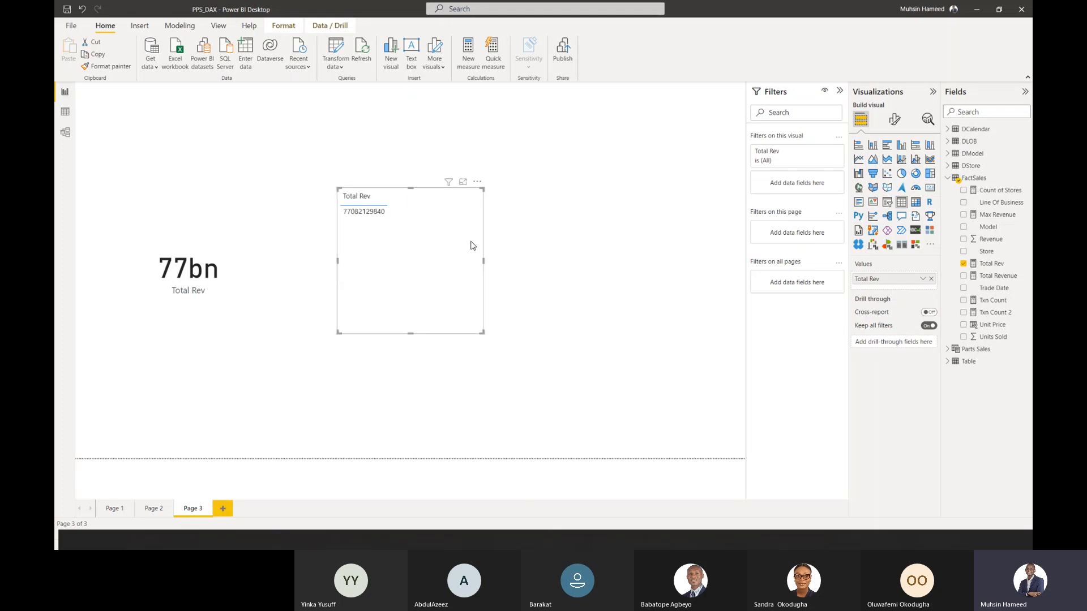
{"action": "left_click_drag", "start_coordinate": [484, 333], "coordinate": [622, 408]}
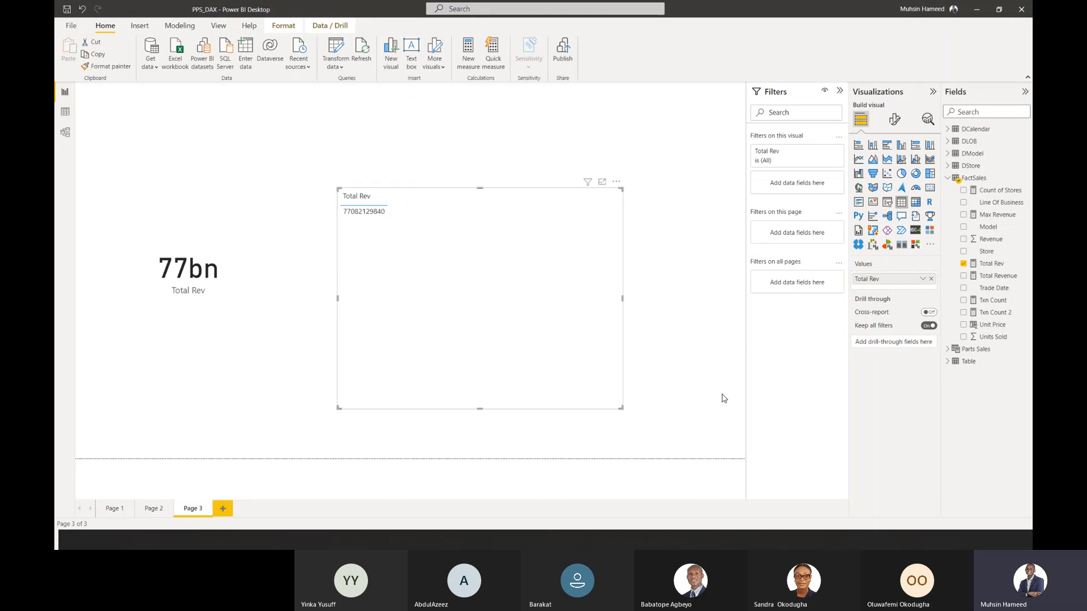
- Add the Region field from DStore to the table and order it ahead of Total Rev
{"action": "left_click", "coordinate": [947, 178]}
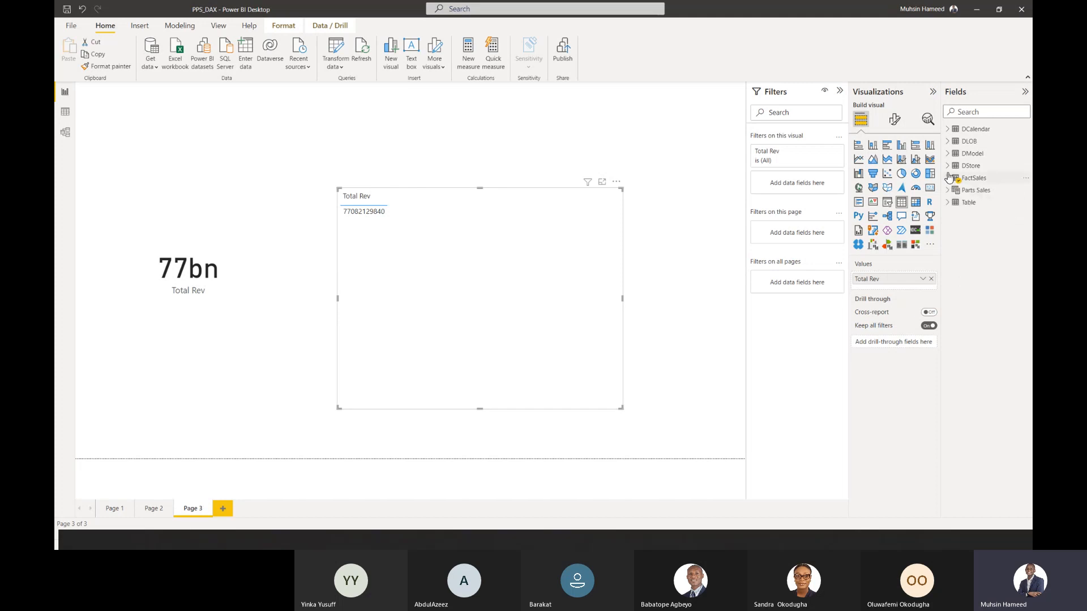
{"action": "left_click", "coordinate": [969, 165]}
{"action": "left_click", "coordinate": [947, 165]}
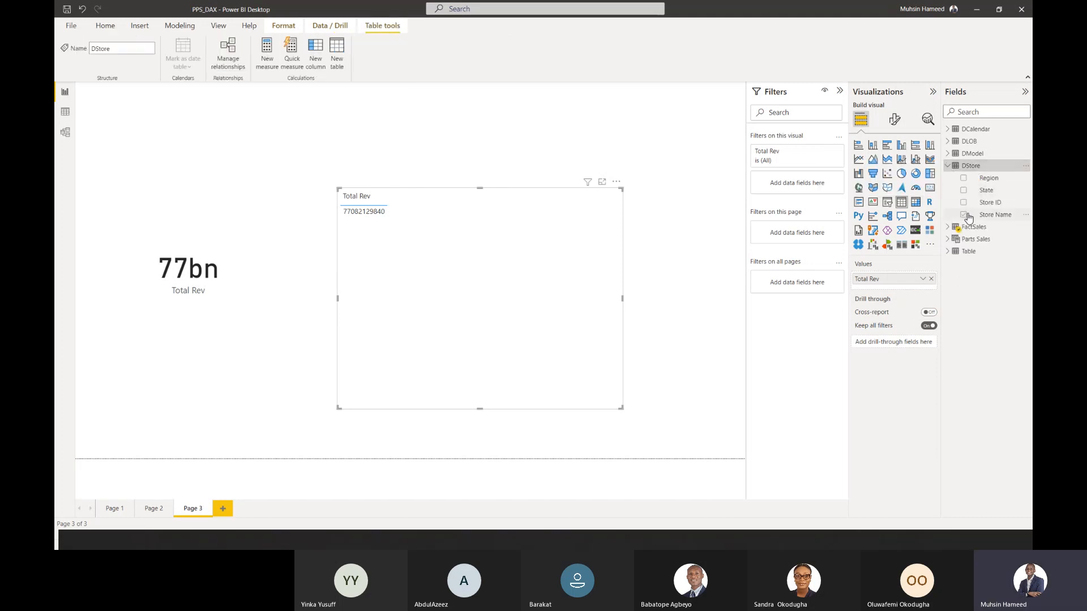
{"action": "left_click", "coordinate": [964, 178]}
{"action": "left_click", "coordinate": [947, 165]}
{"action": "mouse_move", "coordinate": [884, 293]}
{"action": "left_mouse_down"}
{"action": "mouse_move", "coordinate": [901, 272]}
{"action": "mouse_move", "coordinate": [889, 300]}
{"action": "left_mouse_up"}
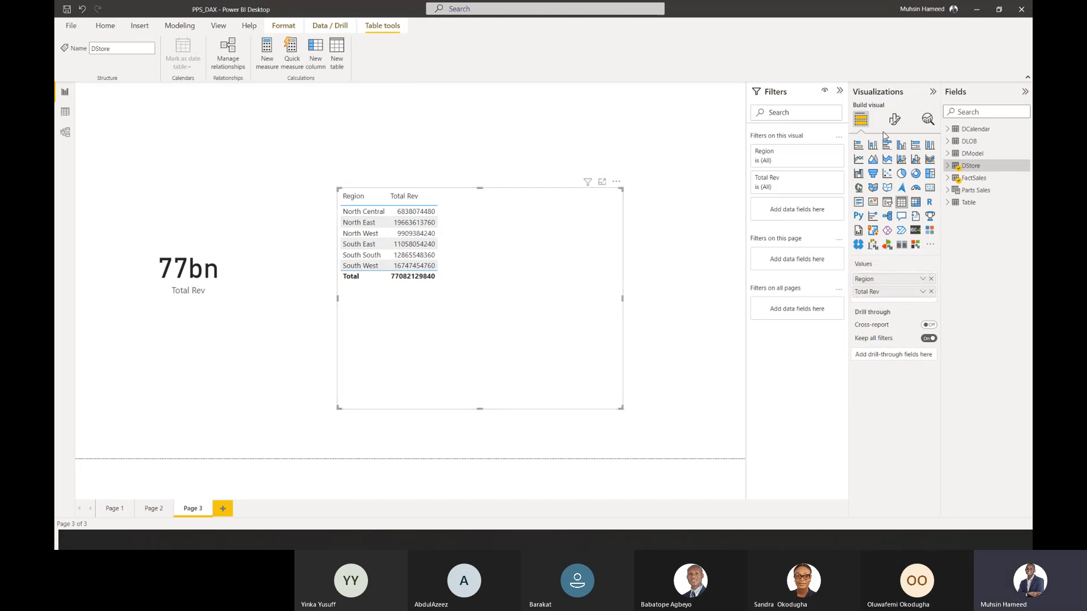
- Set the table's global font size to 25 and sort its rows by Total Rev in ascending order
{"action": "left_click", "coordinate": [894, 119]}
{"action": "left_click", "coordinate": [899, 149]}
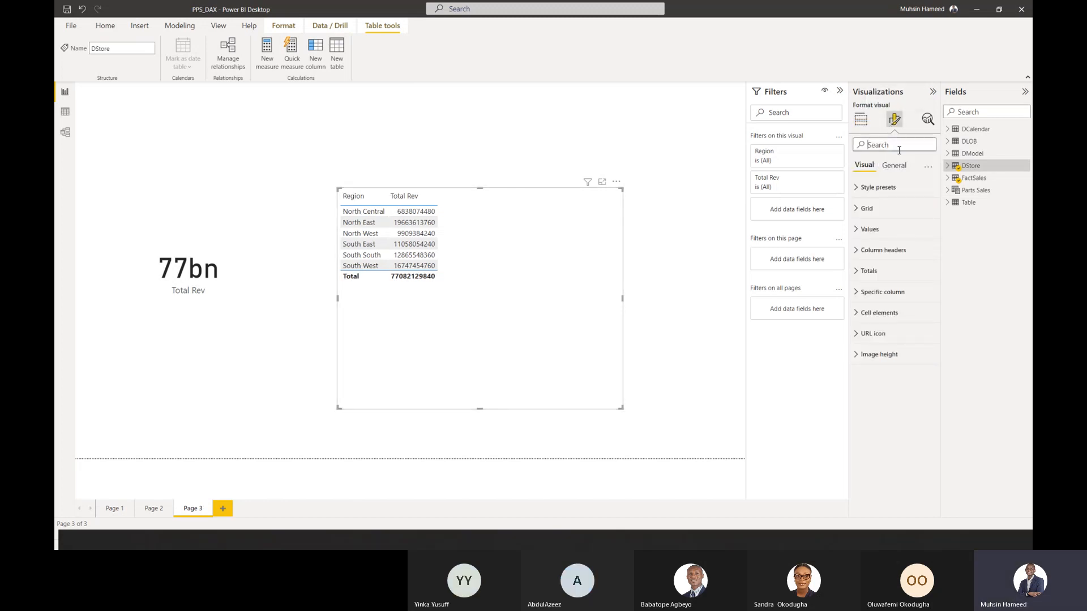
{"action": "type", "text": "size"}
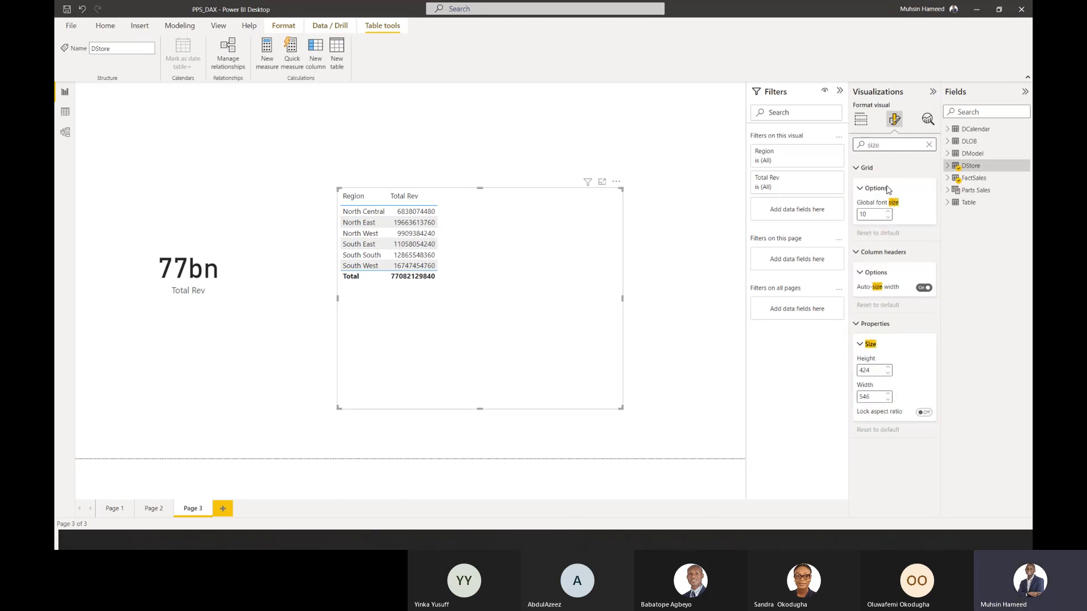
{"action": "double_click", "coordinate": [866, 214]}
{"action": "type", "text": "25"}
{"action": "left_click", "coordinate": [545, 201]}
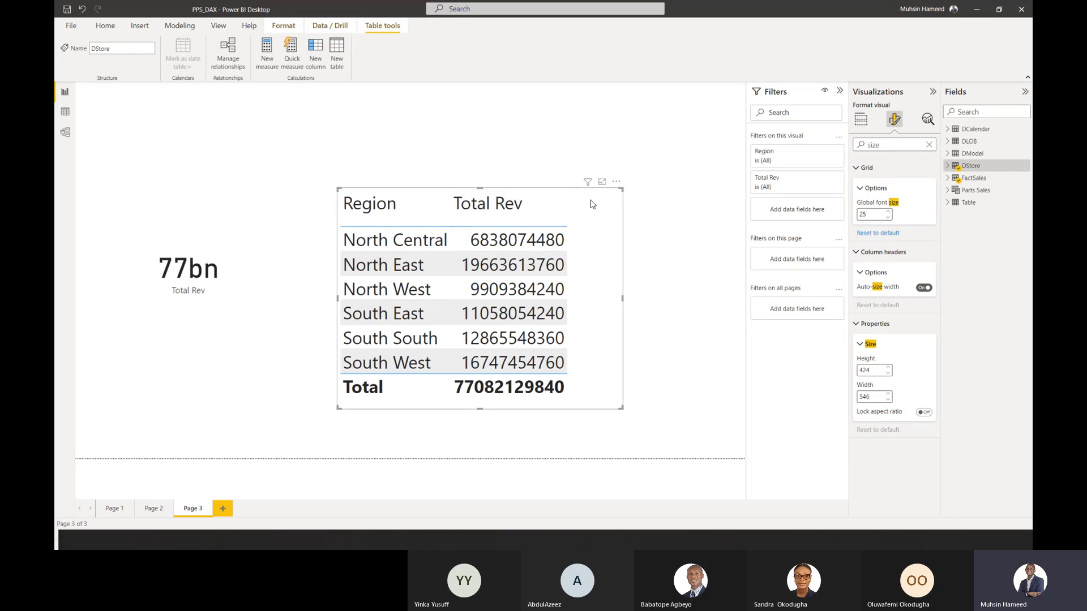
{"action": "left_click", "coordinate": [478, 209]}
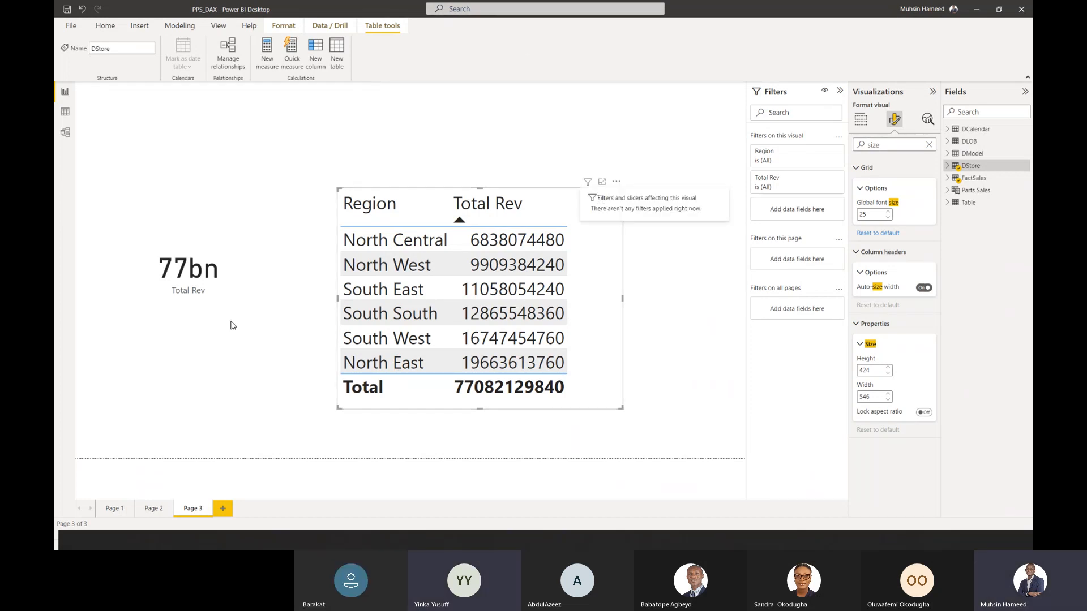
- Resize the card to about 305 wide by 438 high and the Region table to about 458 by 448, positioning them side by side
{"action": "left_click", "coordinate": [144, 310]}
{"action": "left_click_drag", "start_coordinate": [178, 227], "coordinate": [162, 224]}
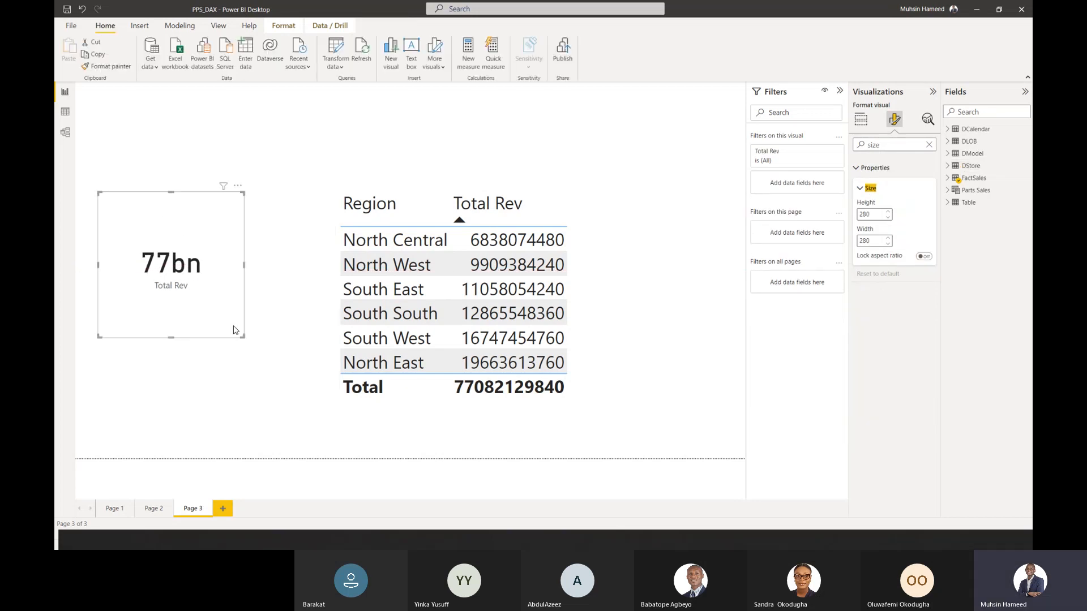
{"action": "left_click_drag", "start_coordinate": [243, 336], "coordinate": [258, 421]}
{"action": "left_click_drag", "start_coordinate": [219, 310], "coordinate": [247, 314]}
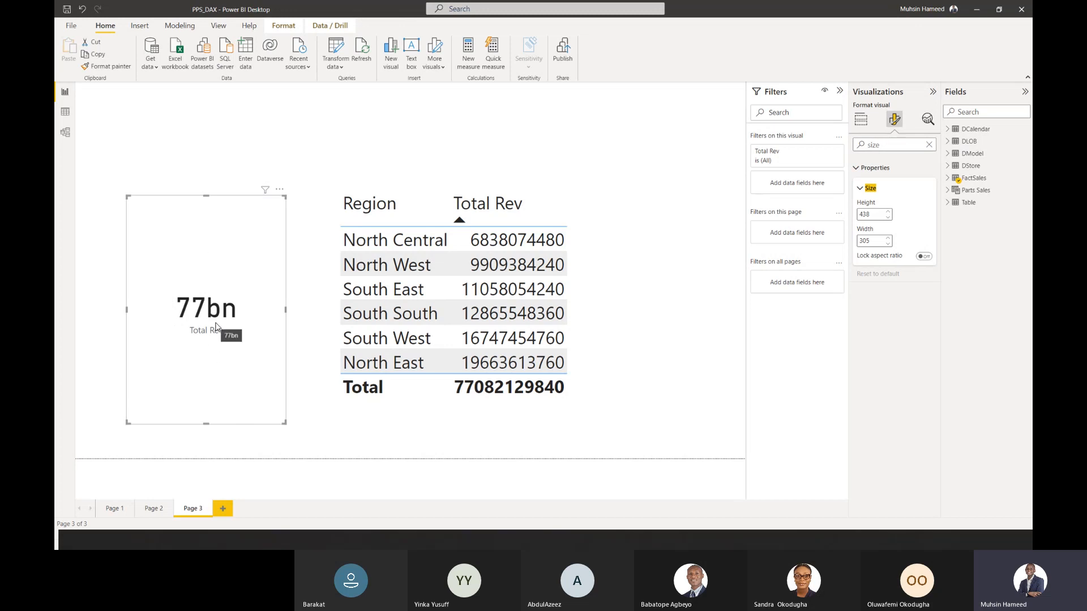
{"action": "left_click_drag", "start_coordinate": [216, 327], "coordinate": [188, 321]}
{"action": "left_click", "coordinate": [601, 226]}
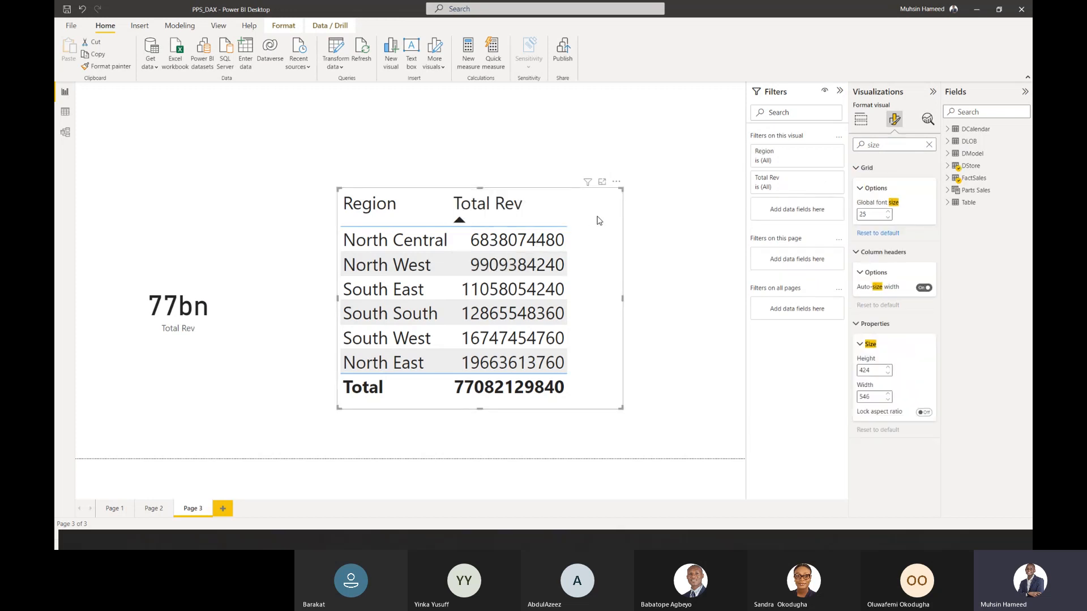
{"action": "left_click_drag", "start_coordinate": [622, 408], "coordinate": [522, 419]}
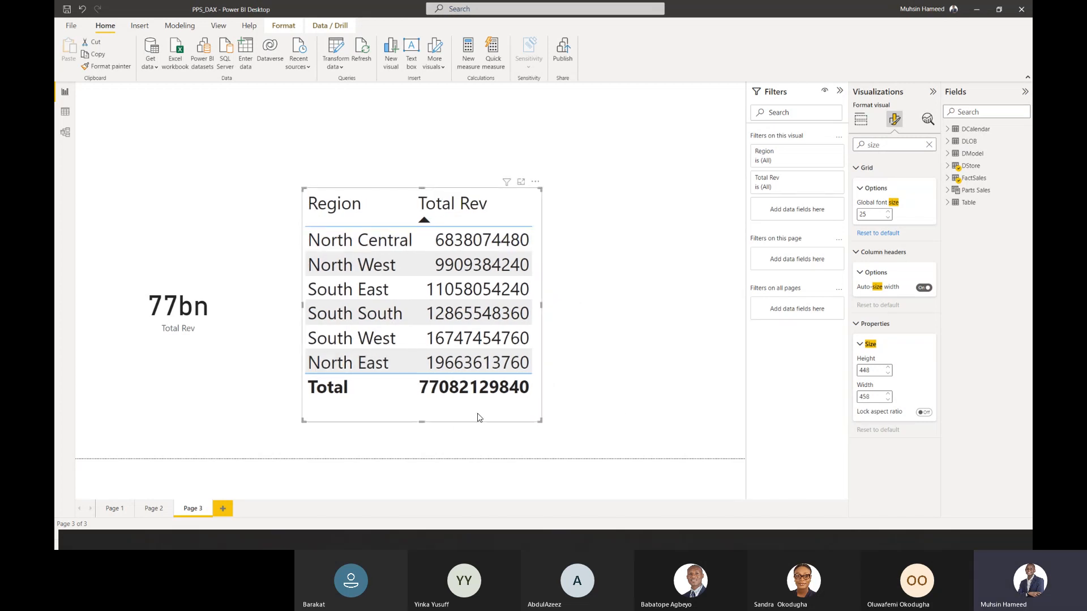
- Duplicate the Region table, place the copy beside the original, and shrink it to about 389 wide by 385 high
{"action": "key", "text": "ctrl+c"}
{"action": "key", "text": "ctrl+v"}
{"action": "left_click_drag", "start_coordinate": [507, 412], "coordinate": [711, 432]}
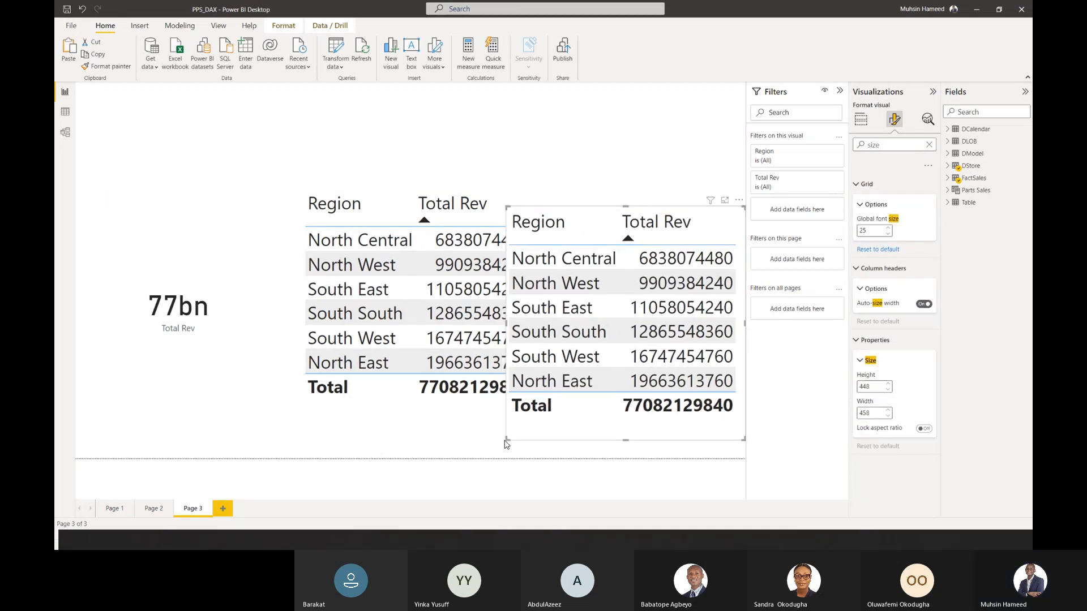
{"action": "left_click_drag", "start_coordinate": [507, 440], "coordinate": [543, 406]}
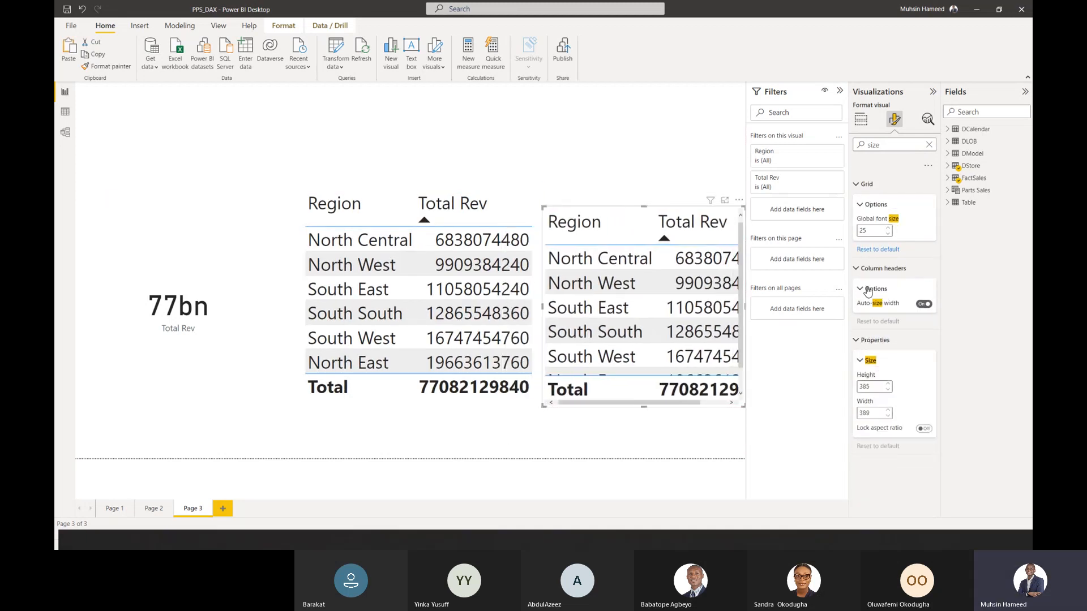
- Remove Region from the copied table so that it contains only Total Rev
{"action": "left_click", "coordinate": [861, 120]}
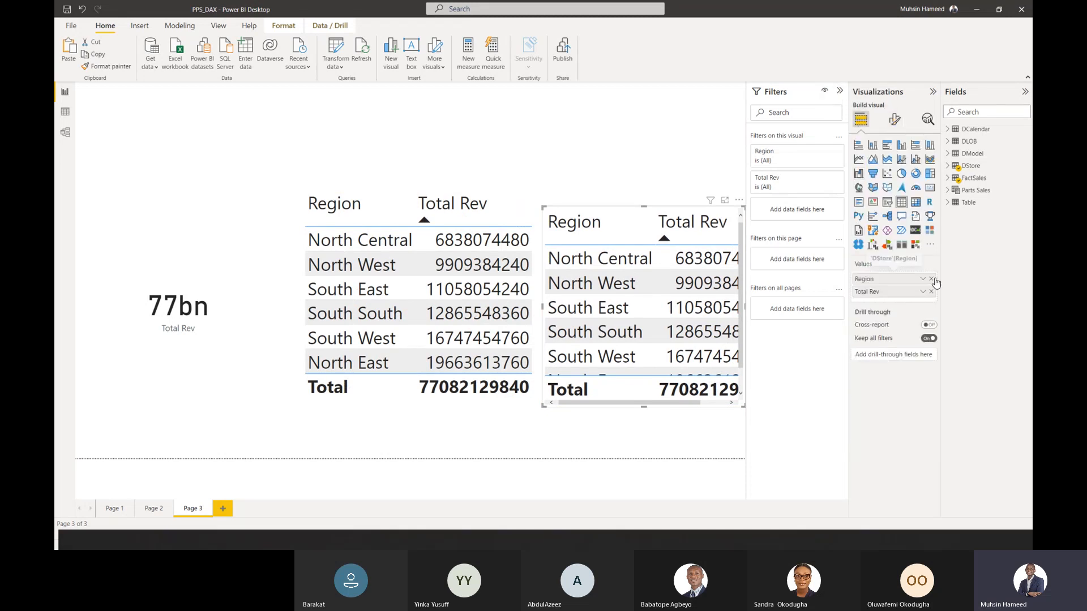
{"action": "left_click", "coordinate": [931, 279]}
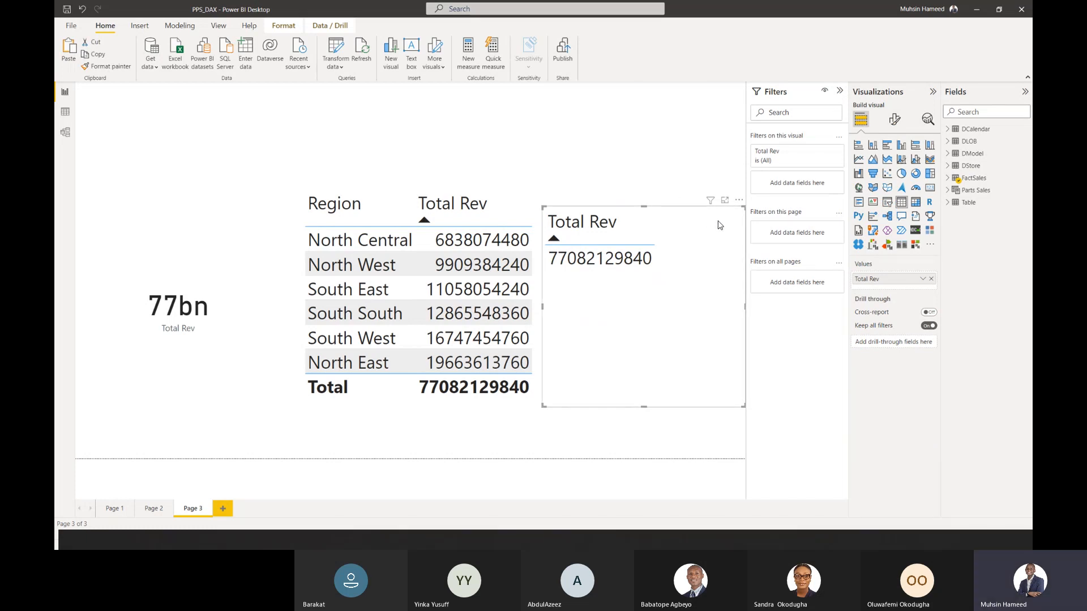
{"action": "left_click", "coordinate": [685, 195]}
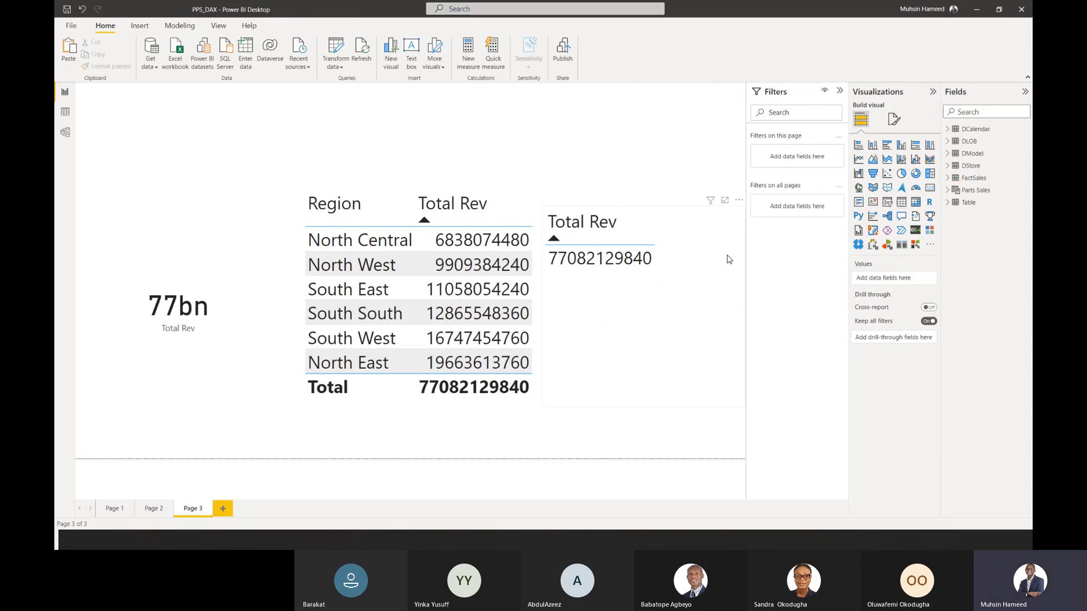
- Insert a slicer on the Year field from DCalendar and set its style to List
{"action": "left_click", "coordinate": [887, 203]}
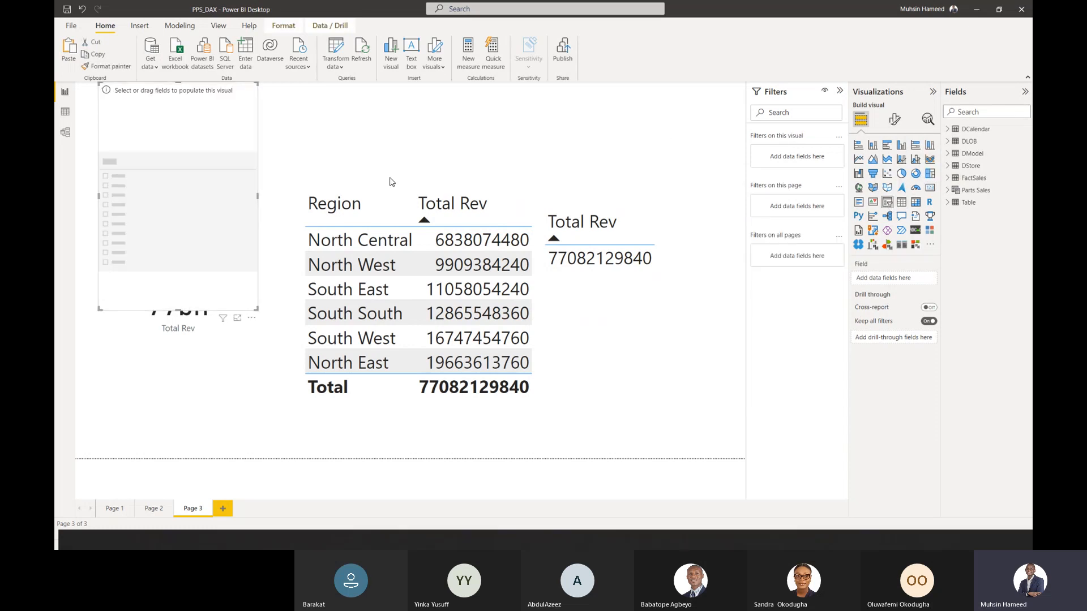
{"action": "left_click", "coordinate": [949, 130]}
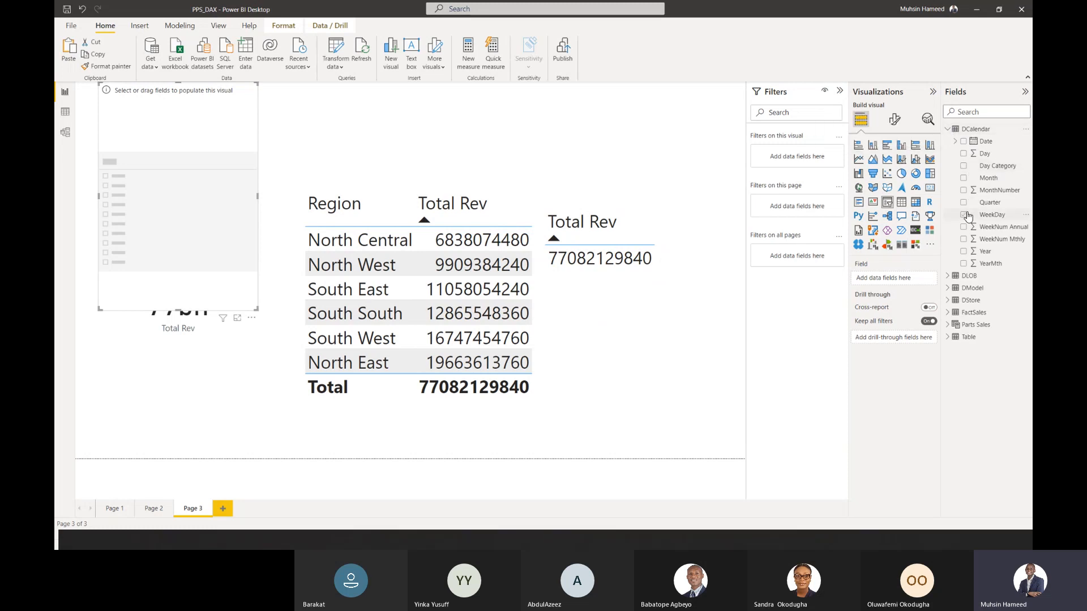
{"action": "left_click", "coordinate": [963, 252]}
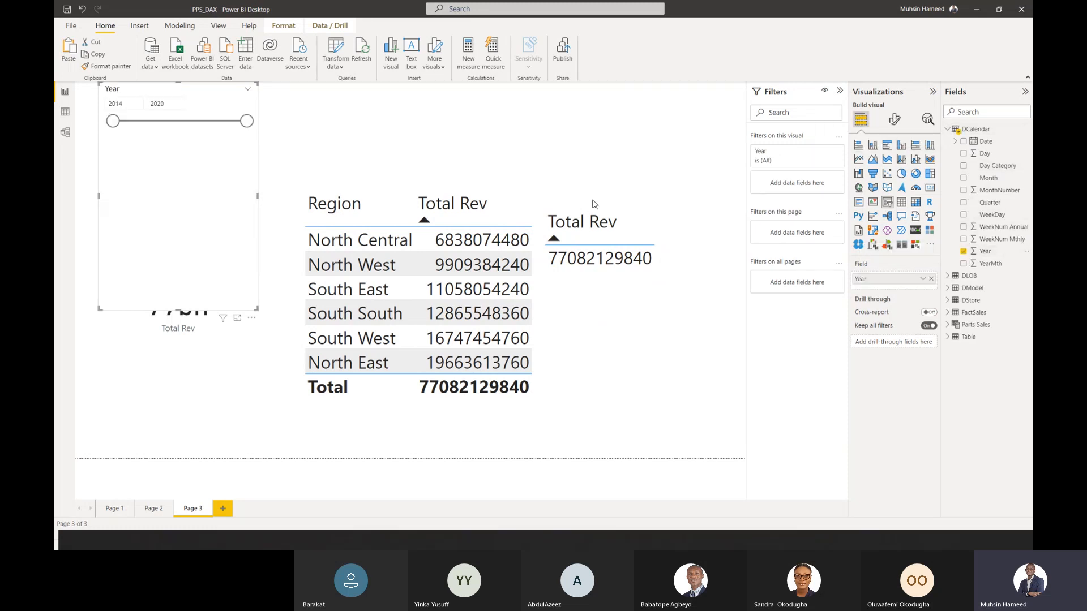
{"action": "left_click", "coordinate": [247, 89]}
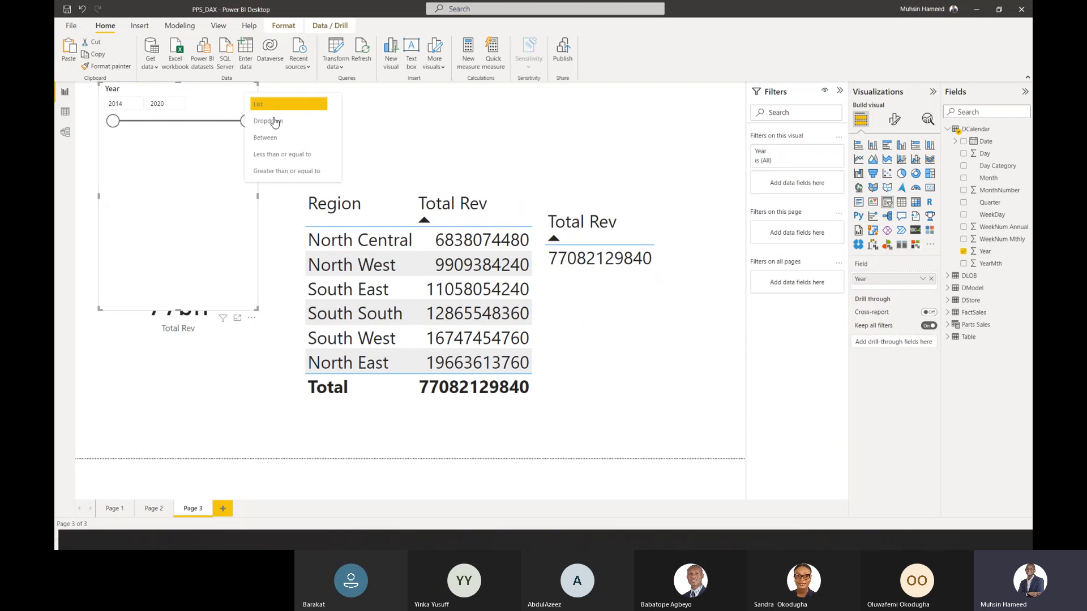
{"action": "left_click", "coordinate": [292, 104]}
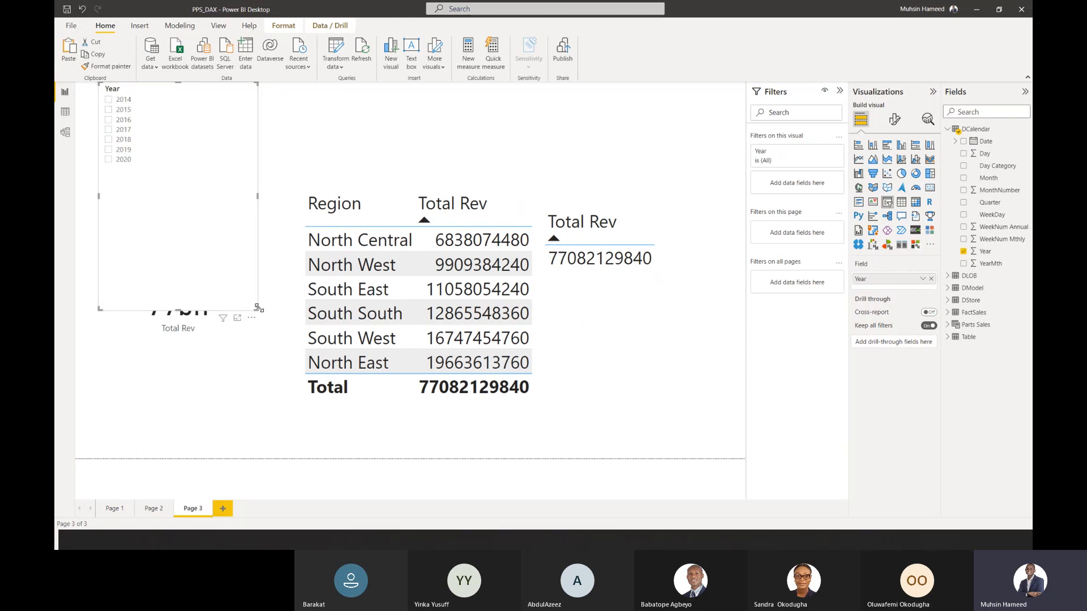
- Shorten the Year slicer and move it into the page's upper-left corner, clear of the card
{"action": "left_click", "coordinate": [223, 151]}
{"action": "left_click", "coordinate": [131, 152]}
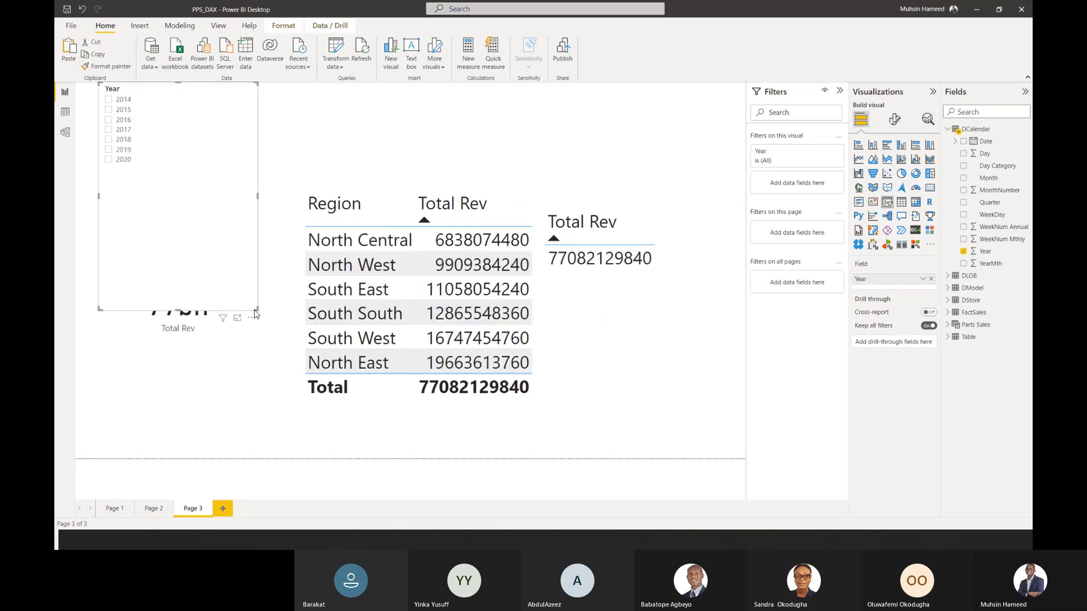
{"action": "left_click_drag", "start_coordinate": [254, 307], "coordinate": [234, 186]}
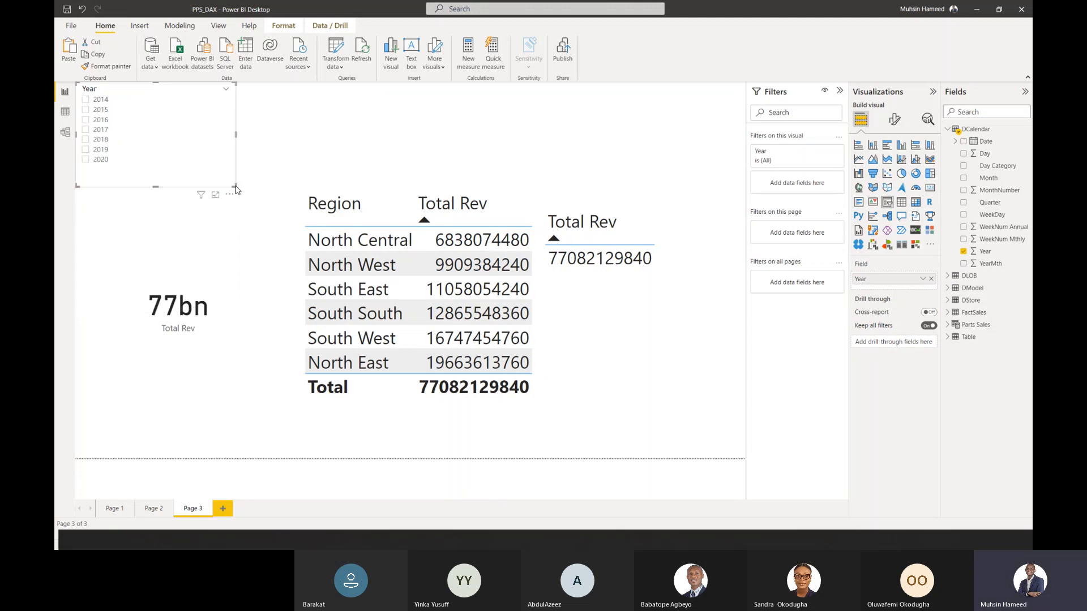
{"action": "left_click", "coordinate": [325, 171]}
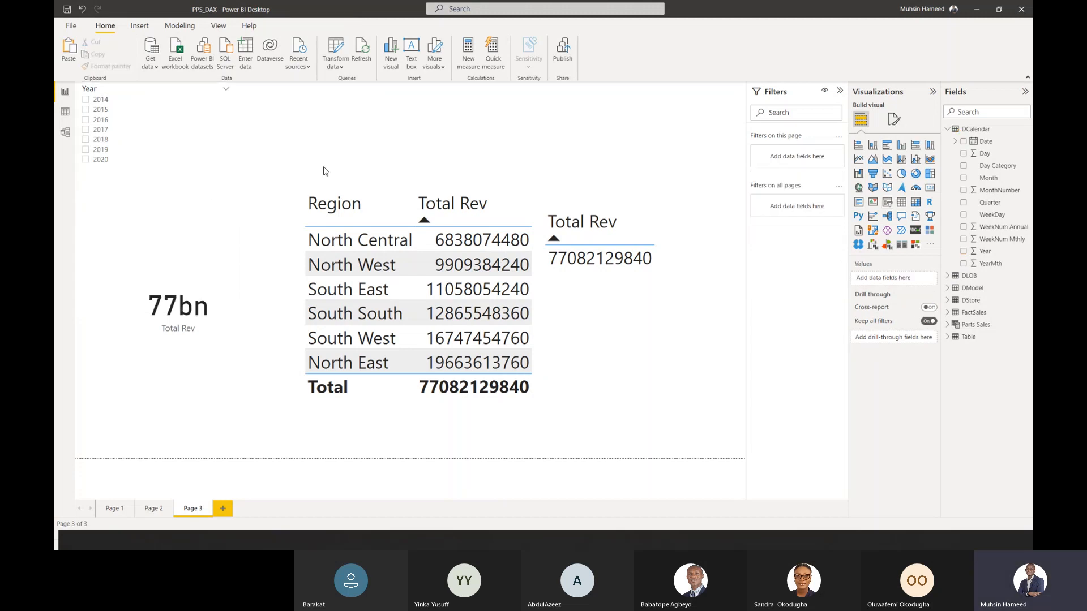
- Compare Total Rev across the card, the table broken down by Region, and the table without Region
{"action": "left_click", "coordinate": [191, 268]}
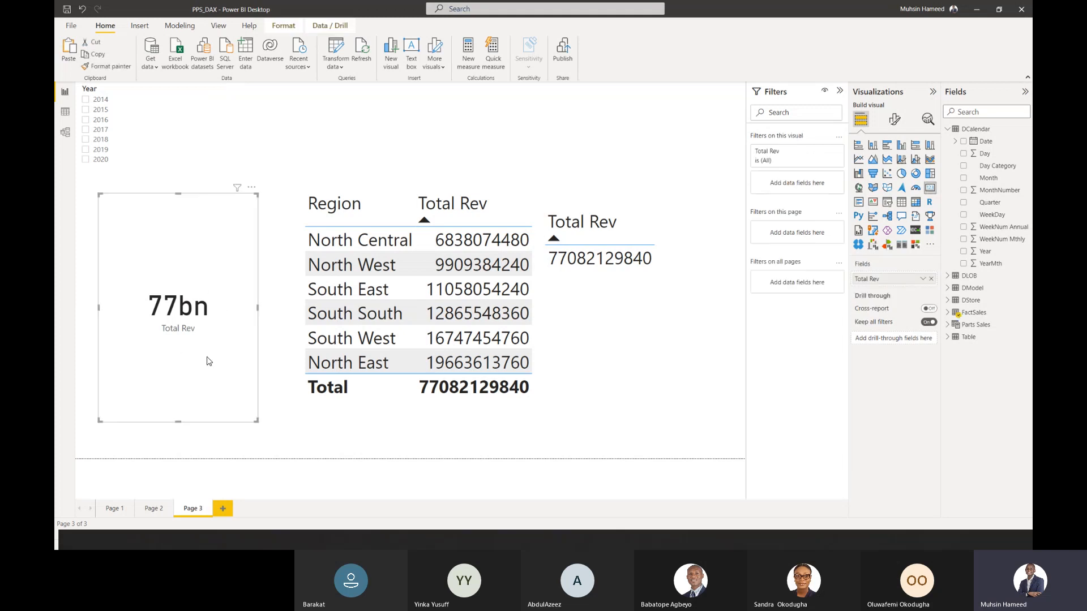
{"action": "left_click", "coordinate": [536, 215]}
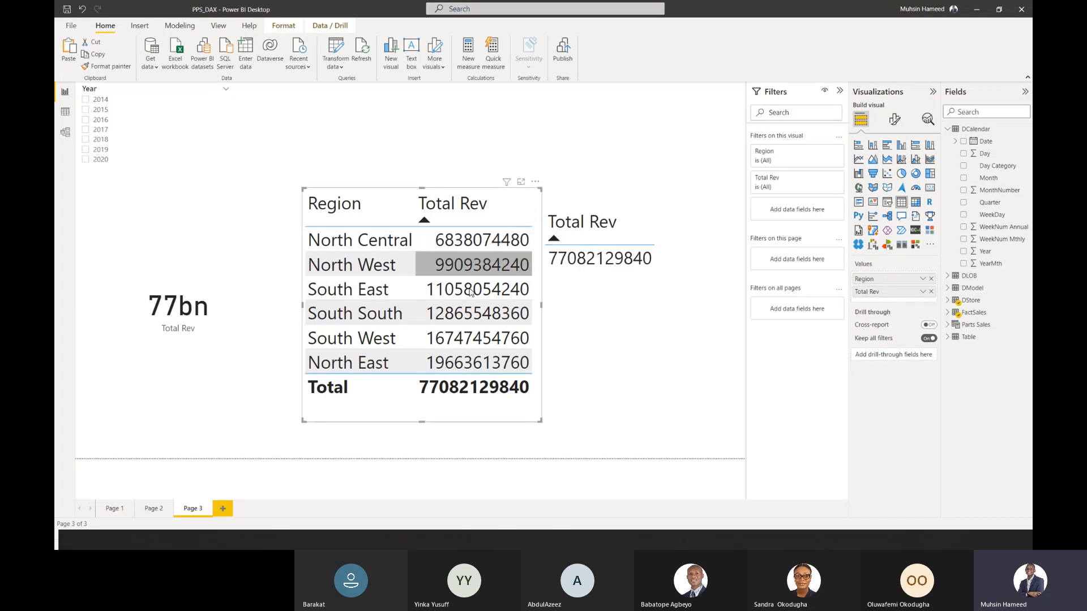
{"action": "left_click", "coordinate": [708, 238]}
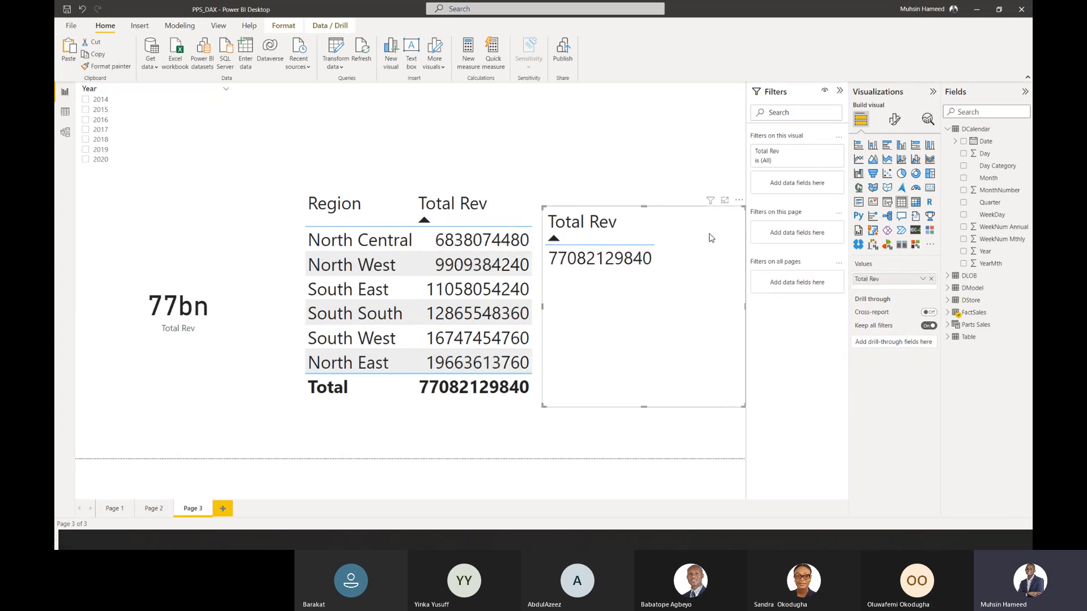
{"action": "left_click", "coordinate": [640, 151]}
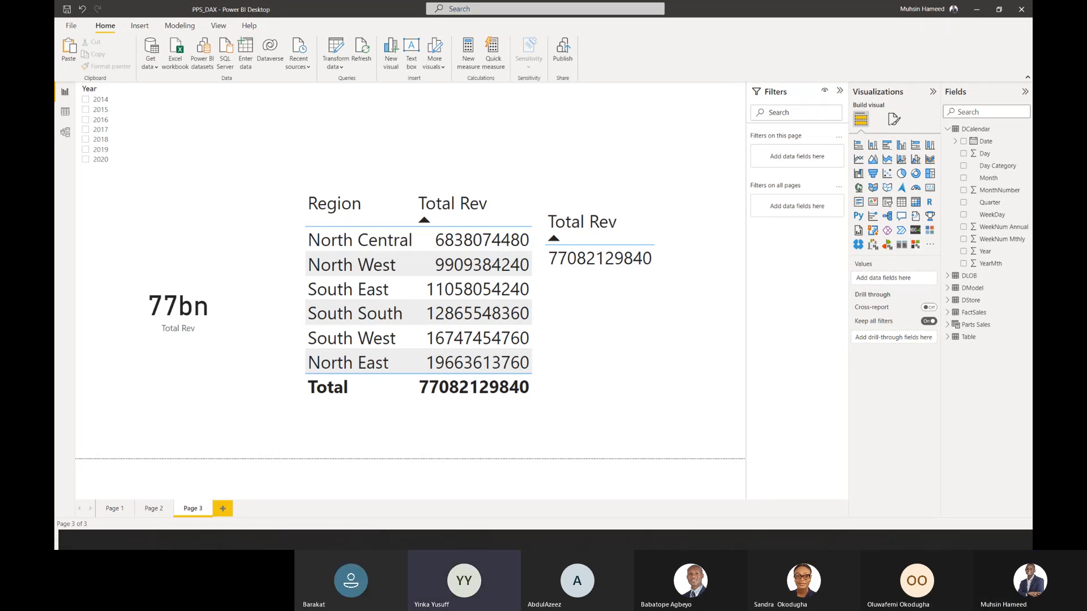
{"action": "left_click", "coordinate": [534, 204]}
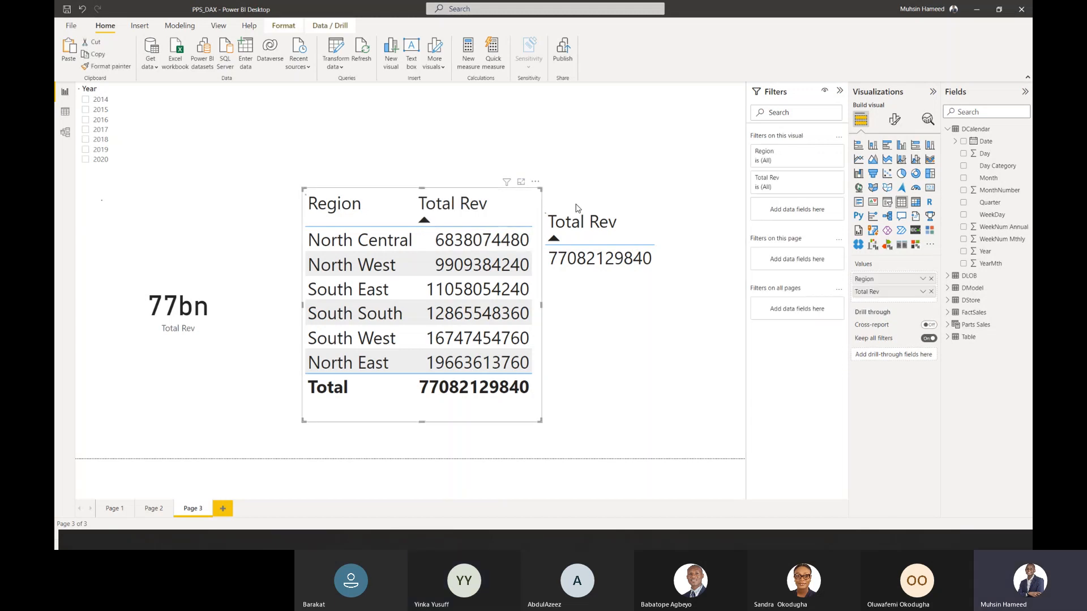
{"action": "left_click", "coordinate": [681, 225]}
{"action": "left_click", "coordinate": [656, 120]}
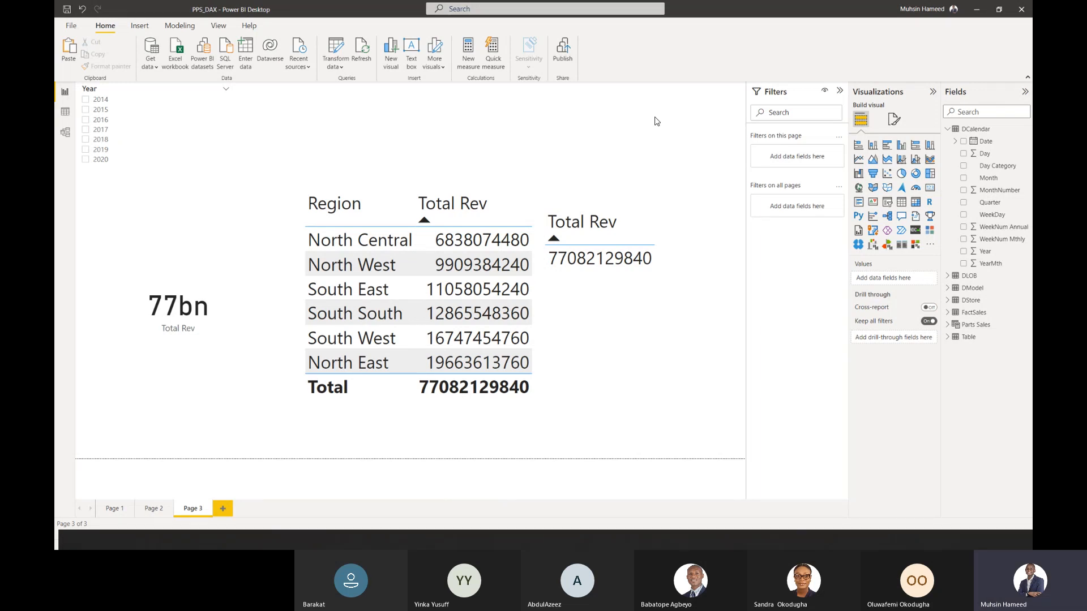
{"action": "left_click", "coordinate": [173, 306]}
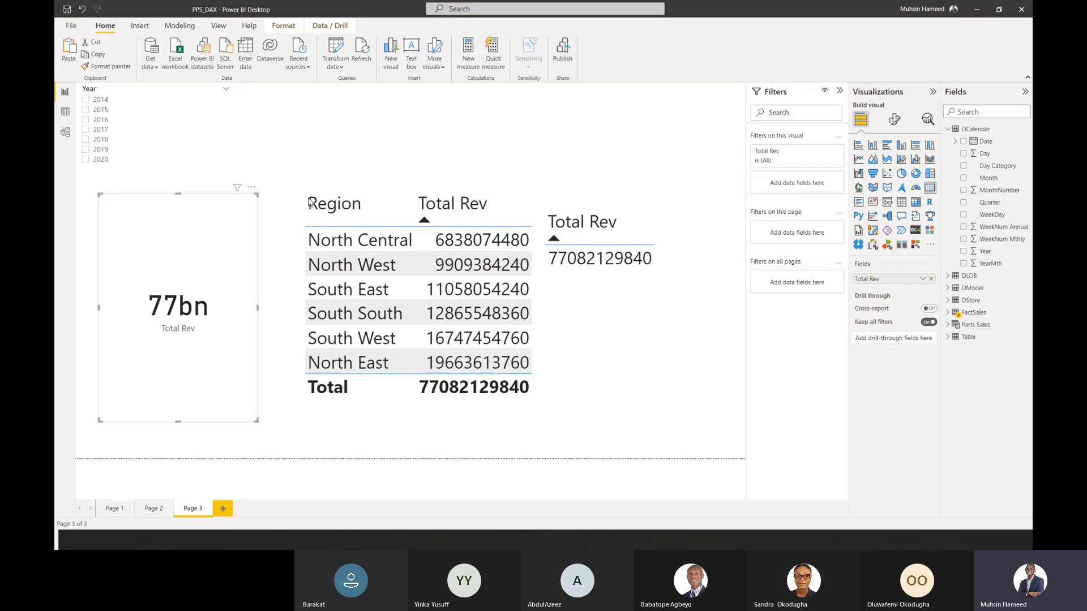
{"action": "left_click", "coordinate": [537, 208]}
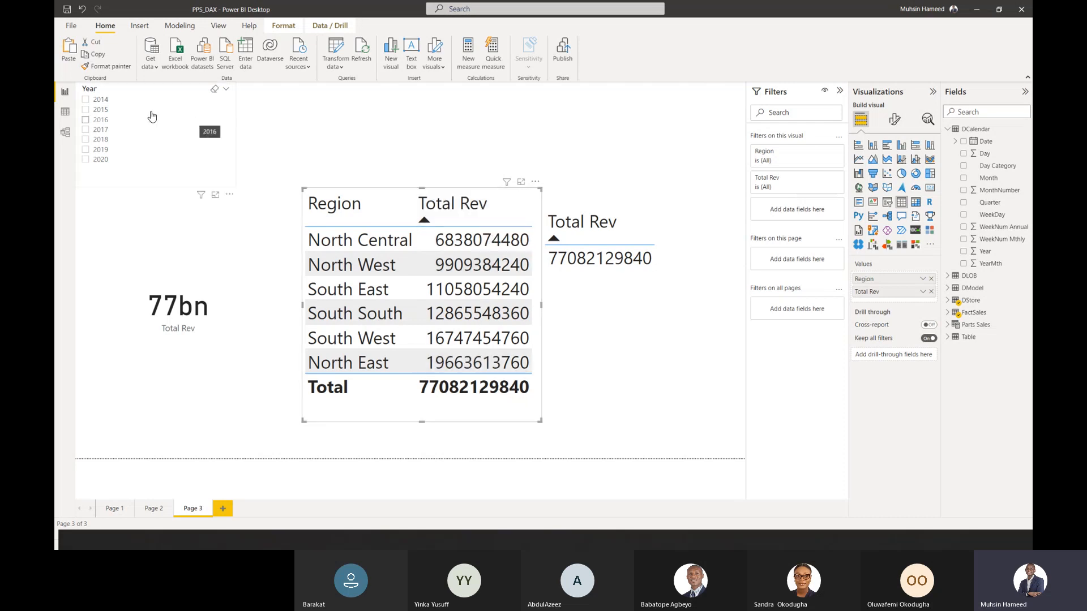
- Filter the page to 2017 with the Year slicer, and switch the selection to 2015
{"action": "left_click", "coordinate": [86, 130]}
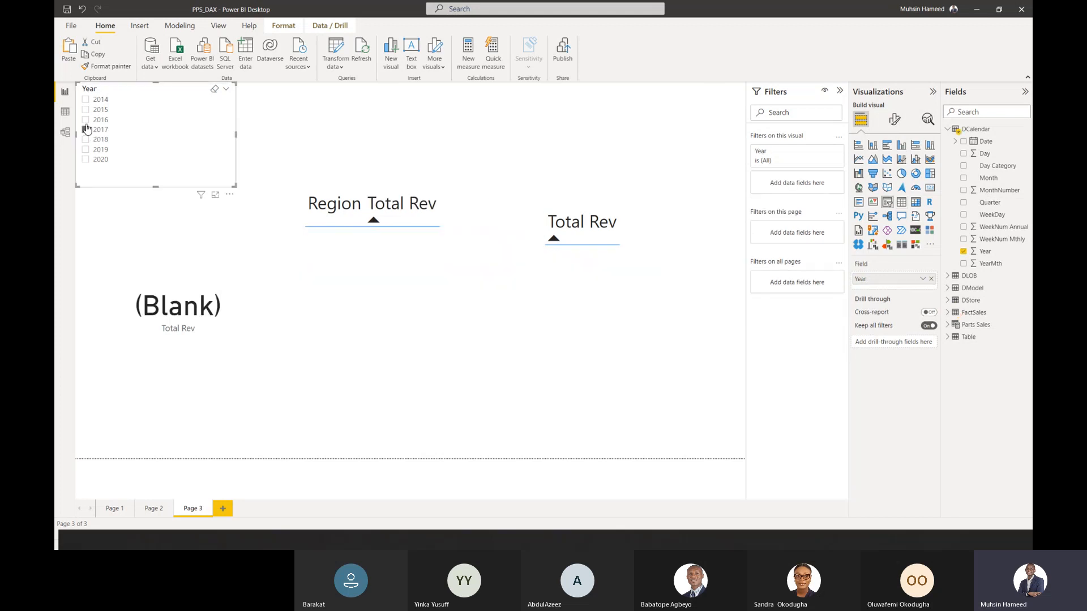
{"action": "left_click", "coordinate": [86, 111]}
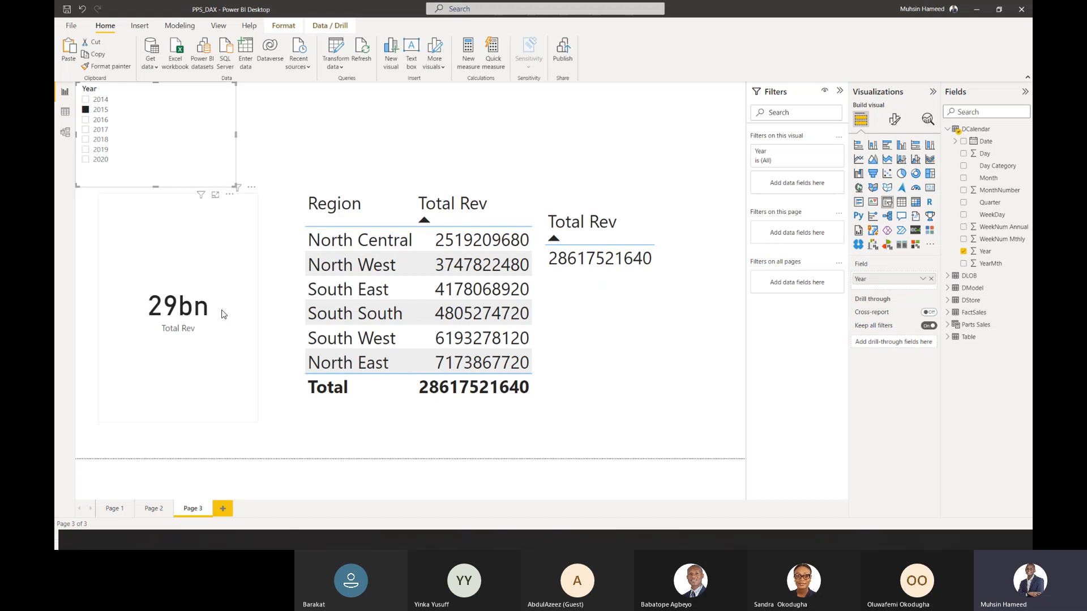
{"action": "left_click", "coordinate": [95, 110]}
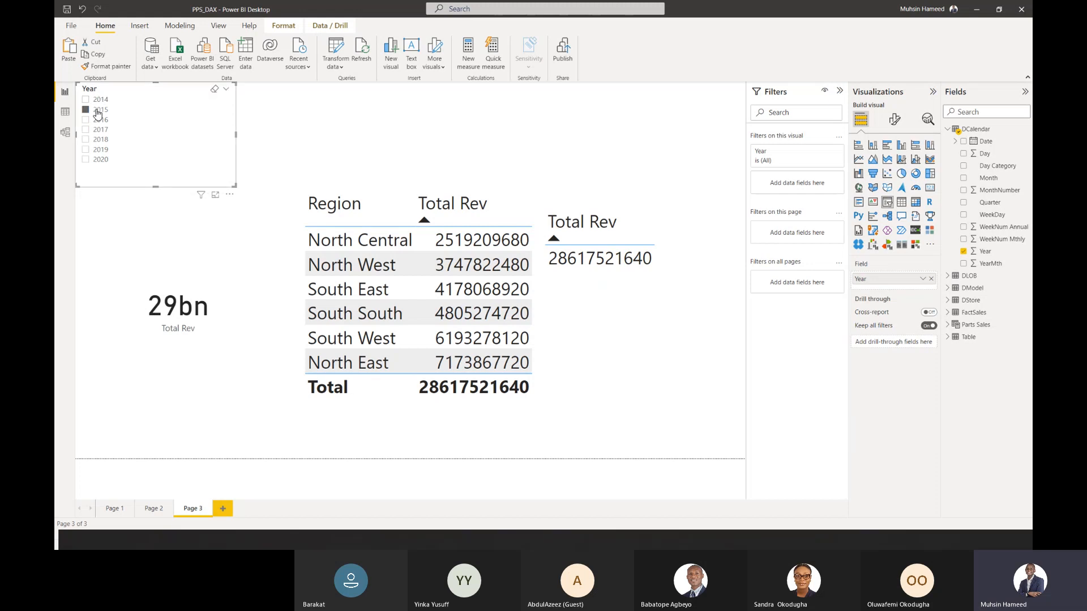
- Clear the Year slicer selection and compare unfiltered Total Rev in the card with the table by Region
{"action": "left_click", "coordinate": [247, 237]}
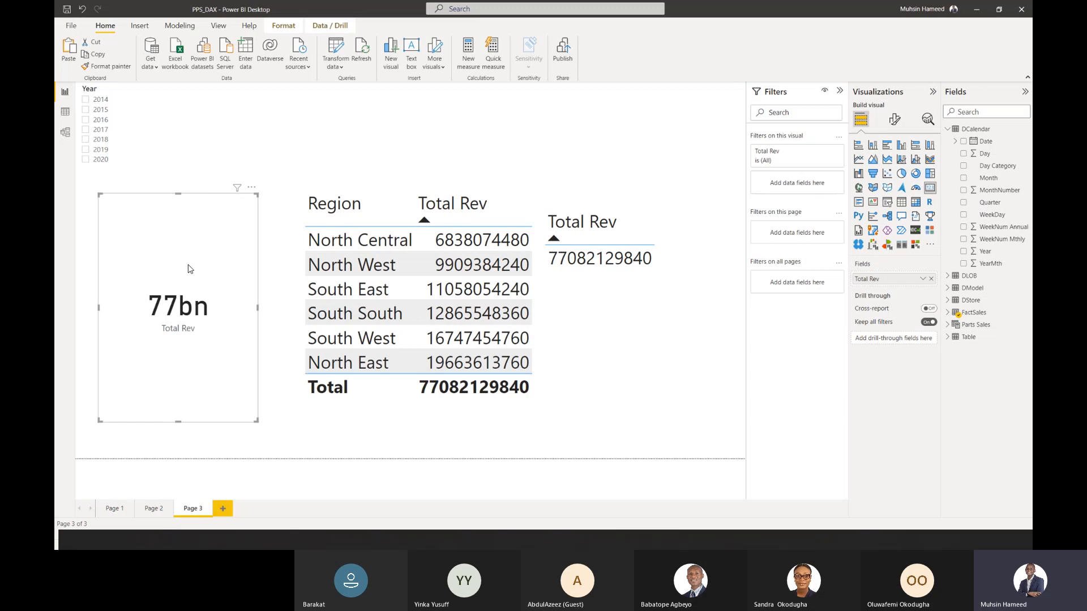
{"action": "left_click", "coordinate": [535, 420]}
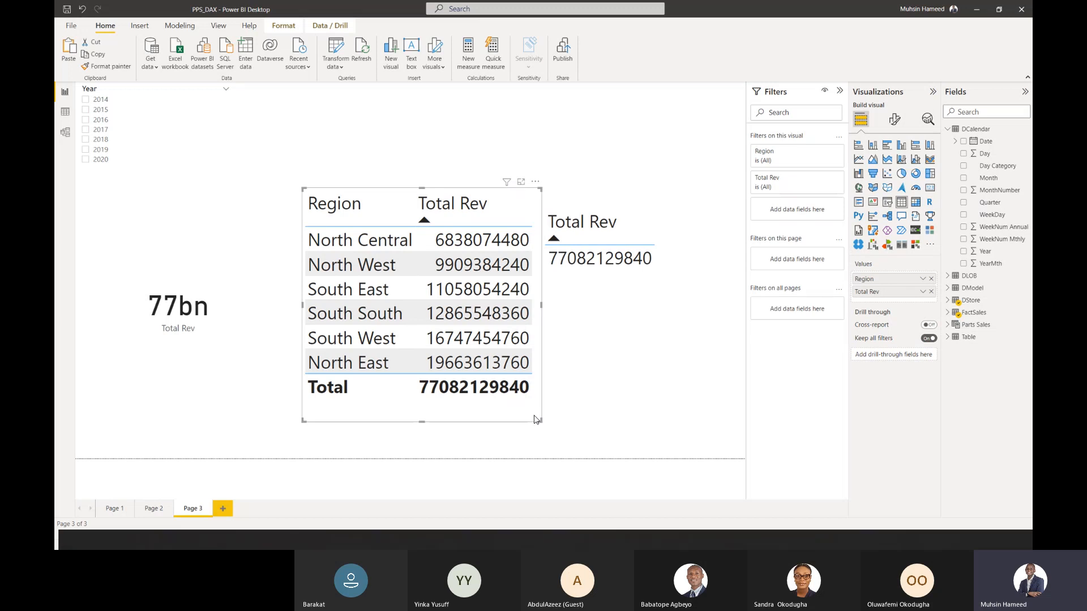
{"action": "left_click", "coordinate": [202, 369]}
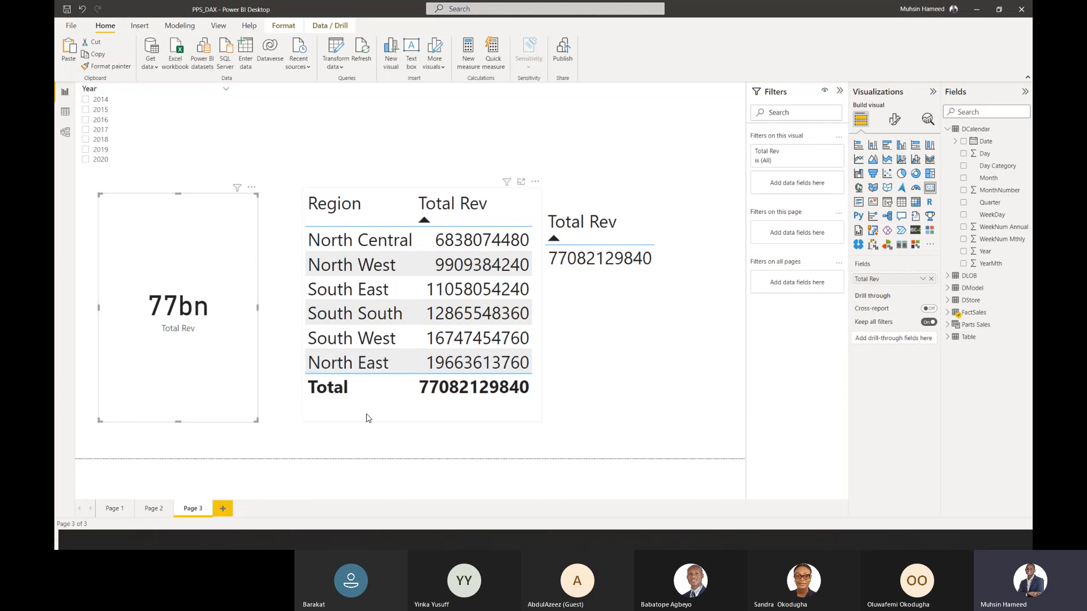
{"action": "left_click", "coordinate": [399, 324]}
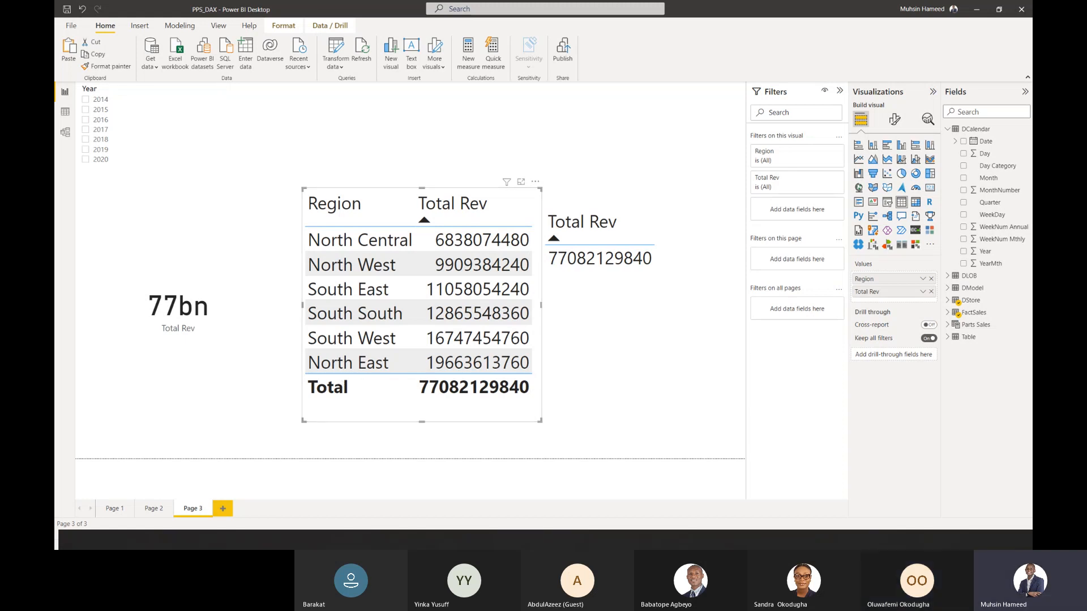
- In the FactSales data, write a new calculated column as Rev = SUM(FactSales[Revenue ])
{"action": "left_click", "coordinate": [65, 112]}
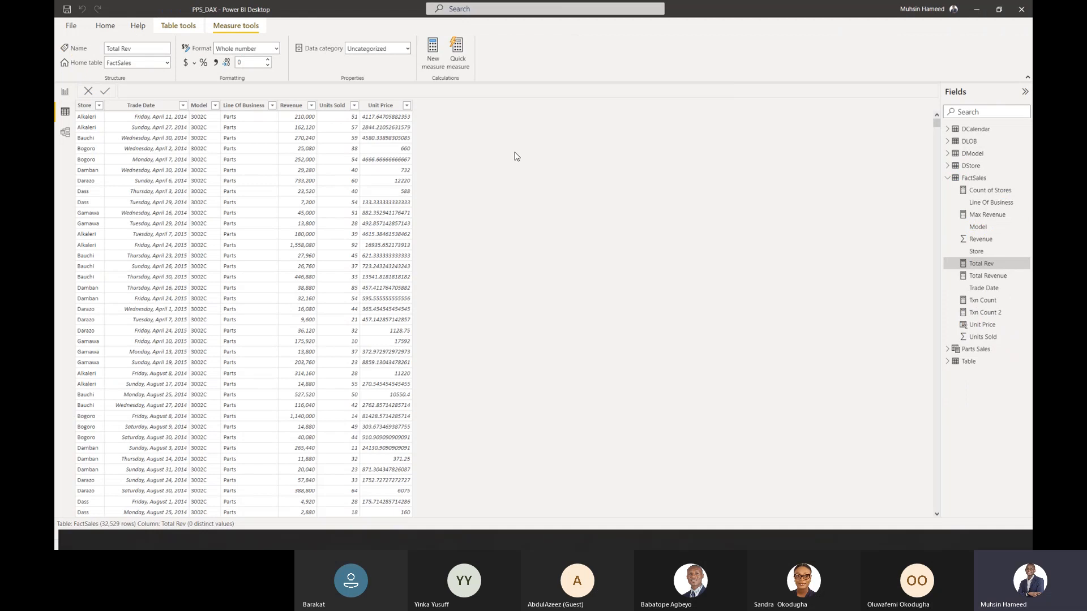
{"action": "left_click", "coordinate": [978, 178]}
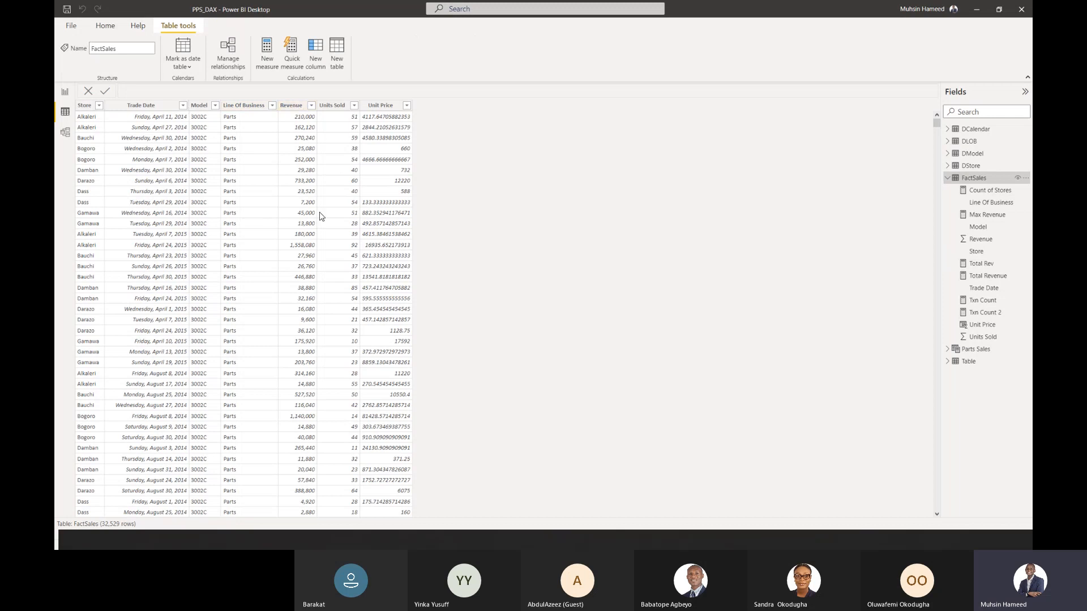
{"action": "left_click", "coordinate": [313, 53]}
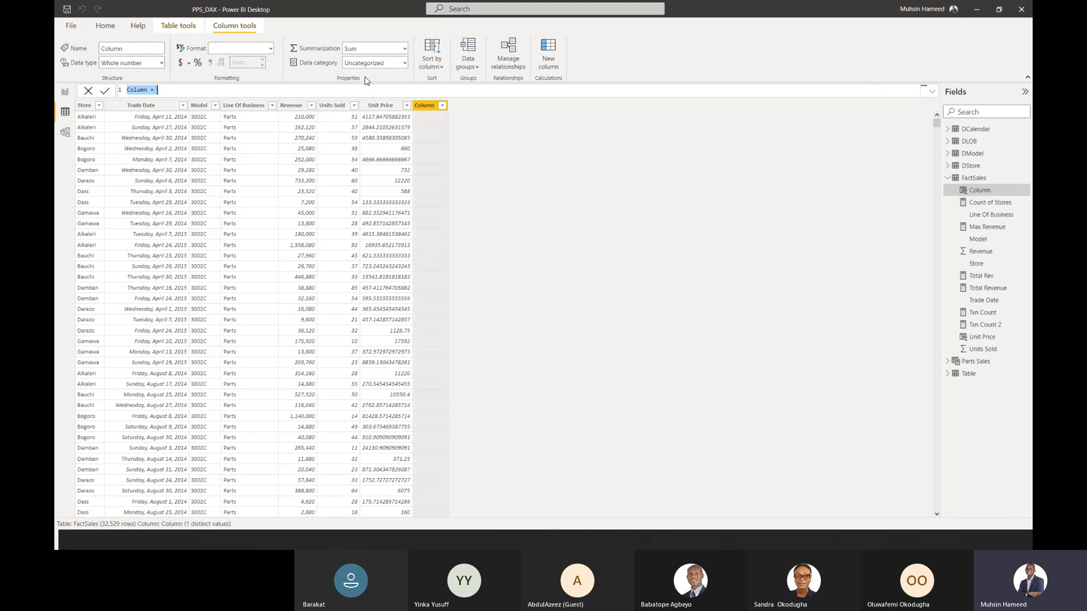
{"action": "type", "text": "Rev = sum("}
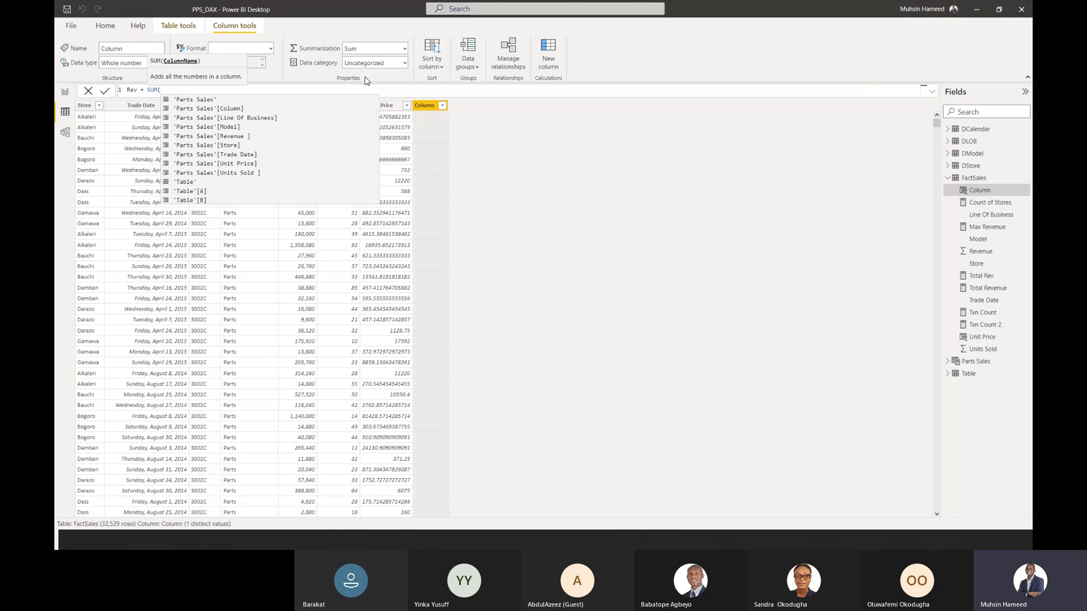
{"action": "type", "text": "Fac"}
{"action": "key", "text": "Down"}
{"action": "key", "text": "Down"}
{"action": "key", "text": "Down"}
{"action": "key", "text": "Tab"}
{"action": "type", "text": ")"}
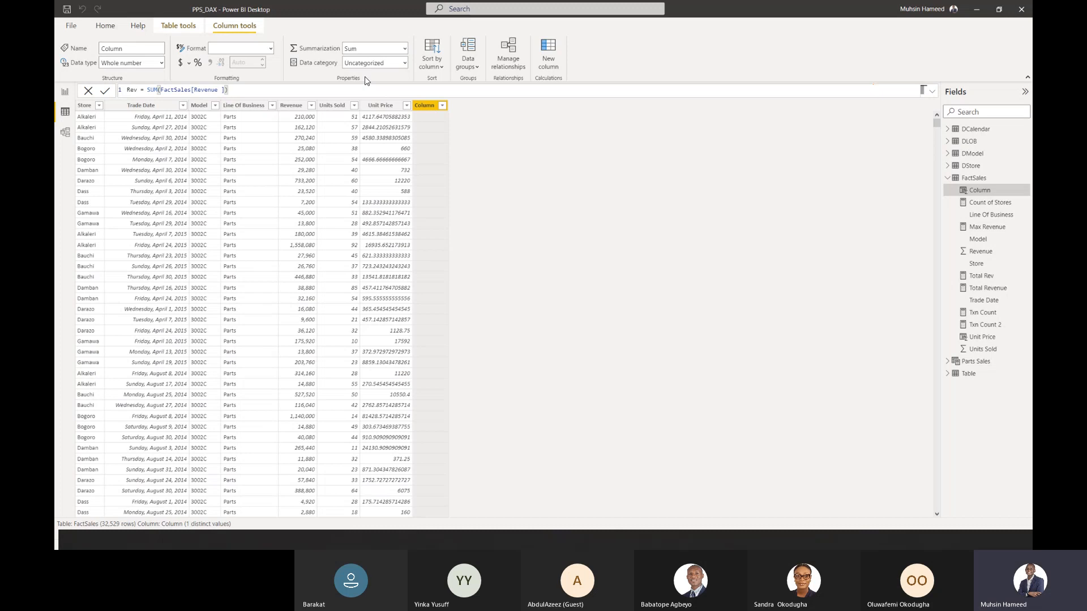
- Enlarge the formula text for readability and commit the Rev column
{"action": "key", "text": "ctrl+plus"}
{"action": "key", "text": "ctrl+plus"}
{"action": "key", "text": "ctrl+plus"}
{"action": "key", "text": "ctrl+plus"}
{"action": "key", "text": "ctrl+plus"}
{"action": "key", "text": "ctrl+plus"}
{"action": "key", "text": "ctrl+plus"}
{"action": "key", "text": "ctrl+plus"}
{"action": "key", "text": "ctrl+plus"}
{"action": "key", "text": "ctrl+plus"}
{"action": "key", "text": "ctrl+plus"}
{"action": "key", "text": "ctrl+plus"}
{"action": "key", "text": "ctrl+plus"}
{"action": "key", "text": "ctrl+plus"}
{"action": "key", "text": "ctrl+plus"}
{"action": "key", "text": "ctrl+plus"}
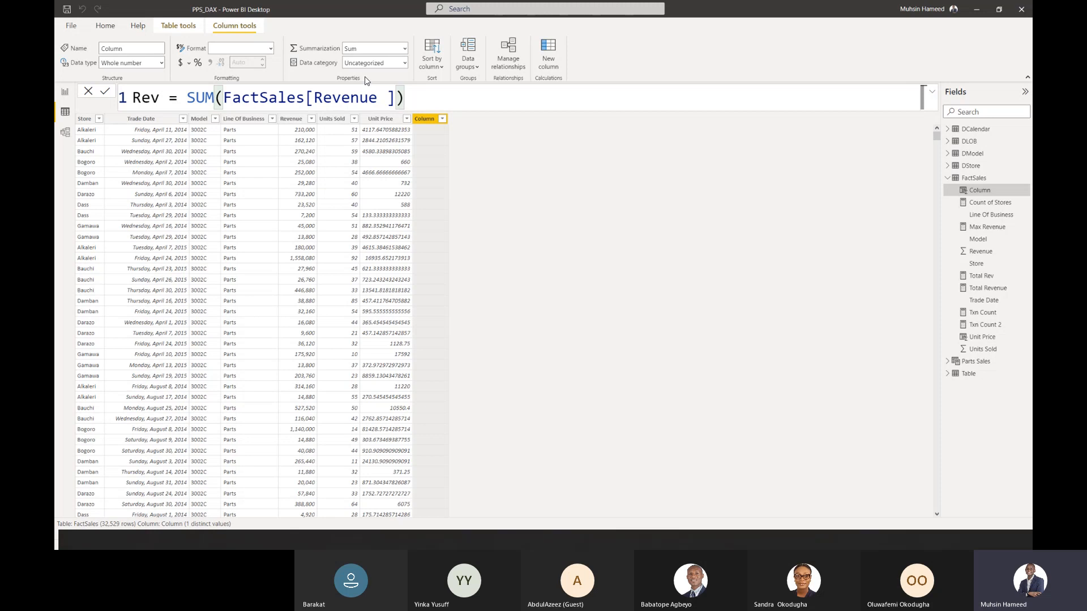
{"action": "key", "text": "Return"}
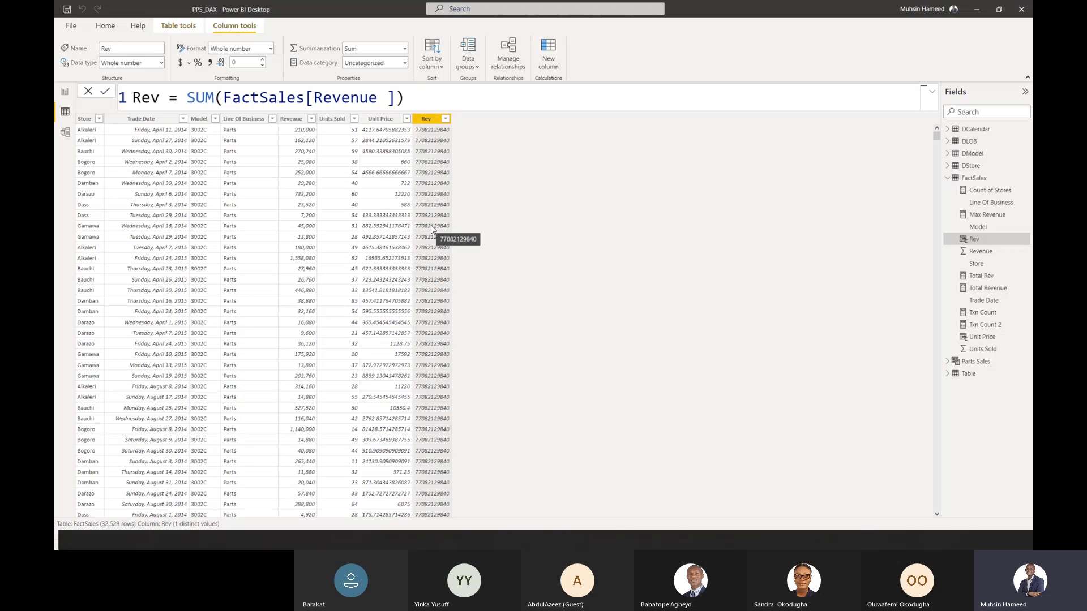
- Compare the Rev column's SUM formula and row values with the Total Rev visuals in the report
{"action": "left_click_drag", "start_coordinate": [404, 98], "coordinate": [129, 97]}
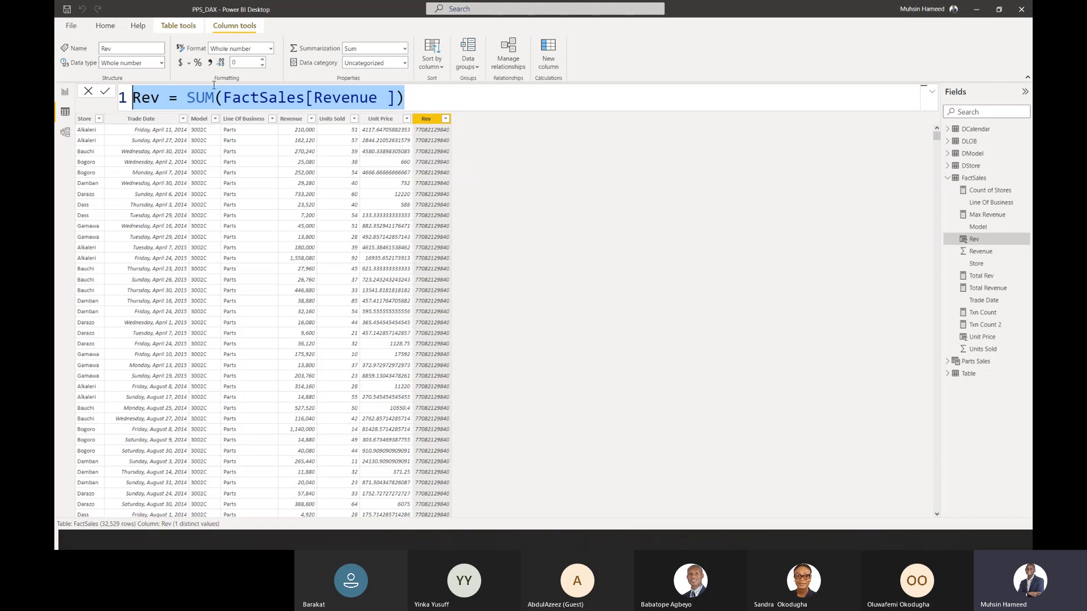
{"action": "left_click", "coordinate": [65, 94]}
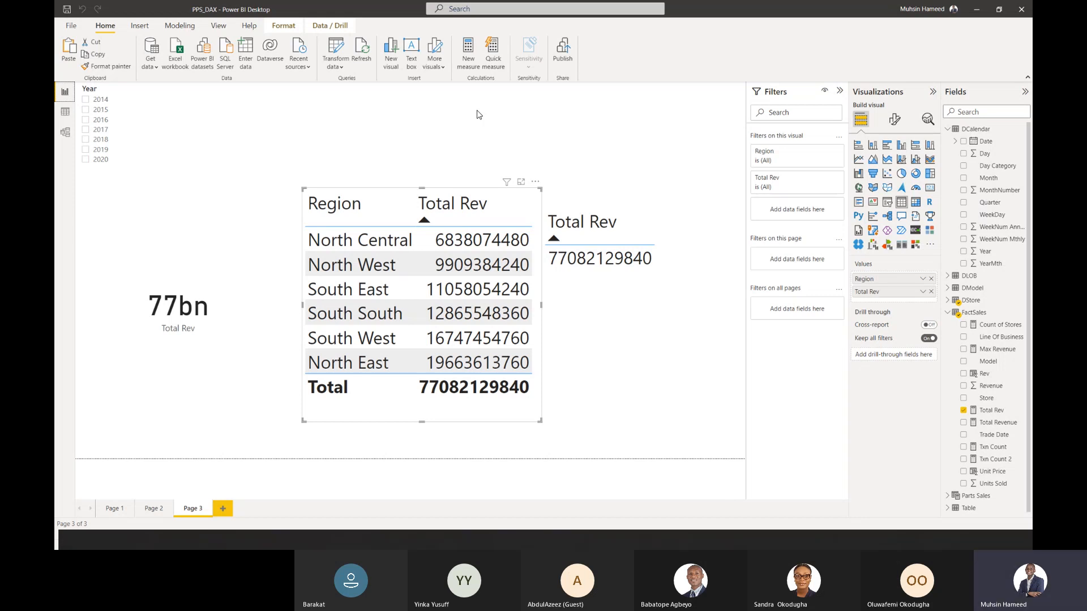
{"action": "left_click", "coordinate": [65, 117]}
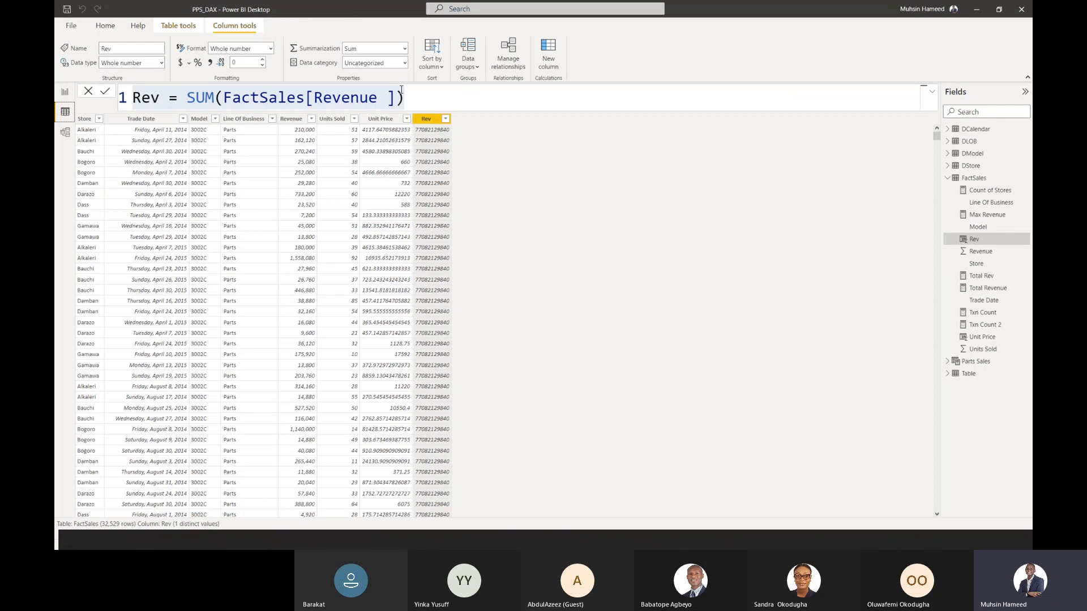
{"action": "left_click_drag", "start_coordinate": [417, 93], "coordinate": [145, 84]}
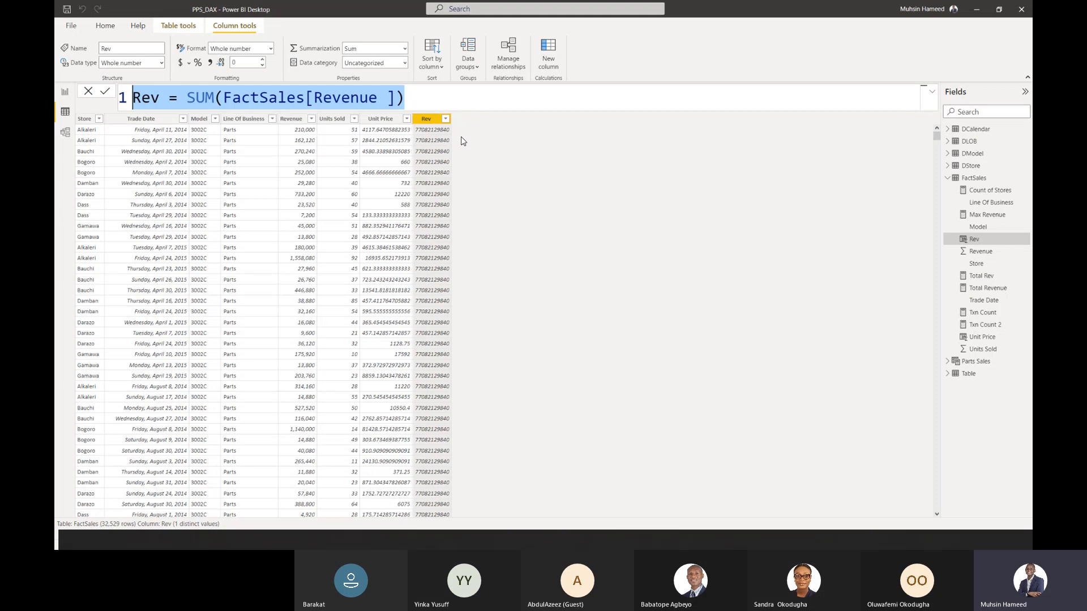
{"action": "left_click", "coordinate": [426, 98]}
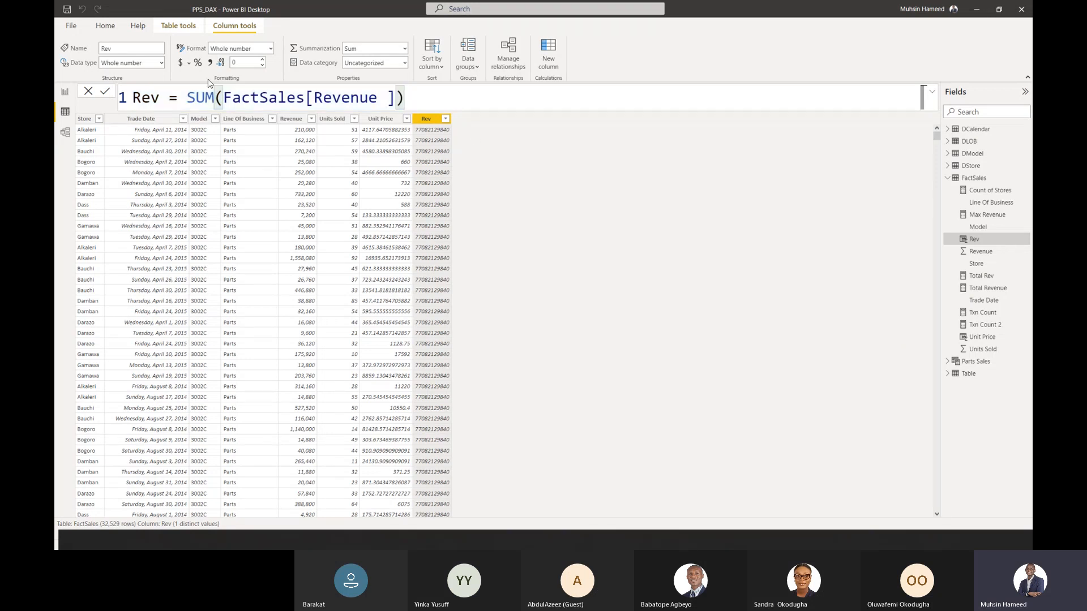
{"action": "left_click_drag", "start_coordinate": [187, 99], "coordinate": [435, 88]}
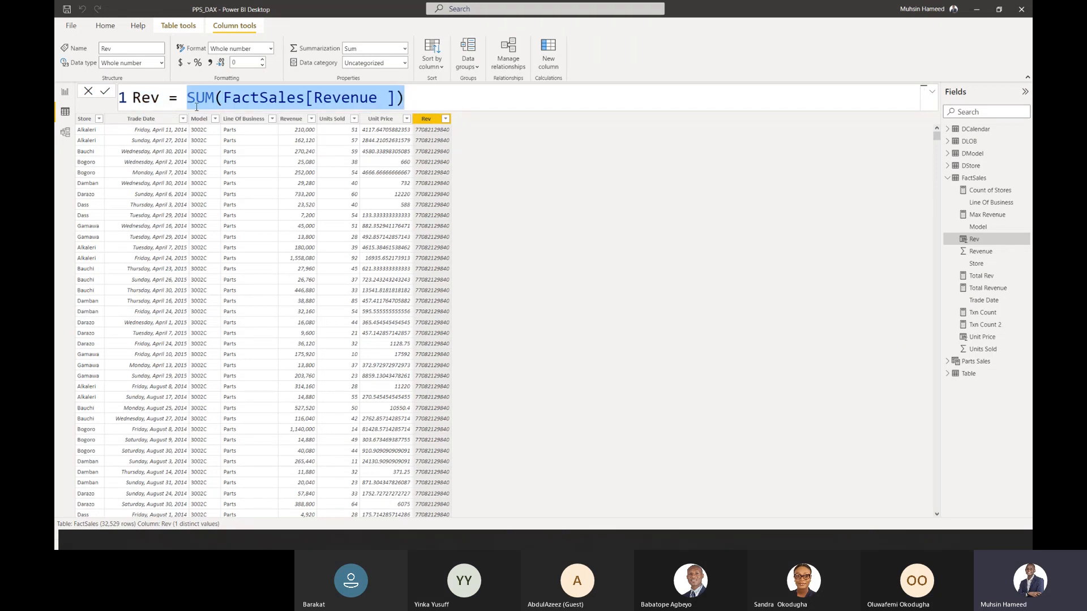
{"action": "left_click", "coordinate": [442, 107]}
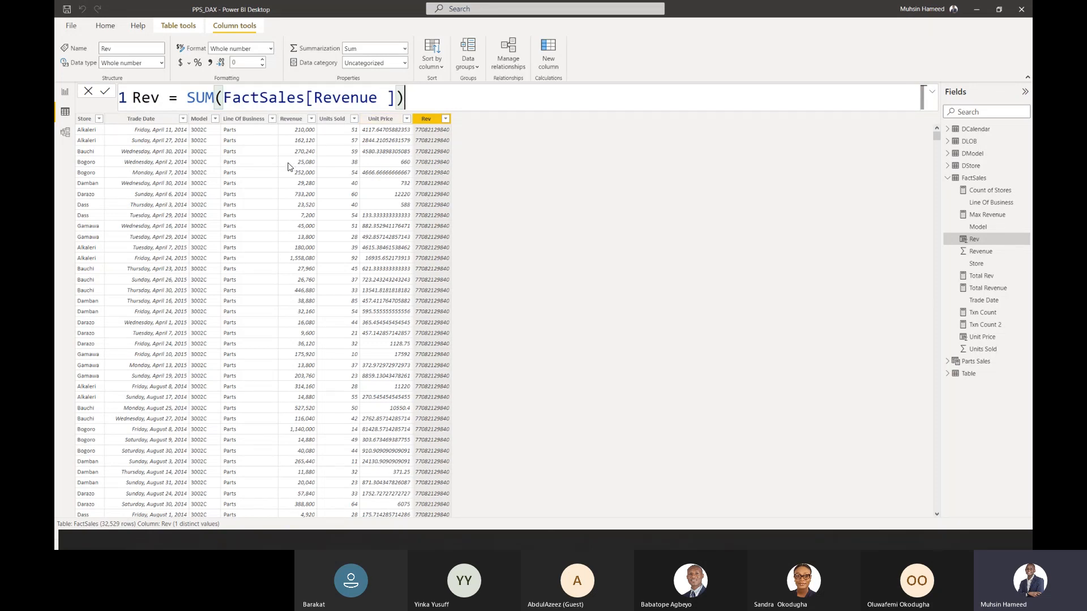
- Wrap the Rev column's SUM expression in CALCULATE and commit it as Rev = calculate(SUM(FactSales[Revenue ]))
{"action": "left_click", "coordinate": [189, 99]}
{"action": "type", "text": "calc"}
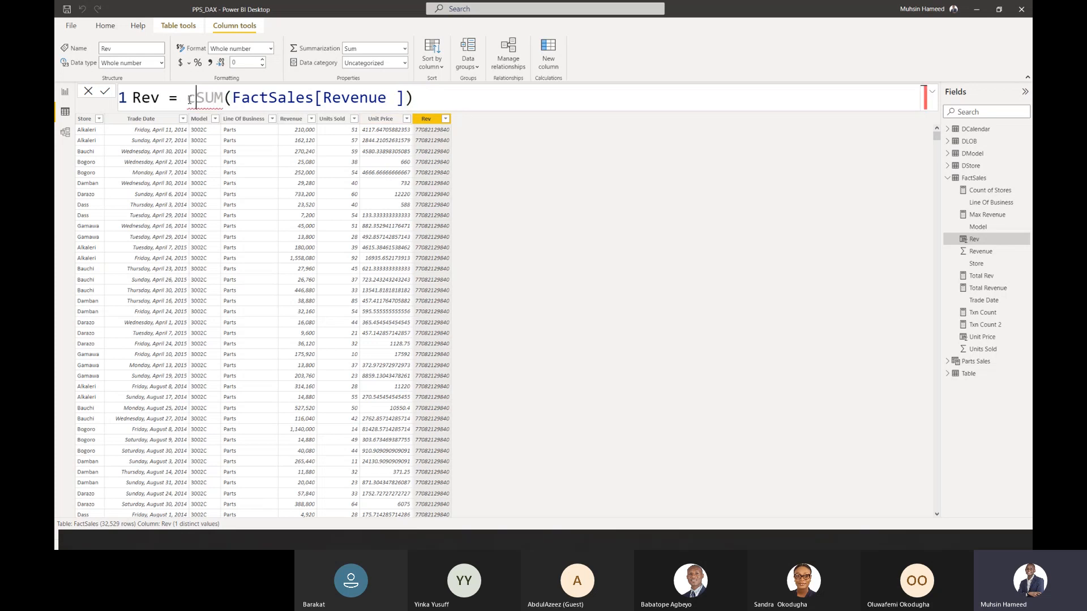
{"action": "type", "text": "ulate("}
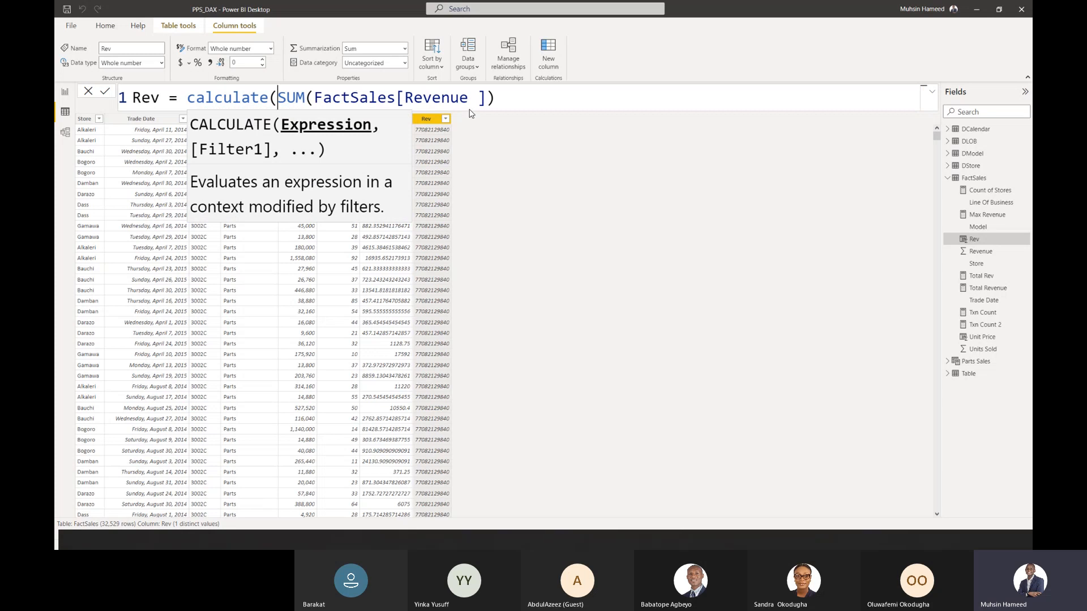
{"action": "left_click", "coordinate": [508, 99]}
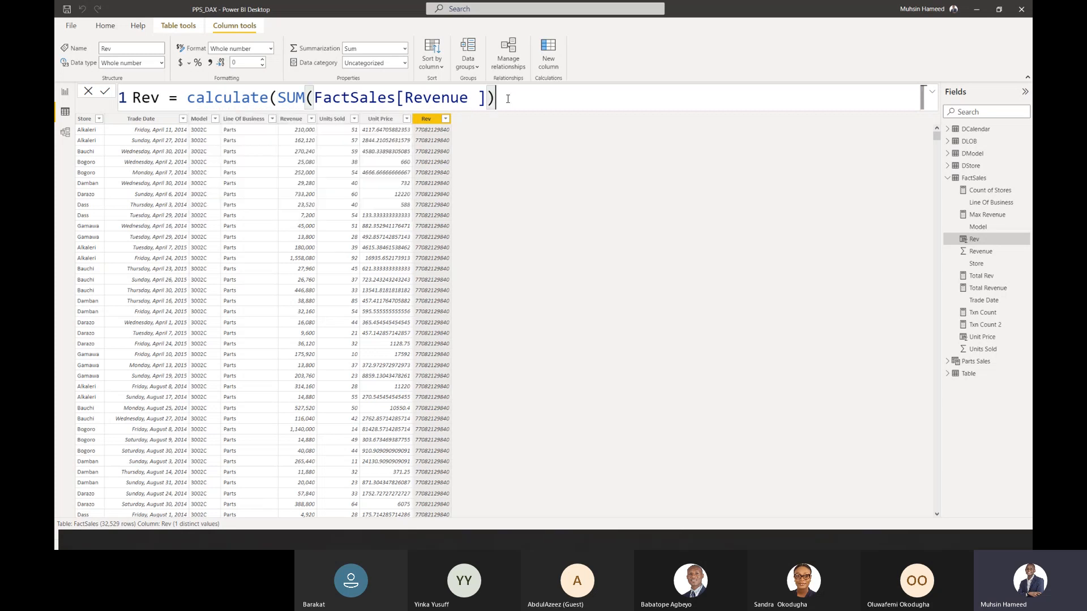
{"action": "type", "text": ")"}
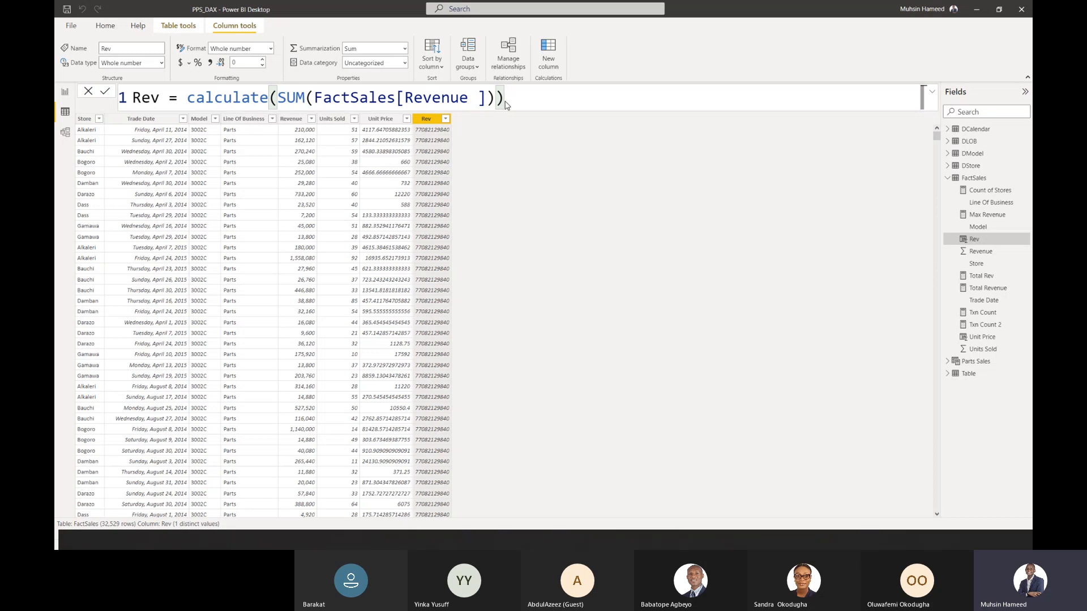
{"action": "key", "text": "Return"}
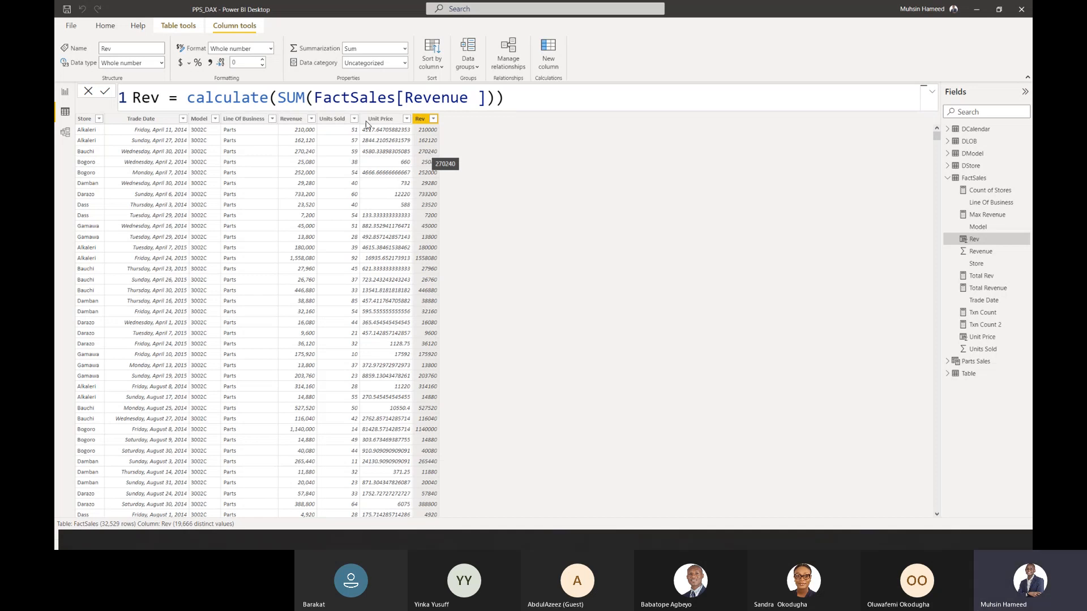
- Examine how Total Revenue and Revenue compare for each Month and Region in the table on report Page 2
{"action": "left_click", "coordinate": [66, 93]}
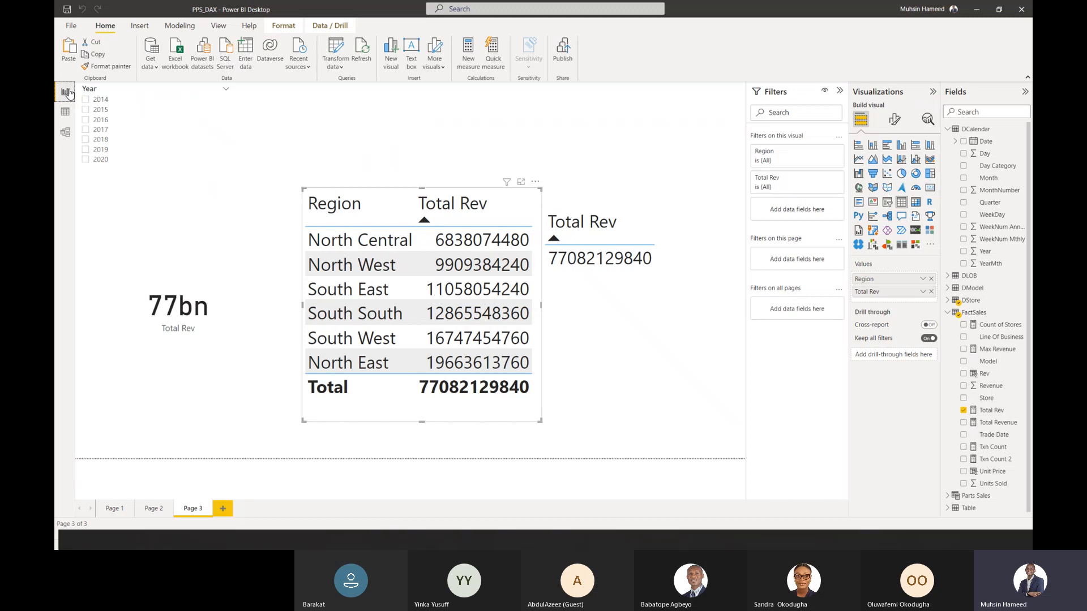
{"action": "left_click", "coordinate": [386, 160]}
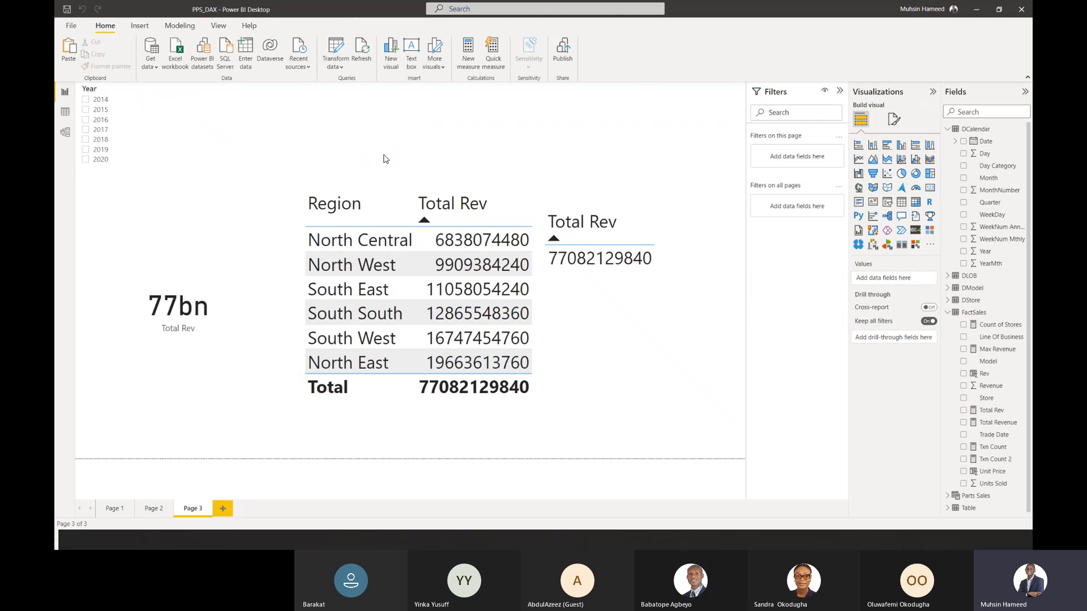
{"action": "left_click", "coordinate": [154, 508]}
{"action": "left_click", "coordinate": [542, 229]}
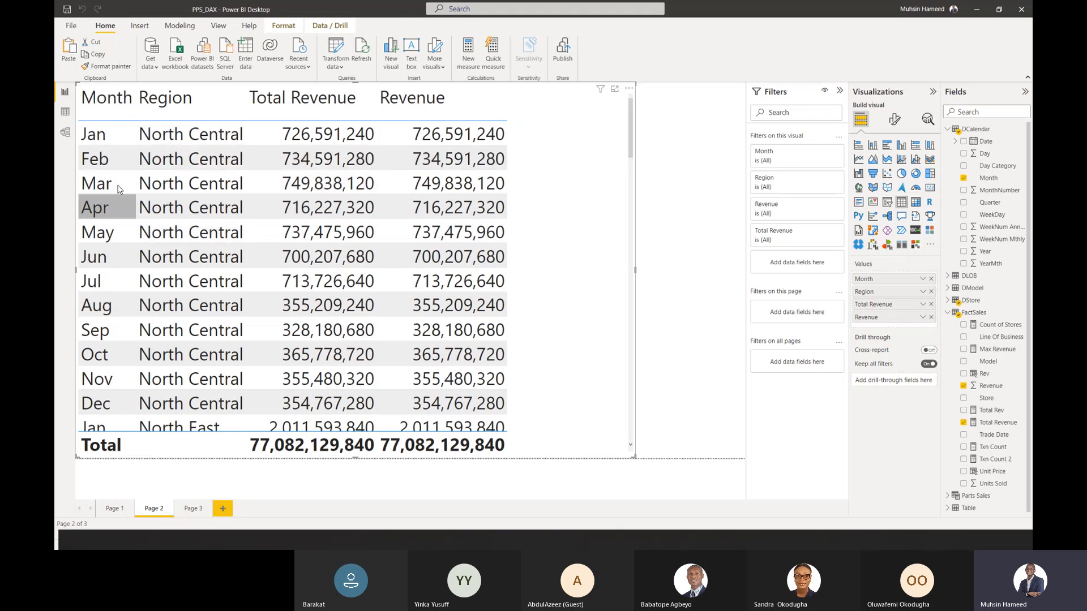
{"action": "scroll", "coordinate": [124, 319], "scroll_direction": "down", "scroll_amount": 6}
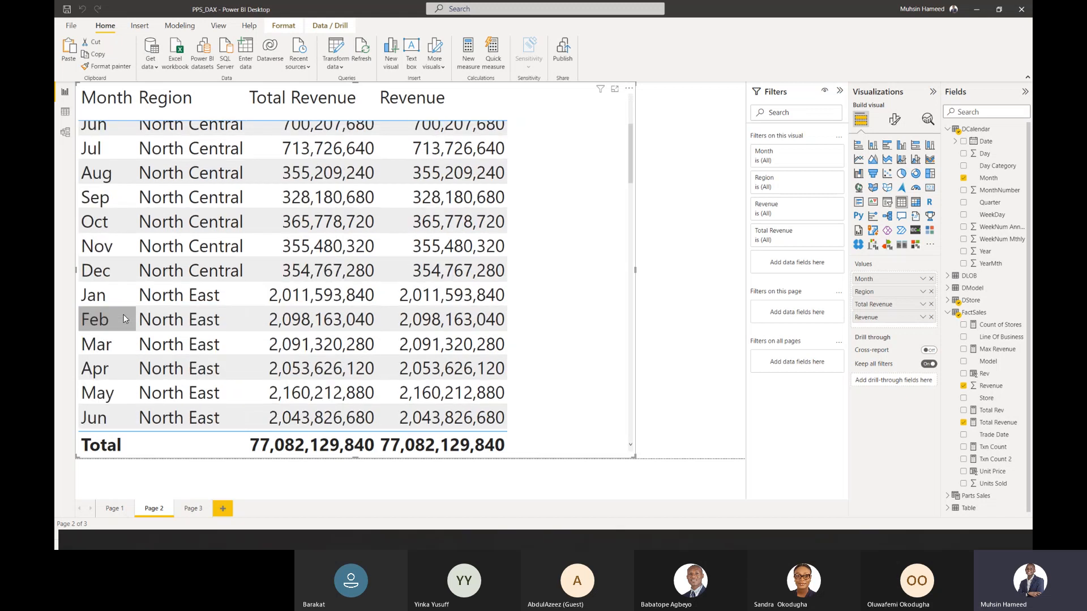
{"action": "scroll", "coordinate": [124, 319], "scroll_direction": "down", "scroll_amount": 1}
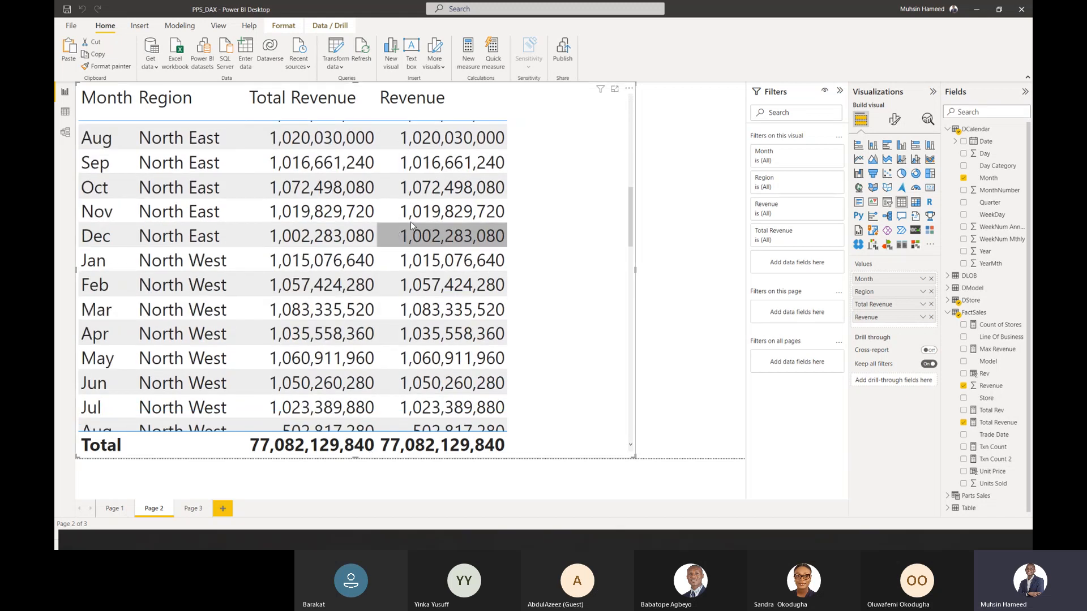
{"action": "scroll", "coordinate": [240, 208], "scroll_direction": "up", "scroll_amount": 6}
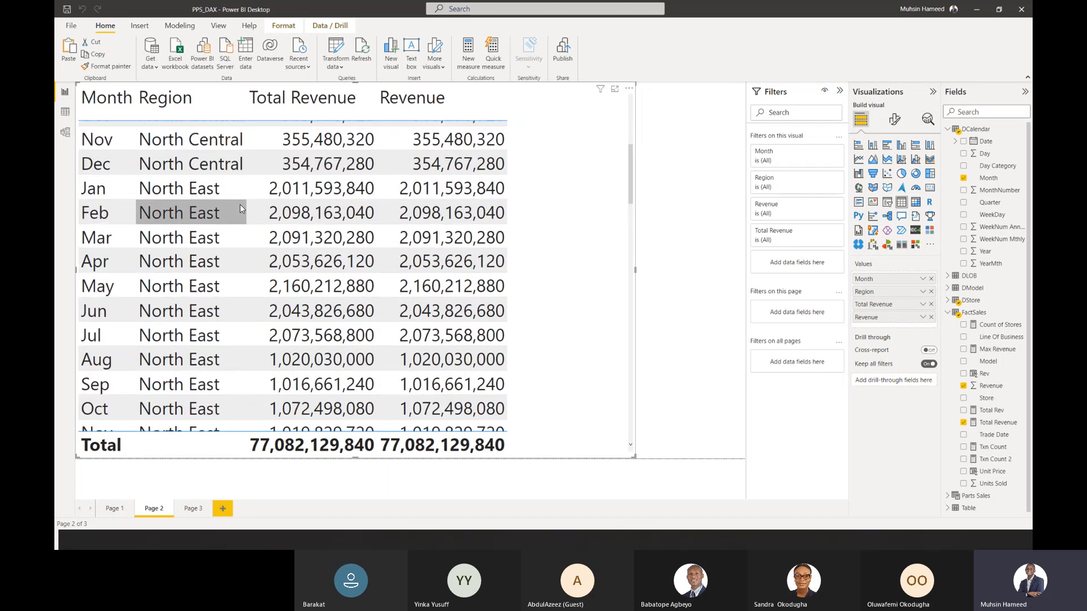
{"action": "scroll", "coordinate": [240, 208], "scroll_direction": "down", "scroll_amount": 6}
{"action": "scroll", "coordinate": [240, 209], "scroll_direction": "down", "scroll_amount": 10}
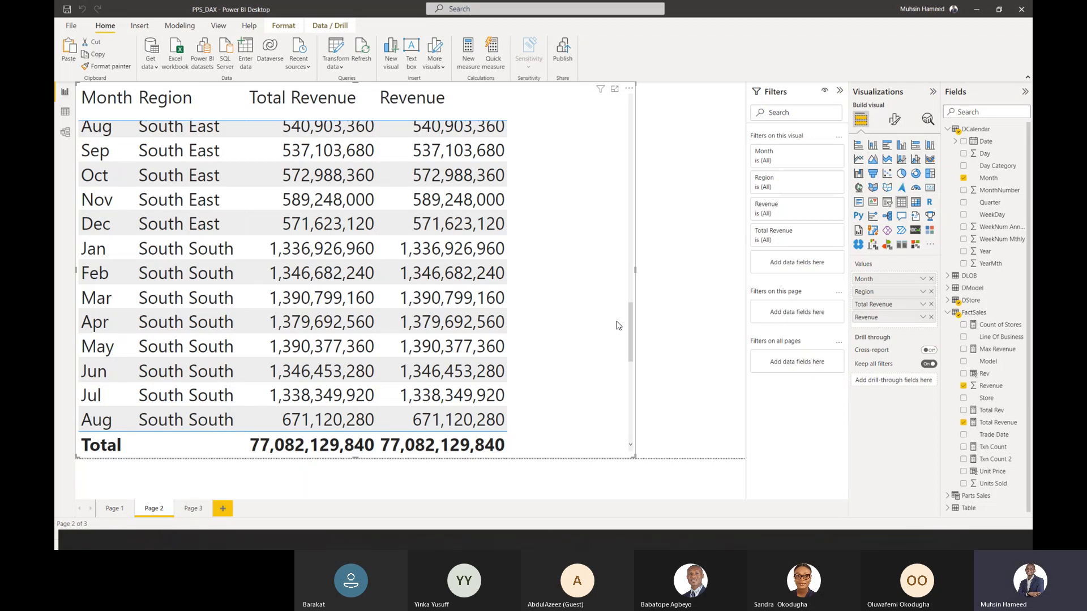
{"action": "scroll", "coordinate": [618, 326], "scroll_direction": "up", "scroll_amount": 1}
{"action": "scroll", "coordinate": [618, 325], "scroll_direction": "up", "scroll_amount": 10}
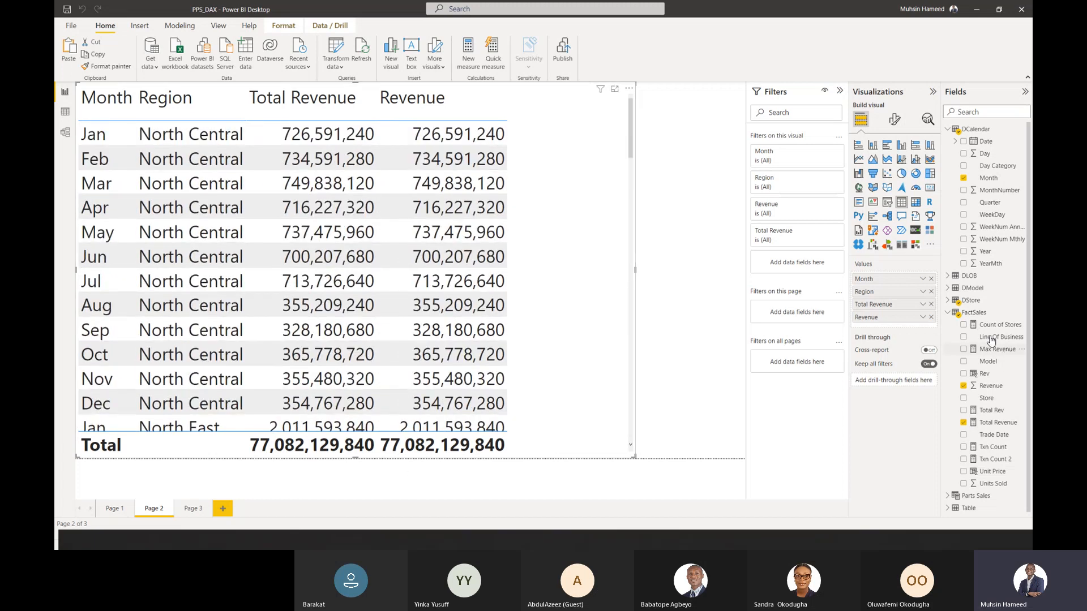
- Remove the Revenue and Month fields from the Page 2 table and move it against the page's right edge
{"action": "left_click", "coordinate": [931, 317]}
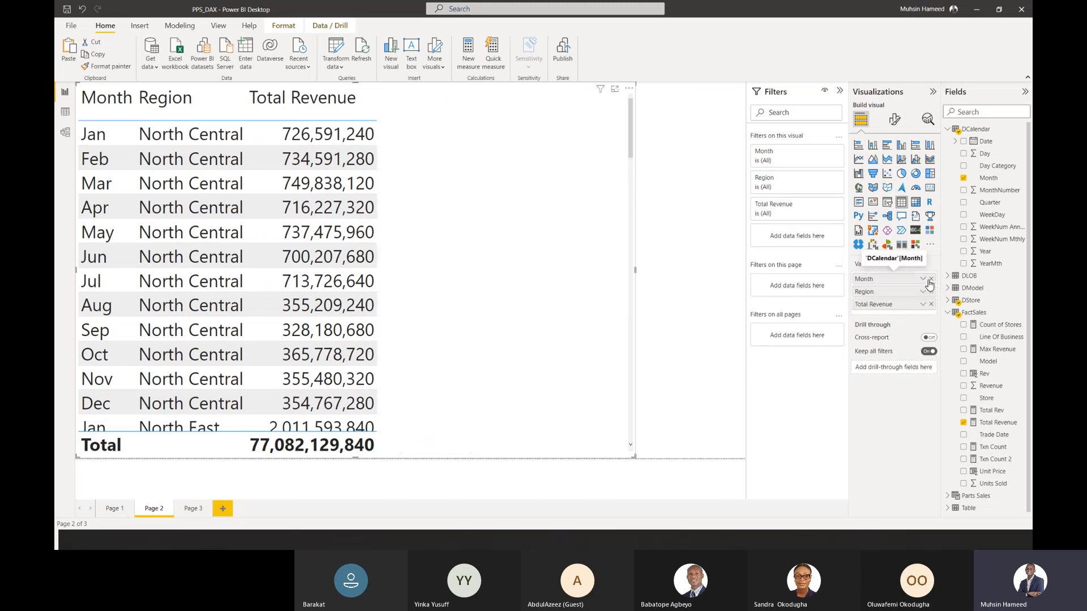
{"action": "left_click", "coordinate": [930, 279]}
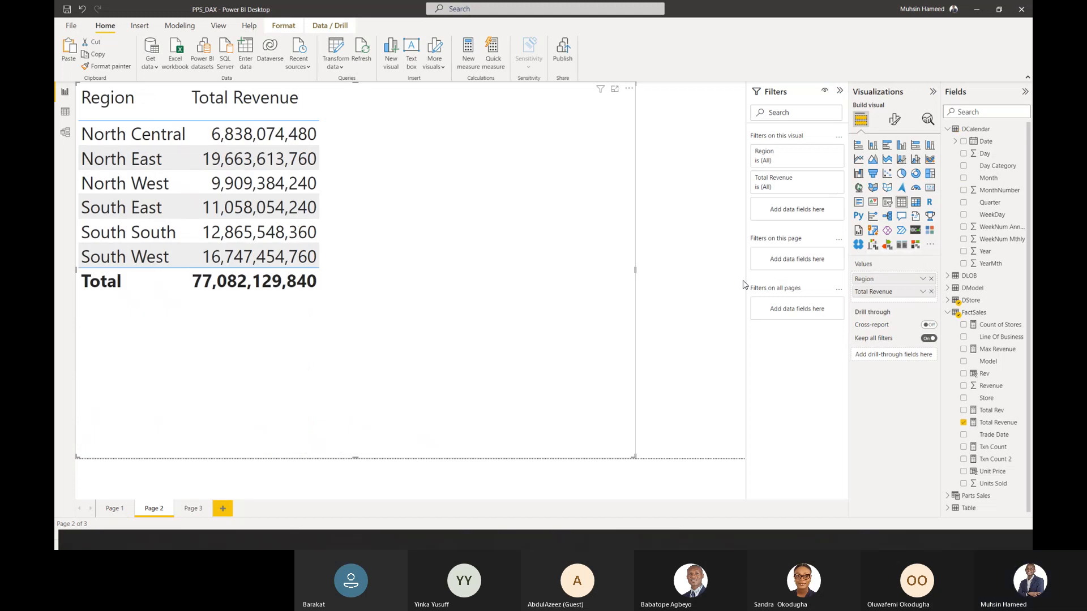
{"action": "left_click_drag", "start_coordinate": [515, 249], "coordinate": [645, 286]}
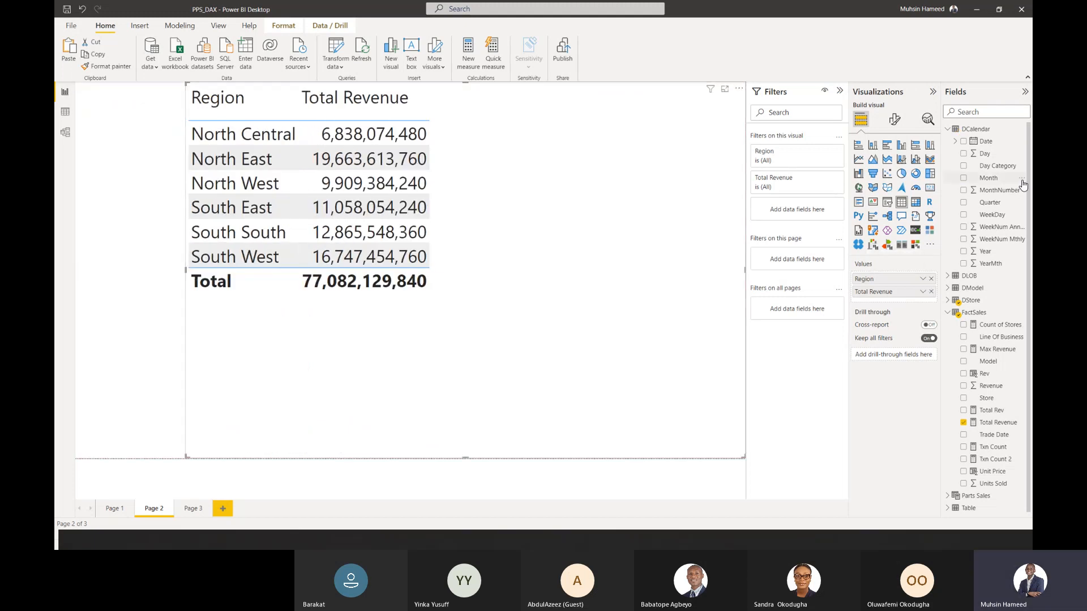
- Add the DCalendar Month field to the Page 2 table as the column before Region
{"action": "left_click", "coordinate": [962, 179]}
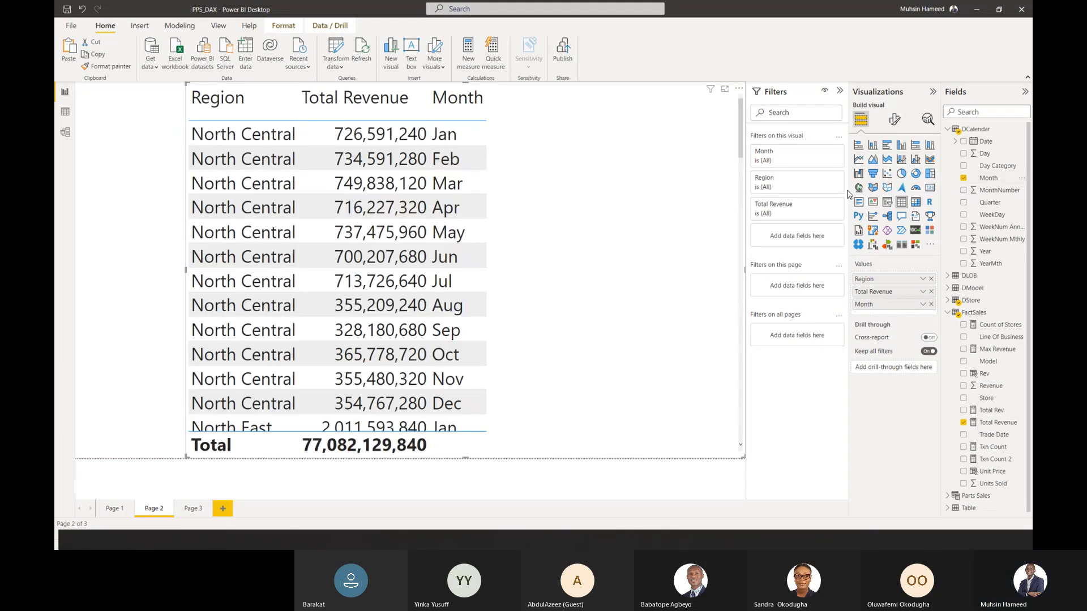
{"action": "left_click_drag", "start_coordinate": [893, 304], "coordinate": [895, 278]}
{"action": "scroll", "coordinate": [315, 293], "scroll_direction": "down", "scroll_amount": 2}
{"action": "scroll", "coordinate": [314, 293], "scroll_direction": "down", "scroll_amount": 10}
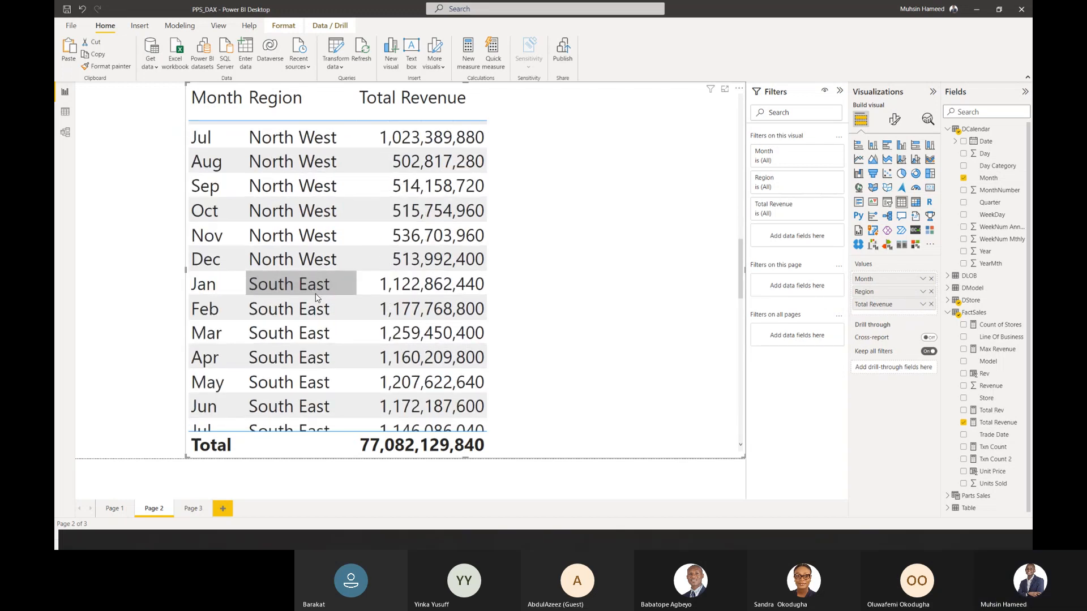
{"action": "scroll", "coordinate": [315, 297], "scroll_direction": "down", "scroll_amount": 8}
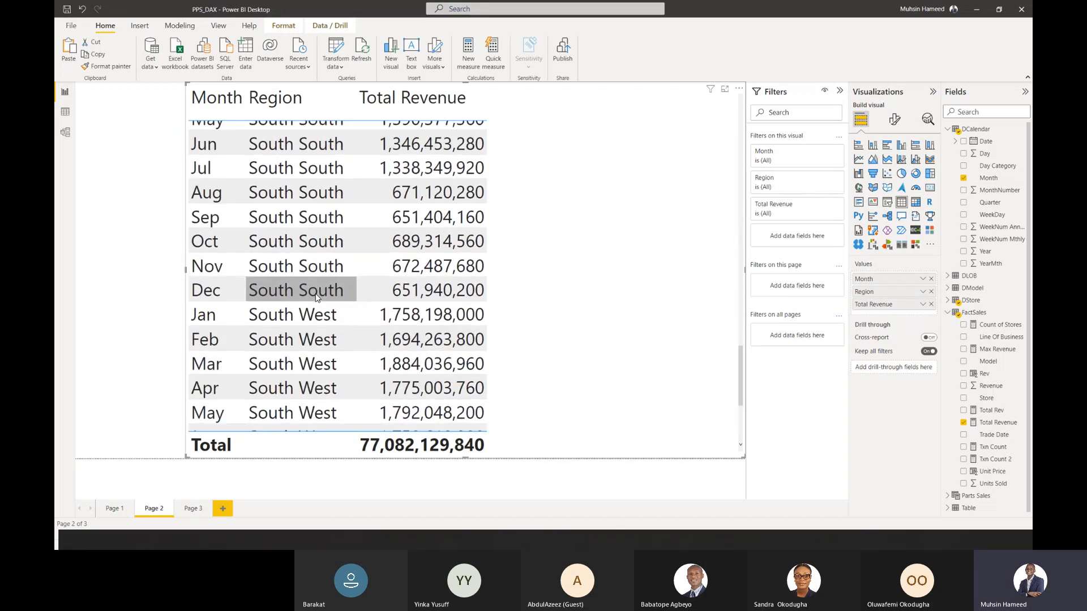
{"action": "scroll", "coordinate": [316, 297], "scroll_direction": "up", "scroll_amount": 12}
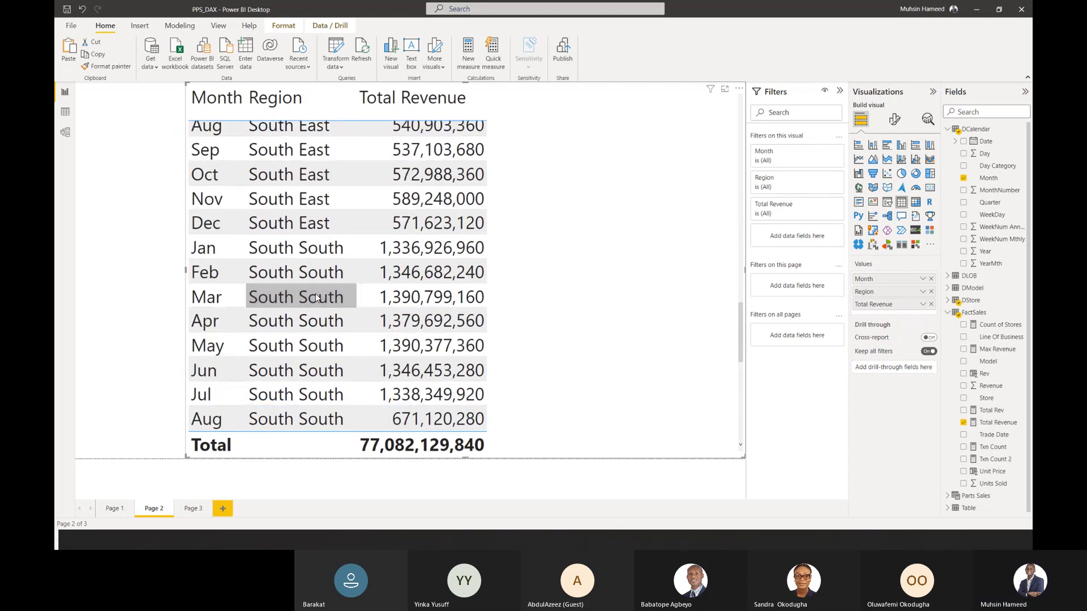
{"action": "scroll", "coordinate": [316, 297], "scroll_direction": "up", "scroll_amount": 4}
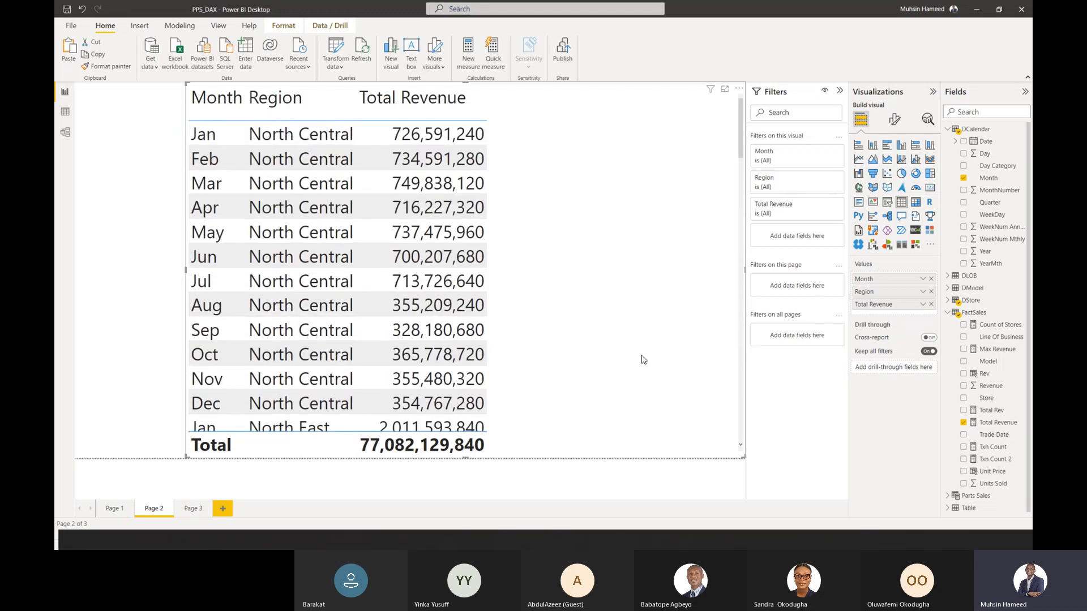
{"action": "left_click", "coordinate": [922, 280]}
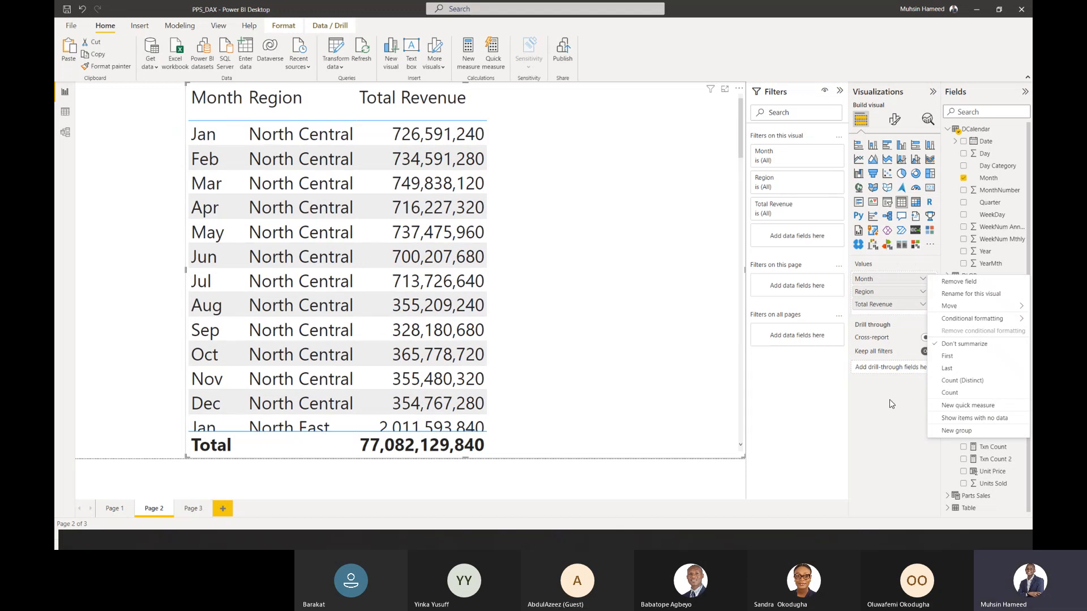
{"action": "left_click", "coordinate": [820, 414]}
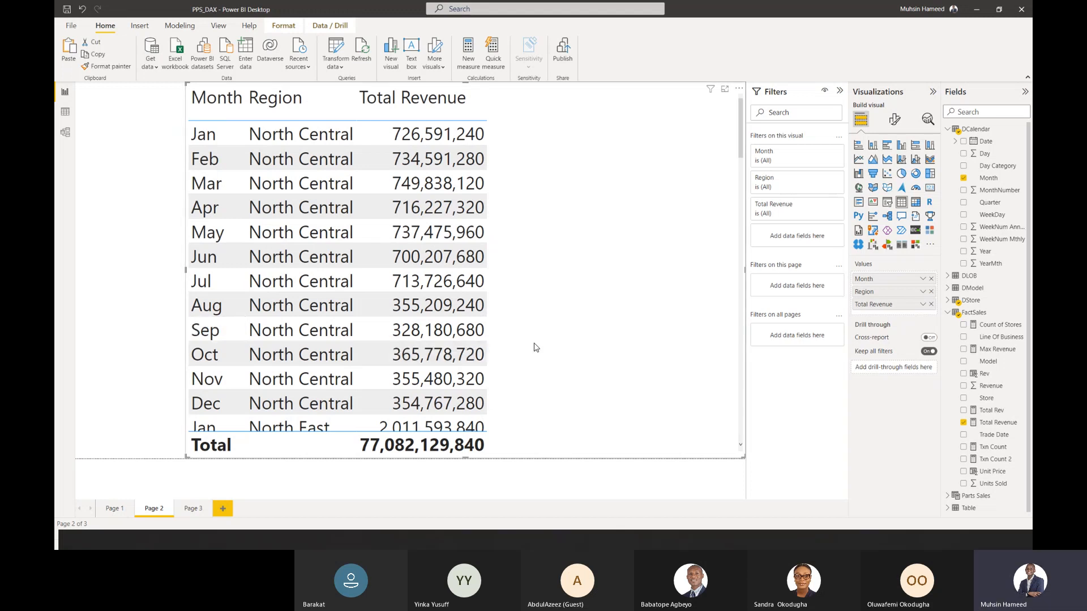
{"action": "scroll", "coordinate": [536, 347], "scroll_direction": "down", "scroll_amount": 2}
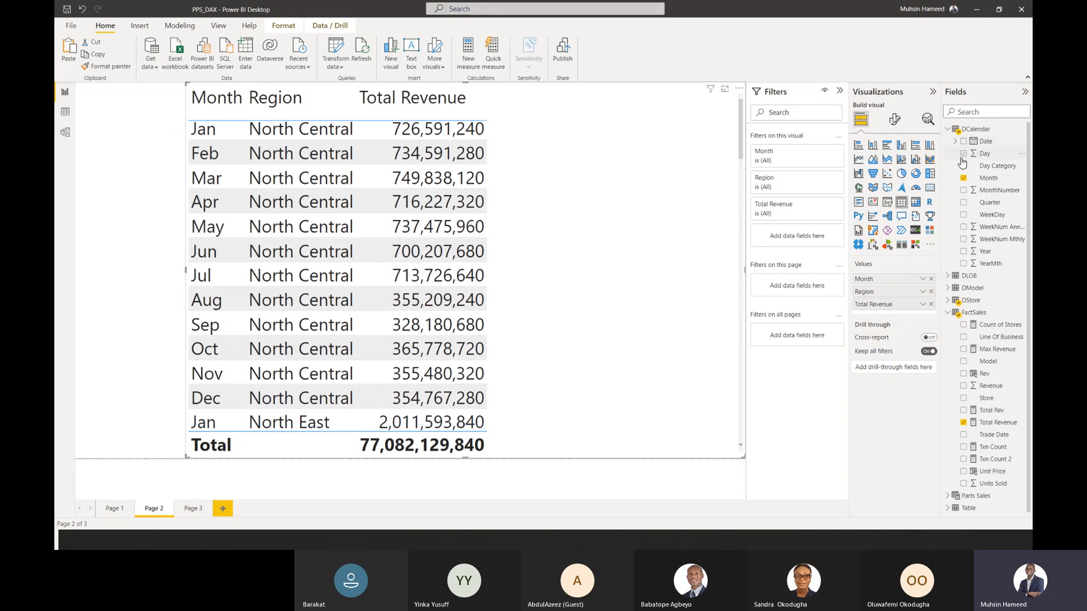
- Try adding the numeric Year field to the table as its first column
{"action": "left_click", "coordinate": [963, 251]}
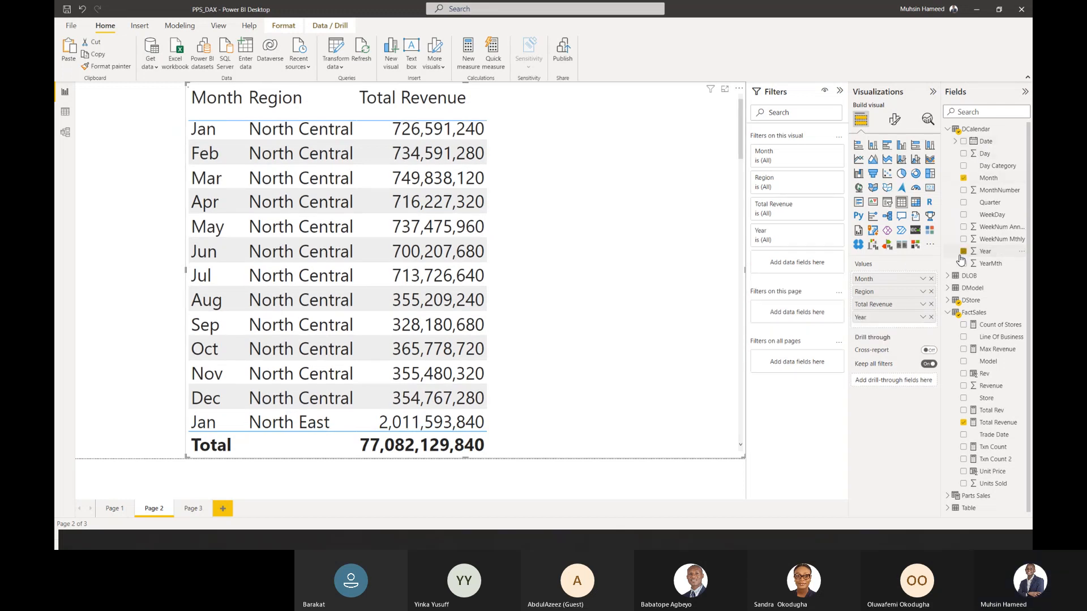
{"action": "left_click_drag", "start_coordinate": [890, 325], "coordinate": [892, 315]}
{"action": "left_click_drag", "start_coordinate": [892, 291], "coordinate": [892, 278]}
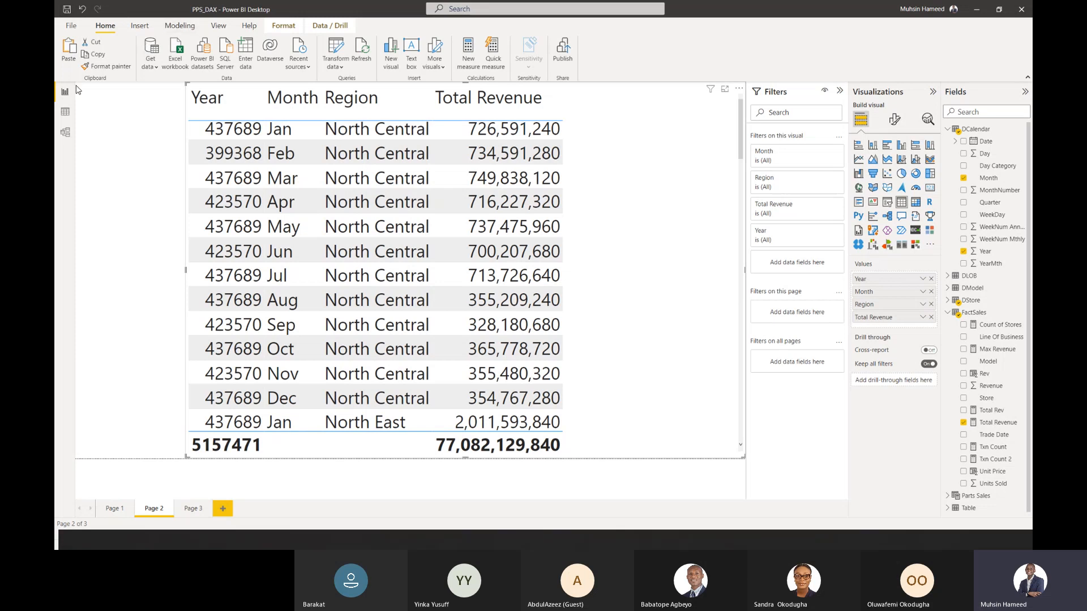
- Change the data type of the DCalendar table's Year column to Text
{"action": "left_click", "coordinate": [64, 113]}
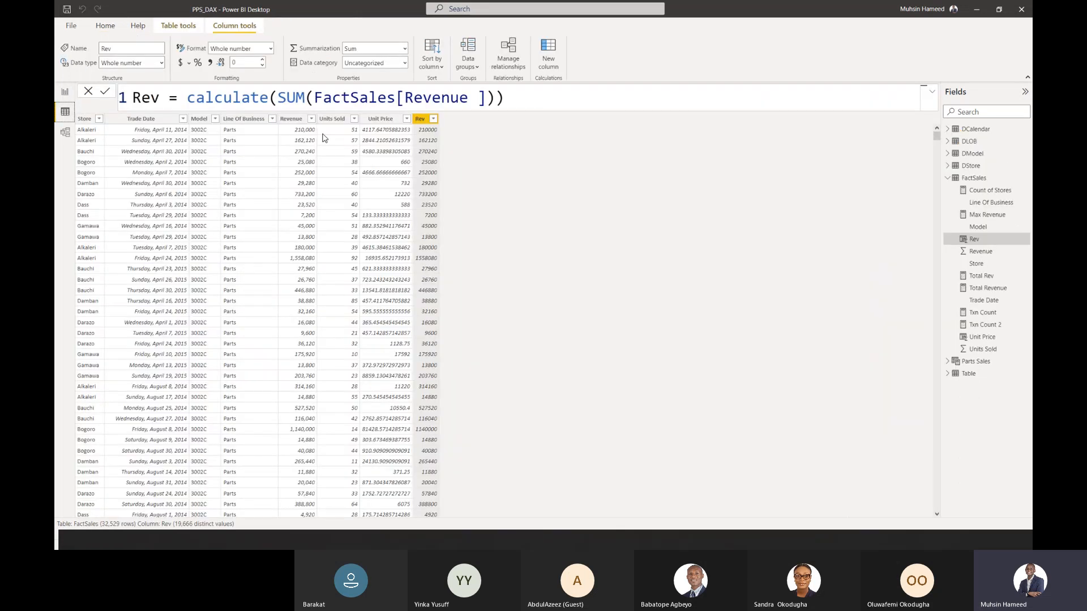
{"action": "left_click", "coordinate": [976, 130]}
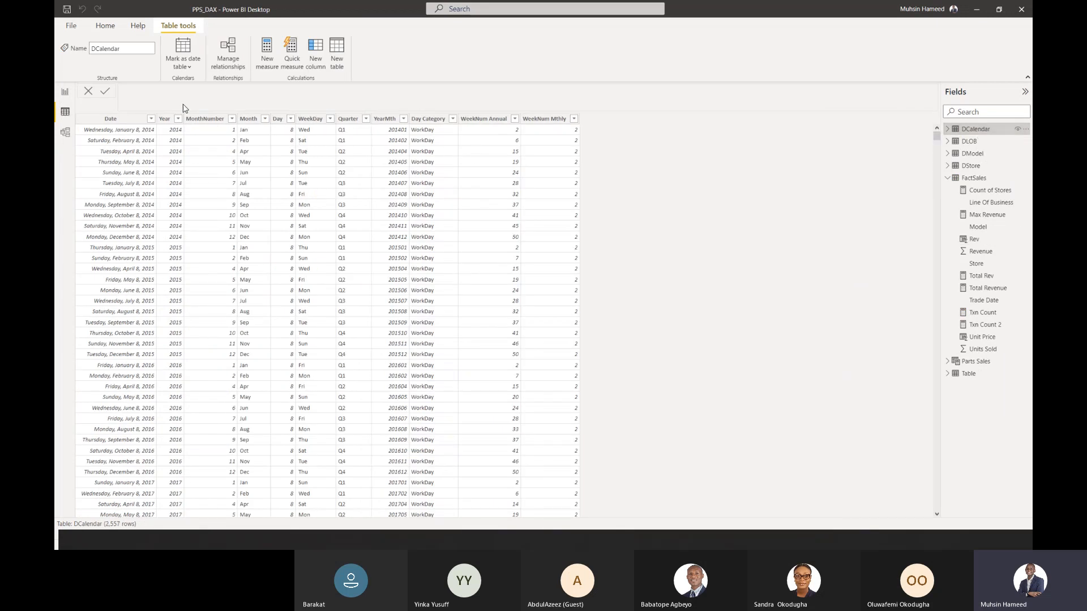
{"action": "left_click", "coordinate": [171, 123]}
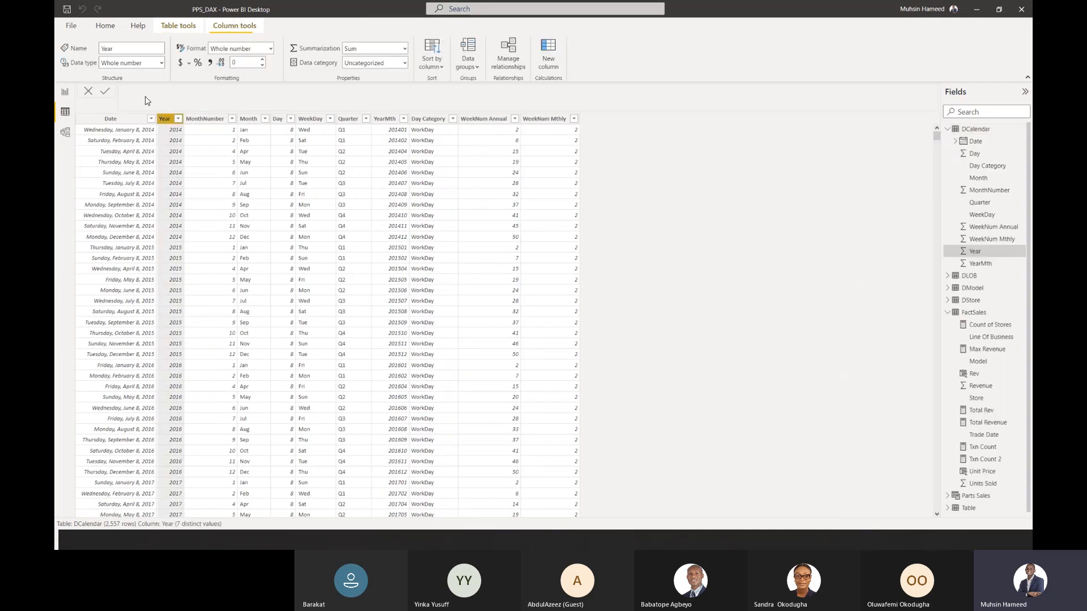
{"action": "left_click", "coordinate": [164, 62]}
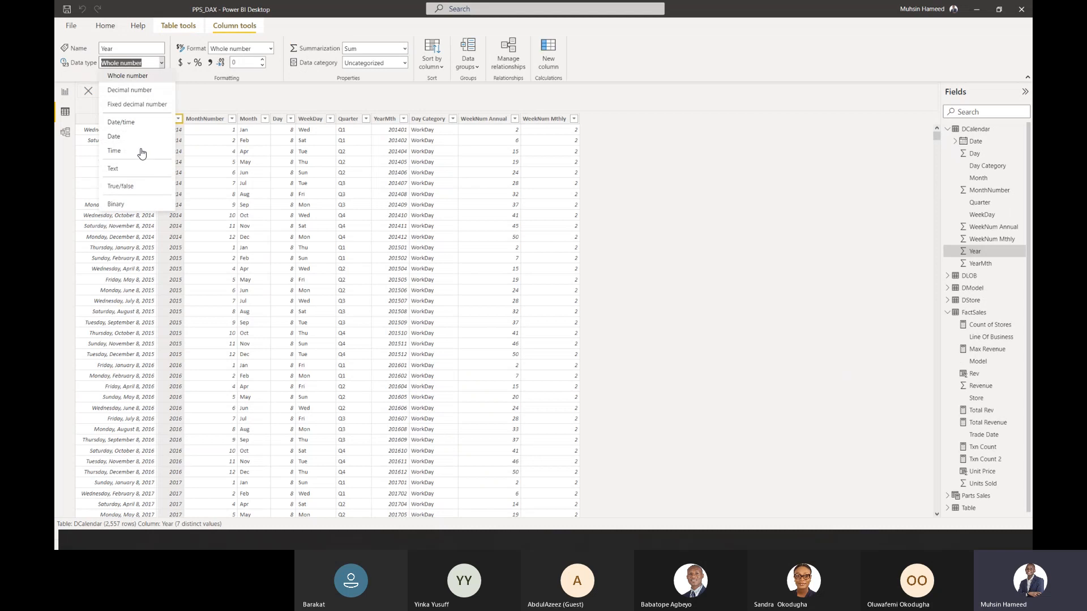
{"action": "left_click", "coordinate": [140, 170]}
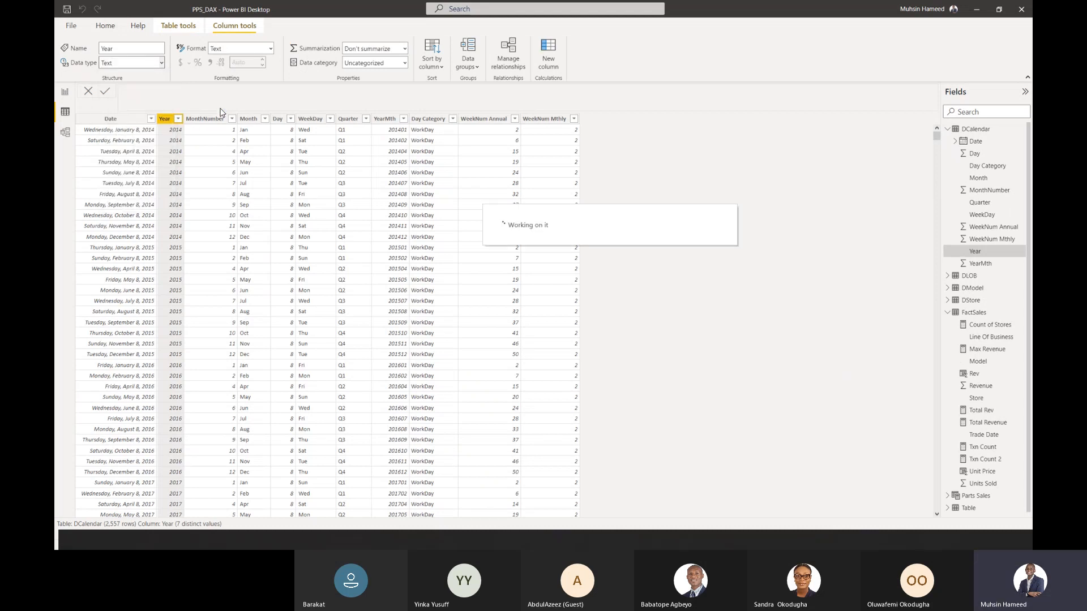
- Return to the report and place the Year field ahead of Month in the Page 2 table
{"action": "left_click", "coordinate": [65, 92]}
{"action": "left_click", "coordinate": [474, 288]}
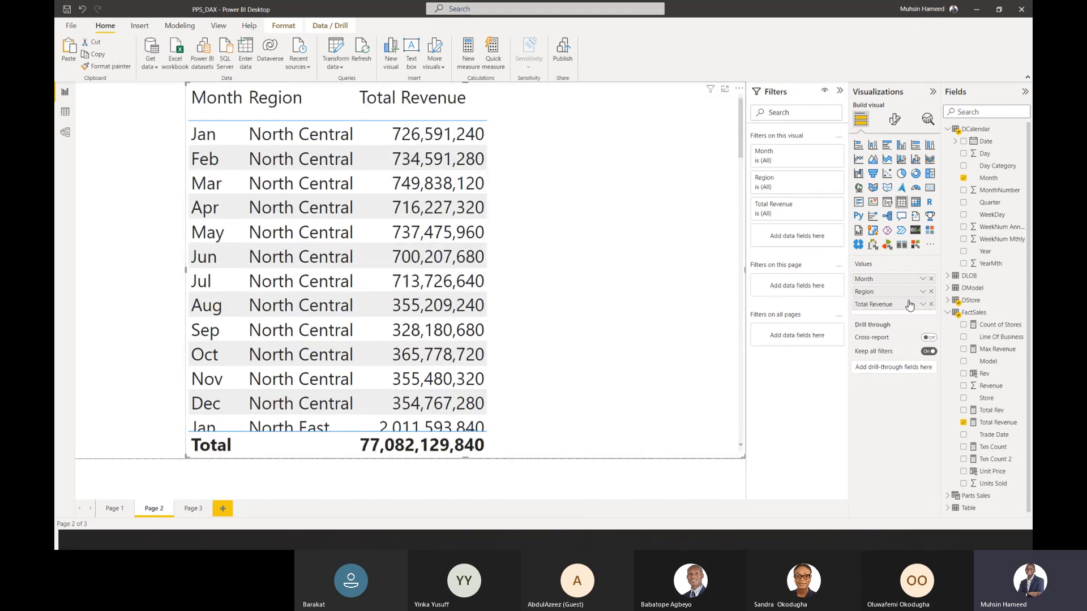
{"action": "left_click_drag", "start_coordinate": [997, 253], "coordinate": [880, 277]}
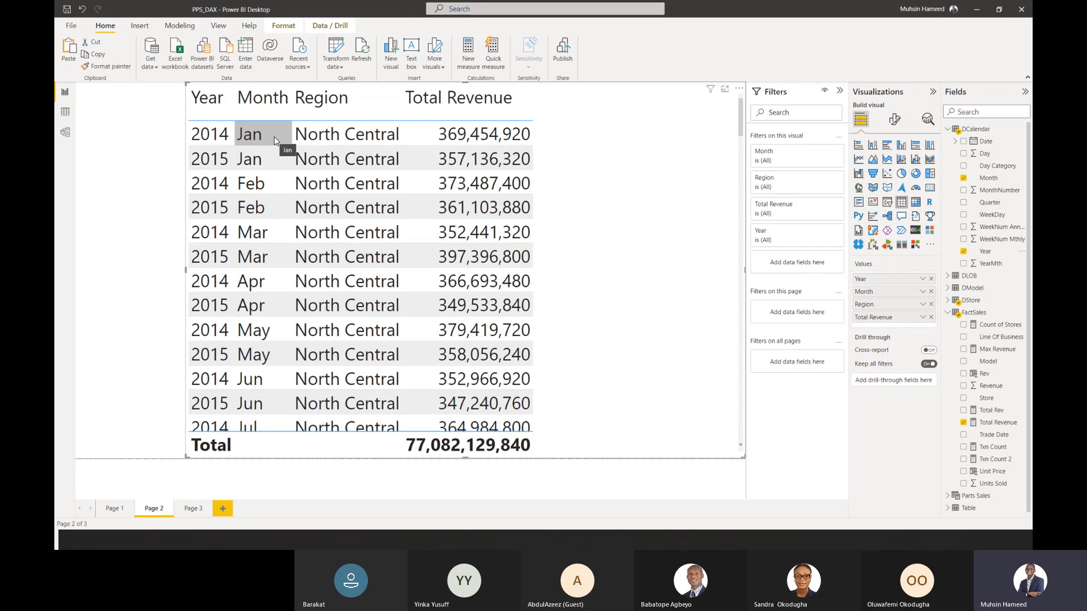
- Filter the table visual's Year field to 2014 and 2015 with basic filtering
{"action": "left_click", "coordinate": [824, 234]}
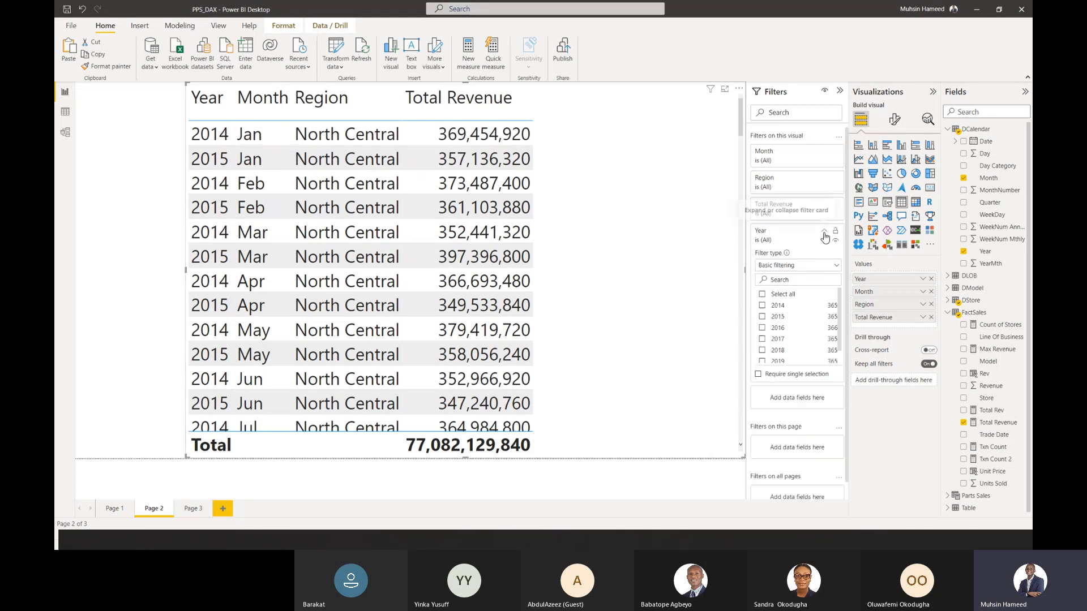
{"action": "left_click", "coordinate": [778, 308]}
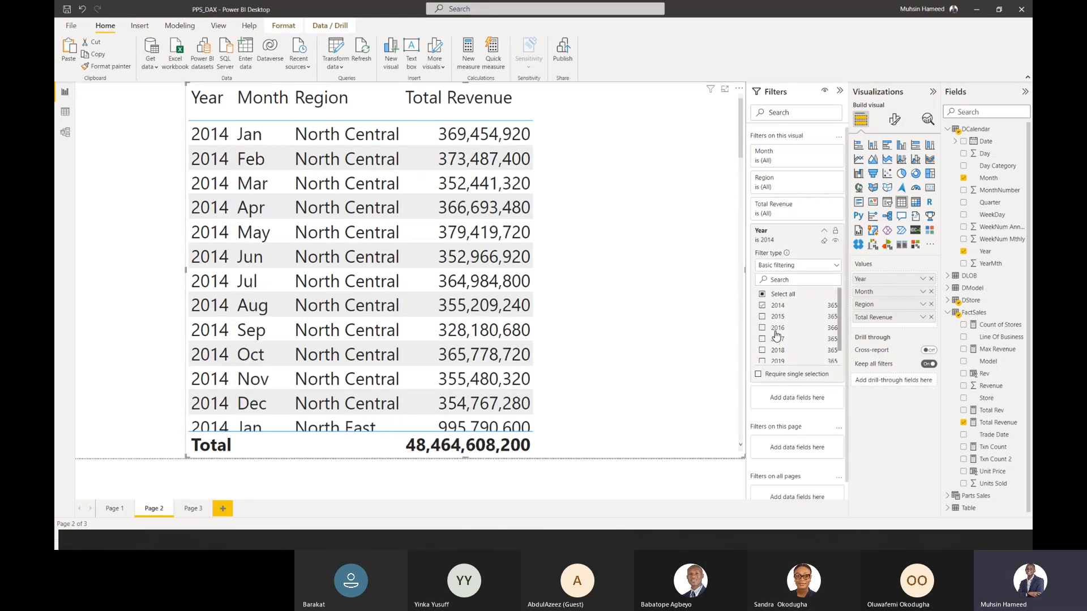
{"action": "left_click", "coordinate": [761, 317]}
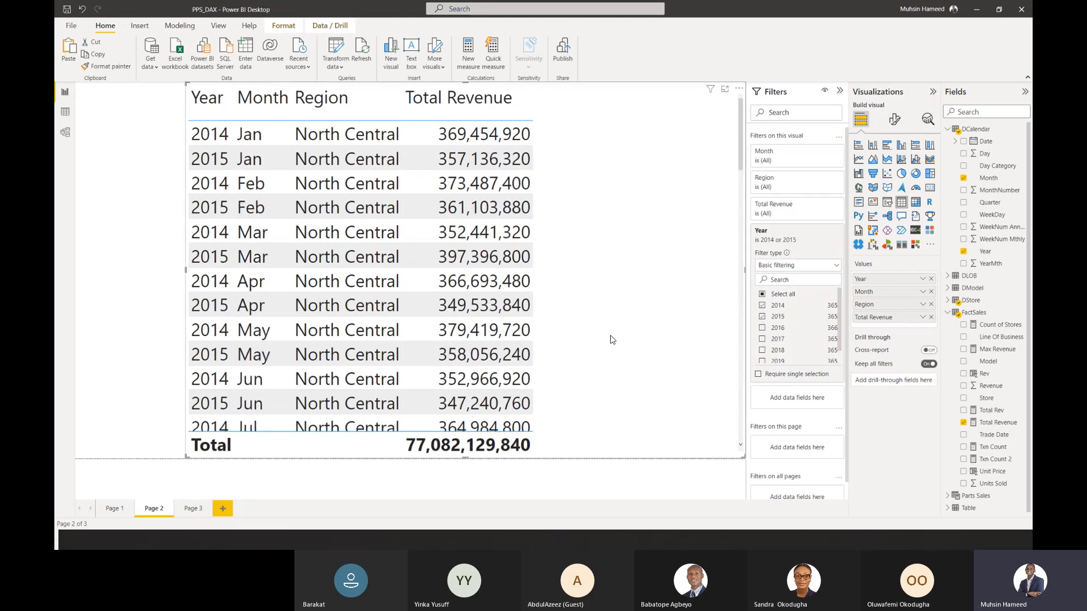
- Collapse the filters, shift the table toward the page's left side and remove its Region field
{"action": "left_click", "coordinate": [840, 90]}
{"action": "scroll", "coordinate": [673, 224], "scroll_direction": "down", "scroll_amount": 3}
{"action": "scroll", "coordinate": [673, 224], "scroll_direction": "down", "scroll_amount": 12}
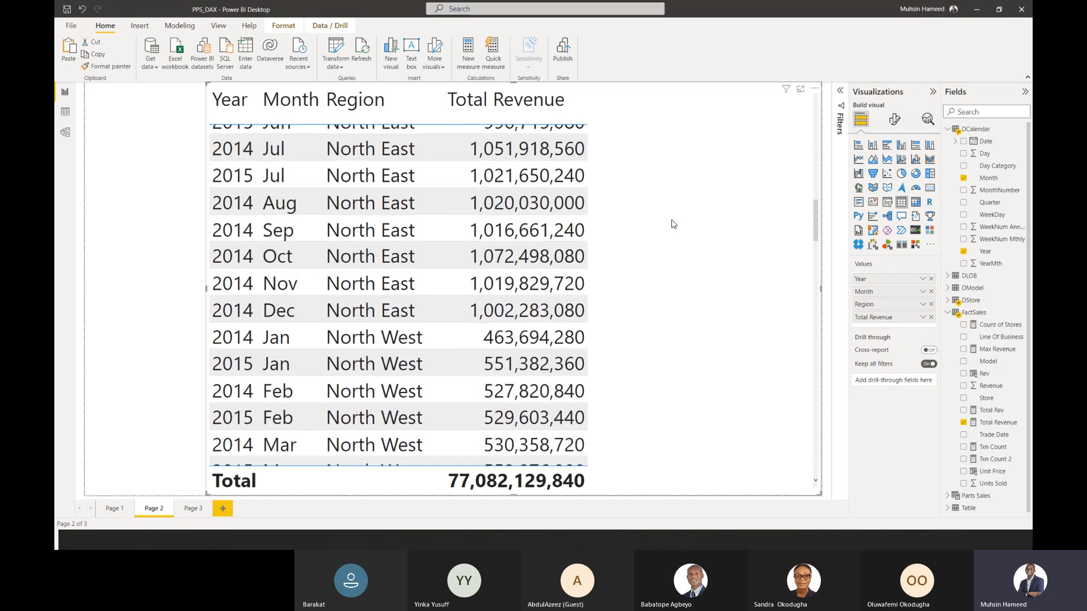
{"action": "scroll", "coordinate": [673, 224], "scroll_direction": "down", "scroll_amount": 10}
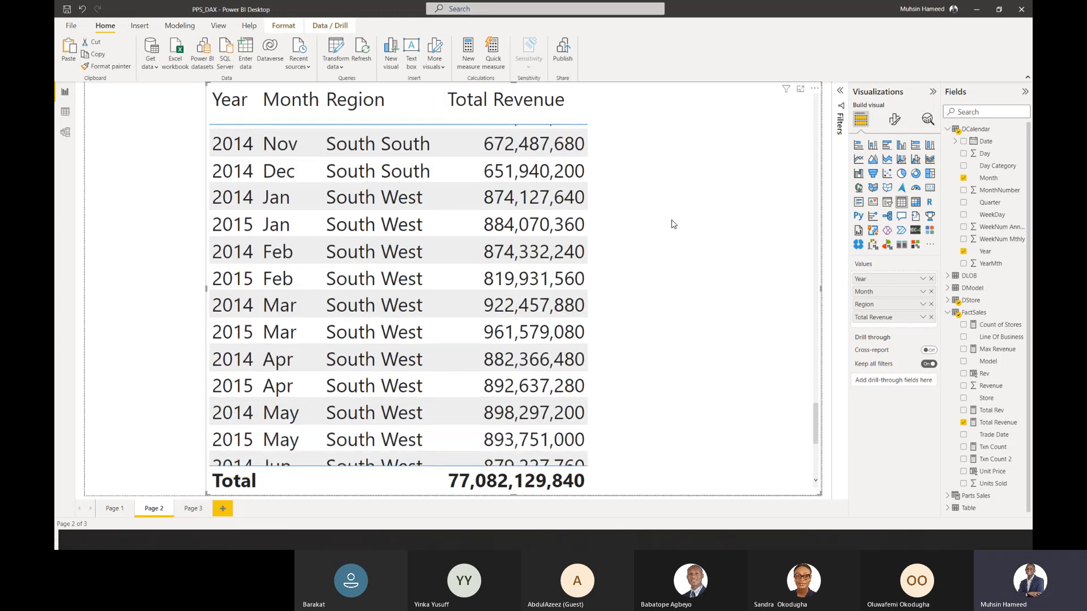
{"action": "scroll", "coordinate": [673, 224], "scroll_direction": "up", "scroll_amount": 12}
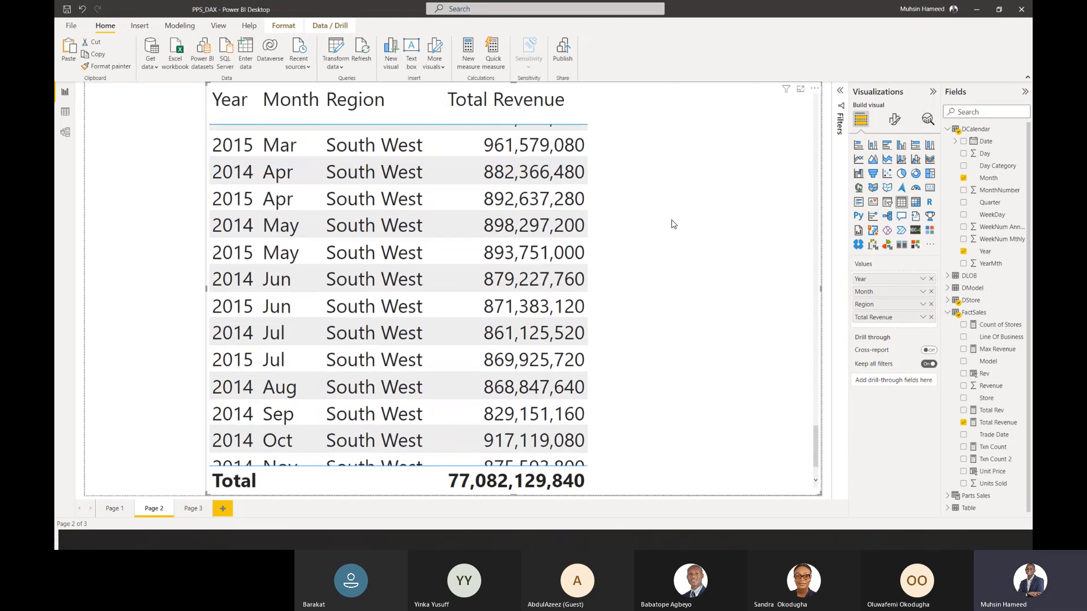
{"action": "scroll", "coordinate": [673, 224], "scroll_direction": "up", "scroll_amount": 4}
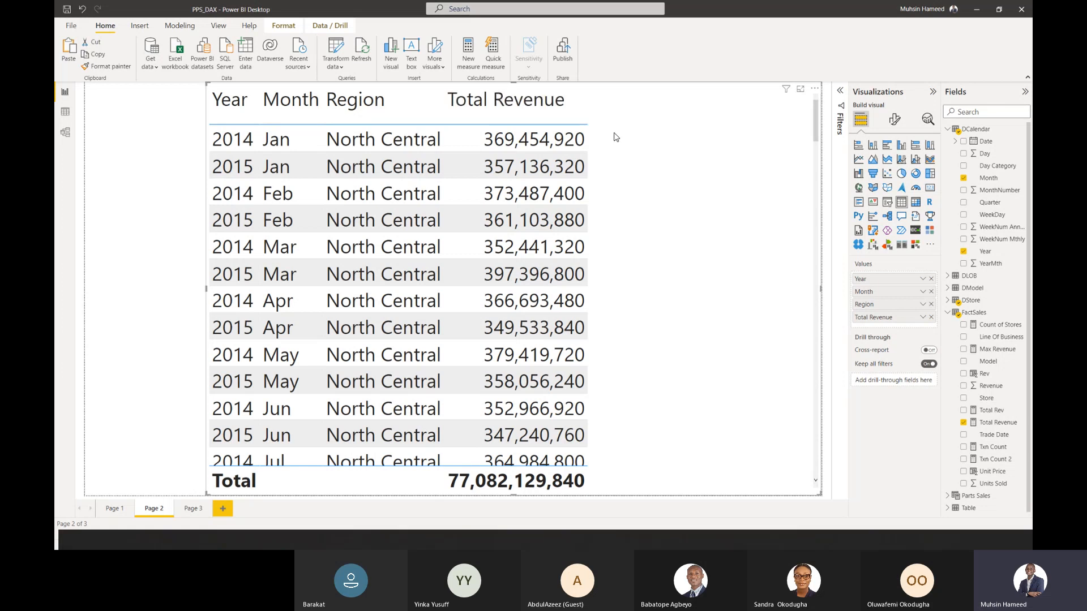
{"action": "left_click_drag", "start_coordinate": [621, 191], "coordinate": [552, 235]}
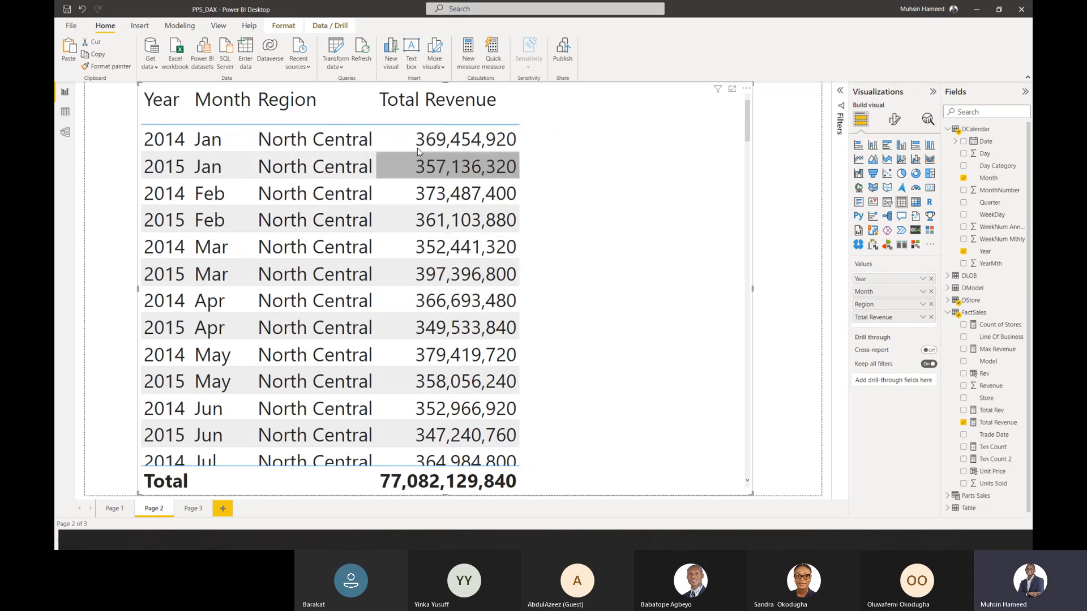
{"action": "left_click", "coordinate": [932, 304]}
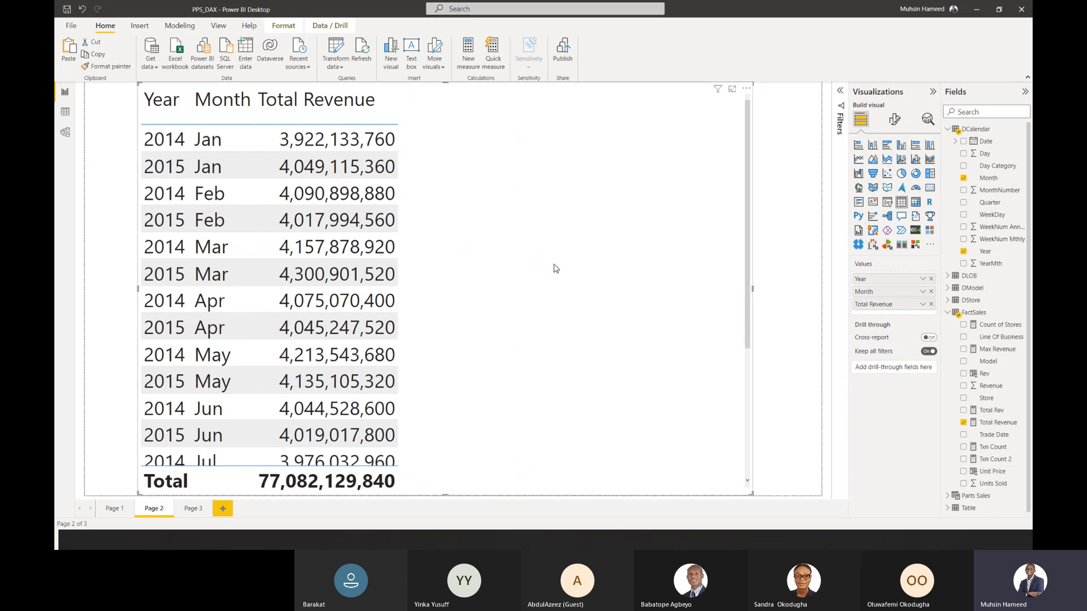
{"action": "scroll", "coordinate": [466, 307], "scroll_direction": "down", "scroll_amount": 2}
{"action": "scroll", "coordinate": [466, 307], "scroll_direction": "up", "scroll_amount": 2}
- Restrict the table visual's Year filter to 2014 only and collapse the filters again
{"action": "left_click", "coordinate": [840, 93]}
{"action": "left_click", "coordinate": [762, 205]}
{"action": "left_click", "coordinate": [762, 279]}
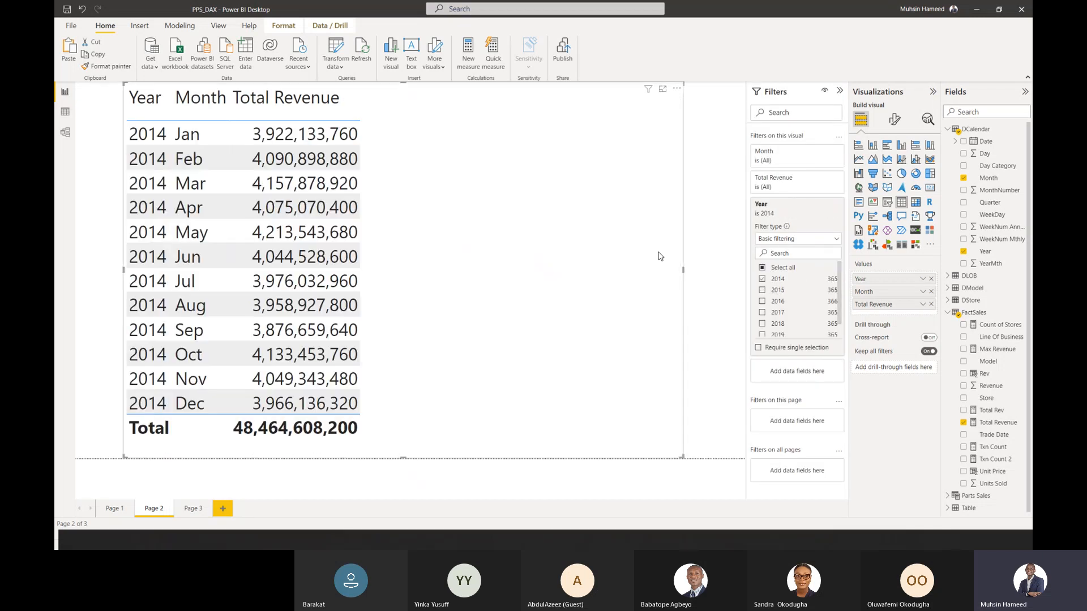
{"action": "left_click", "coordinate": [840, 91]}
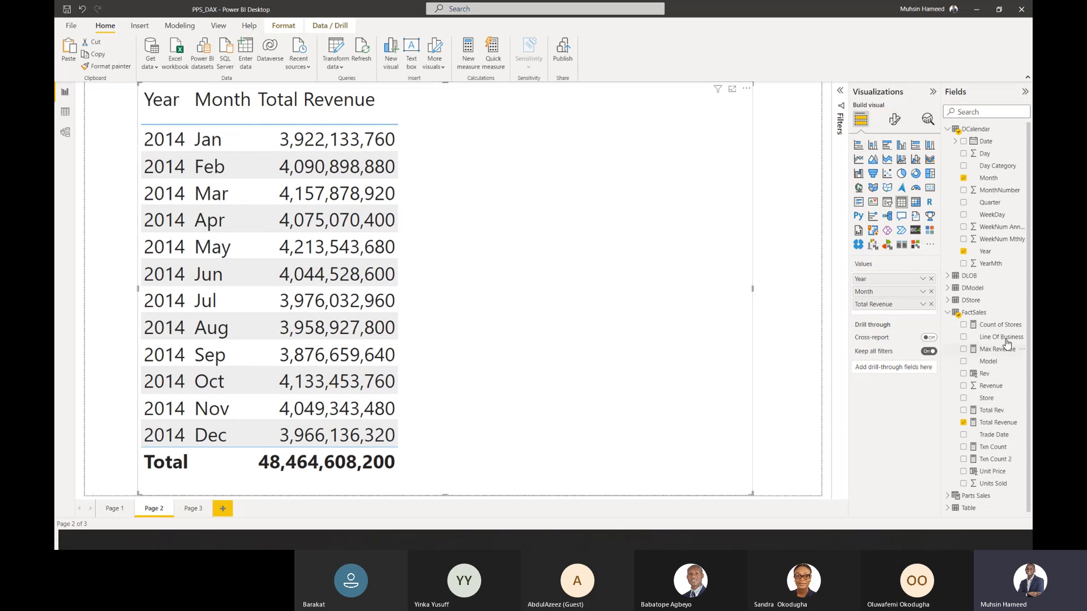
- Create a new measure in the FactSales table and start its formula as Revenue PM =
{"action": "right_click", "coordinate": [971, 312]}
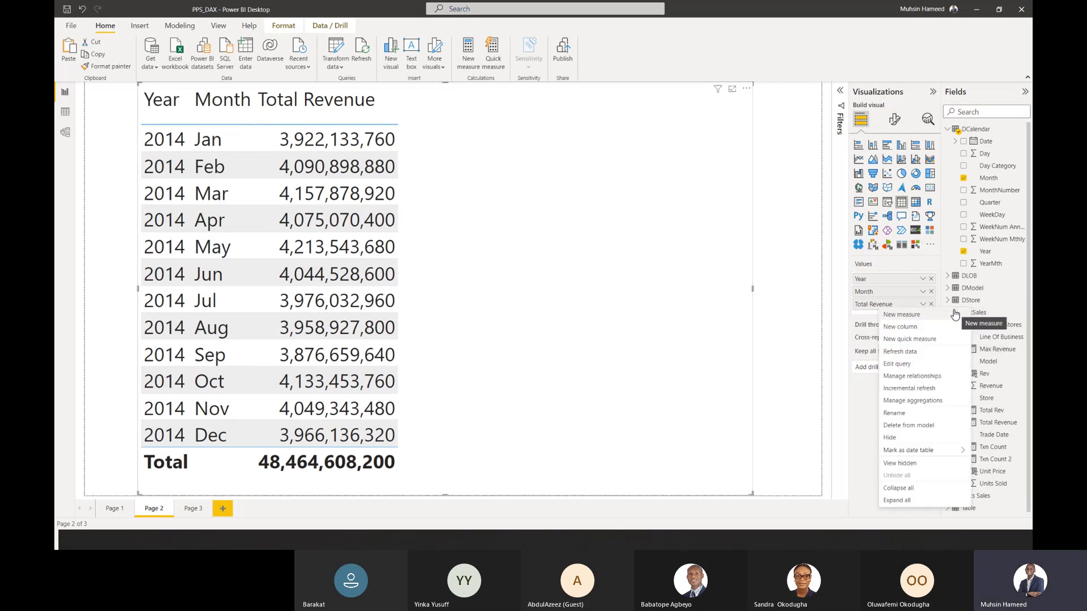
{"action": "left_click", "coordinate": [958, 314]}
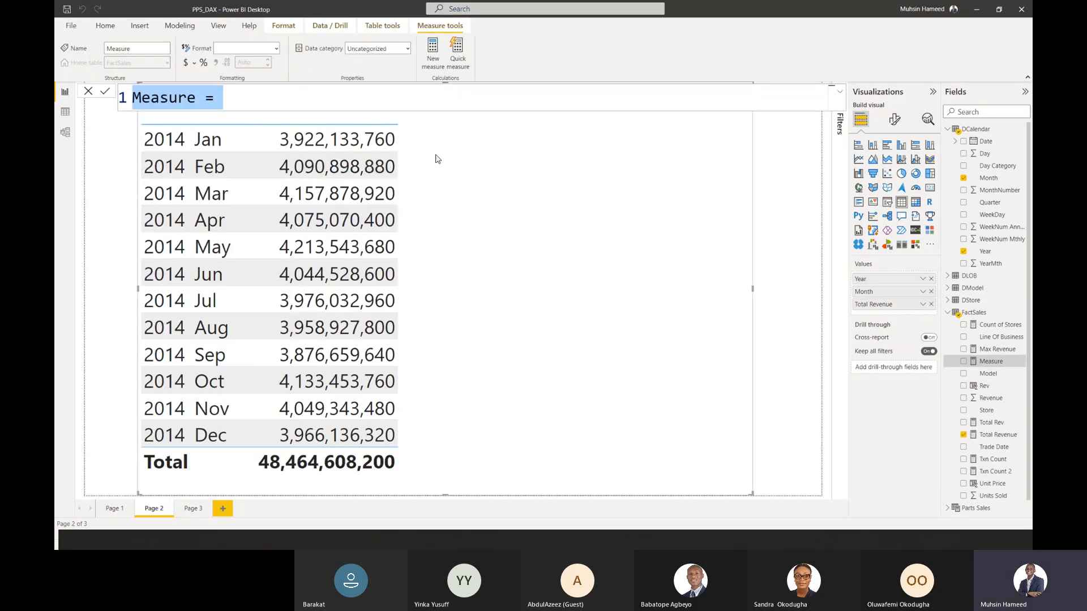
{"action": "type", "text": "Revenue "}
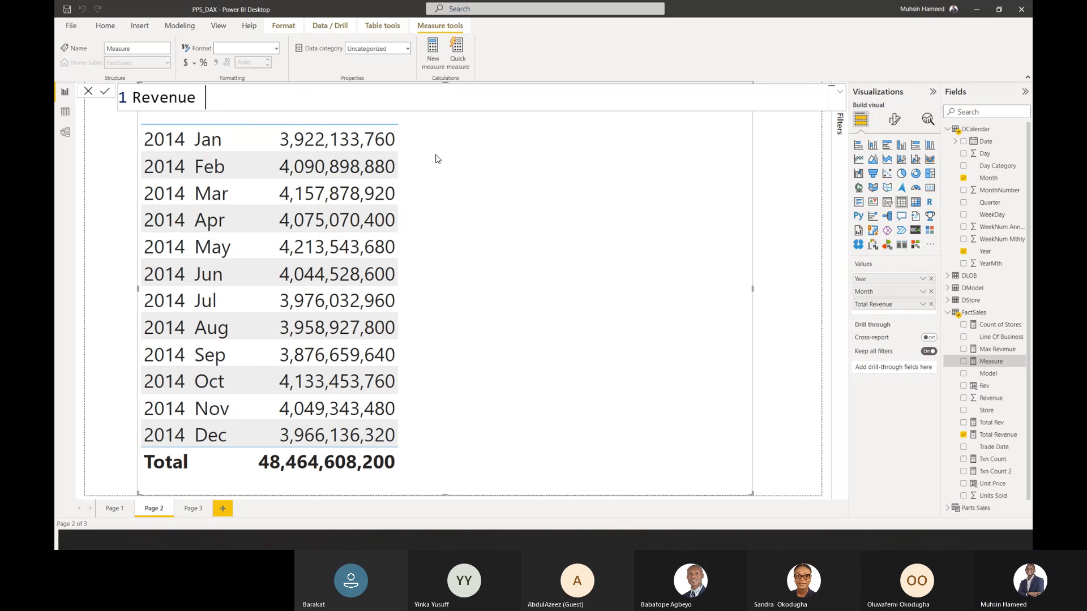
{"action": "type", "text": "PM = "}
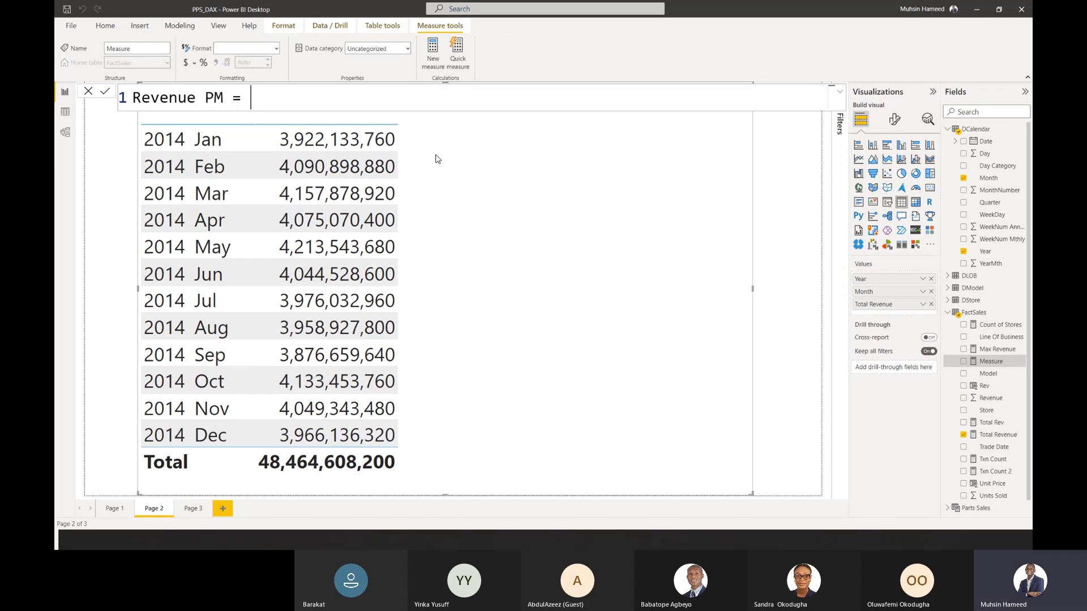
{"action": "type", "text": "FactSales[Count of Stores]"}
{"action": "key", "text": "Tab"}
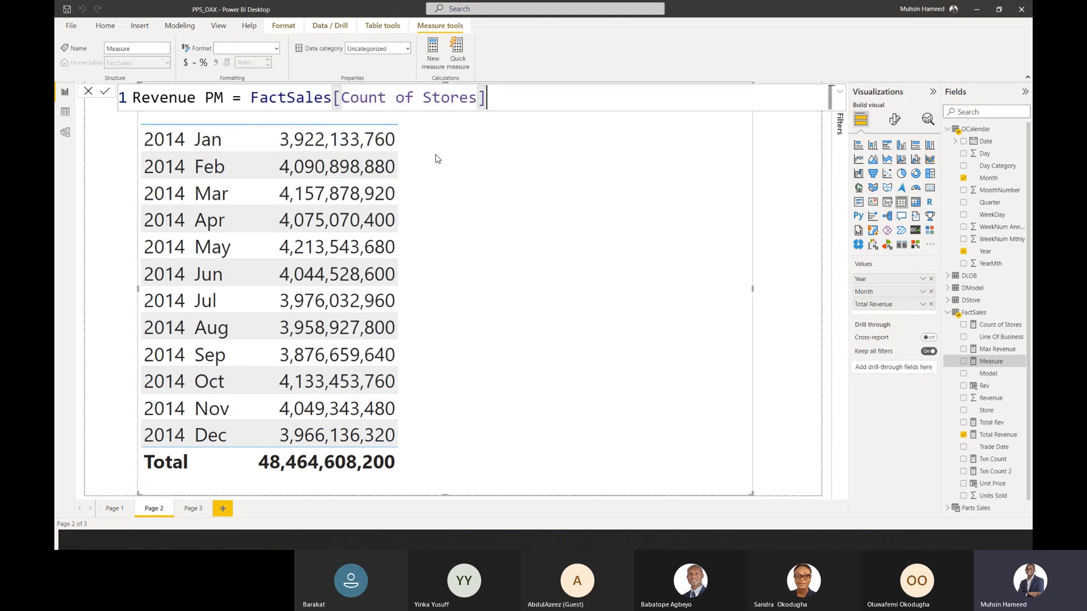
{"action": "key", "text": "BackSpace"}
{"action": "key", "text": "BackSpace"}
{"action": "key", "text": "BackSpace"}
{"action": "key", "text": "BackSpace"}
{"action": "key", "text": "BackSpace"}
{"action": "key", "text": "BackSpace"}
{"action": "key", "text": "BackSpace"}
{"action": "key", "text": "BackSpace"}
{"action": "key", "text": "BackSpace"}
{"action": "key", "text": "BackSpace"}
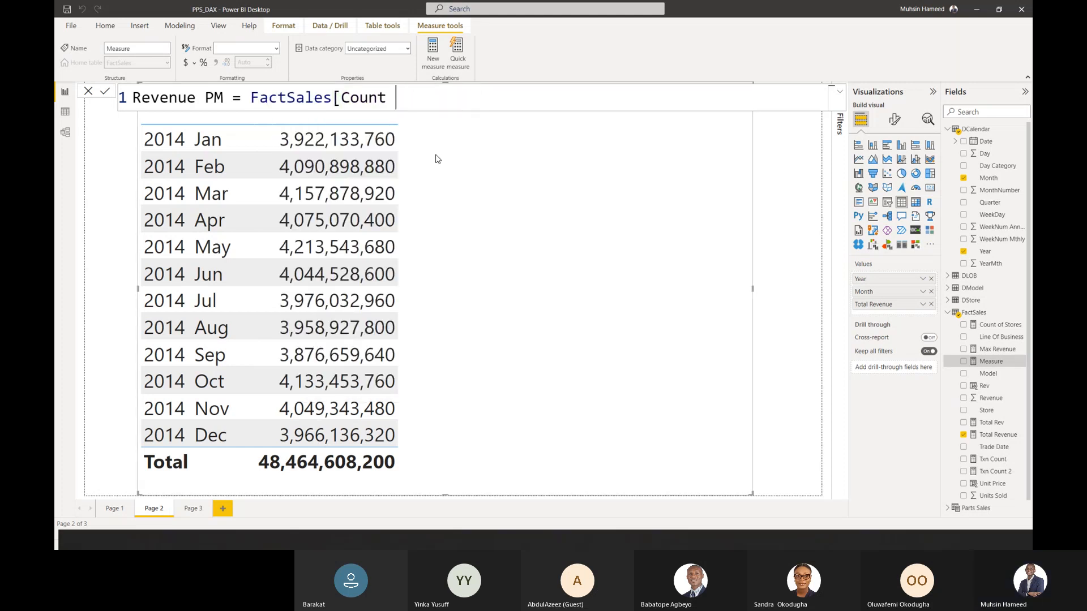
{"action": "key", "text": "BackSpace"}
{"action": "key", "text": "BackSpace"}
{"action": "key", "text": "BackSpace"}
{"action": "key", "text": "BackSpace"}
{"action": "key", "text": "BackSpace"}
{"action": "key", "text": "BackSpace"}
{"action": "key", "text": "BackSpace"}
{"action": "key", "text": "BackSpace"}
{"action": "key", "text": "BackSpace"}
{"action": "key", "text": "BackSpace"}
{"action": "key", "text": "BackSpace"}
{"action": "key", "text": "BackSpace"}
{"action": "key", "text": "BackSpace"}
{"action": "key", "text": "BackSpace"}
{"action": "key", "text": "BackSpace"}
{"action": "key", "text": "BackSpace"}
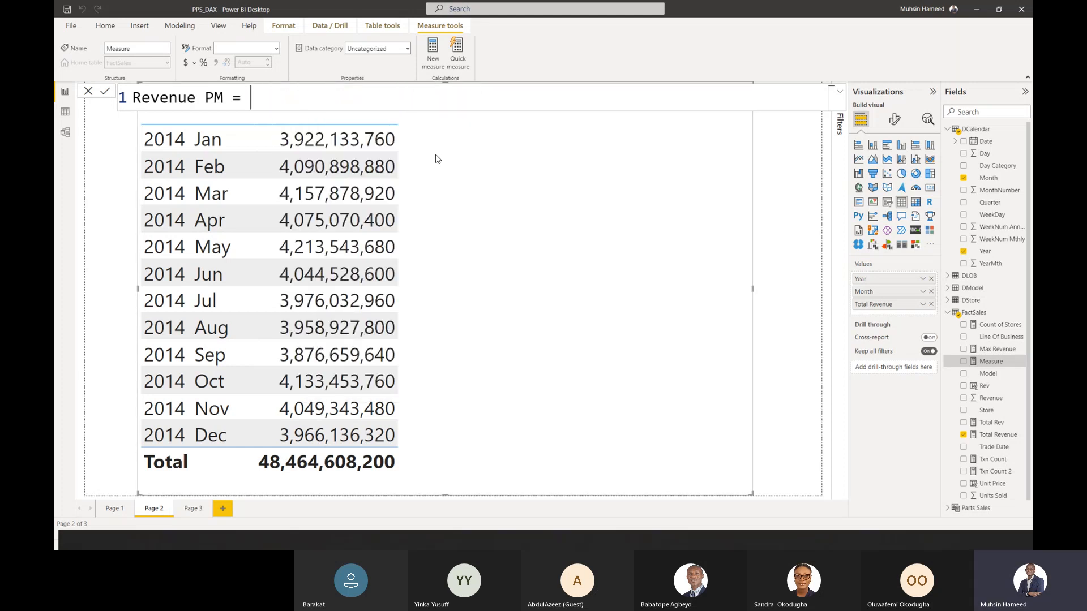
- Complete the Revenue PM measure as SUM(FactSales[Revenue ]) and commit the formula
{"action": "type", "text": "sum"}
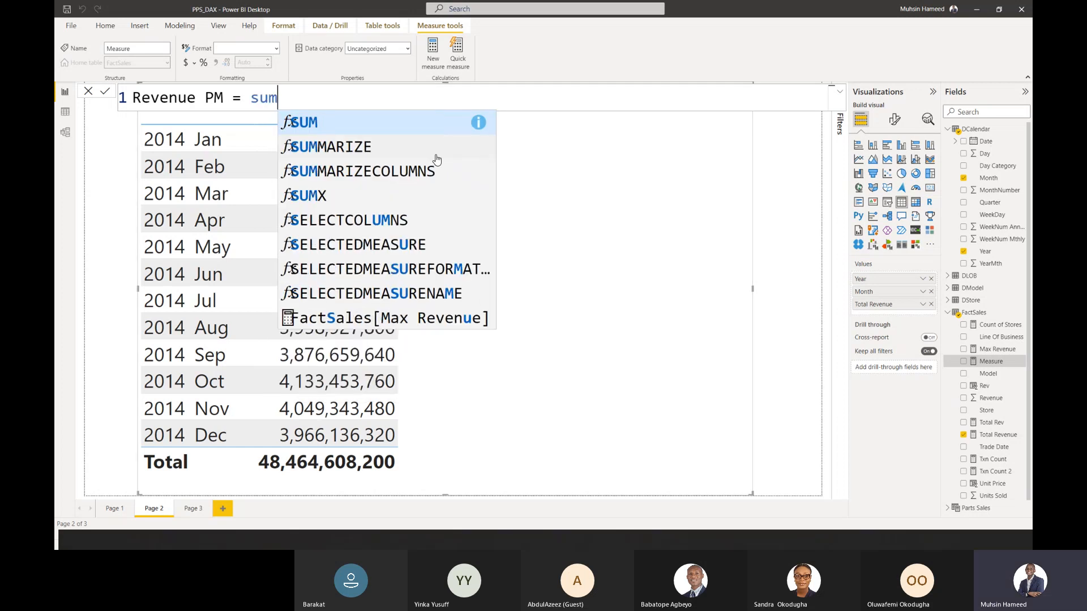
{"action": "type", "text": "(fac"}
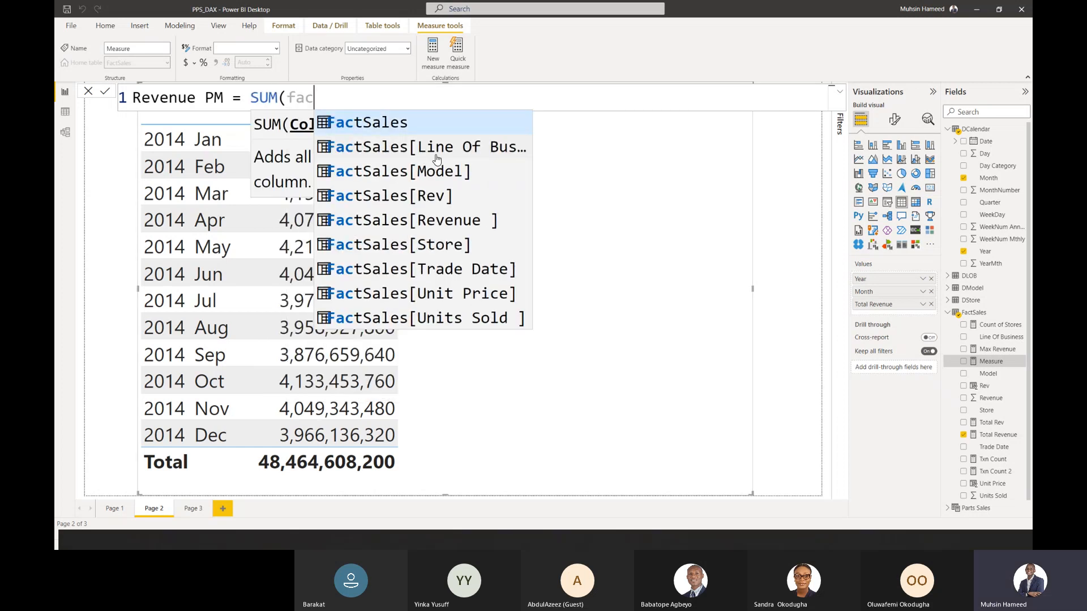
{"action": "key", "text": "Down"}
{"action": "key", "text": "Down"}
{"action": "key", "text": "Down"}
{"action": "key", "text": "Down"}
{"action": "key", "text": "Down"}
{"action": "key", "text": "Tab"}
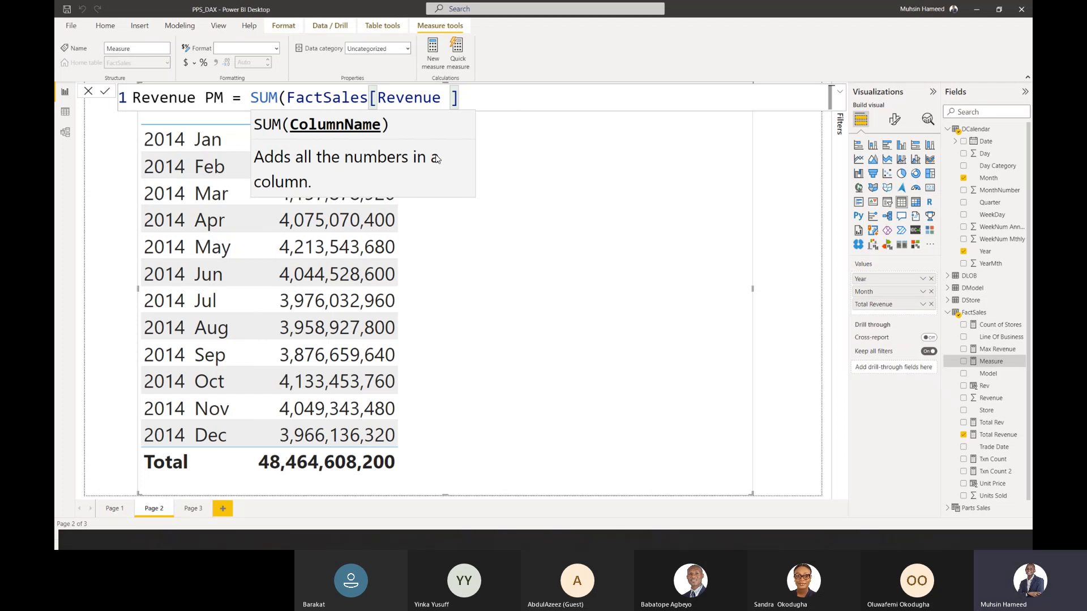
{"action": "type", "text": ")"}
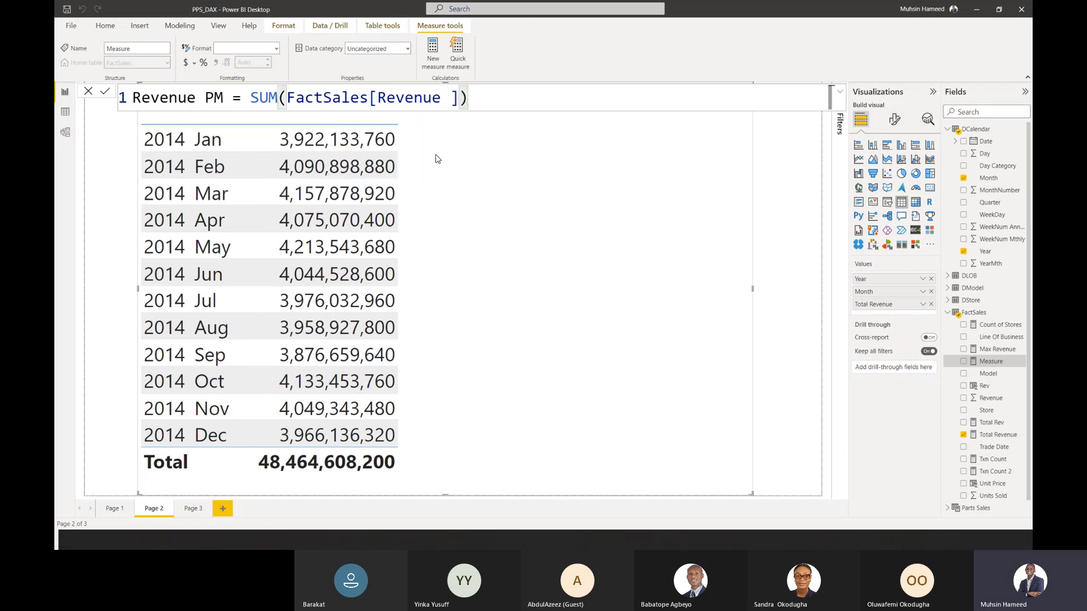
{"action": "key", "text": "Return"}
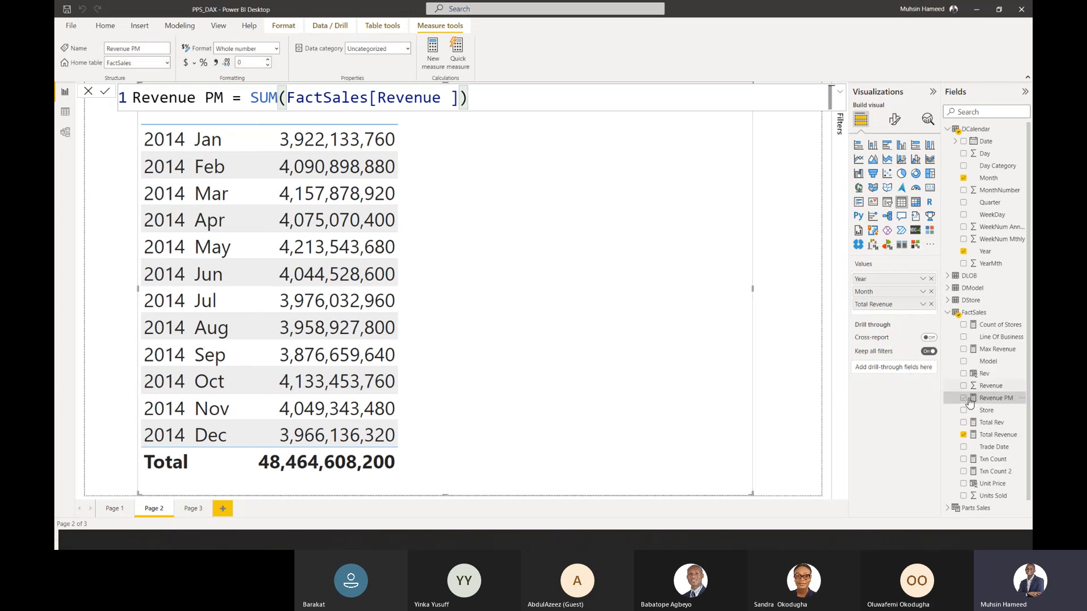
- Add the Revenue PM measure to the monthly table and format it with thousands separators
{"action": "left_click", "coordinate": [981, 403]}
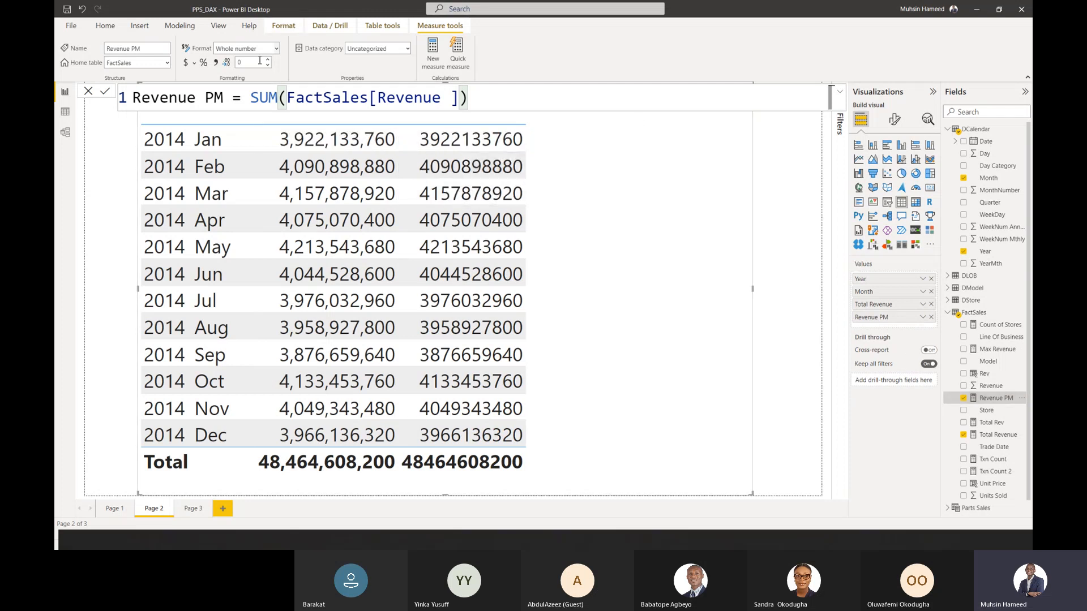
{"action": "left_click", "coordinate": [217, 61]}
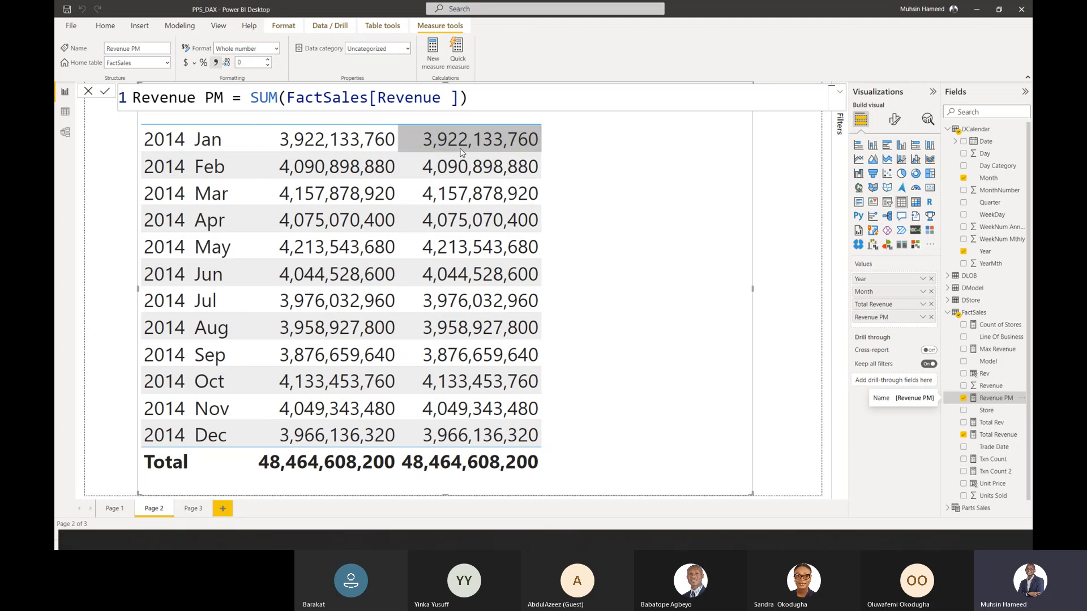
- Wrap the SUM expression of the Revenue PM formula in a CALCULATE function, leaving the function open for a filter argument
{"action": "left_click_drag", "start_coordinate": [252, 100], "coordinate": [467, 100]}
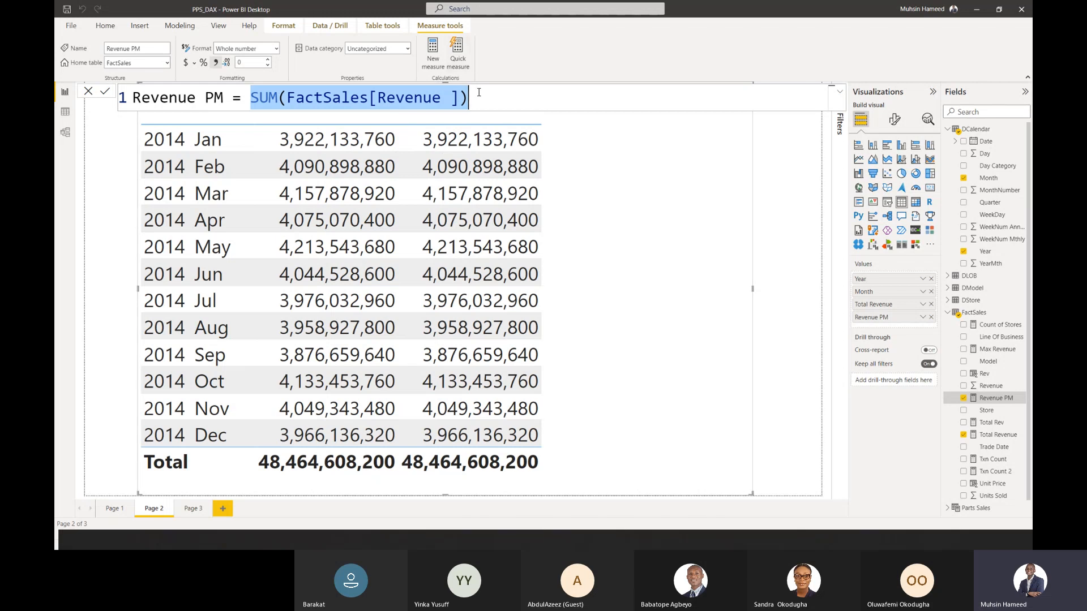
{"action": "left_click", "coordinate": [249, 96]}
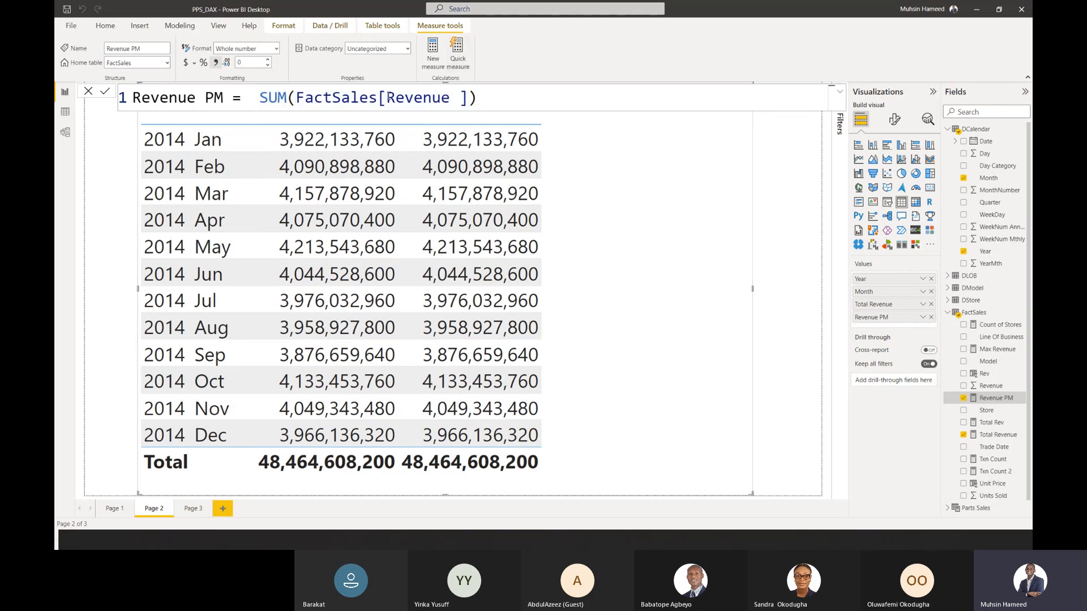
{"action": "type", "text": "cal"}
{"action": "key", "text": "Tab"}
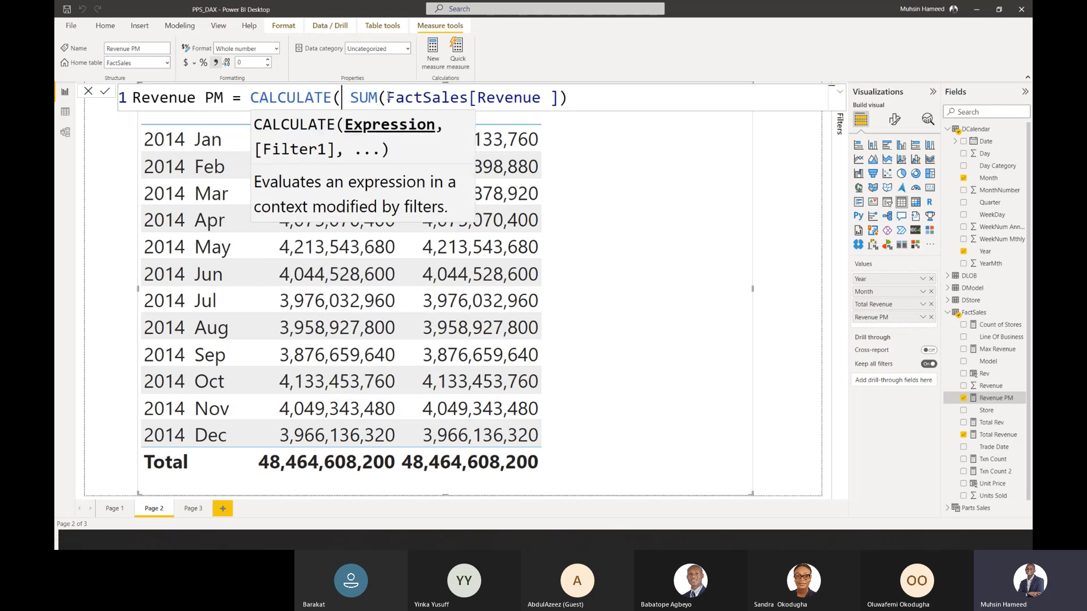
{"action": "left_click", "coordinate": [593, 96]}
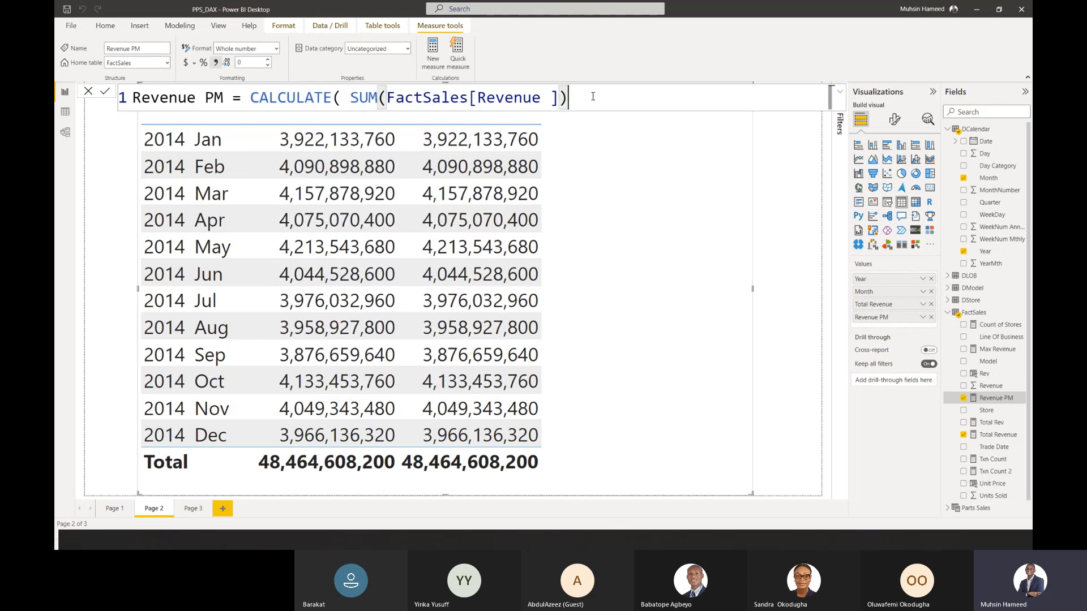
- Examine CALCULATE's argument hint against the SUM expression that serves as its first argument
{"action": "left_click_drag", "start_coordinate": [592, 96], "coordinate": [368, 98]}
{"action": "left_click", "coordinate": [368, 97]}
{"action": "key", "text": "BackSpace"}
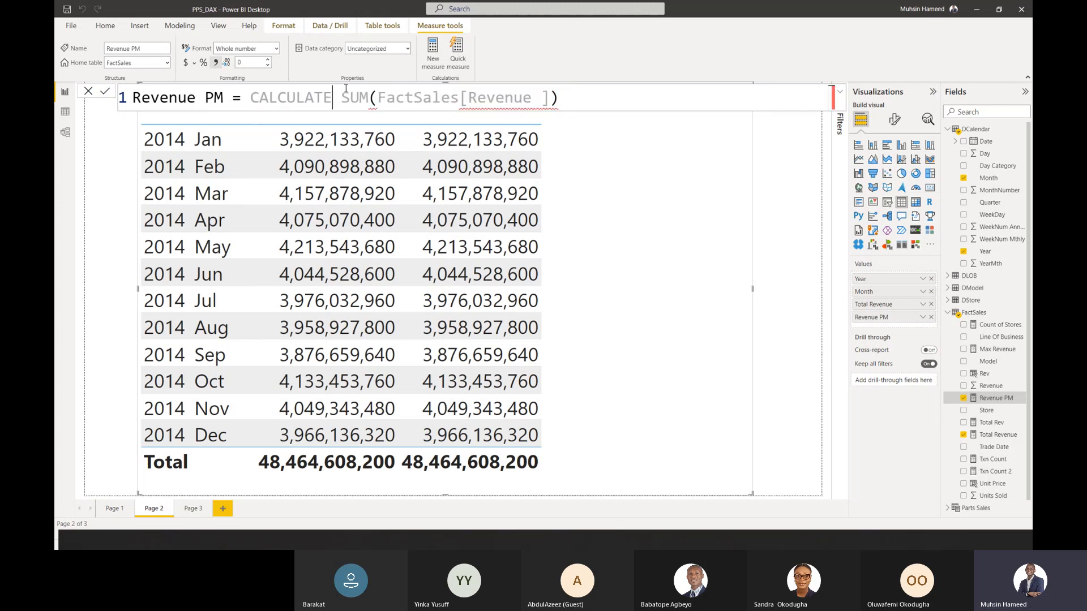
{"action": "type", "text": "("}
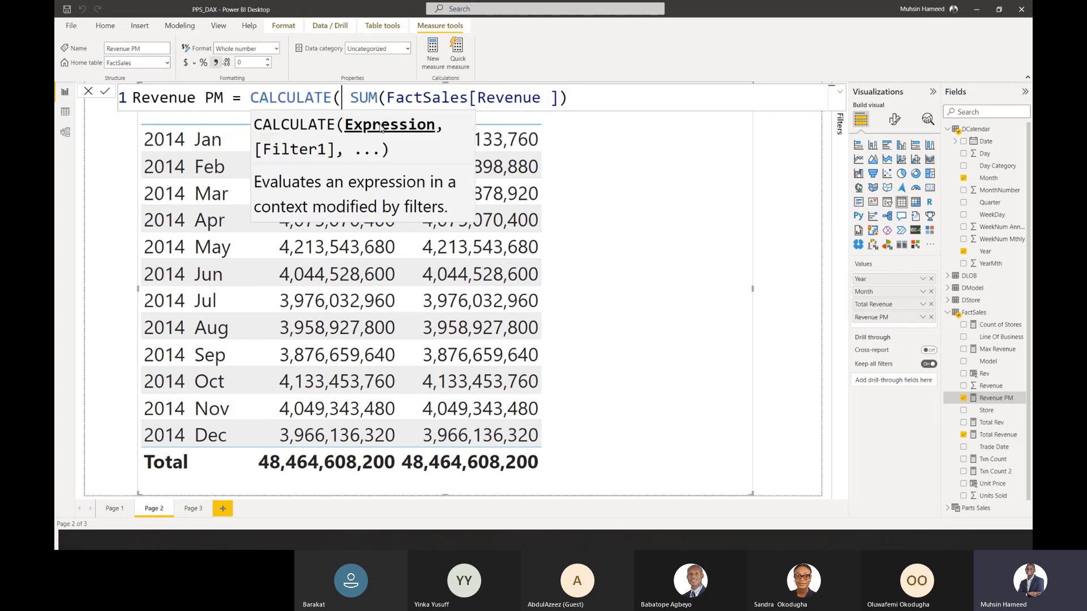
{"action": "left_click_drag", "start_coordinate": [351, 97], "coordinate": [562, 103]}
{"action": "left_click", "coordinate": [344, 97]}
{"action": "key", "text": "BackSpace"}
{"action": "type", "text": "("}
- Add the PREVIOUSMONTH function as the filter argument after the SUM expression in the CALCULATE formula
{"action": "left_click", "coordinate": [590, 96]}
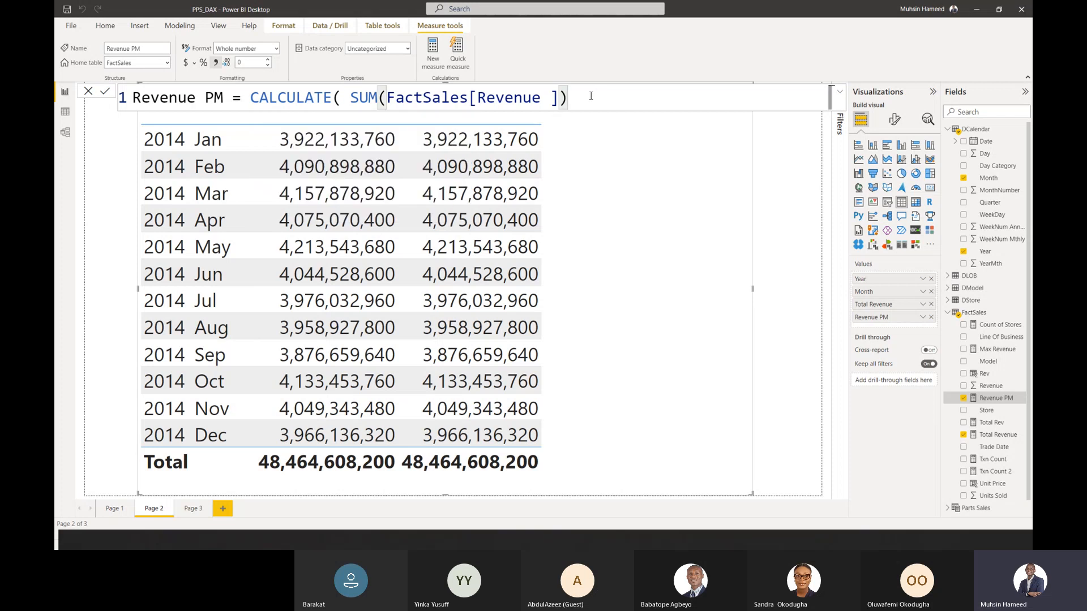
{"action": "type", "text": ", "}
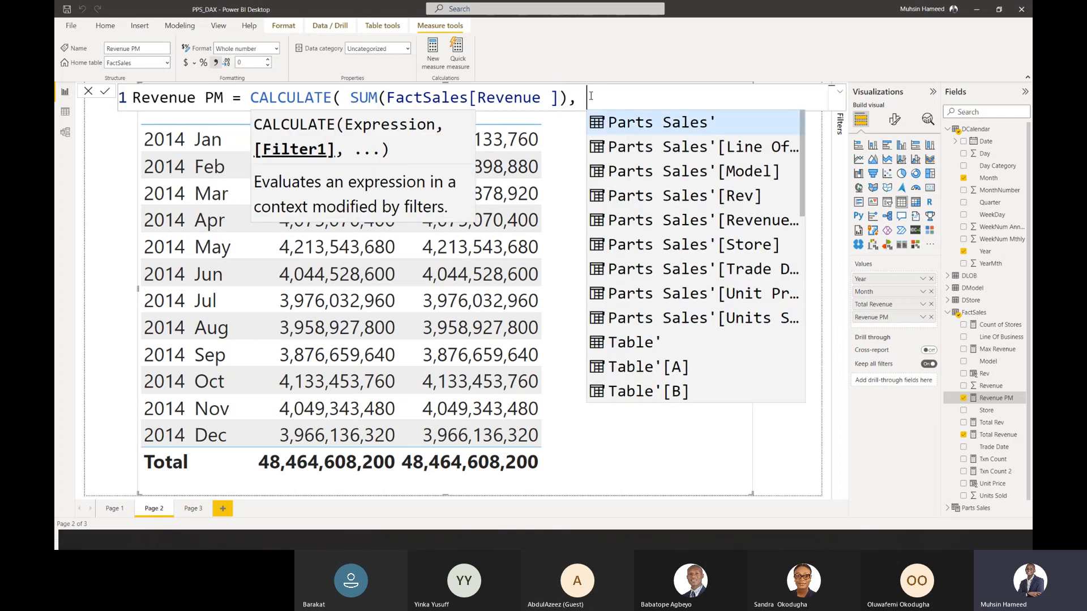
{"action": "type", "text": "pre"}
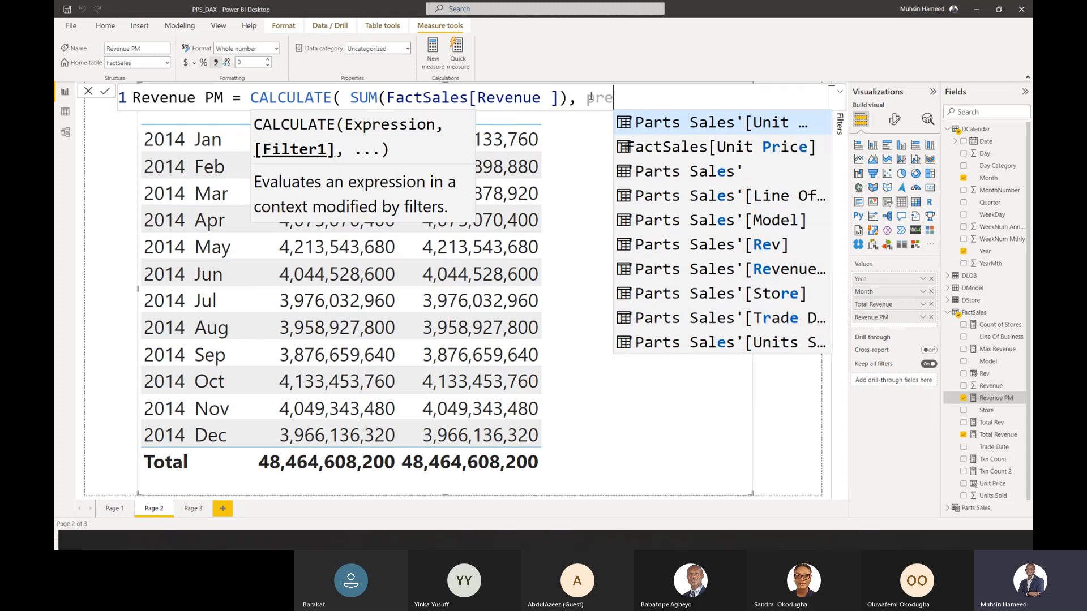
{"action": "type", "text": "vi"}
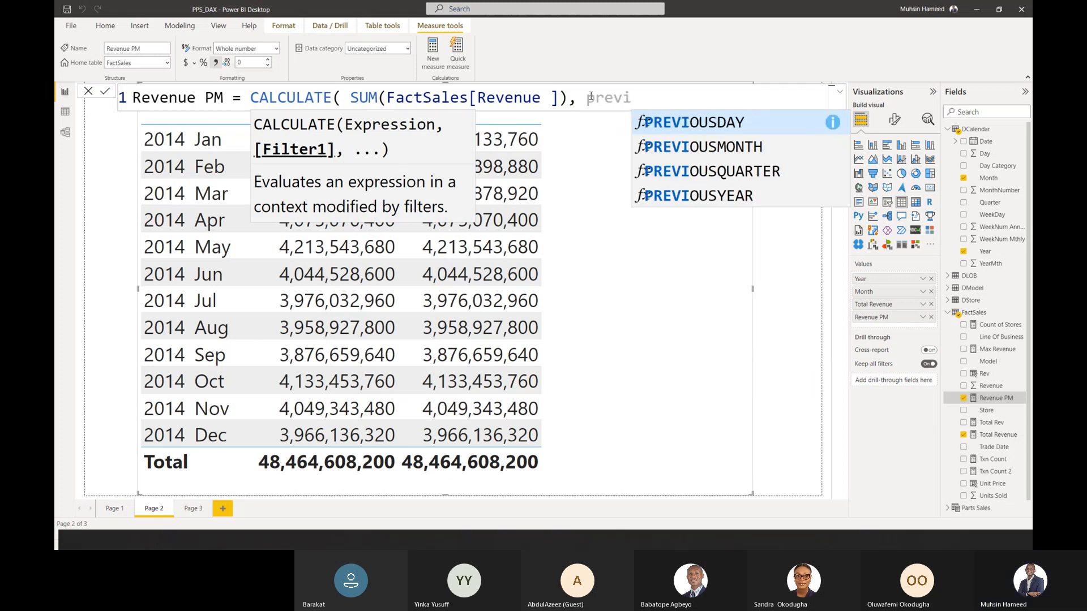
{"action": "double_click", "coordinate": [590, 96]}
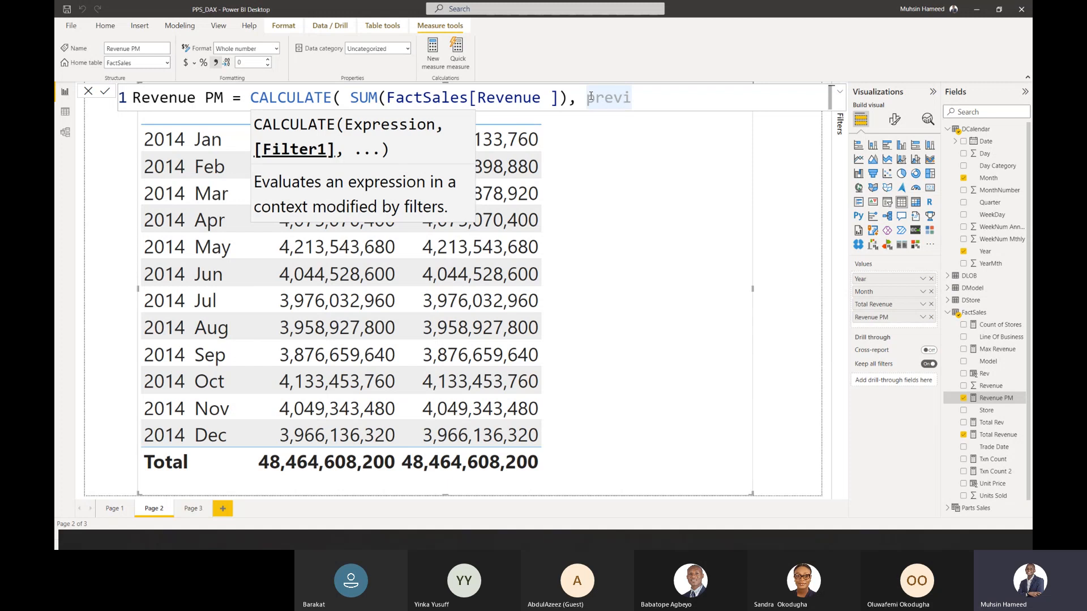
{"action": "type", "text": "o"}
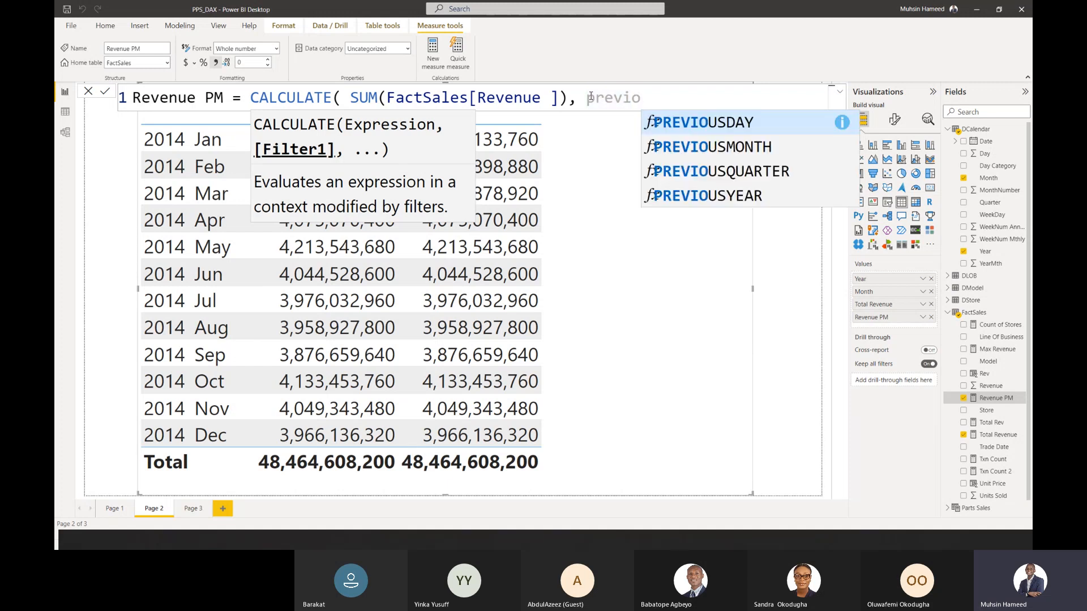
{"action": "key", "text": "Down"}
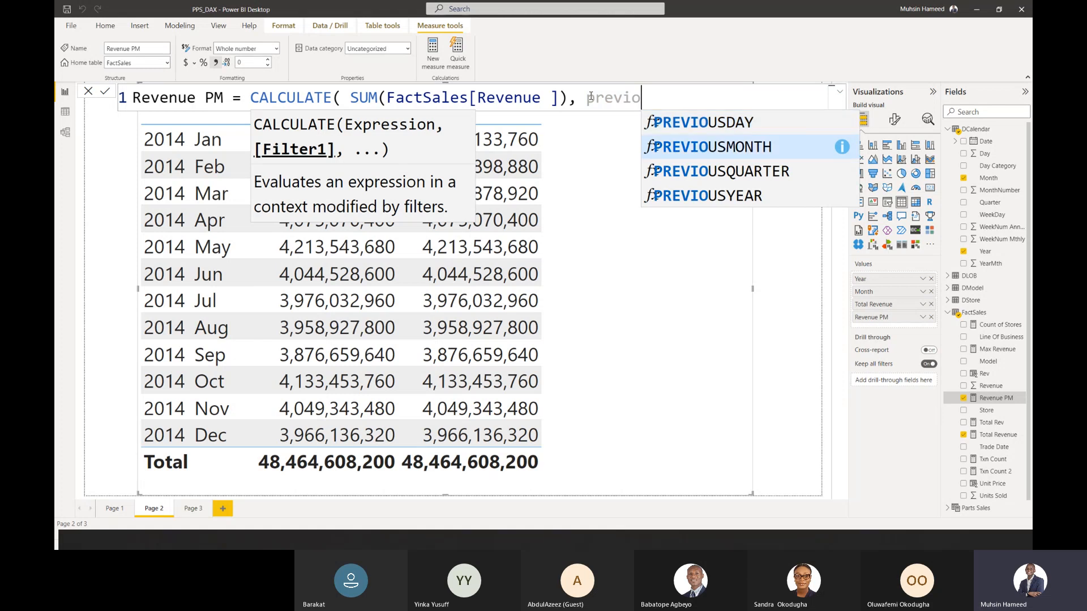
{"action": "key", "text": "Tab"}
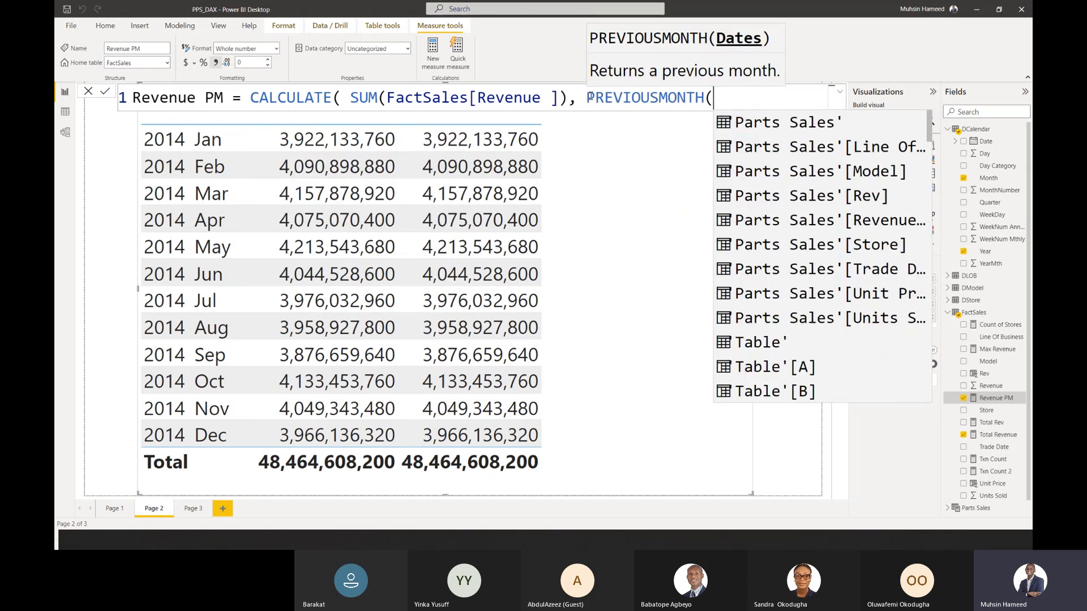
- Give PREVIOUSMONTH the DCalendar[Date] column, close both functions and commit the Revenue PM formula
{"action": "type", "text": "Dc"}
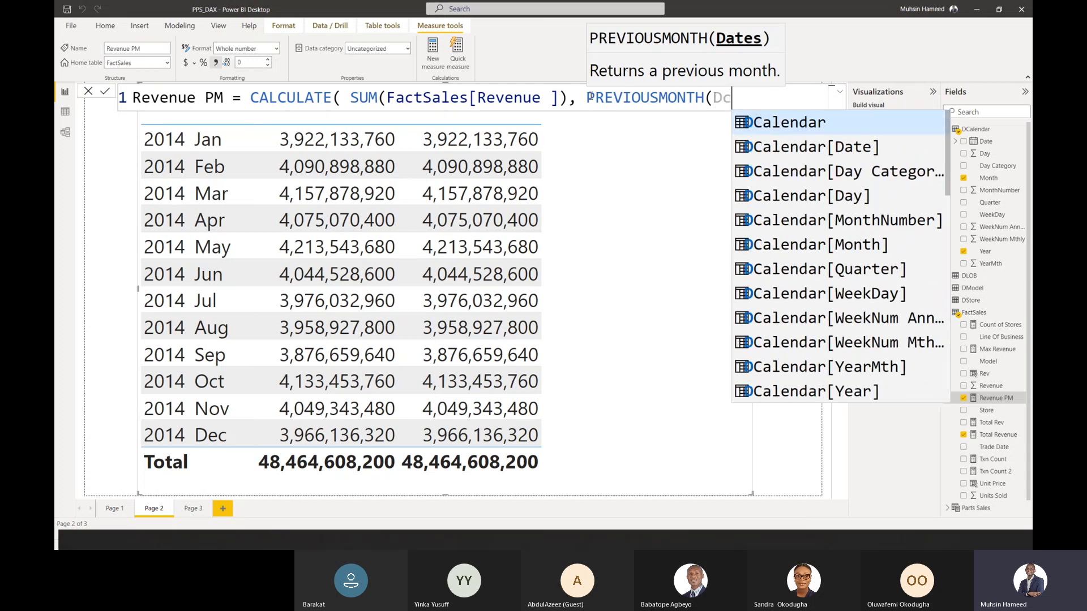
{"action": "key", "text": "Down"}
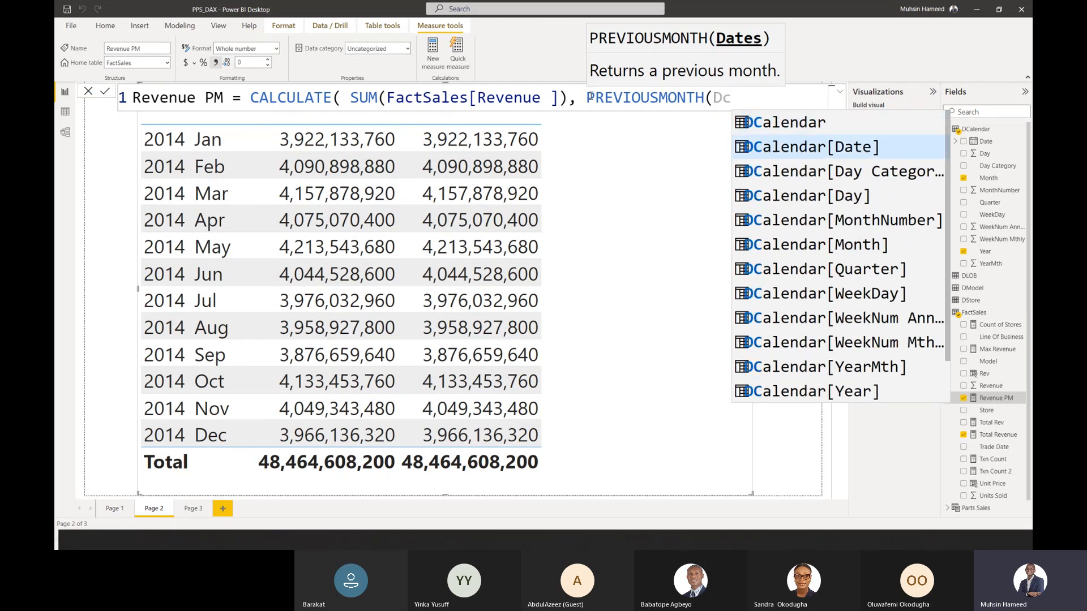
{"action": "key", "text": "Tab"}
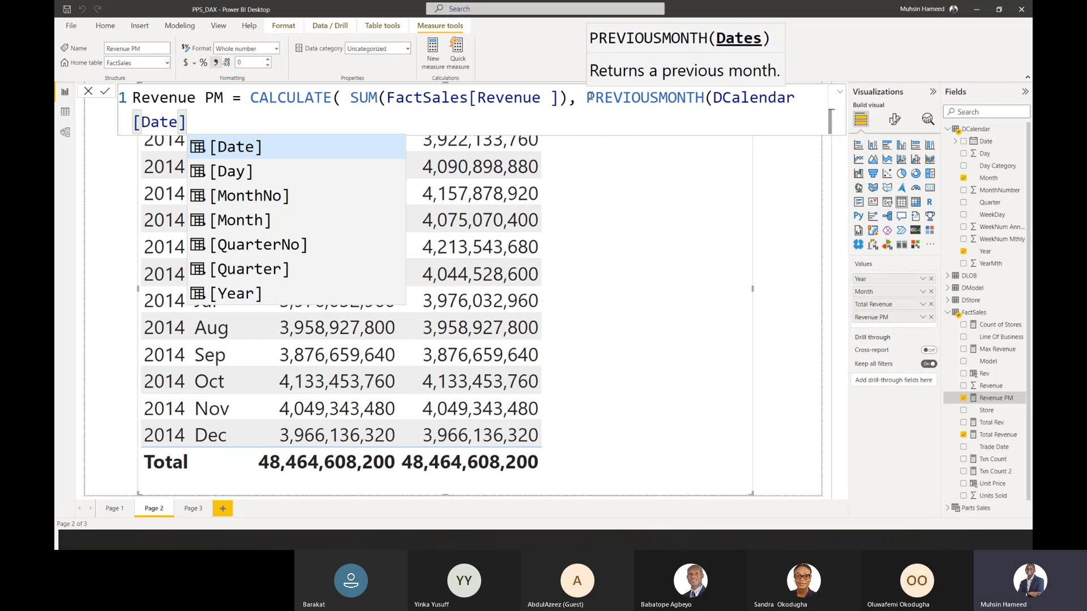
{"action": "type", "text": ")"}
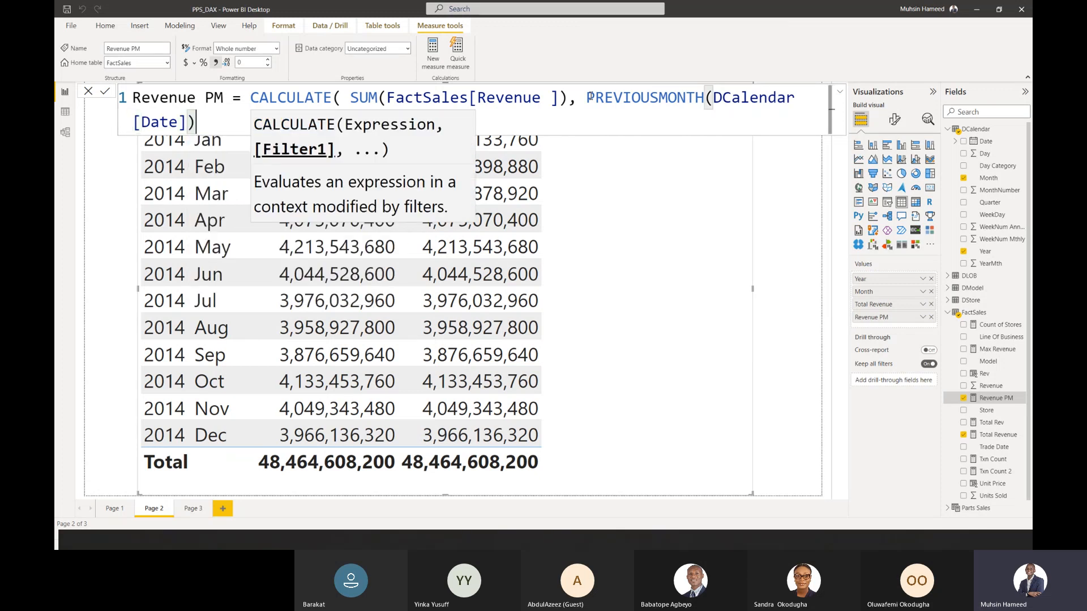
{"action": "type", "text": ")"}
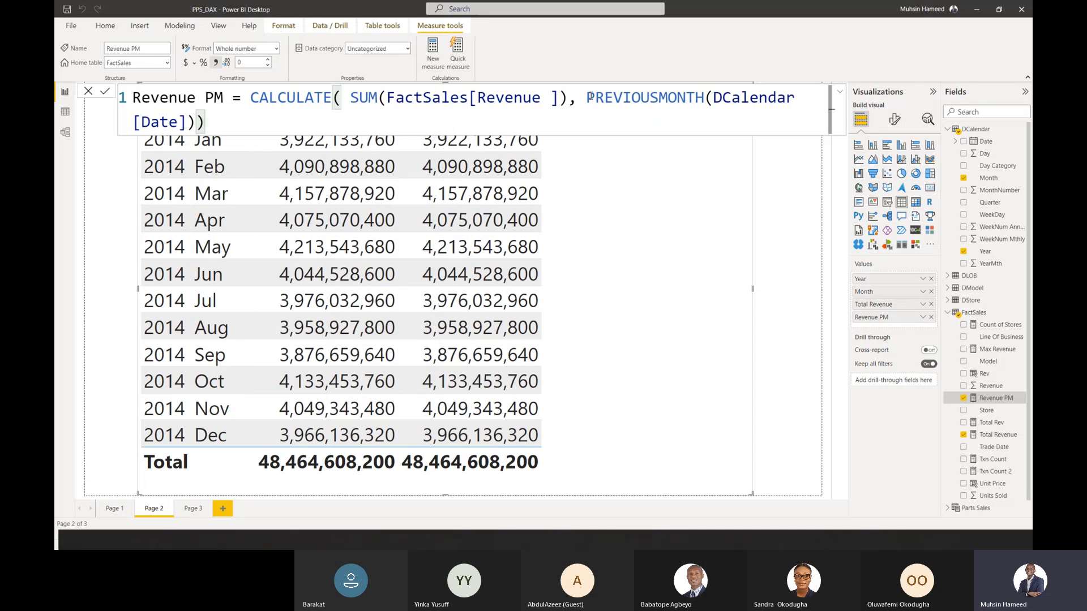
{"action": "key", "text": "Return"}
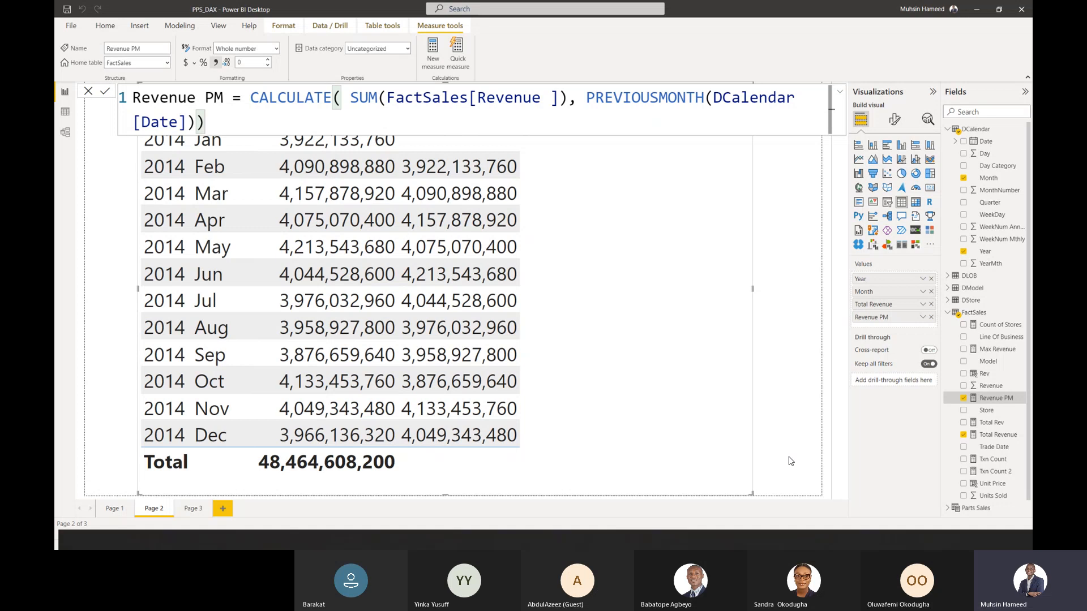
- Shrink the monthly revenue table visual in width and height to free space on the page
{"action": "left_click", "coordinate": [830, 489]}
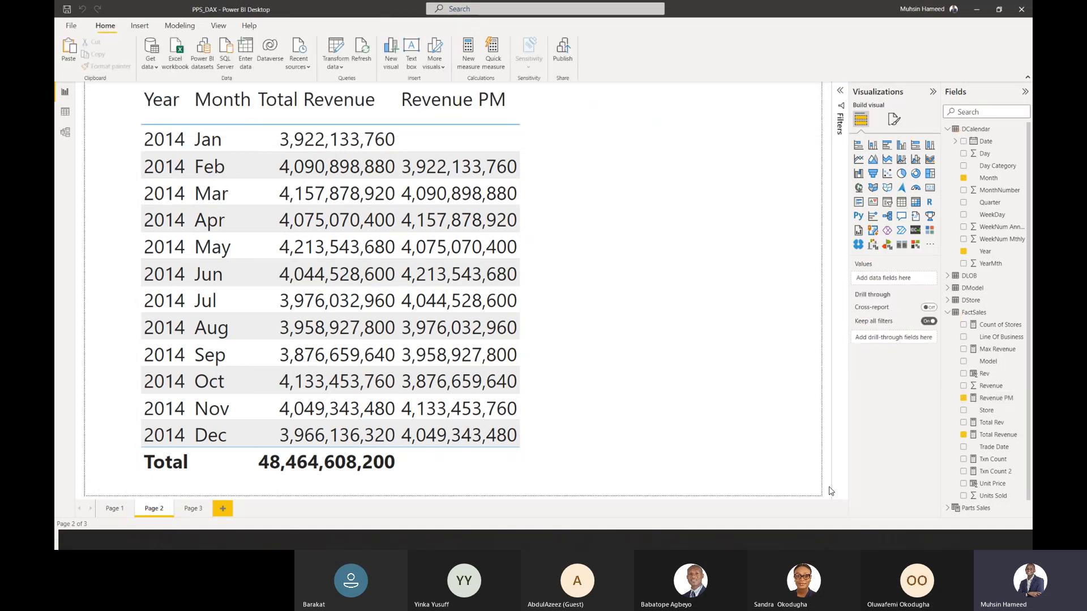
{"action": "left_click", "coordinate": [612, 334]}
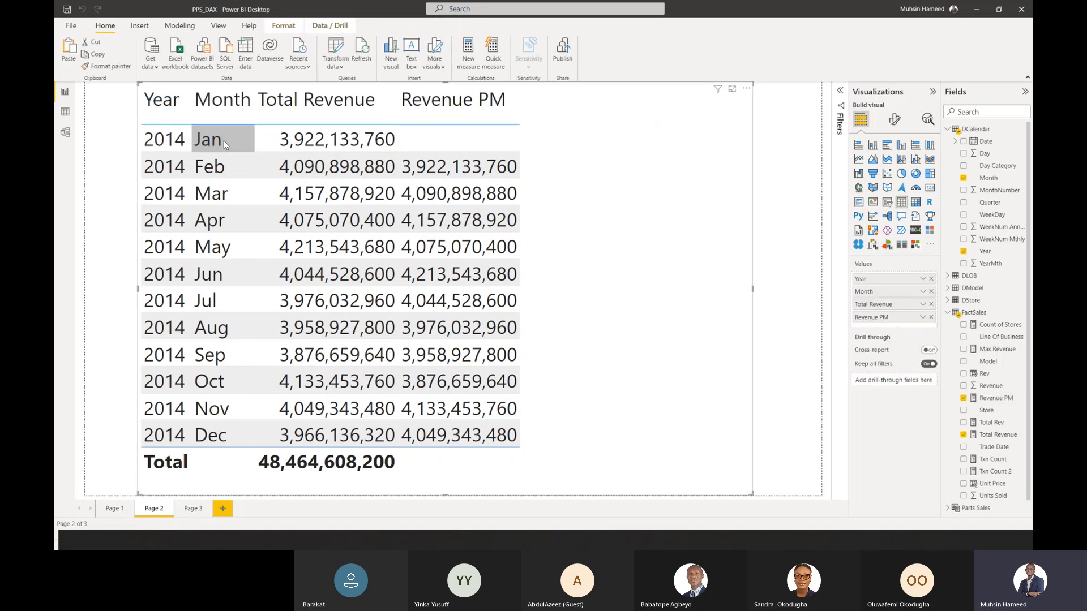
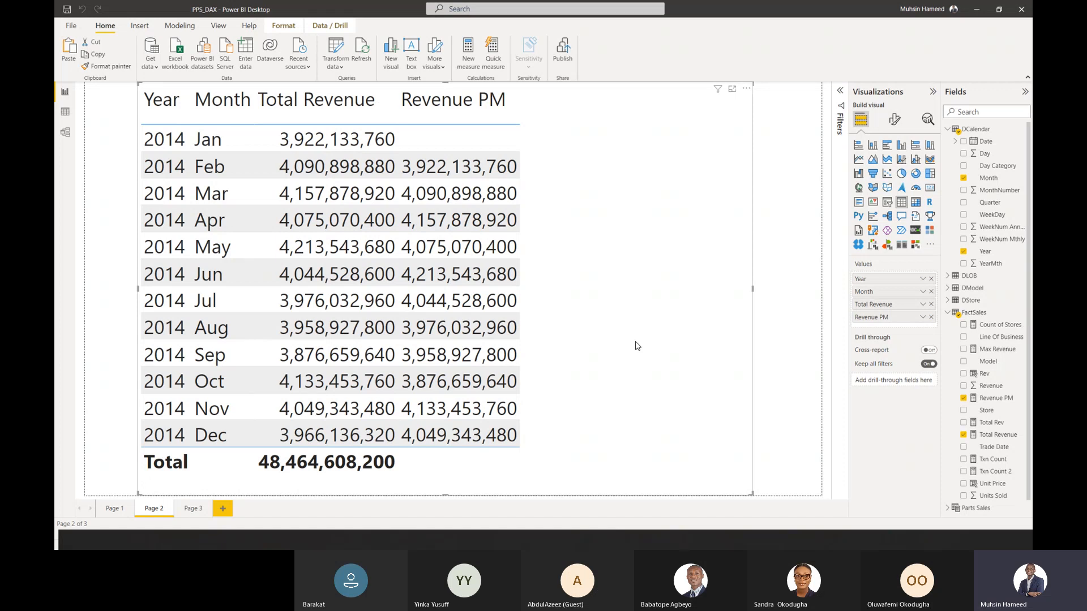
{"action": "left_click_drag", "start_coordinate": [752, 494], "coordinate": [521, 444]}
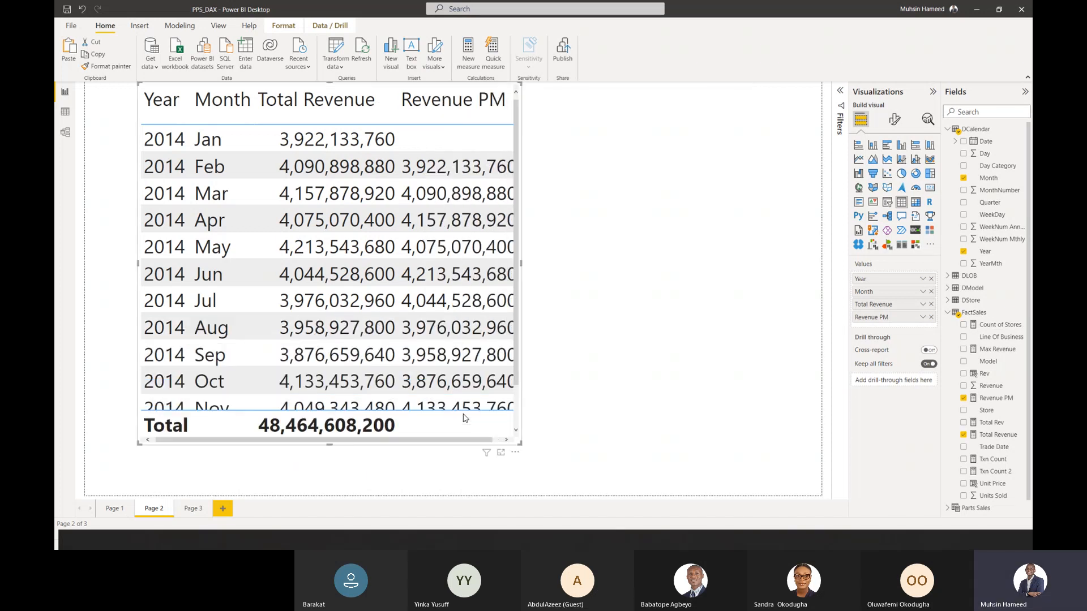
- Add a new report page and place an empty table visual on it, enlarged to about twice its default size
{"action": "left_click", "coordinate": [226, 510]}
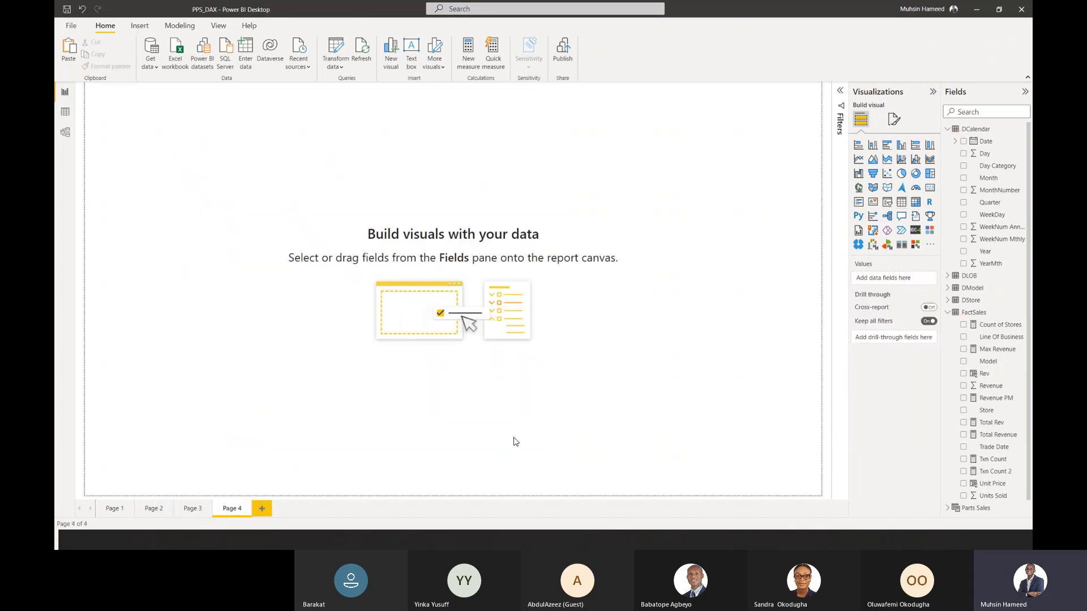
{"action": "left_click", "coordinate": [901, 202]}
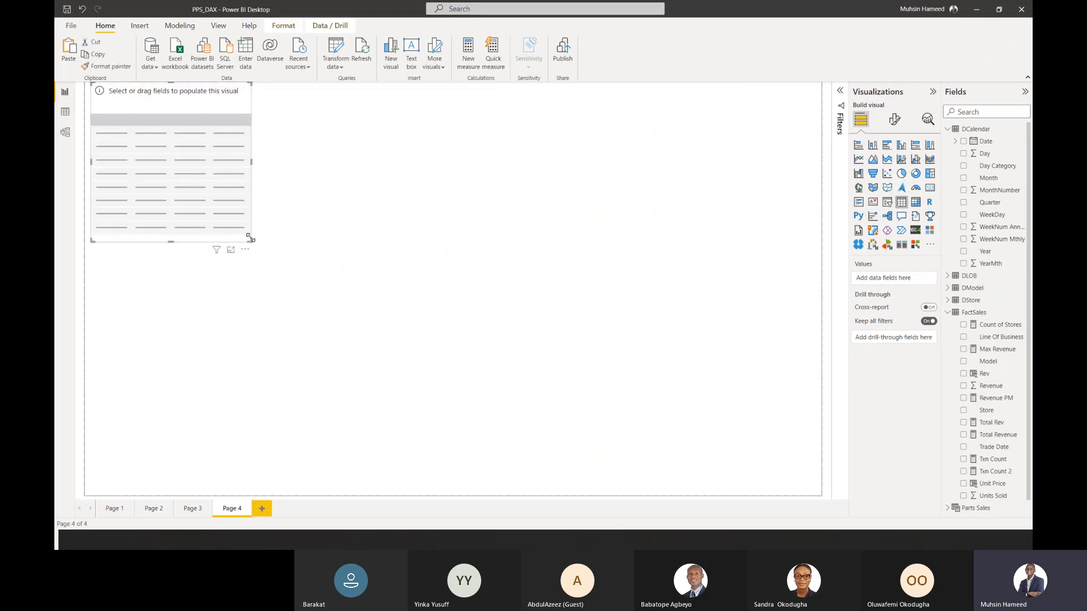
{"action": "left_click_drag", "start_coordinate": [252, 243], "coordinate": [413, 432]}
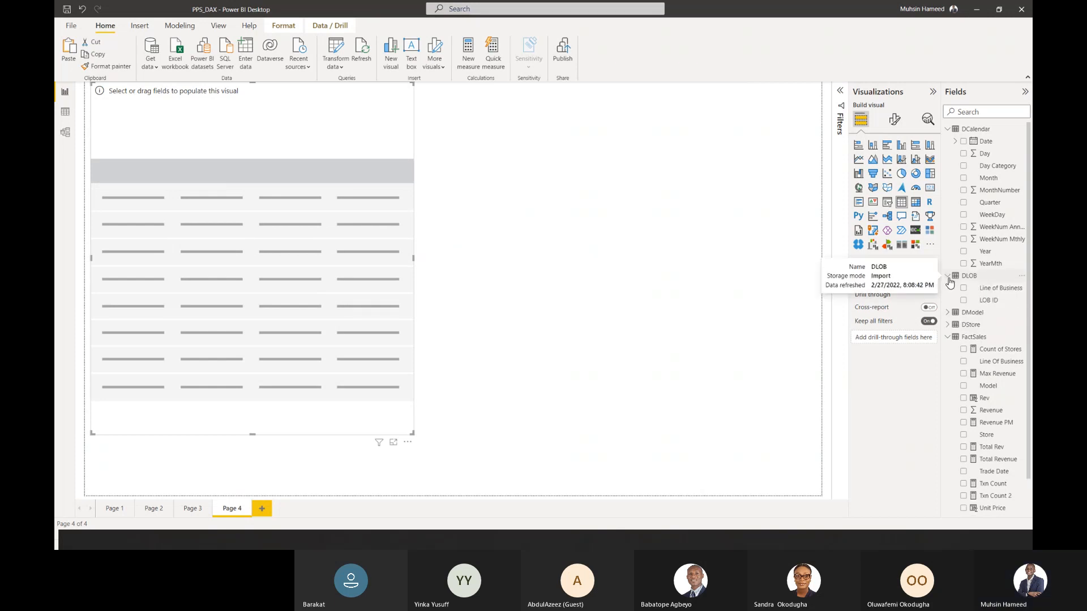
- Fill the empty table with the Region field from DStore and the Total Rev measure from FactSales
{"action": "left_click", "coordinate": [947, 301]}
{"action": "left_click", "coordinate": [964, 312]}
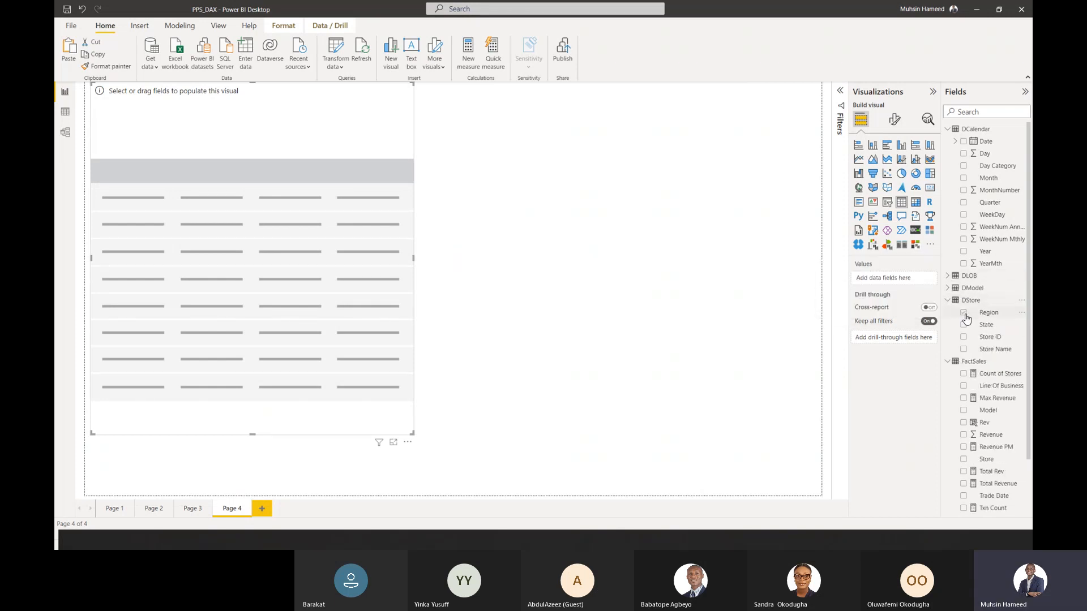
{"action": "left_click", "coordinate": [948, 302]}
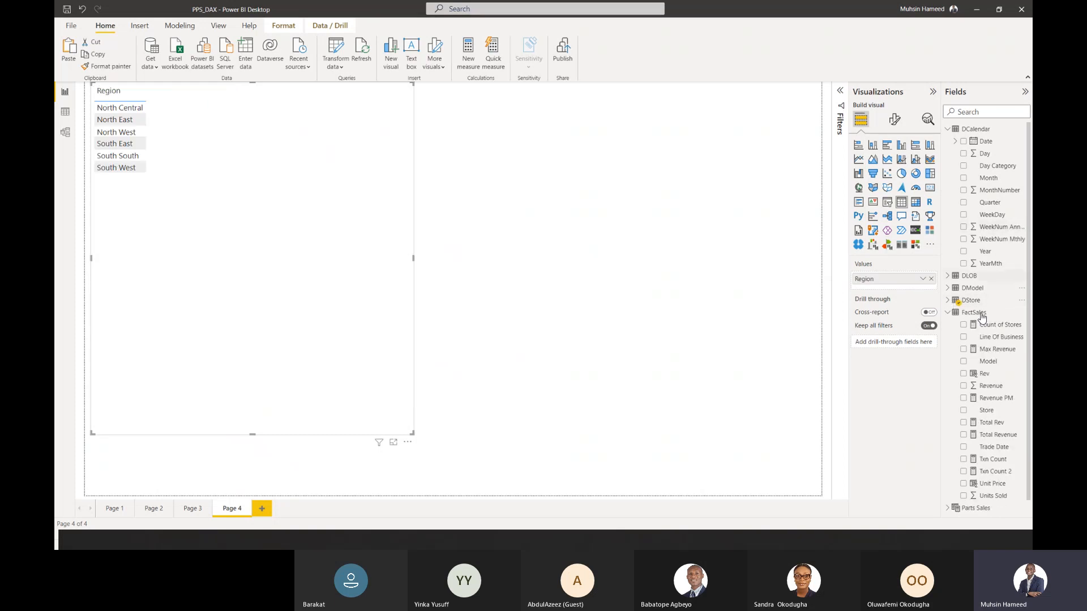
{"action": "left_click", "coordinate": [963, 423]}
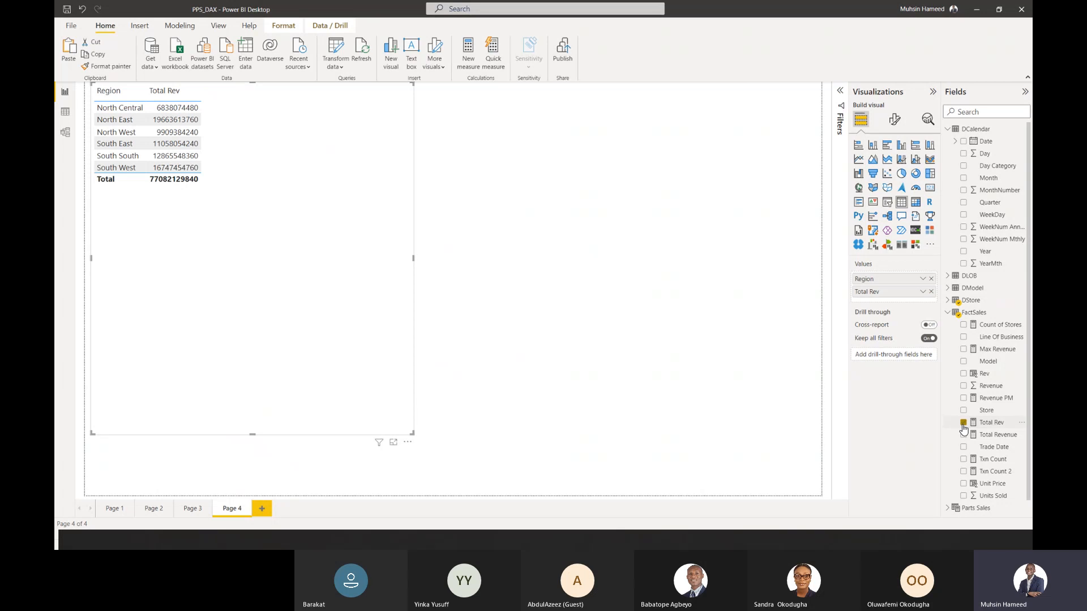
- Set the region table's global font size to 25 and move the table slightly right on the page
{"action": "left_click", "coordinate": [895, 121]}
{"action": "type", "text": "size"}
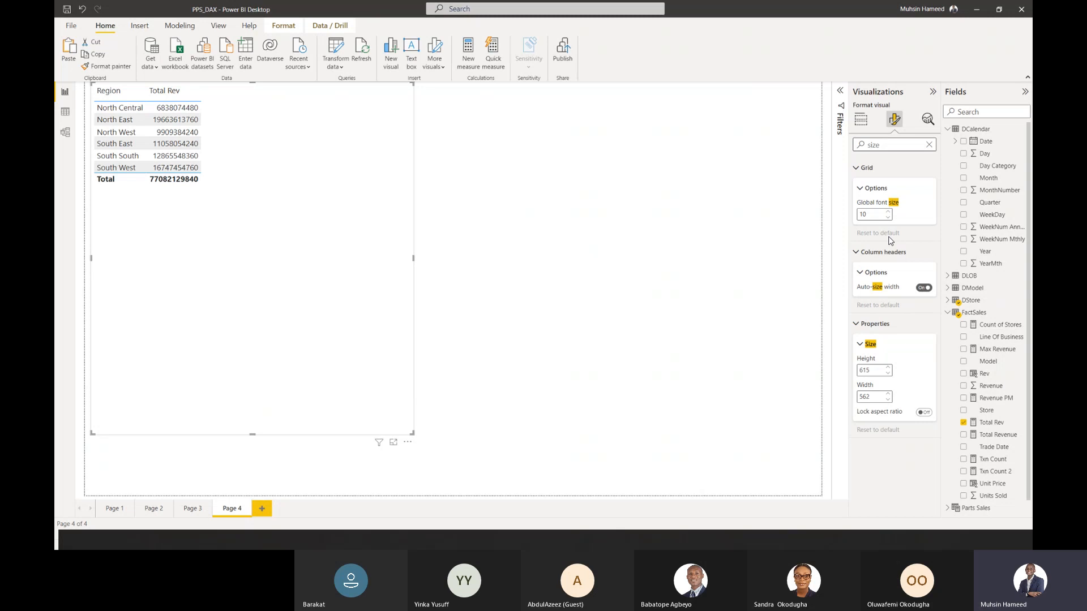
{"action": "left_click", "coordinate": [881, 219]}
{"action": "type", "text": "25"}
{"action": "left_click_drag", "start_coordinate": [376, 382], "coordinate": [437, 396]}
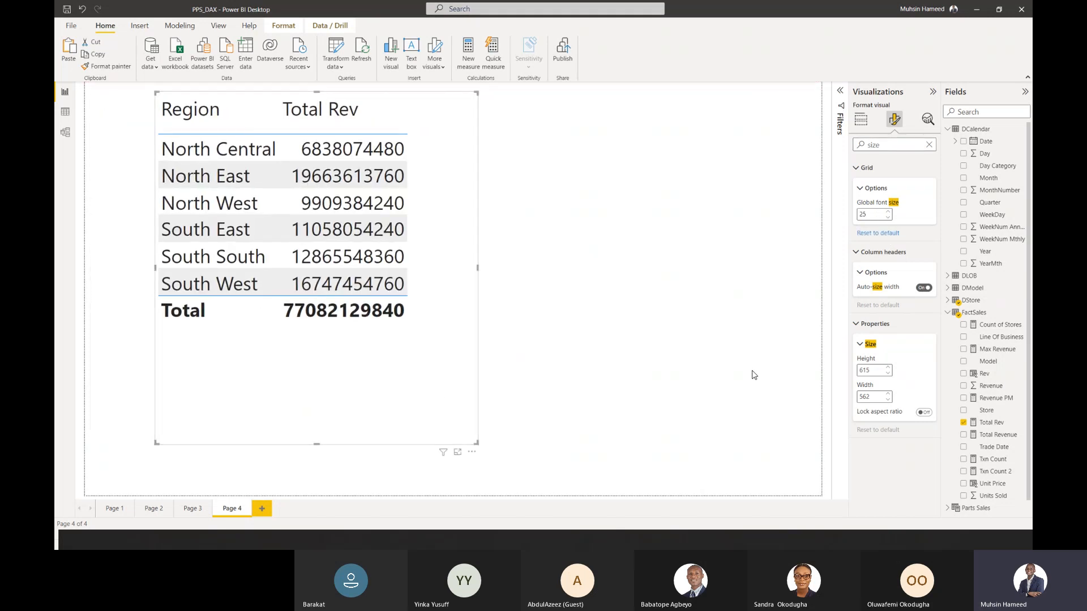
- Format the Total Rev measure with a thousands separator
{"action": "left_click", "coordinate": [991, 423]}
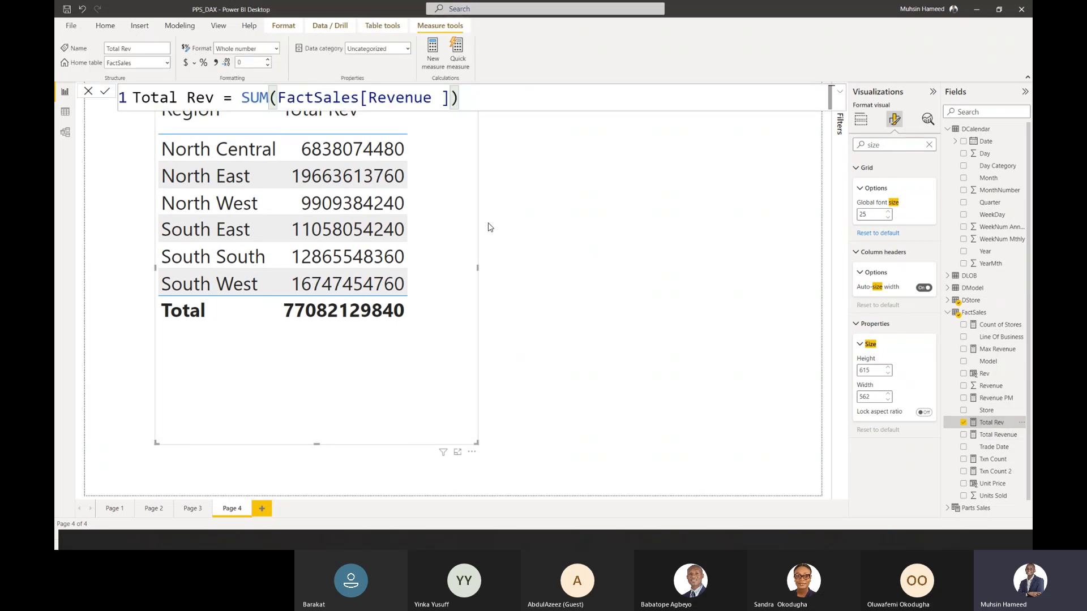
{"action": "left_click", "coordinate": [216, 62]}
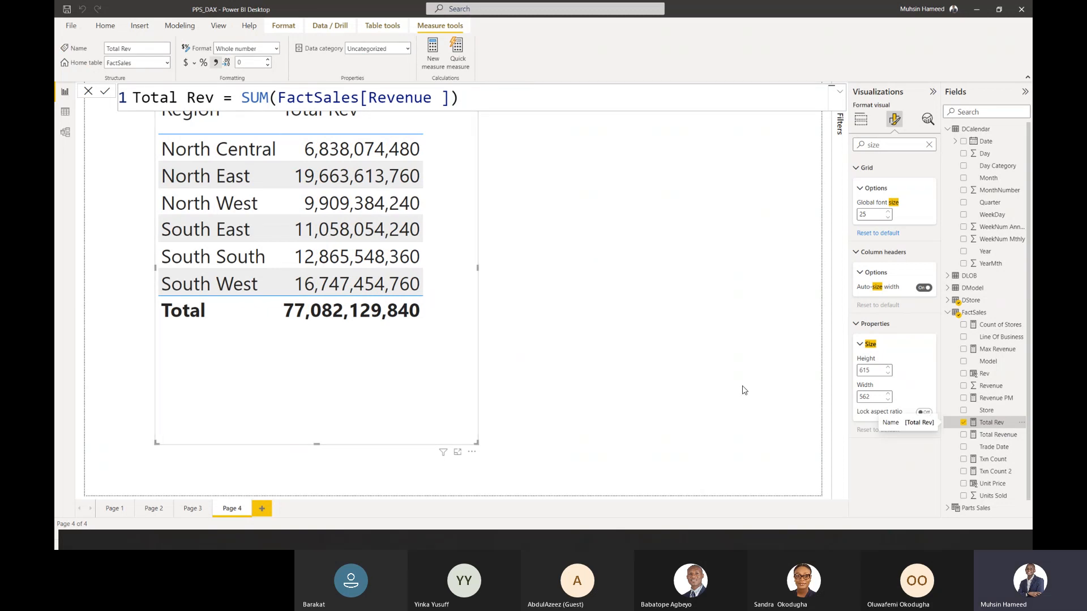
{"action": "left_click", "coordinate": [825, 485]}
- Shift the region table slightly left and down on the page
{"action": "left_click", "coordinate": [469, 342]}
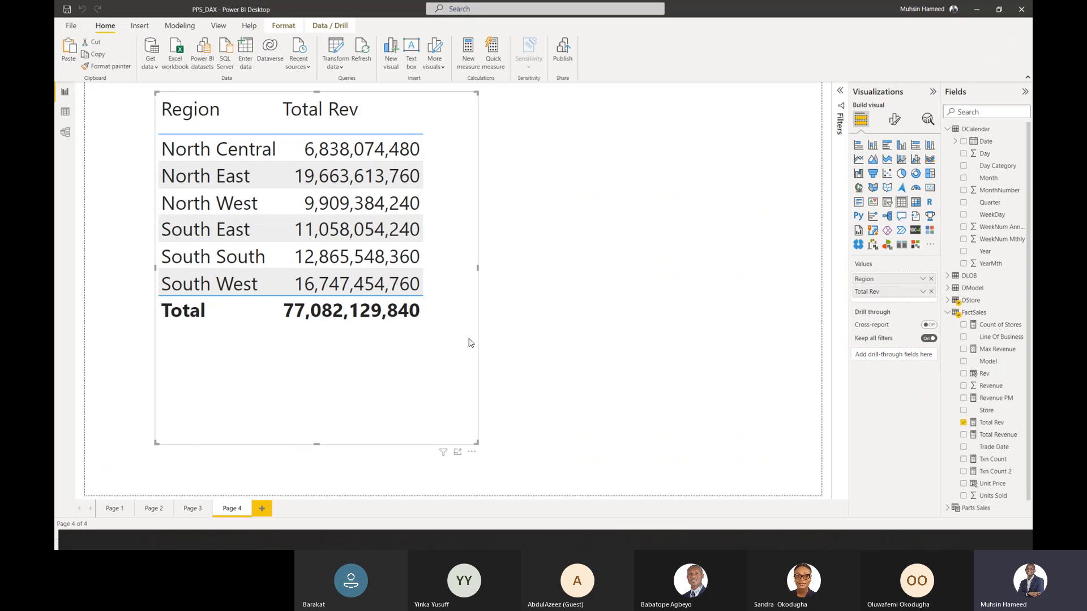
{"action": "left_click_drag", "start_coordinate": [469, 343], "coordinate": [464, 348]}
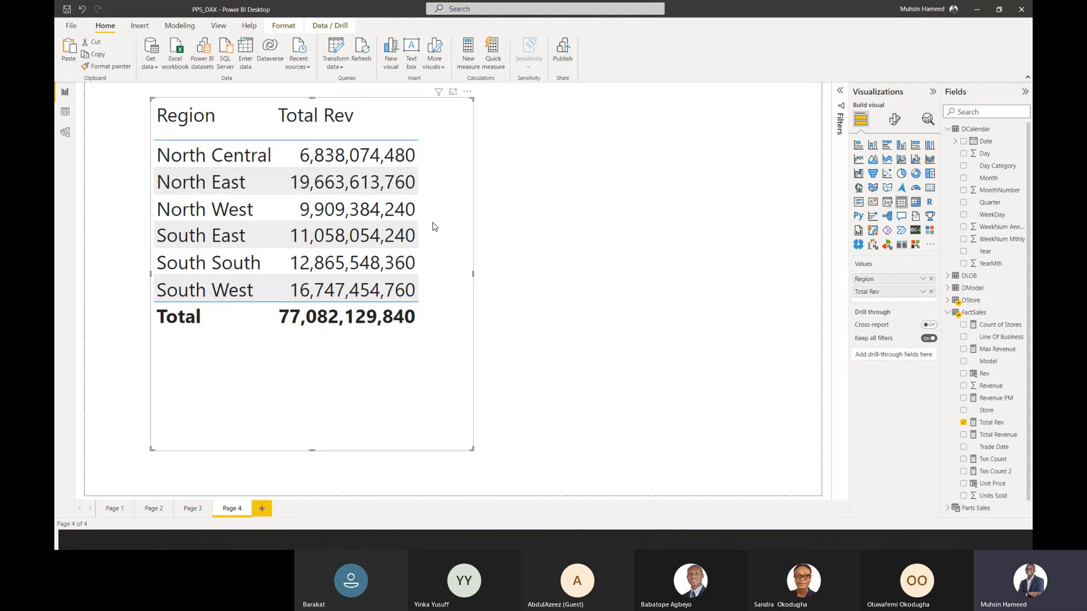
{"action": "left_click_drag", "start_coordinate": [435, 227], "coordinate": [426, 226]}
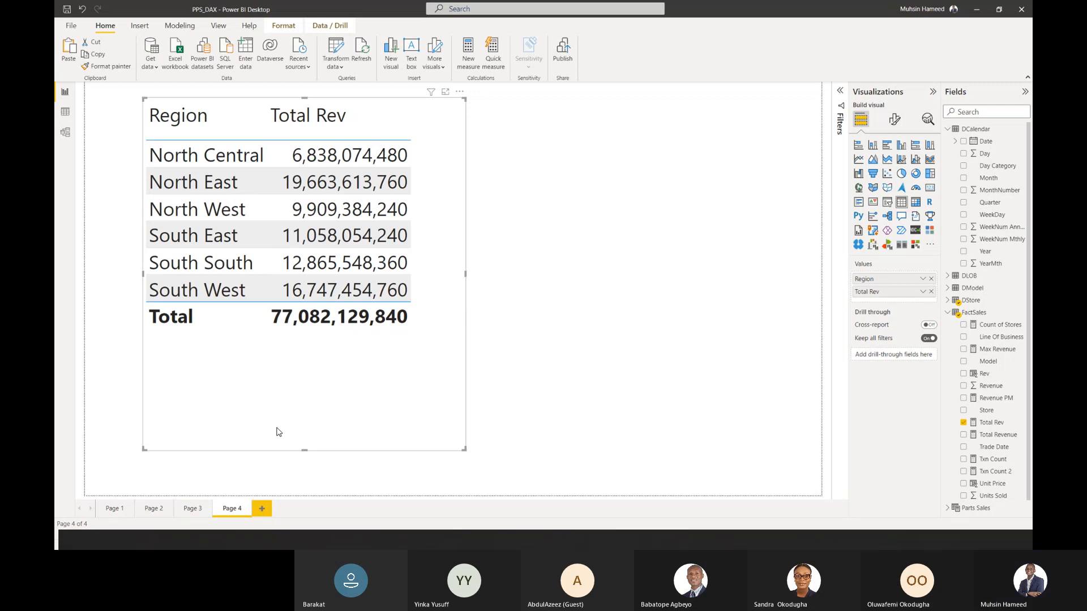
{"action": "left_click_drag", "start_coordinate": [291, 393], "coordinate": [288, 403]}
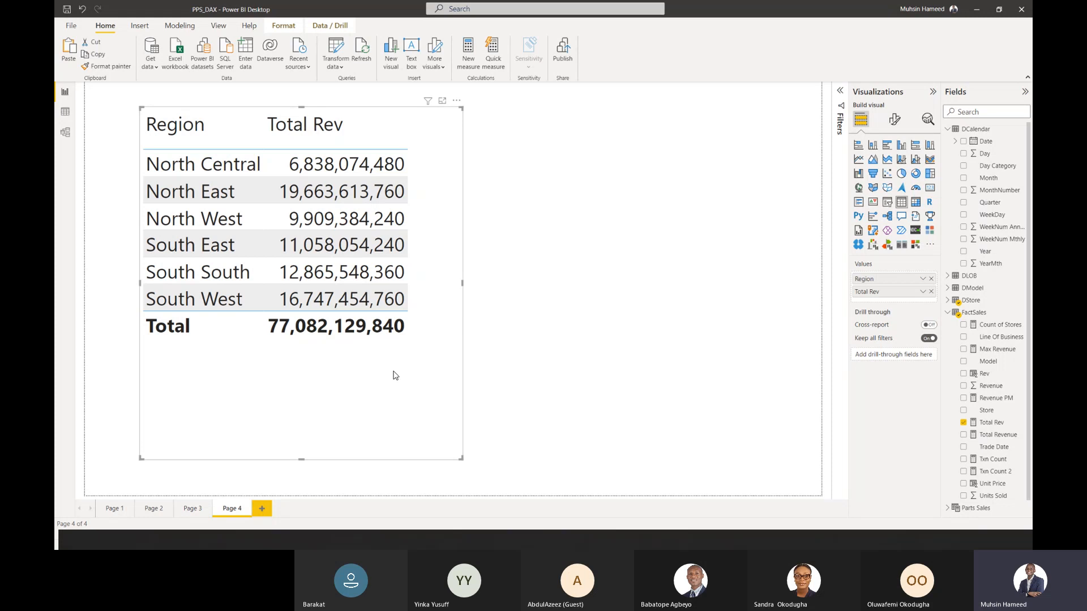
- Create a new measure in the FactSales table and start its formula with the name NE Rev
{"action": "right_click", "coordinate": [984, 313]}
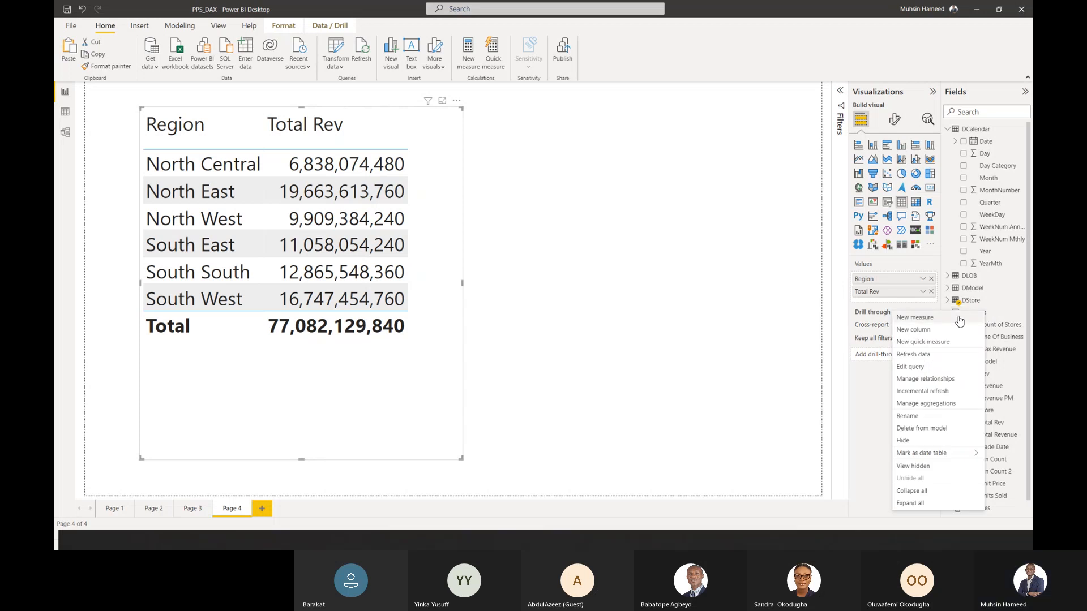
{"action": "left_click", "coordinate": [959, 318]}
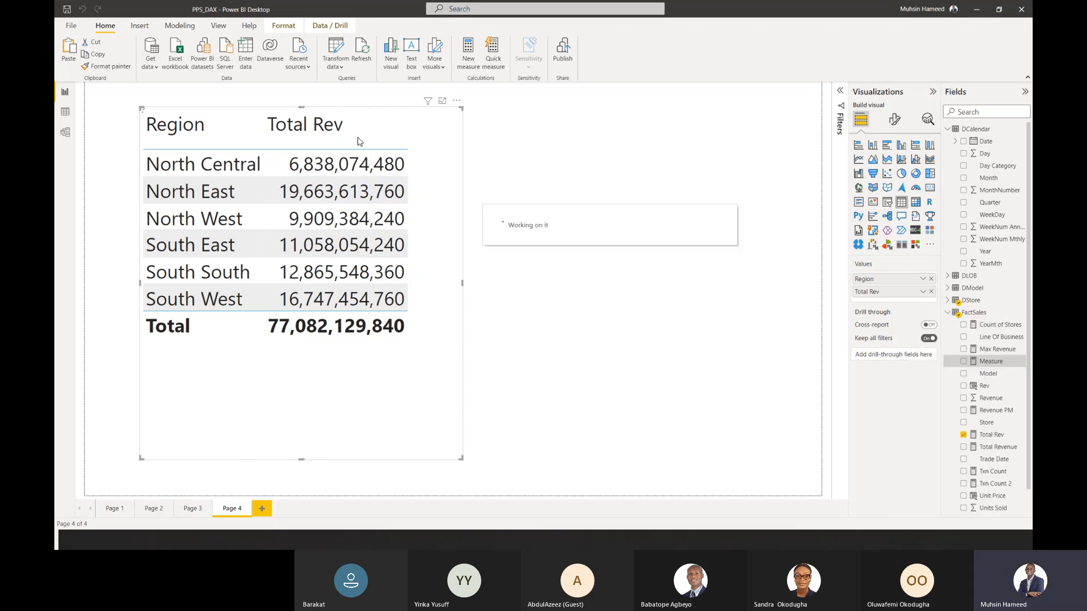
{"action": "type", "text": "Notrh"}
{"action": "key", "text": "BackSpace"}
{"action": "key", "text": "BackSpace"}
{"action": "key", "text": "BackSpace"}
{"action": "key", "text": "BackSpace"}
{"action": "type", "text": "E  Rev = "}
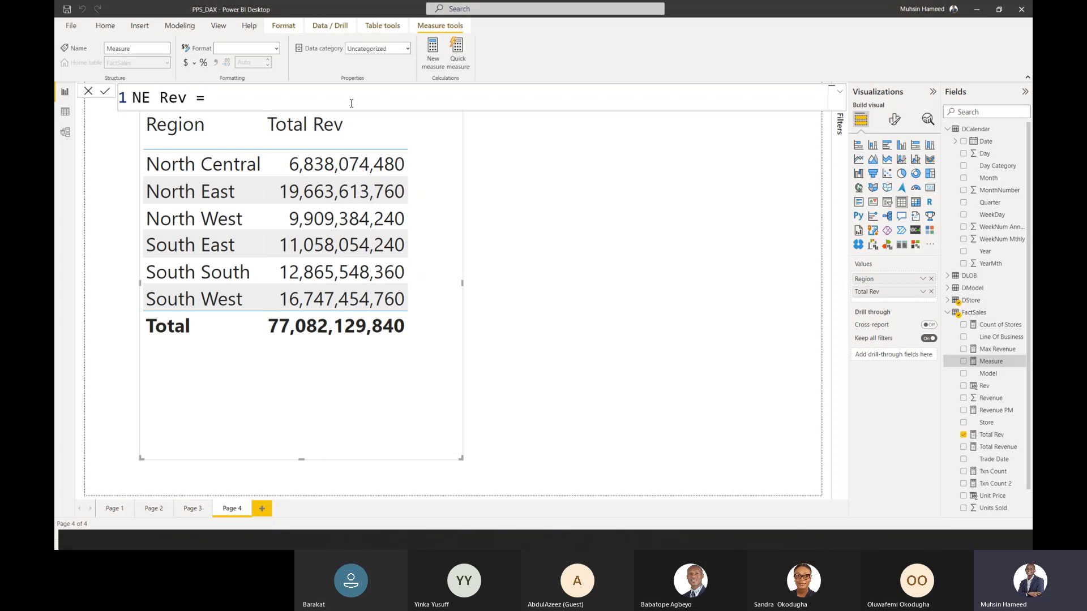
{"action": "type", "text": "sum("}
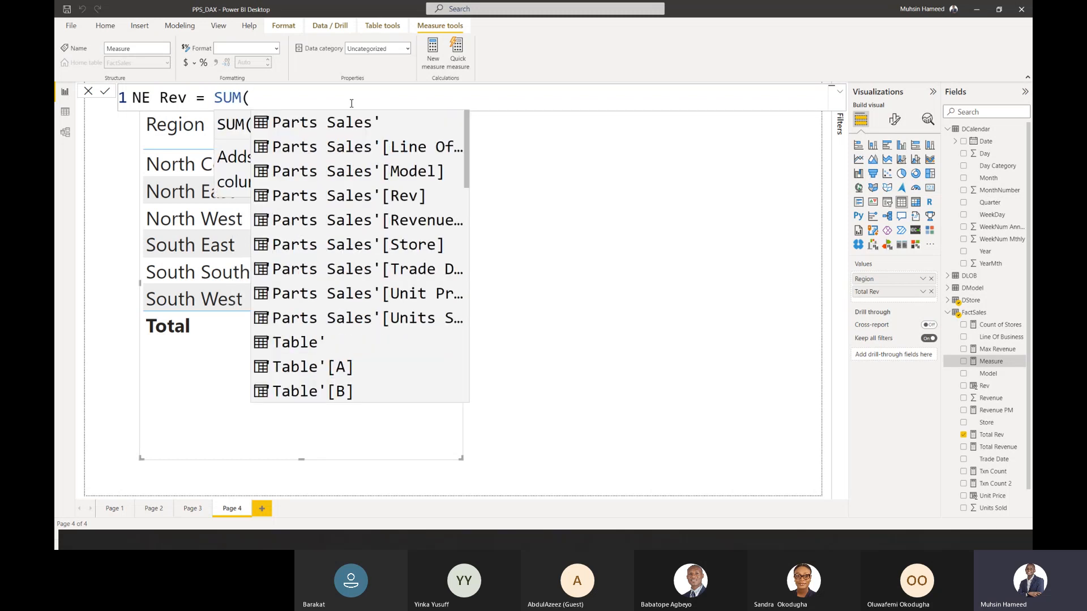
{"action": "key", "text": "BackSpace"}
{"action": "key", "text": "BackSpace"}
{"action": "key", "text": "BackSpace"}
{"action": "key", "text": "BackSpace"}
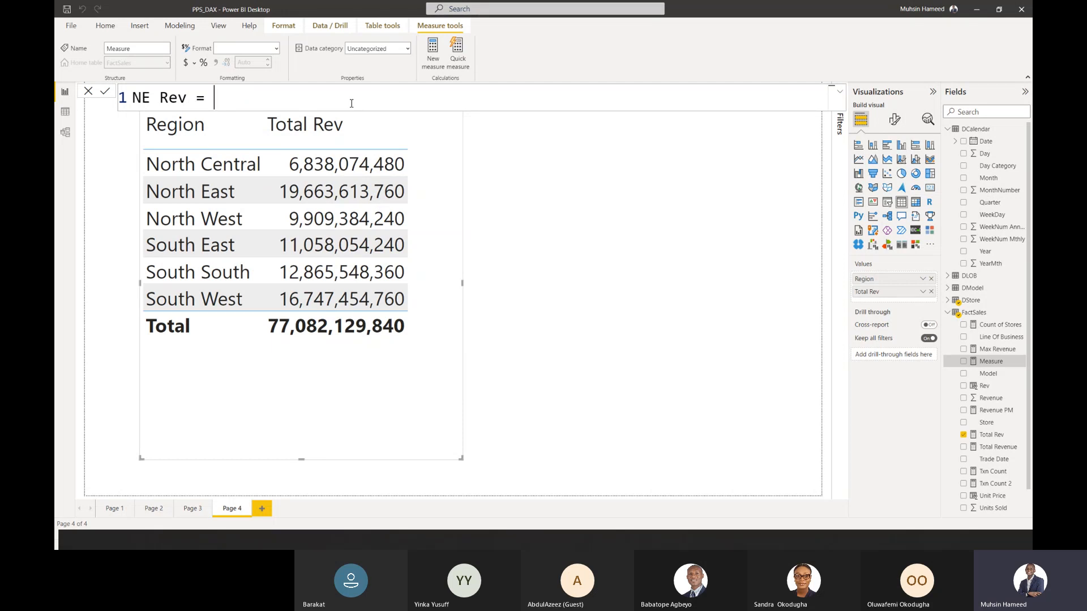
- Define NE Rev as a reference to the existing [Total Rev] measure and commit the formula
{"action": "type", "text": "["}
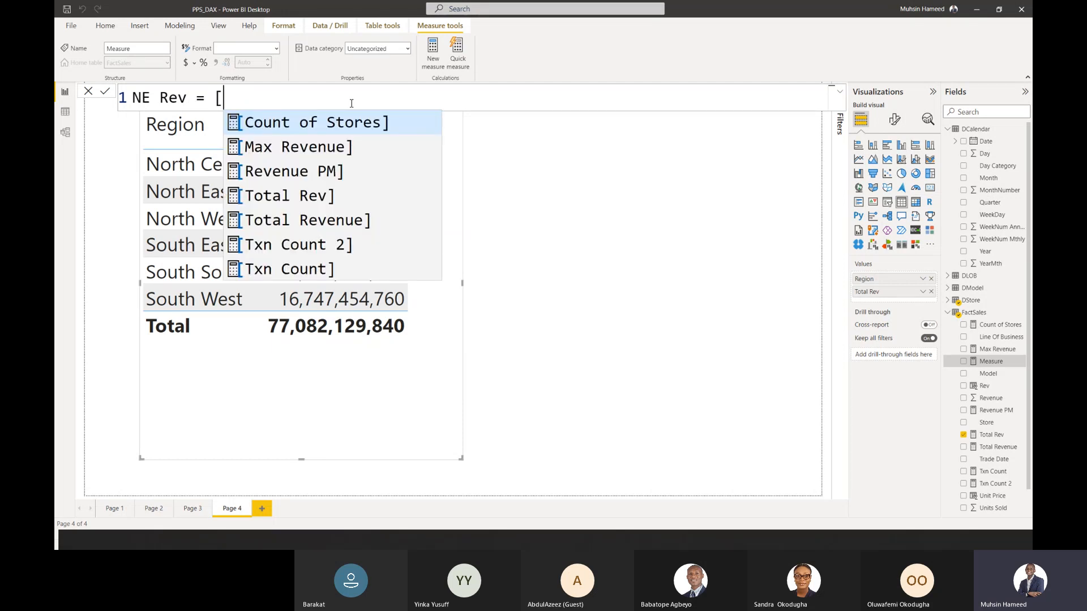
{"action": "key", "text": "Down"}
{"action": "key", "text": "Down"}
{"action": "key", "text": "Down"}
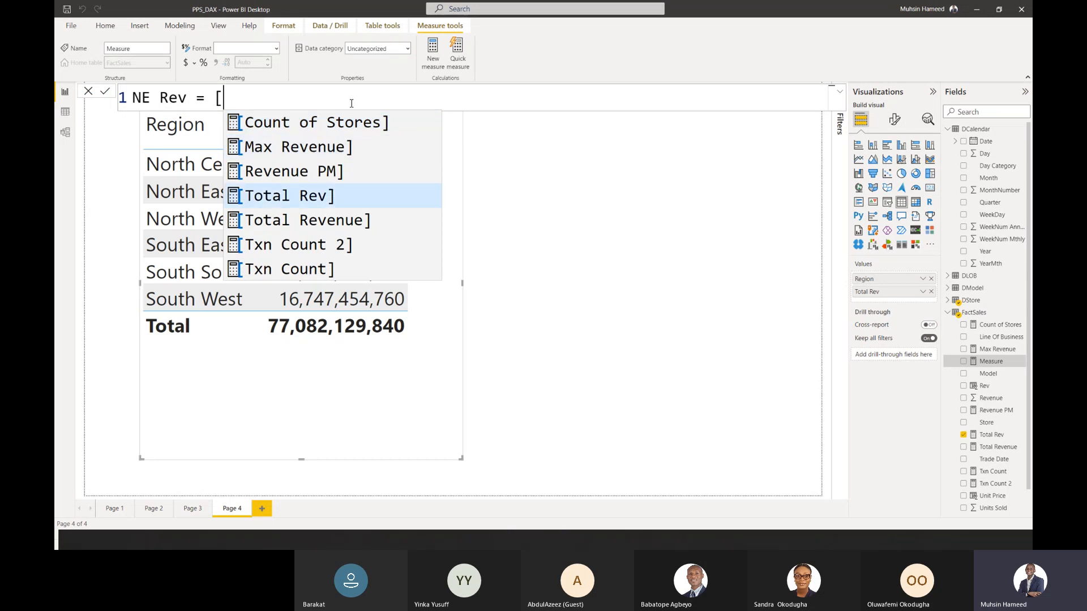
{"action": "key", "text": "Tab"}
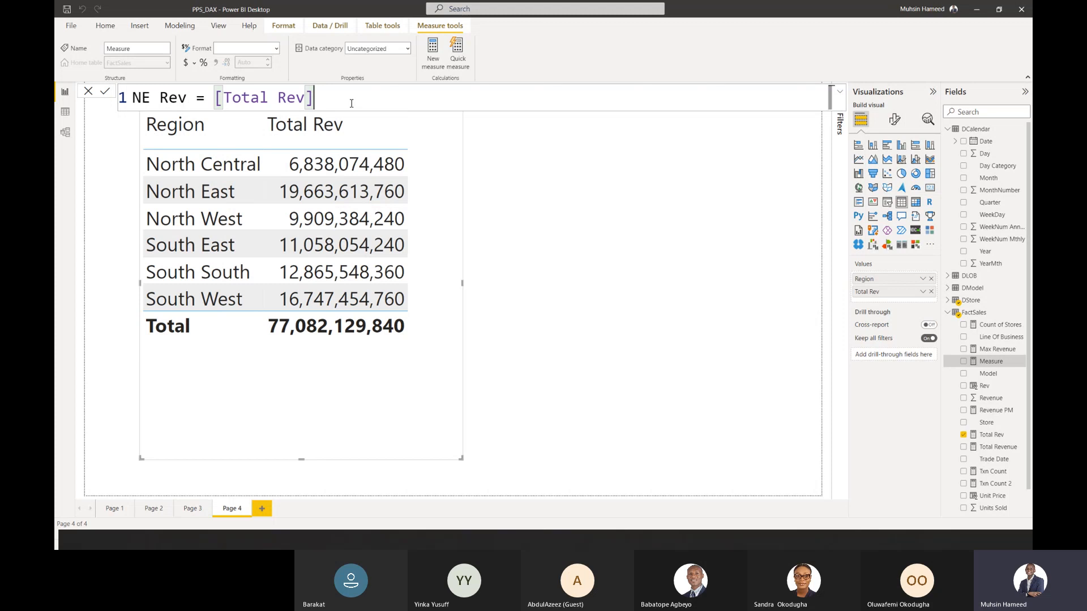
{"action": "key", "text": "Return"}
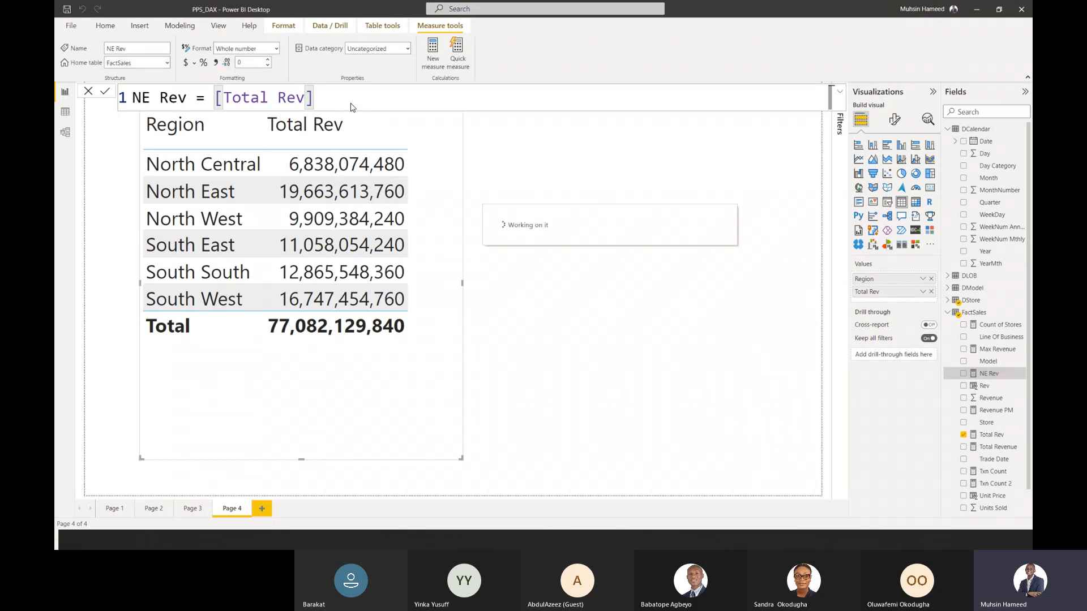
- Add the NE Rev measure to the region table and enlarge the table so the new column fits
{"action": "left_click_drag", "start_coordinate": [989, 373], "coordinate": [438, 332]}
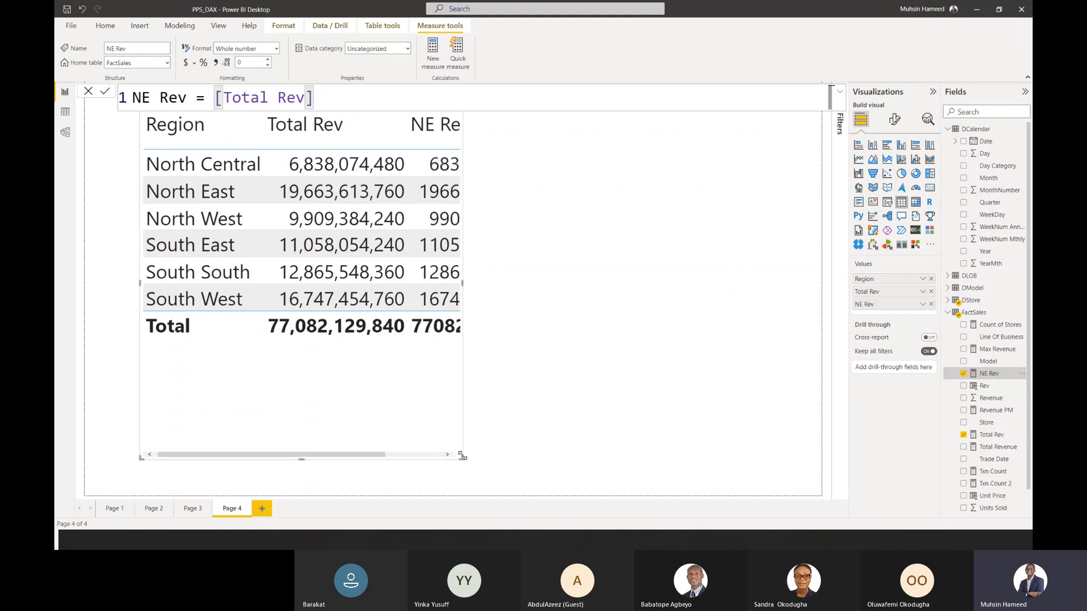
{"action": "left_click_drag", "start_coordinate": [462, 457], "coordinate": [689, 487]}
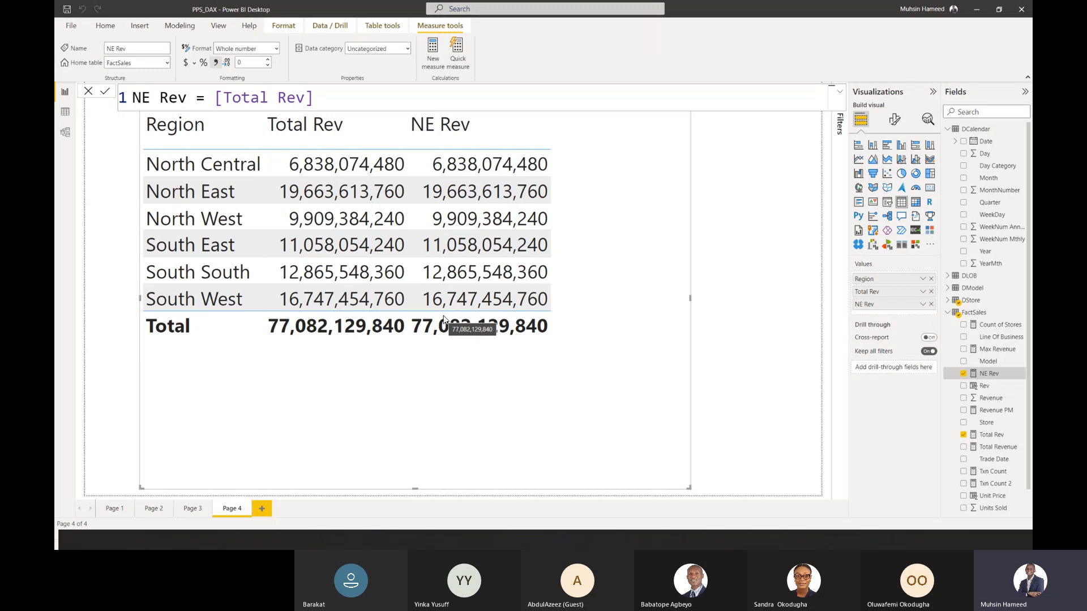
- Insert the CALCULATE function in front of [Total Rev] in the NE Rev formula, making the measure its expression
{"action": "left_click", "coordinate": [361, 101]}
{"action": "left_click_drag", "start_coordinate": [314, 101], "coordinate": [218, 104]}
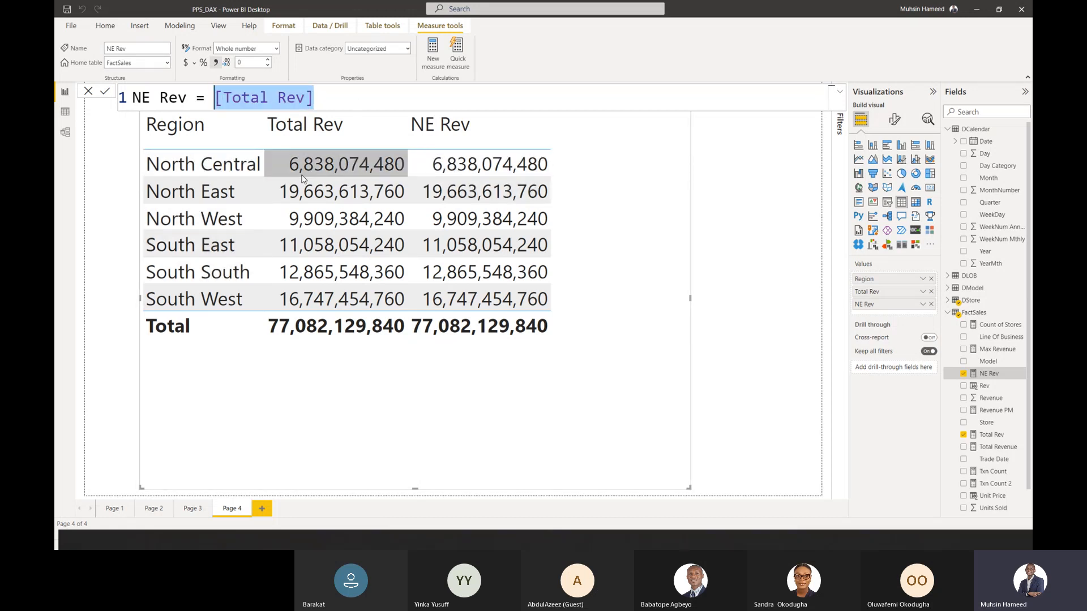
{"action": "left_click", "coordinate": [334, 97]}
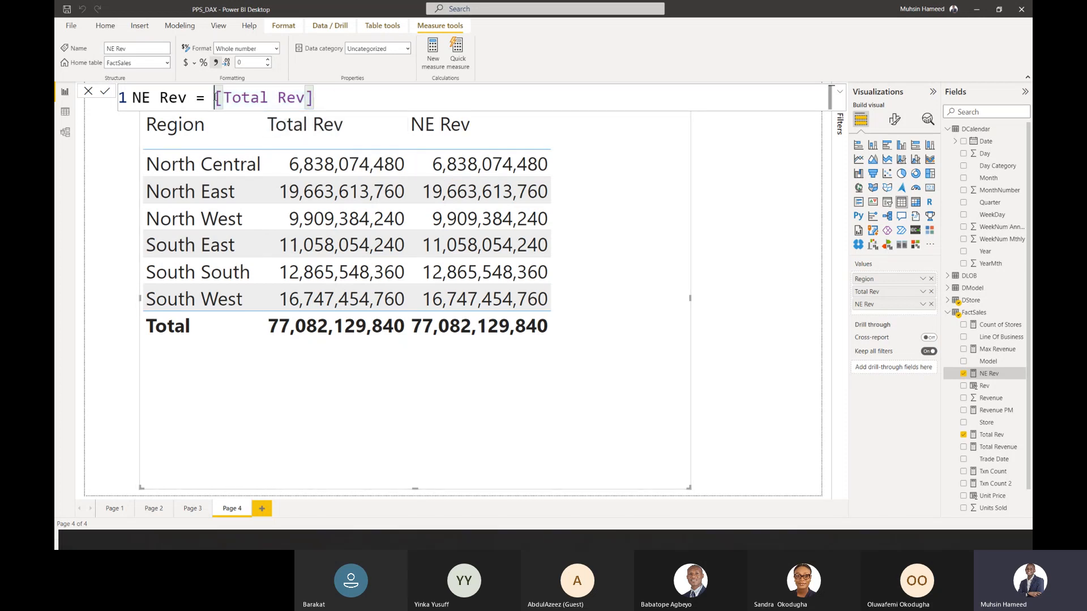
{"action": "type", "text": "cal"}
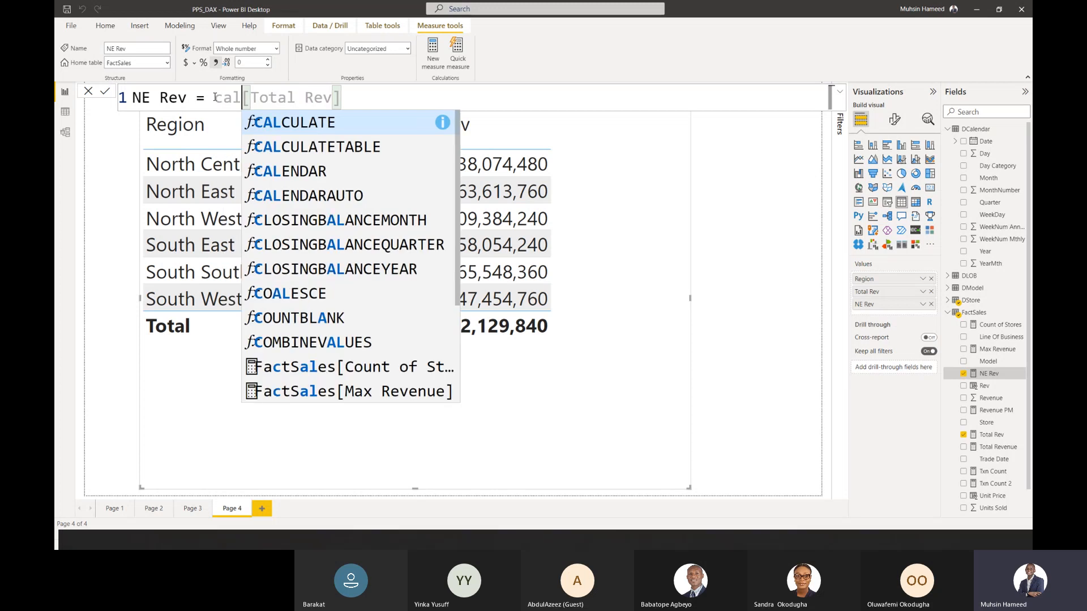
{"action": "key", "text": "Tab"}
{"action": "left_click", "coordinate": [407, 101]}
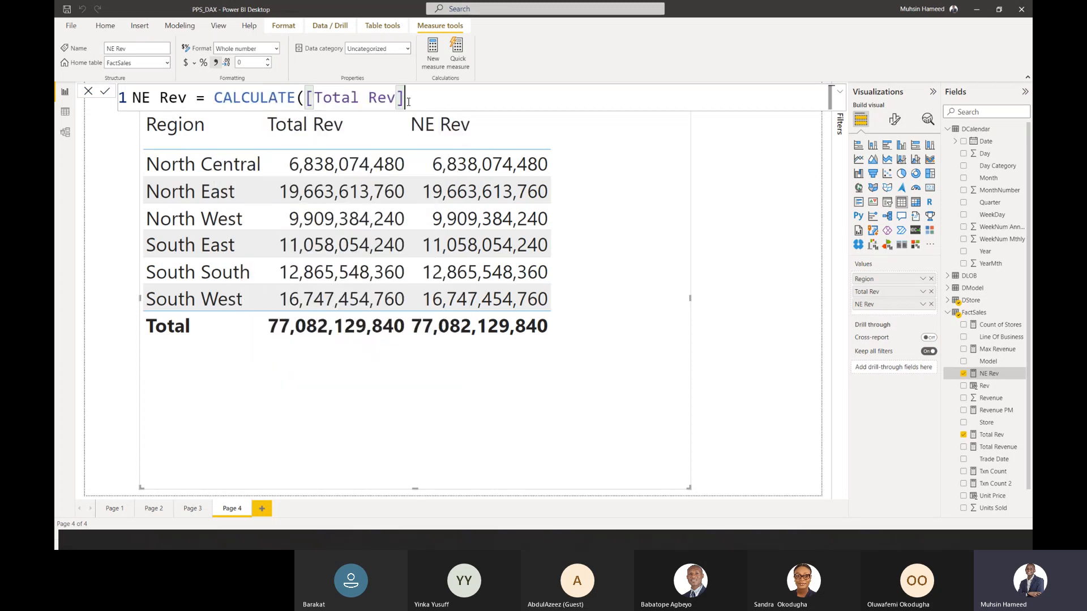
- Add the filter DStore[Region] = "North East" to the CALCULATE function, close it and commit the NE Rev formula
{"action": "type", "text": ", "}
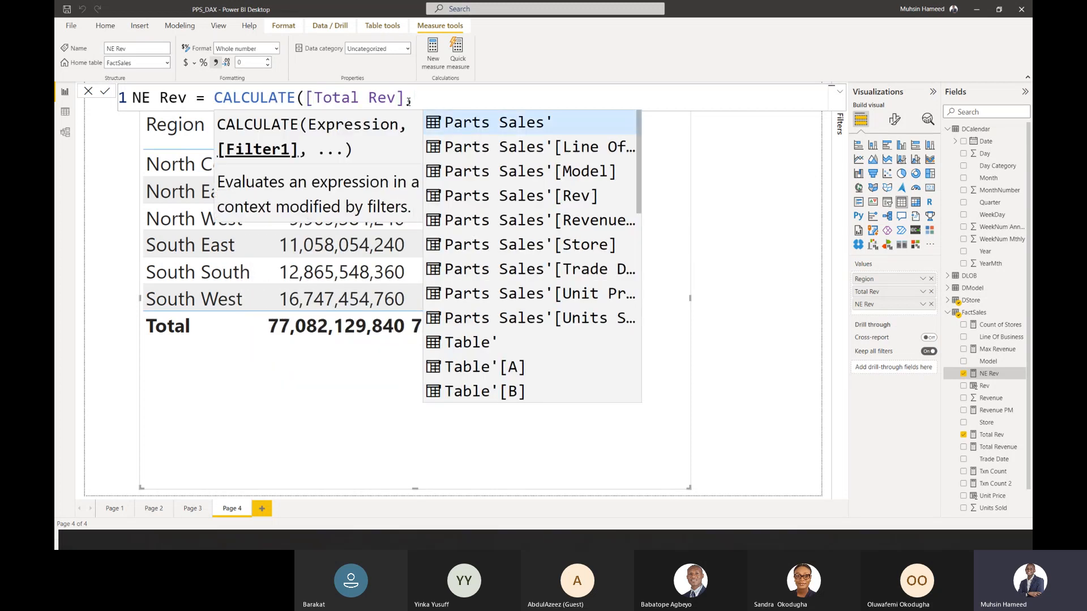
{"action": "type", "text": "Region"}
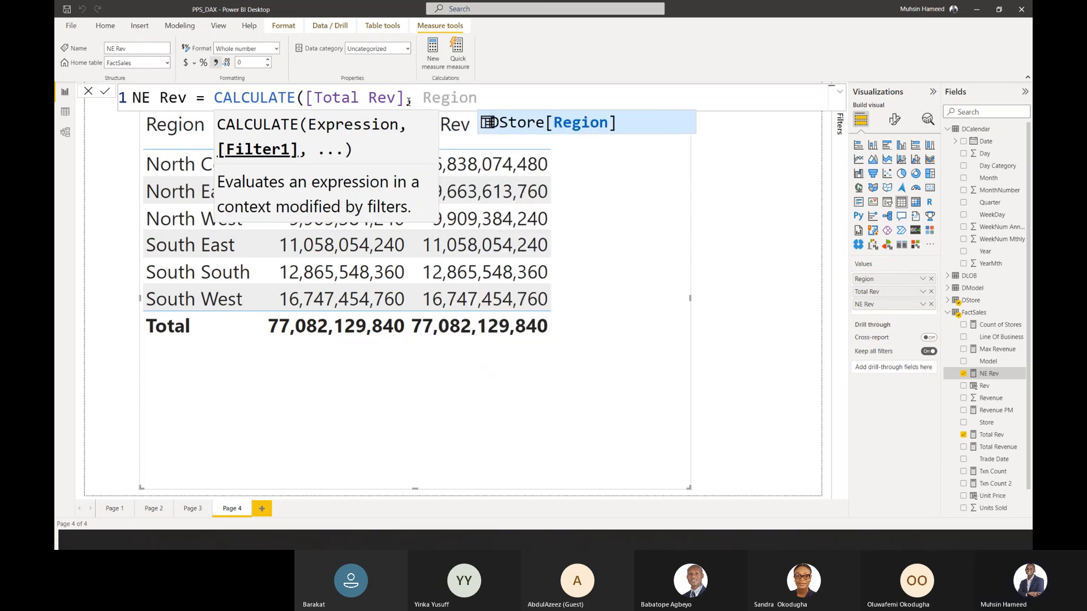
{"action": "key", "text": "Tab"}
{"action": "type", "text": "= "}
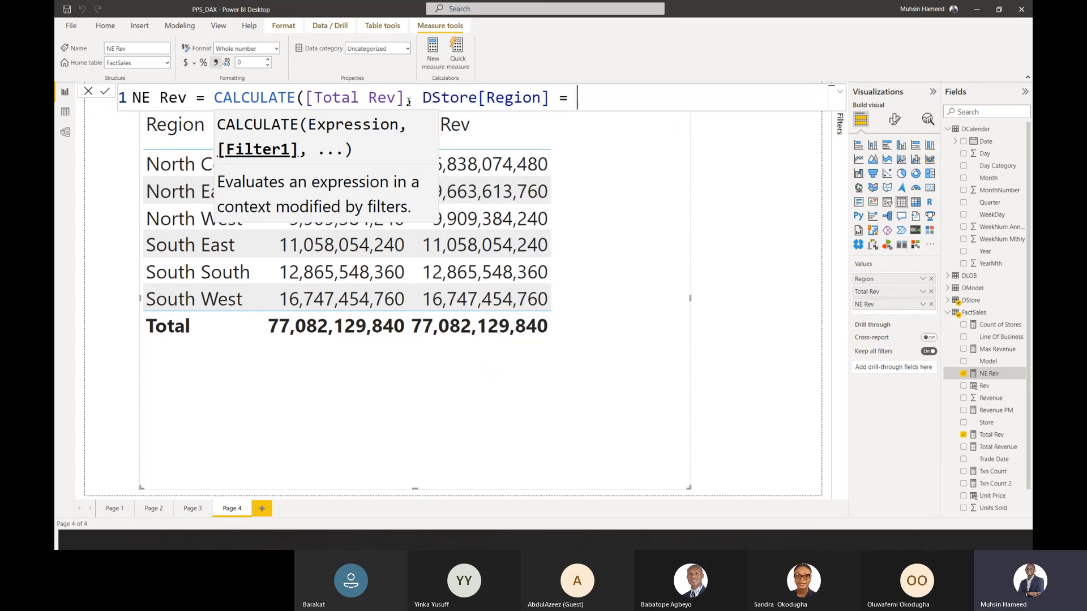
{"action": "type", "text": "\"North East"}
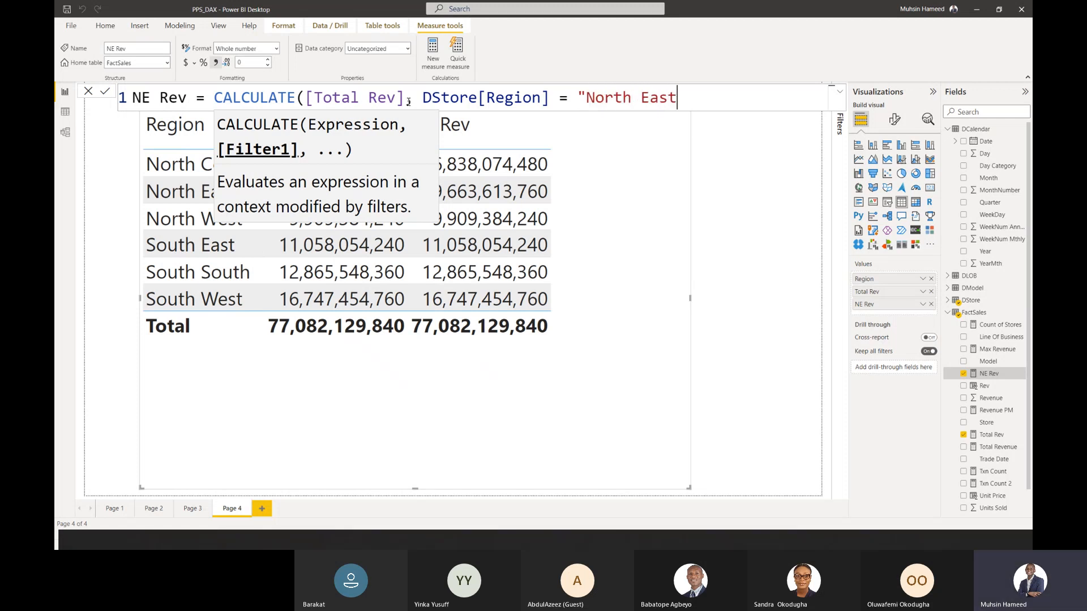
{"action": "type", "text": "\")"}
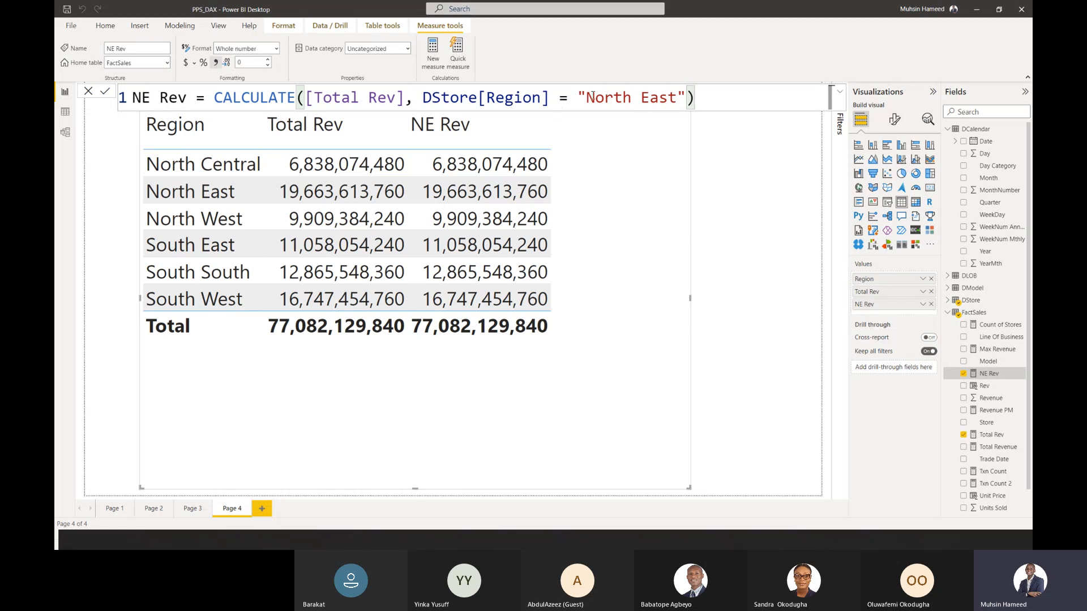
{"action": "left_click_drag", "start_coordinate": [622, 98], "coordinate": [668, 97]}
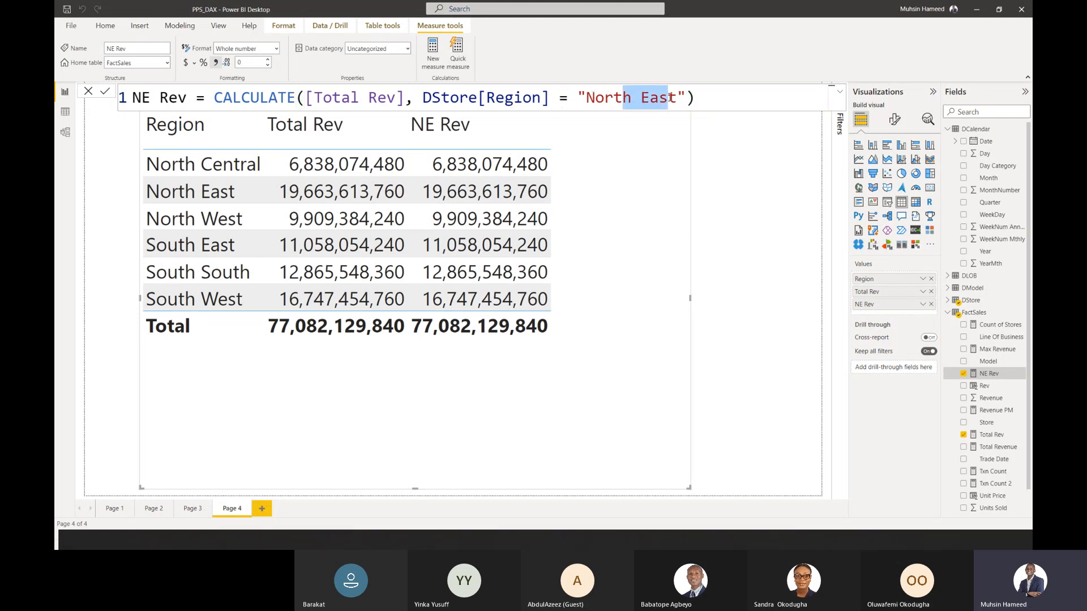
{"action": "left_click", "coordinate": [711, 103]}
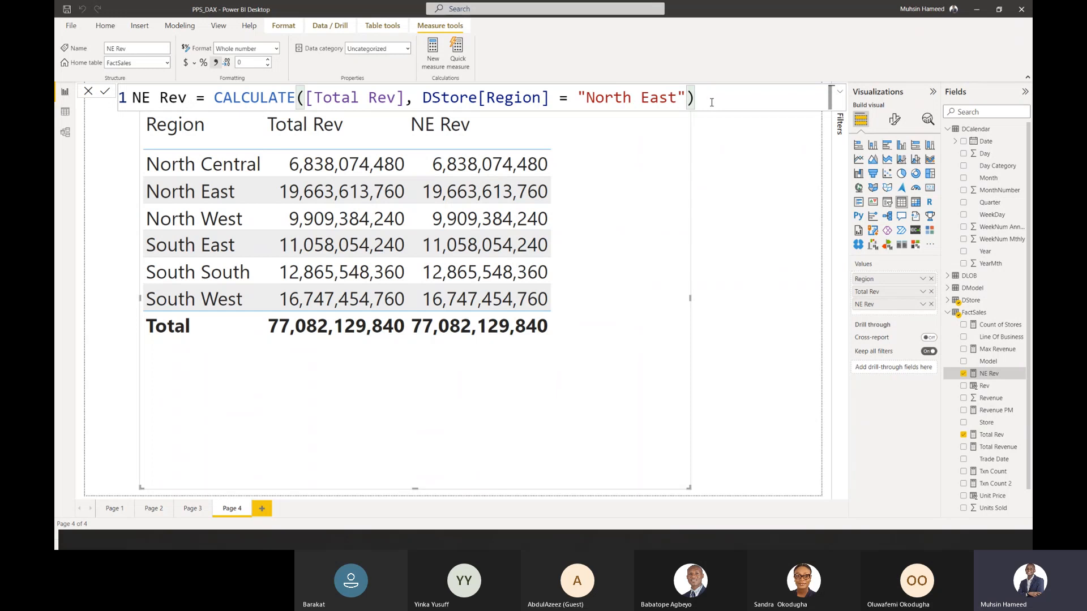
{"action": "key", "text": "Return"}
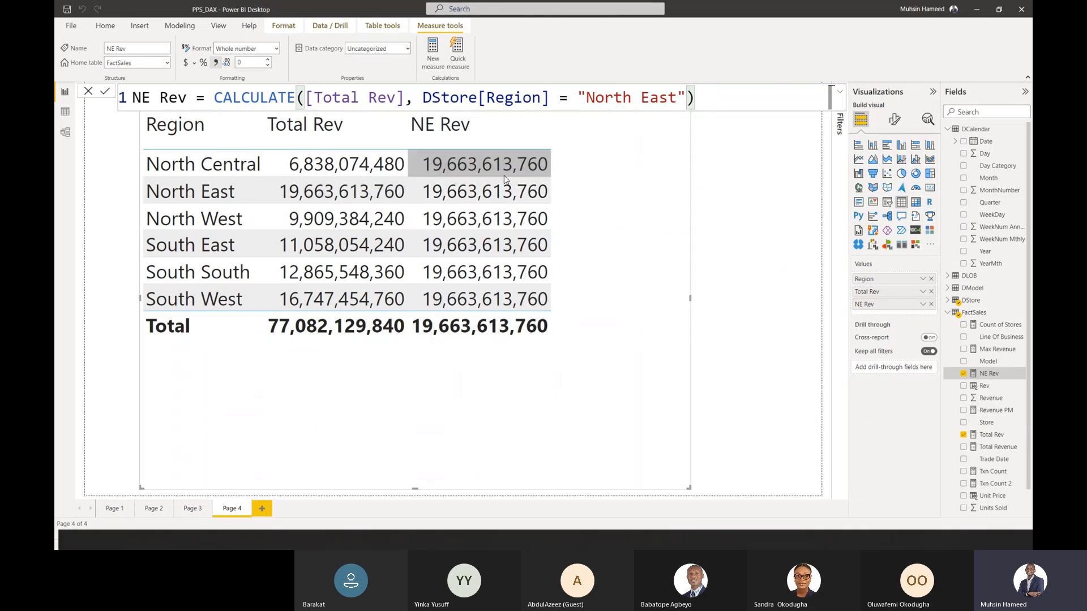
{"action": "left_click_drag", "start_coordinate": [404, 97], "coordinate": [219, 97]}
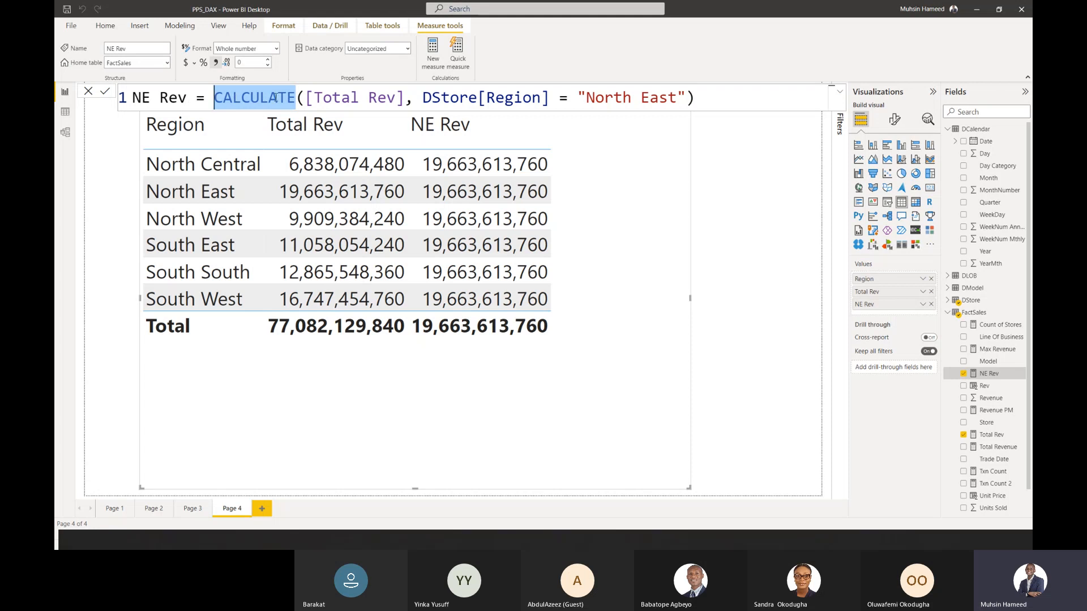
{"action": "left_click_drag", "start_coordinate": [304, 97], "coordinate": [410, 104]}
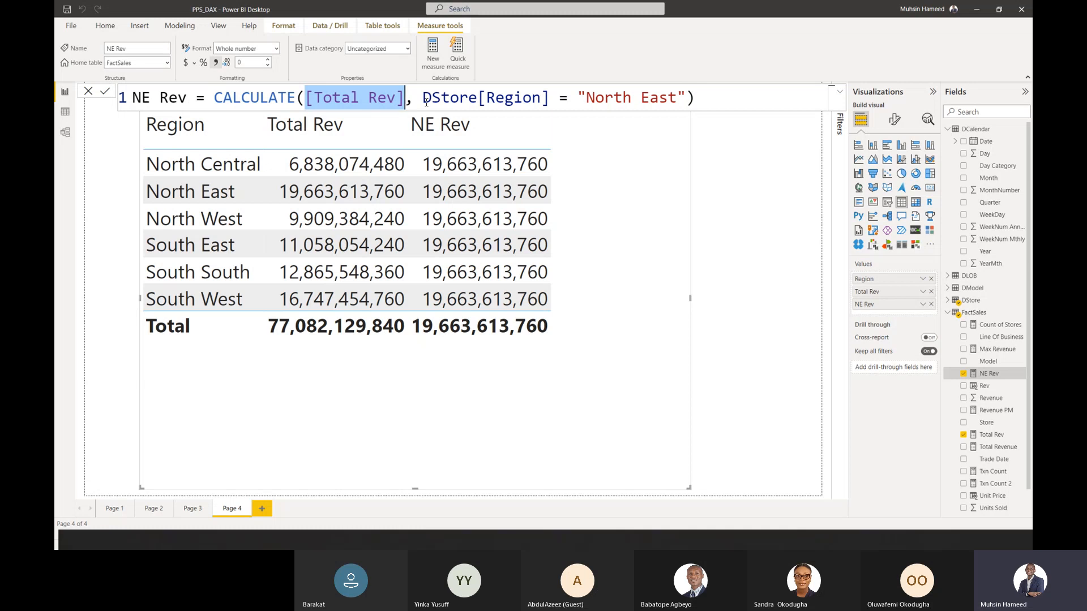
{"action": "left_click_drag", "start_coordinate": [423, 98], "coordinate": [577, 92]}
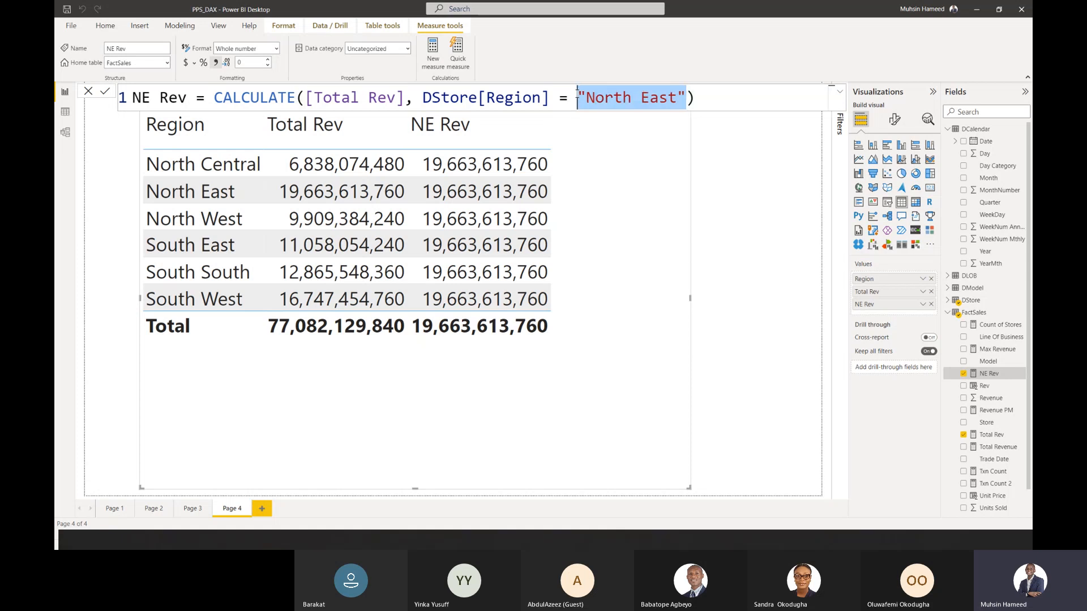
{"action": "mouse_move", "coordinate": [467, 303]}
{"action": "left_click", "coordinate": [632, 457]}
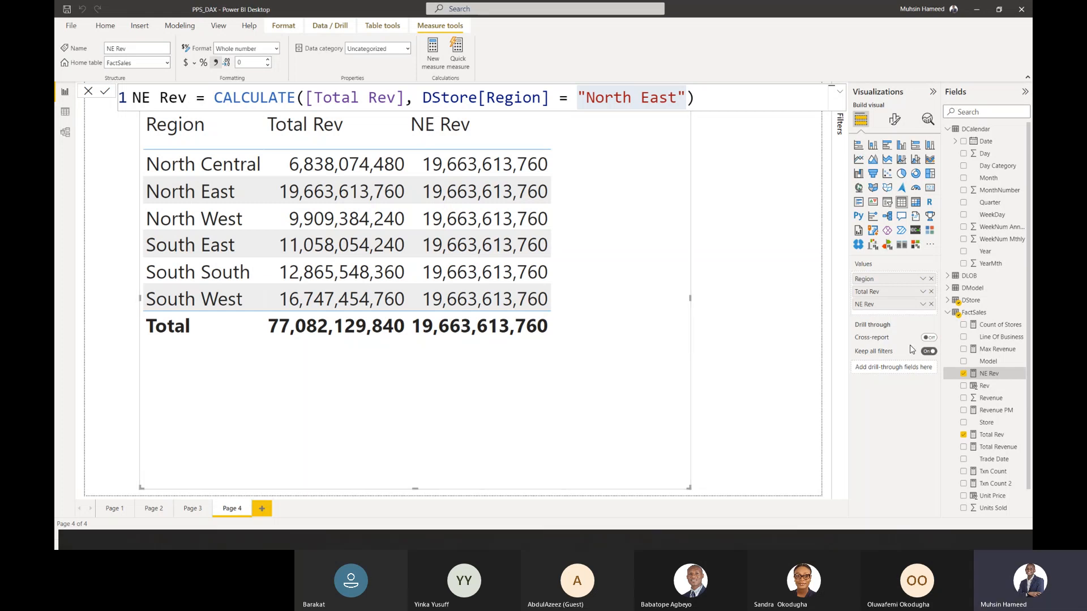
- Create a new measure in the FactSales table named Grand Rev that references the existing [Total Rev] measure
{"action": "right_click", "coordinate": [988, 315]}
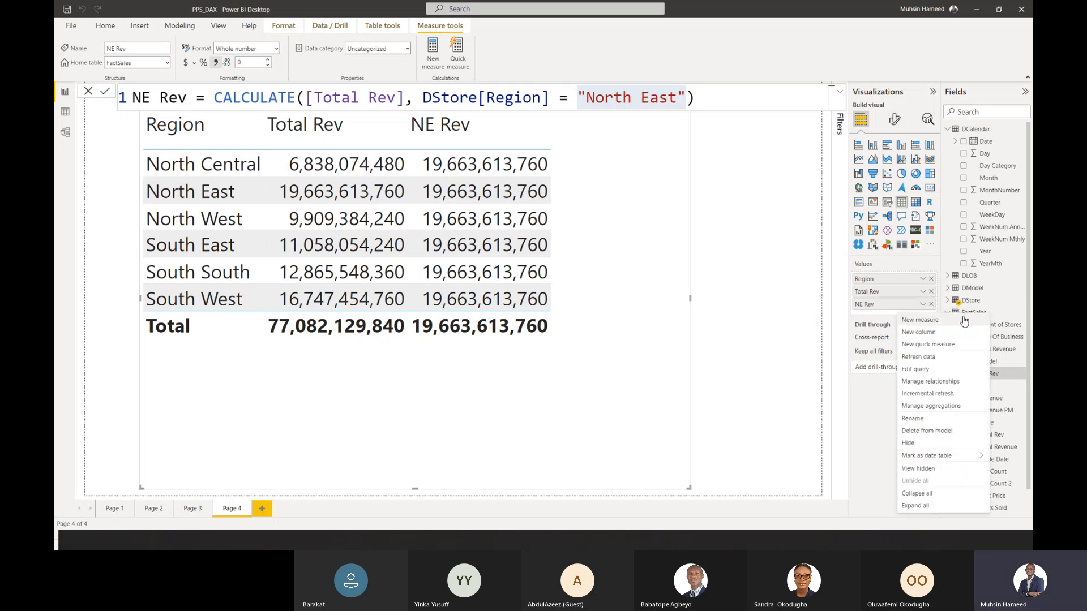
{"action": "left_click", "coordinate": [954, 318]}
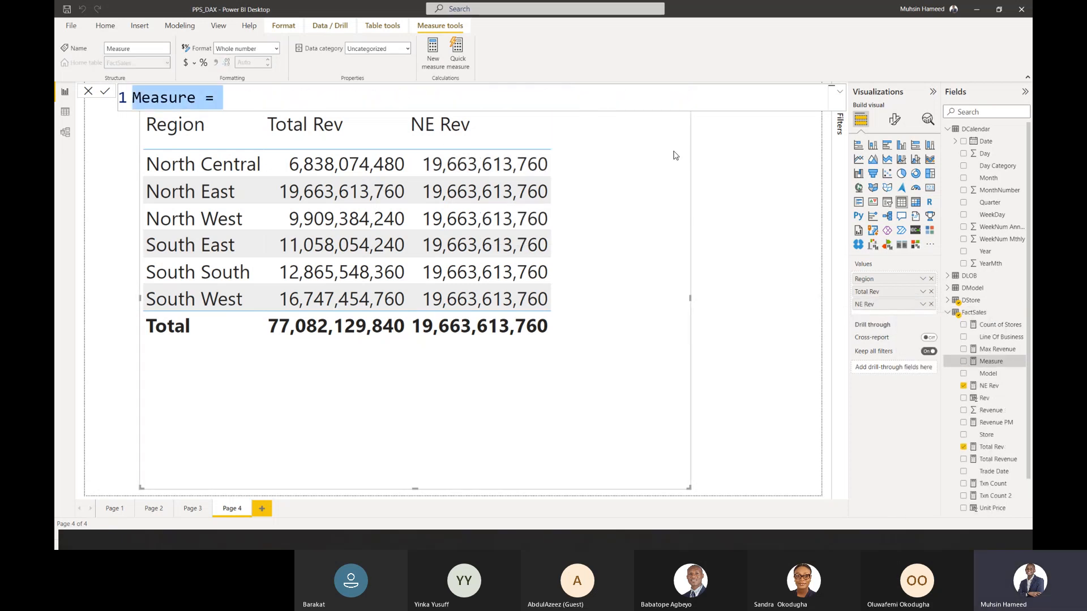
{"action": "type", "text": "G"}
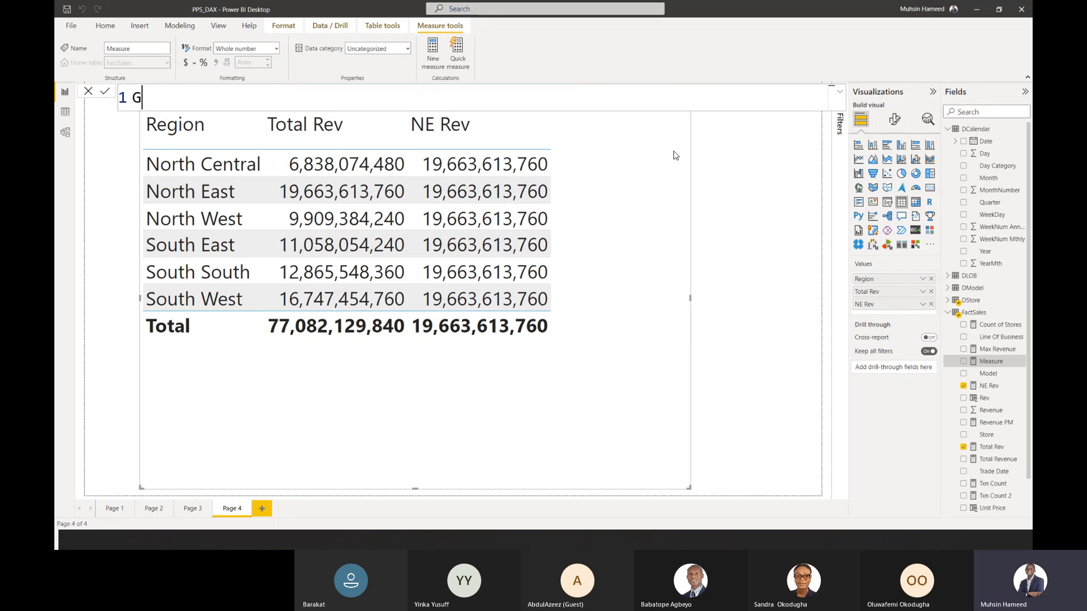
{"action": "type", "text": "rand Rev = [t"}
{"action": "key", "text": "Tab"}
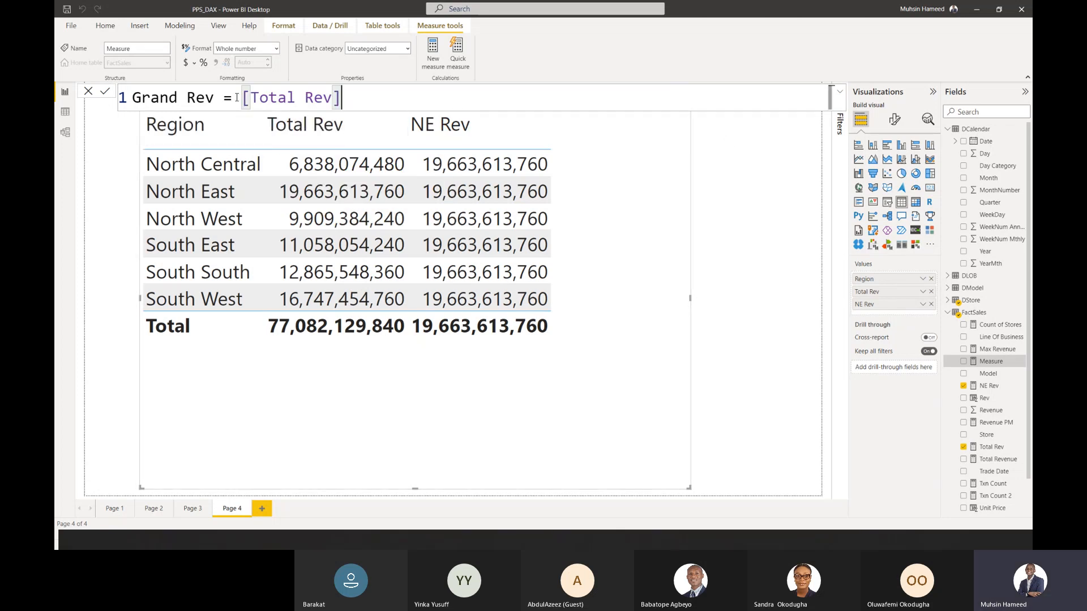
{"action": "left_click_drag", "start_coordinate": [237, 98], "coordinate": [377, 102]}
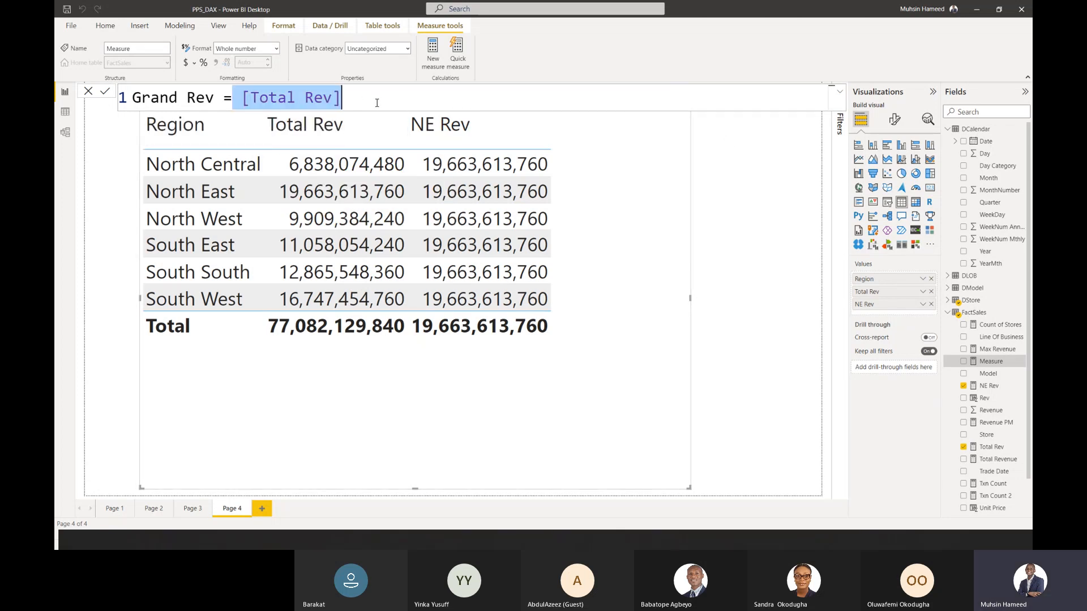
{"action": "left_click", "coordinate": [377, 103]}
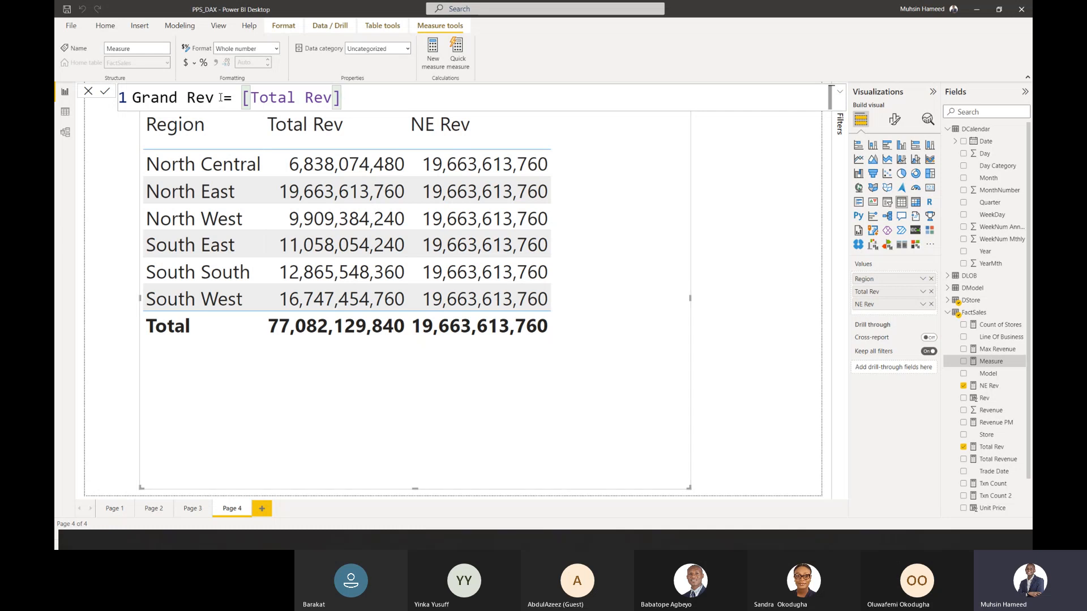
- Insert the CALCULATE function in front of [Total Rev] in the Grand Rev formula, making the measure its expression
{"action": "left_click", "coordinate": [243, 98]}
{"action": "type", "text": "csl"}
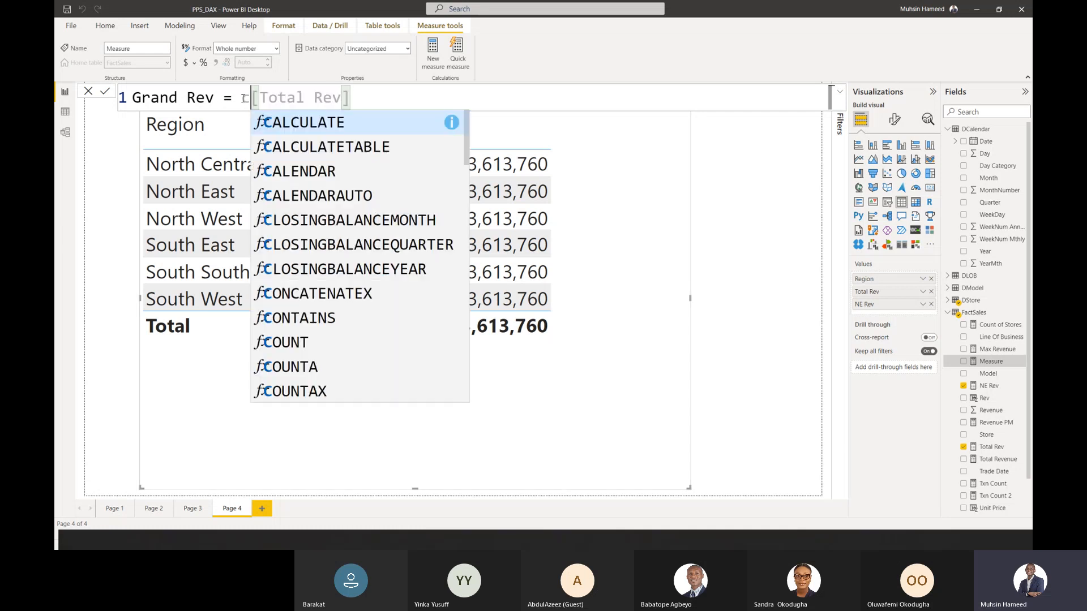
{"action": "key", "text": "BackSpace"}
{"action": "key", "text": "BackSpace"}
{"action": "type", "text": "al"}
{"action": "key", "text": "Tab"}
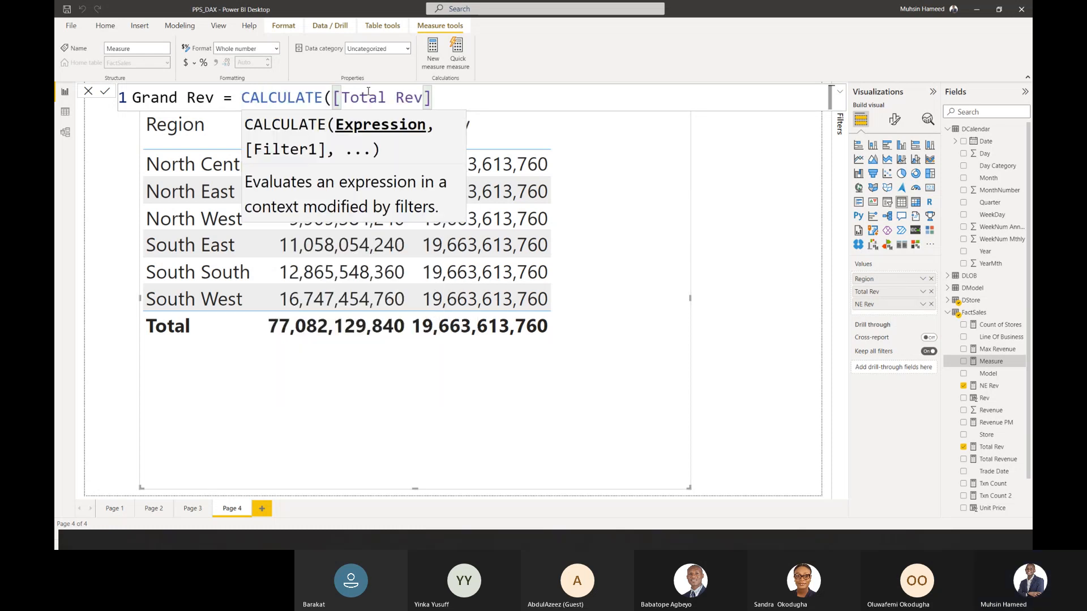
- Add All(DStore[Region]) as the filter argument of CALCULATE, close both functions and commit the Grand Rev formula
{"action": "left_click", "coordinate": [439, 92]}
{"action": "type", "text": ", "}
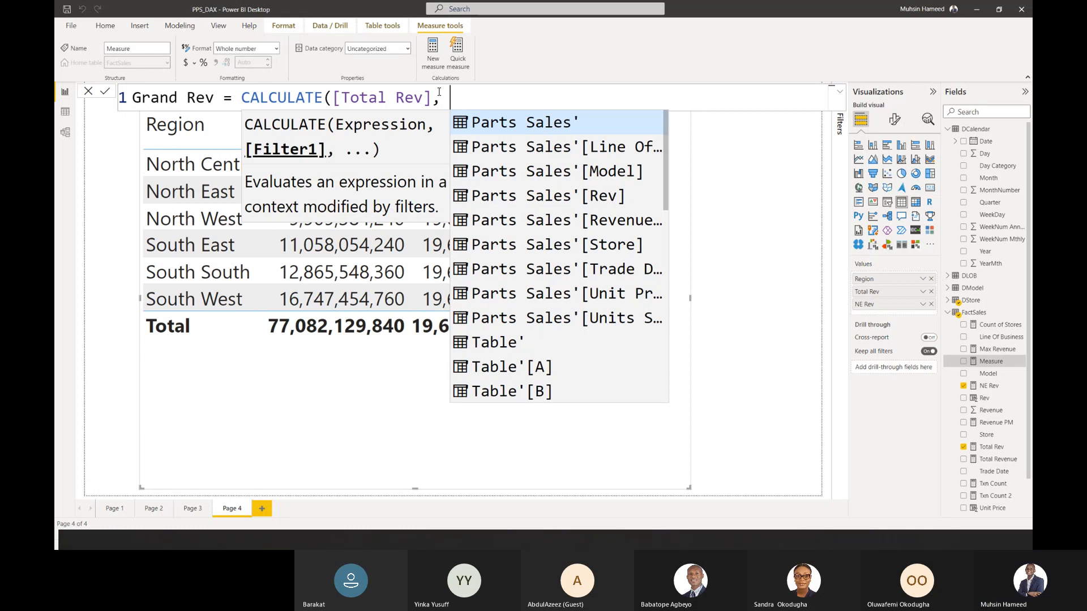
{"action": "type", "text": "All"}
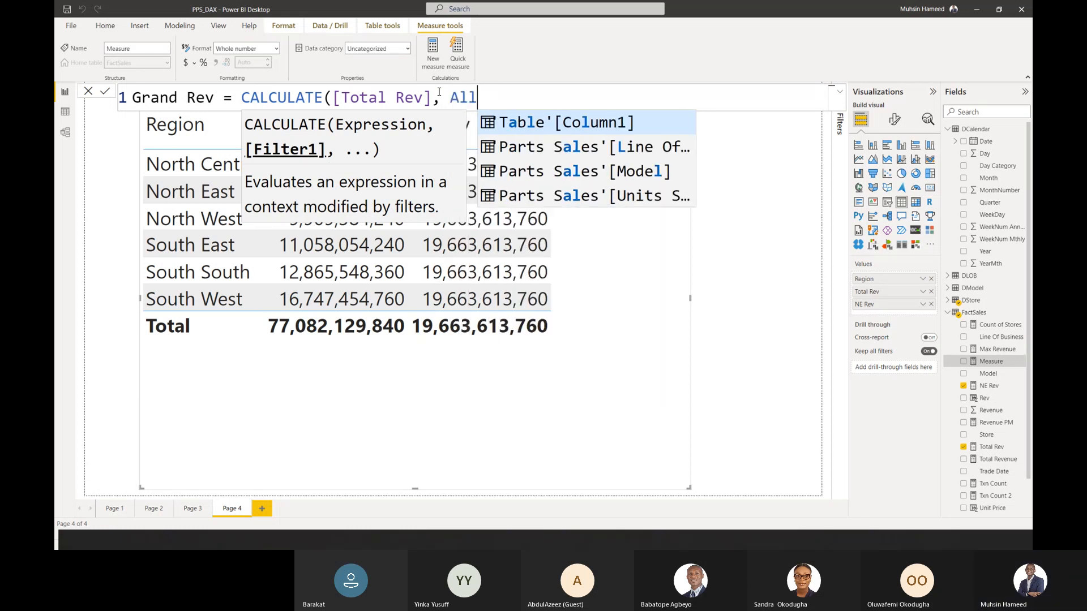
{"action": "type", "text": "("}
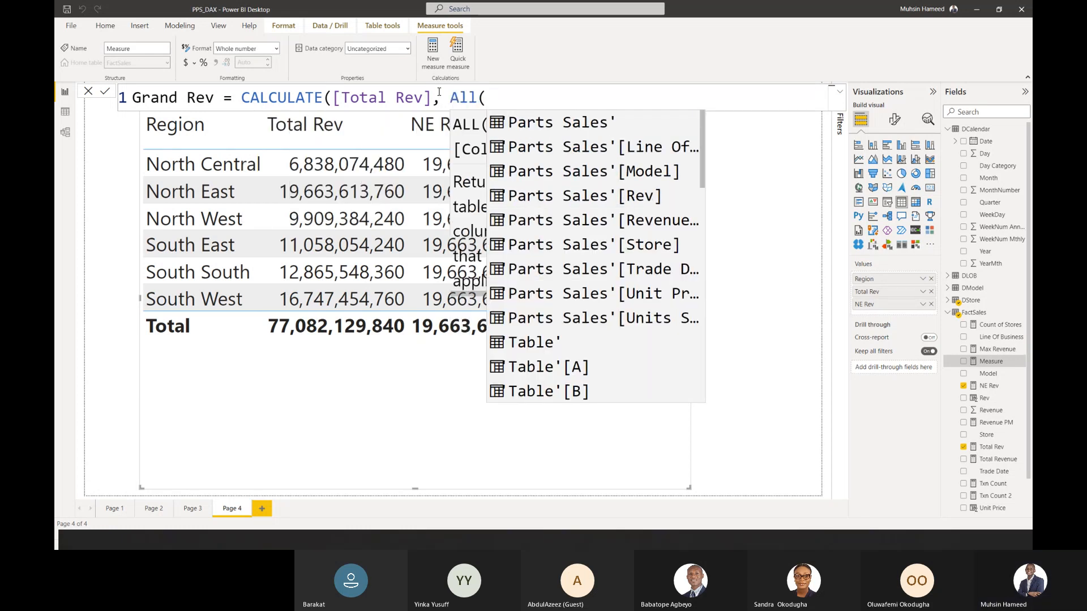
{"action": "type", "text": "DStore[Reg"}
{"action": "key", "text": "Tab"}
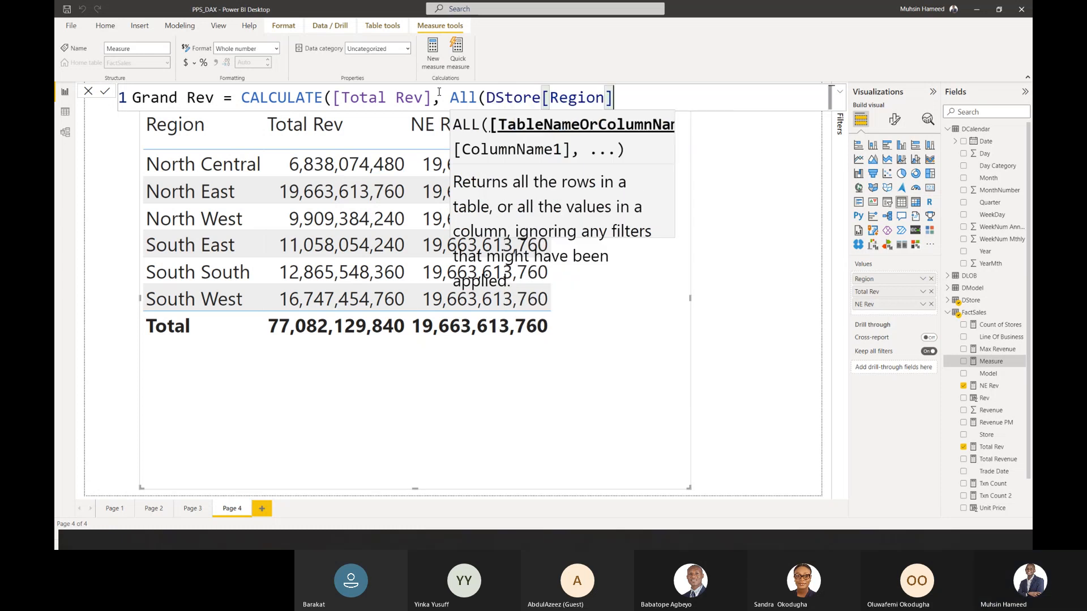
{"action": "type", "text": ")"}
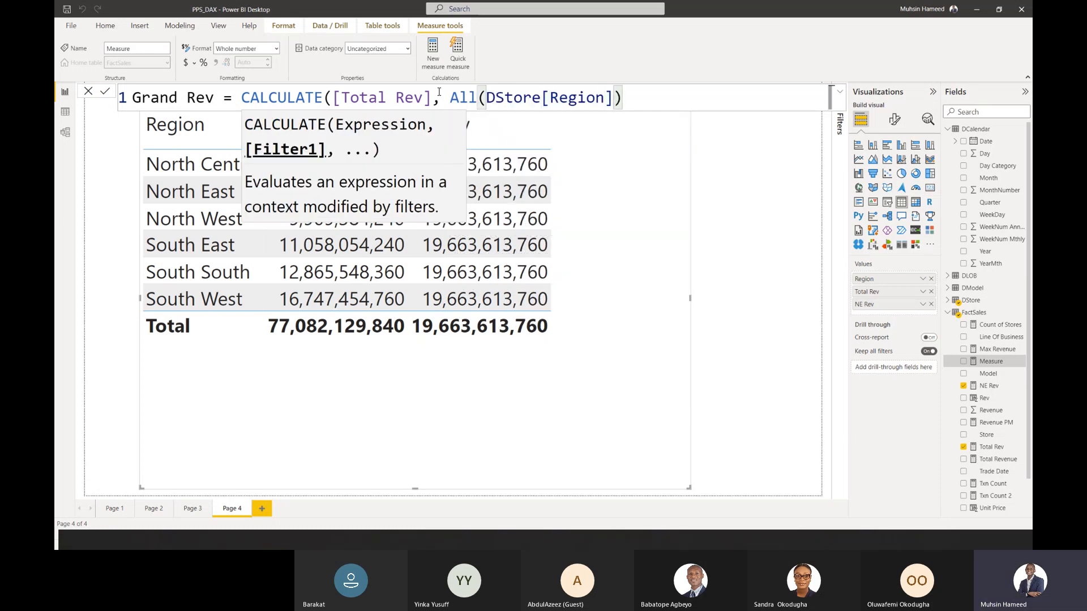
{"action": "type", "text": ")"}
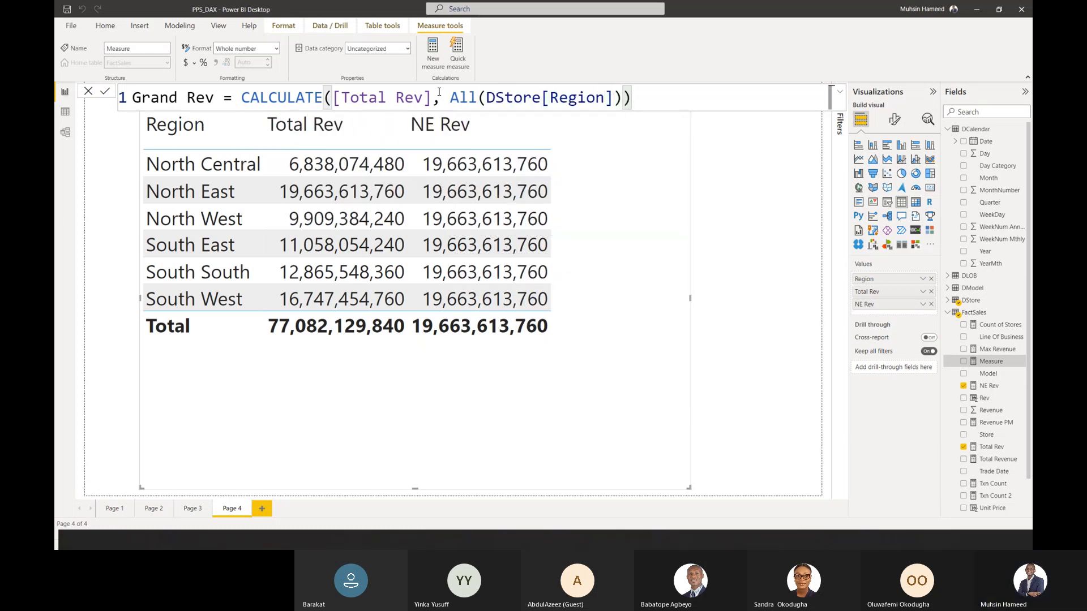
{"action": "key", "text": "Return"}
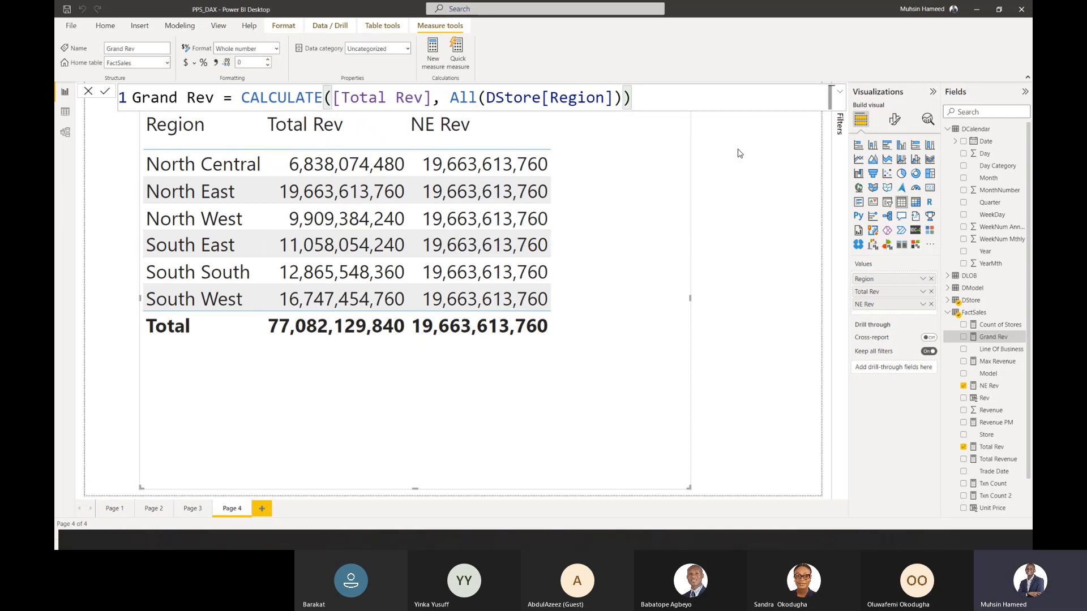
- Add the Grand Rev measure to the region table and format it with a thousands separator
{"action": "left_click_drag", "start_coordinate": [994, 336], "coordinate": [611, 242]}
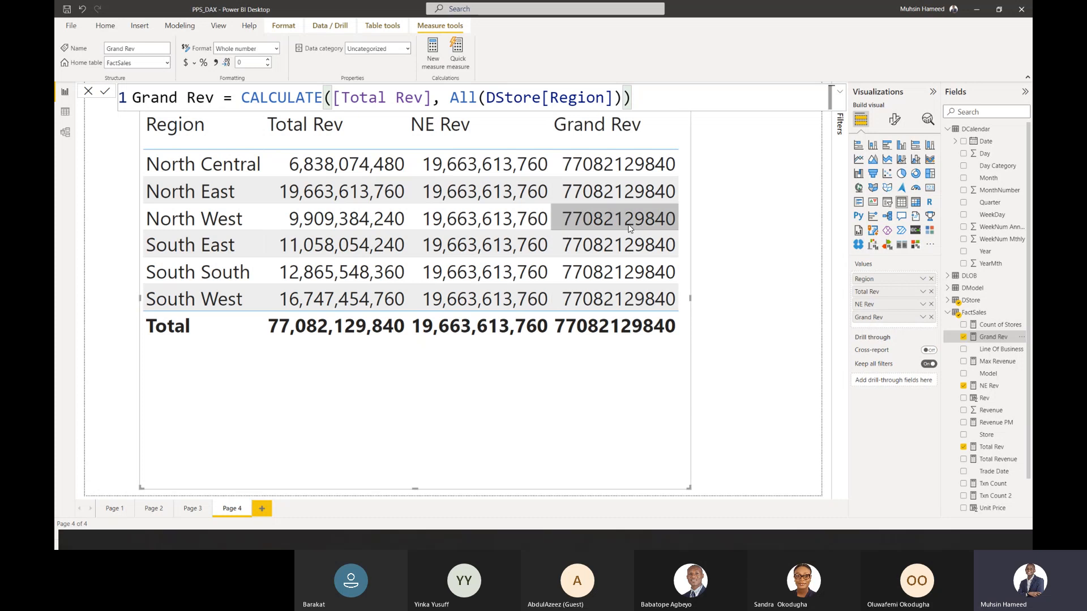
{"action": "left_click_drag", "start_coordinate": [477, 97], "coordinate": [451, 104]}
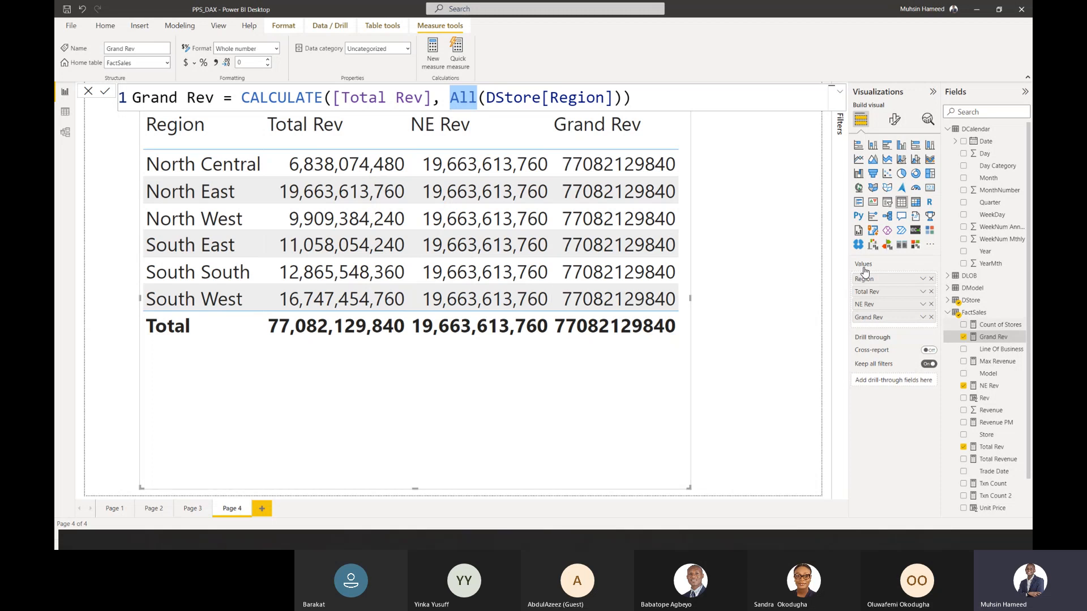
{"action": "left_click", "coordinate": [220, 63]}
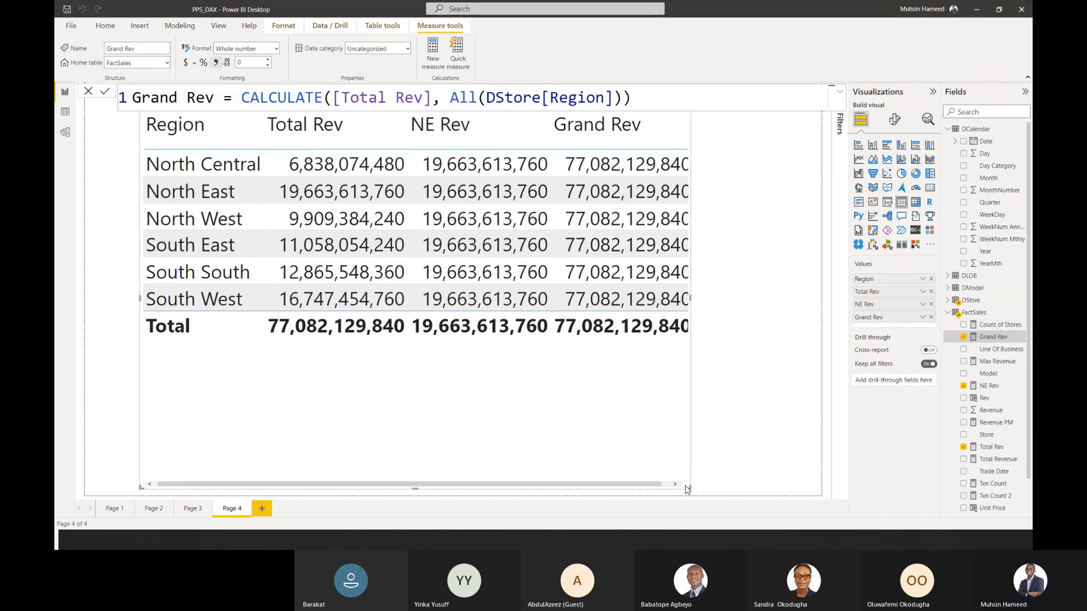
- Move the region table to the left edge of the page and enlarge it to fill the page width
{"action": "left_click_drag", "start_coordinate": [688, 488], "coordinate": [794, 503]}
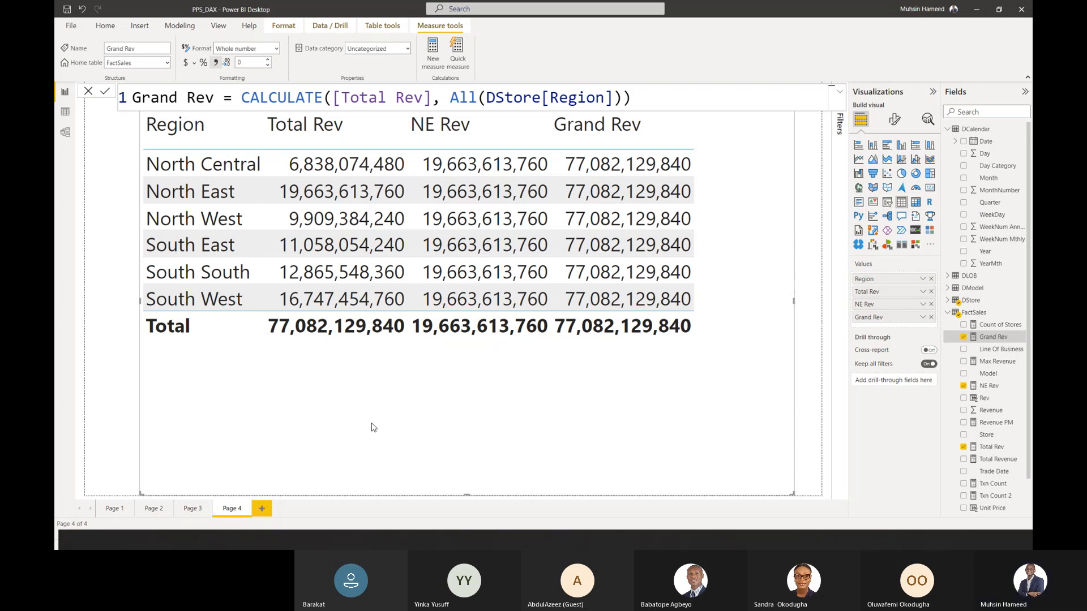
{"action": "left_click_drag", "start_coordinate": [371, 427], "coordinate": [300, 428]}
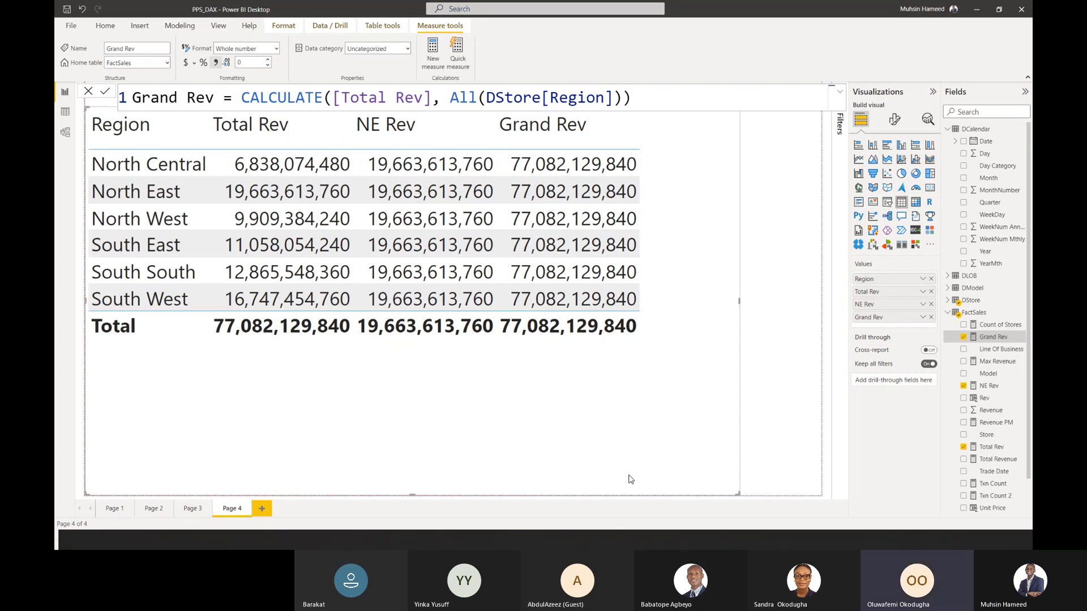
{"action": "left_click_drag", "start_coordinate": [735, 491], "coordinate": [821, 494]}
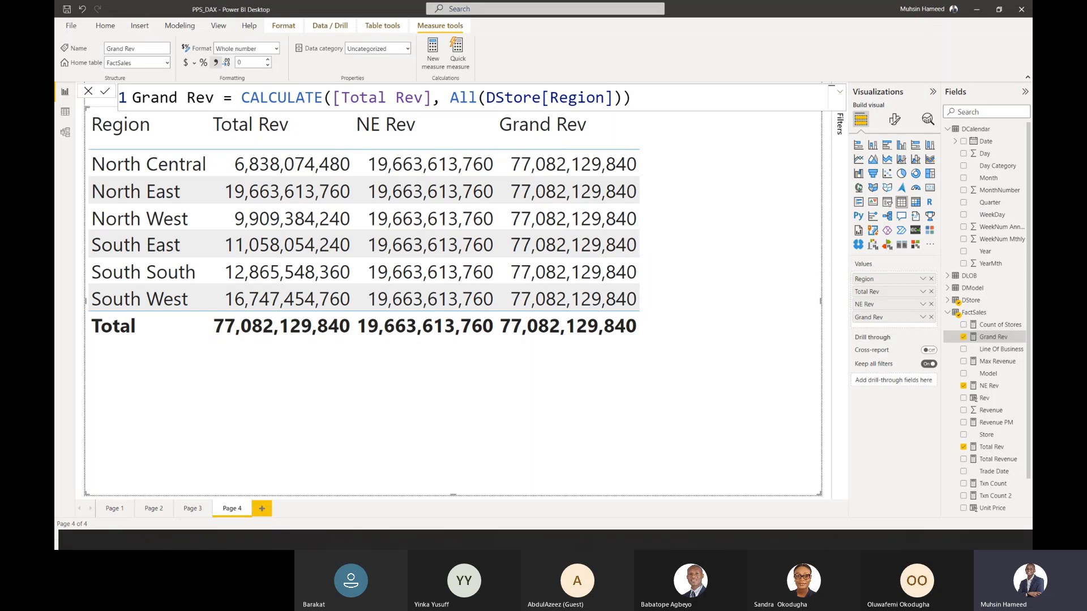
- Switch to the Edge browser, search for DAX documentation in a new tab and open Microsoft's Data Analysis Expressions (DAX) Reference
{"action": "left_click_drag", "start_coordinate": [55, 169], "coordinate": [530, 2]}
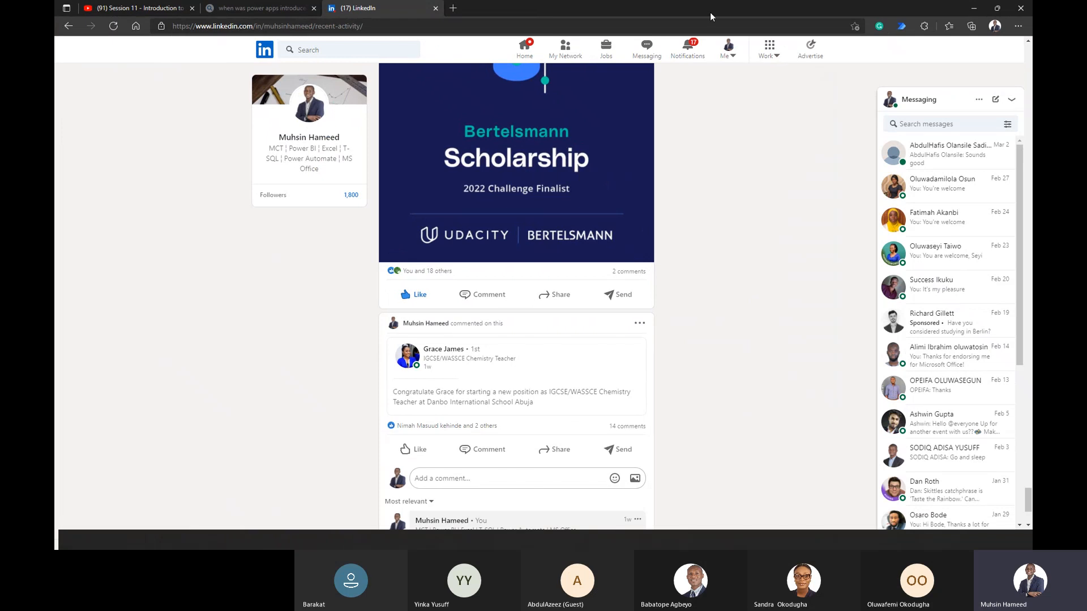
{"action": "left_click", "coordinate": [453, 8]}
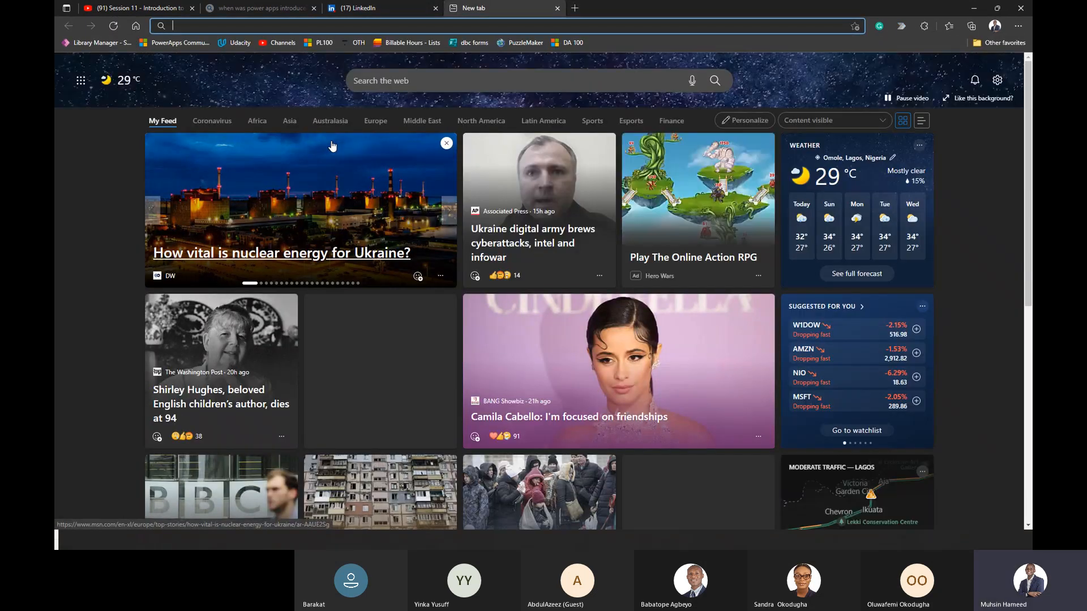
{"action": "type", "text": "DAx"}
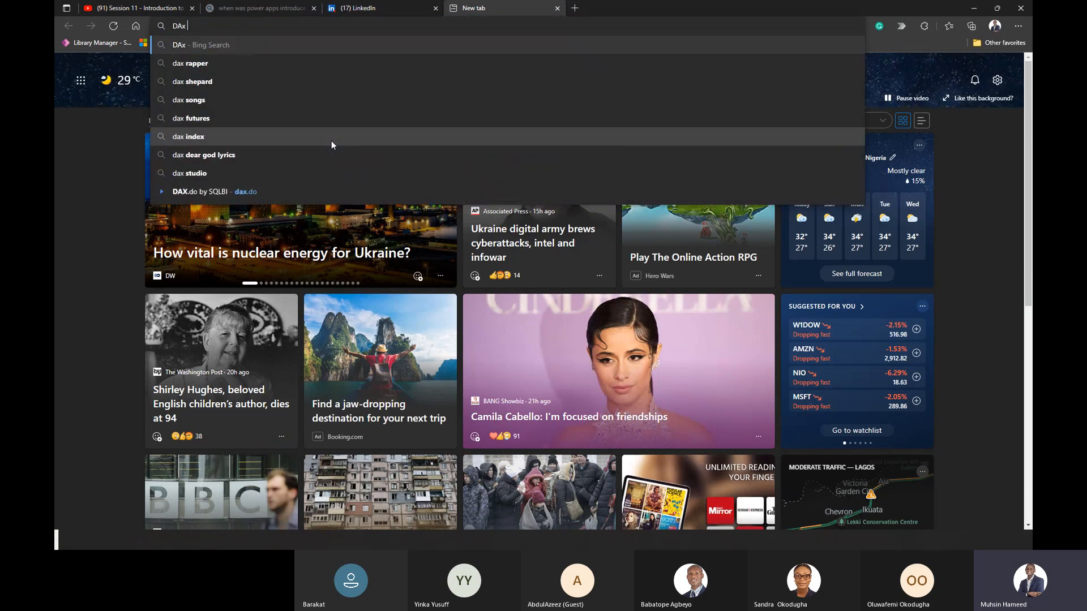
{"action": "type", "text": " docume"}
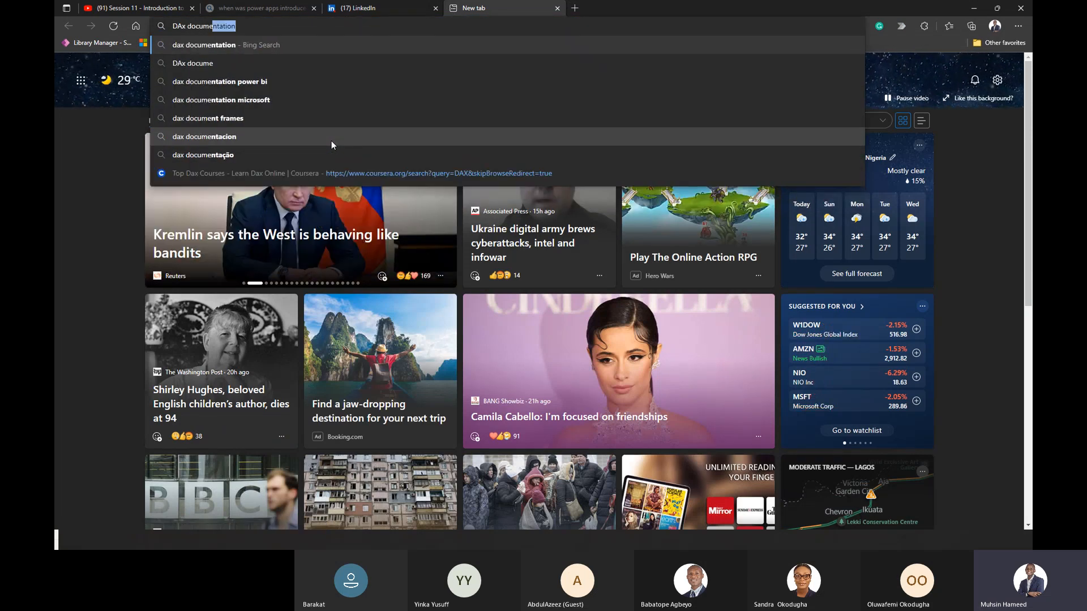
{"action": "key", "text": "Return"}
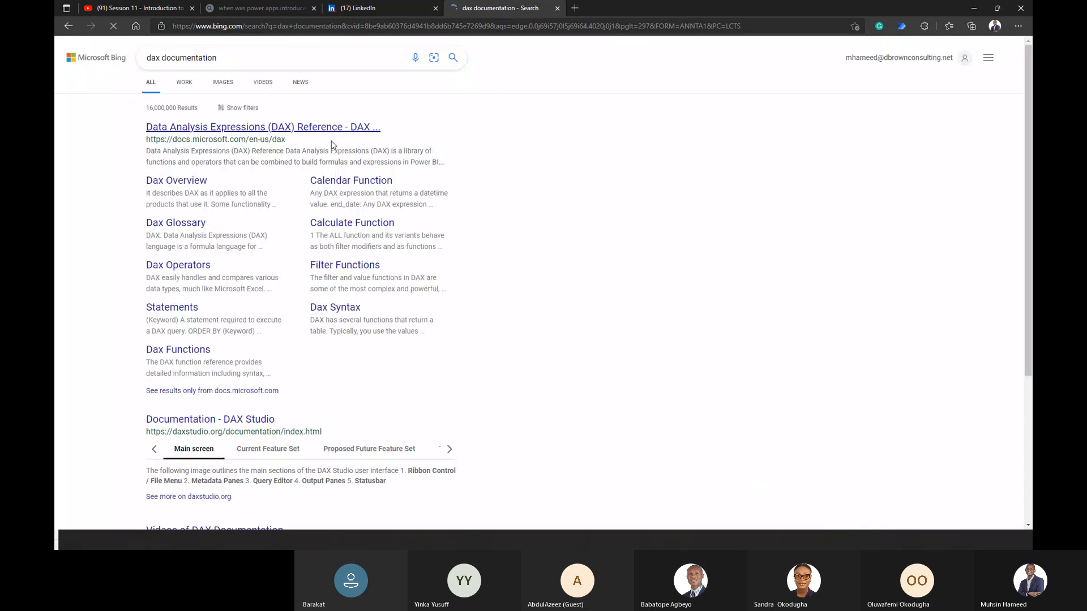
{"action": "left_click", "coordinate": [236, 128]}
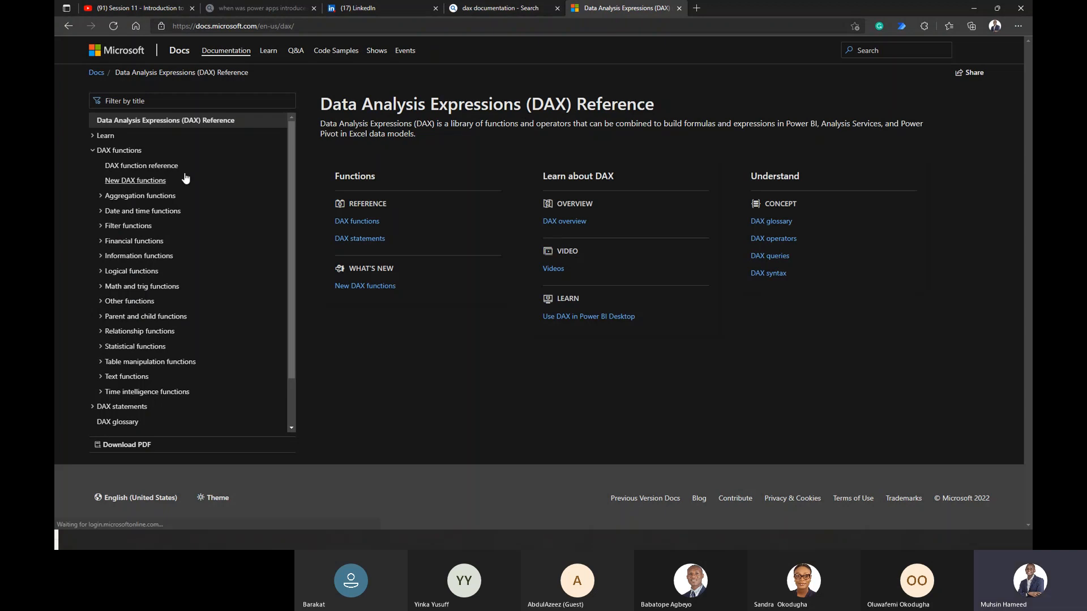
- Expand the Filter functions group under DAX functions and open the documentation article for the ALL function
{"action": "left_click", "coordinate": [94, 152]}
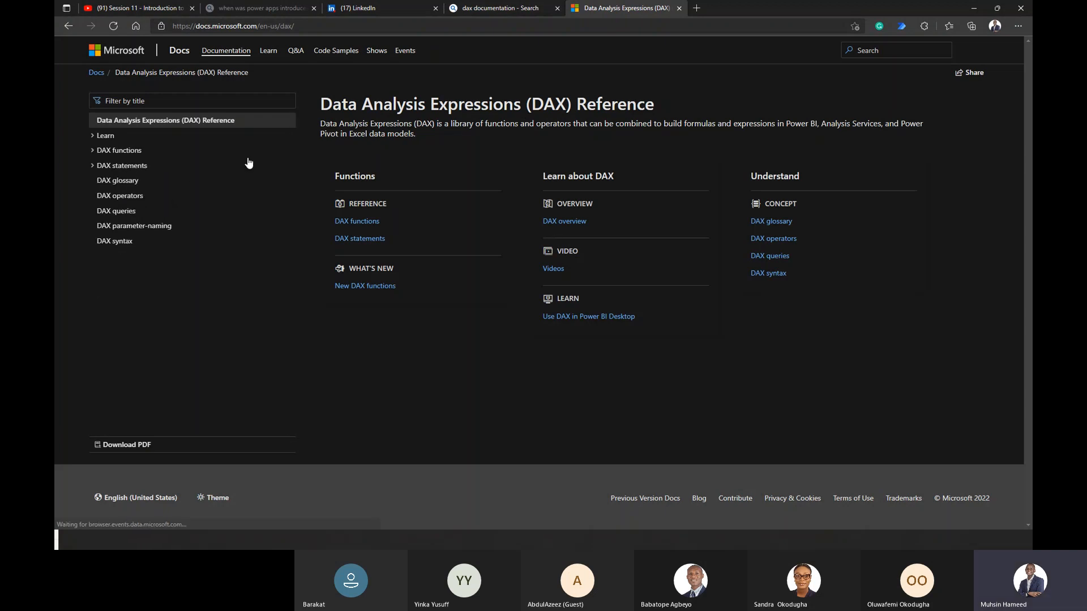
{"action": "left_click", "coordinate": [94, 152]}
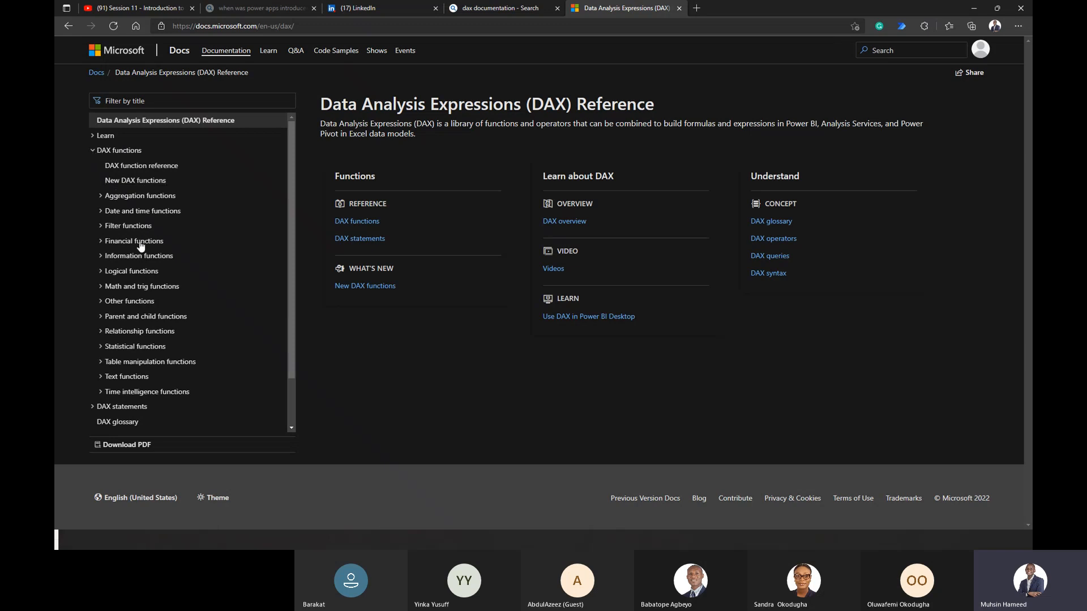
{"action": "scroll", "coordinate": [124, 207], "scroll_direction": "down", "scroll_amount": 1}
{"action": "scroll", "coordinate": [124, 208], "scroll_direction": "up", "scroll_amount": 1}
{"action": "left_click", "coordinate": [100, 227]}
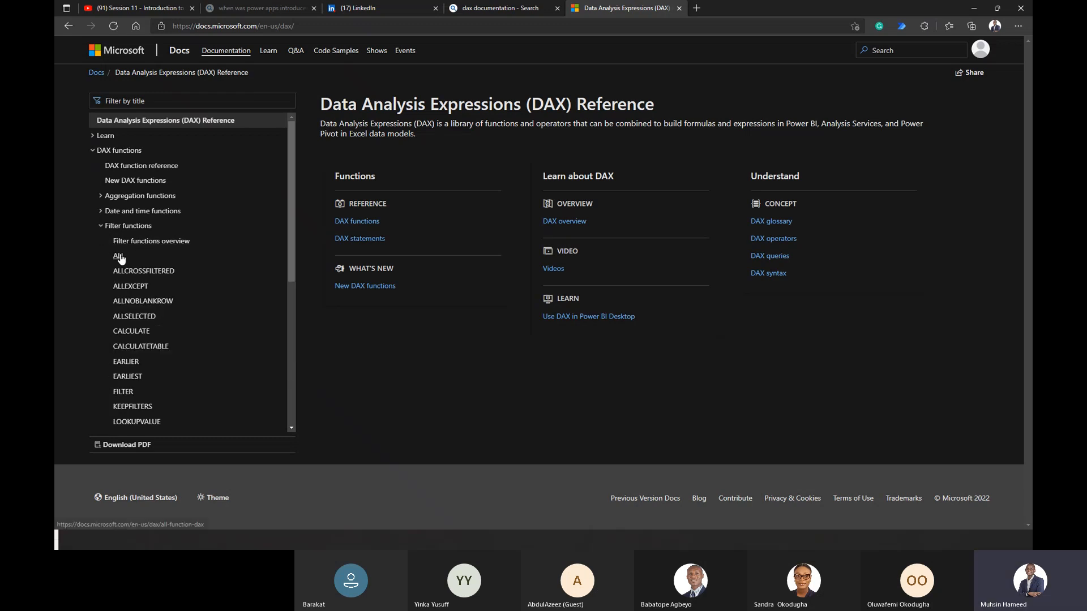
{"action": "scroll", "coordinate": [120, 259], "scroll_direction": "down", "scroll_amount": 1}
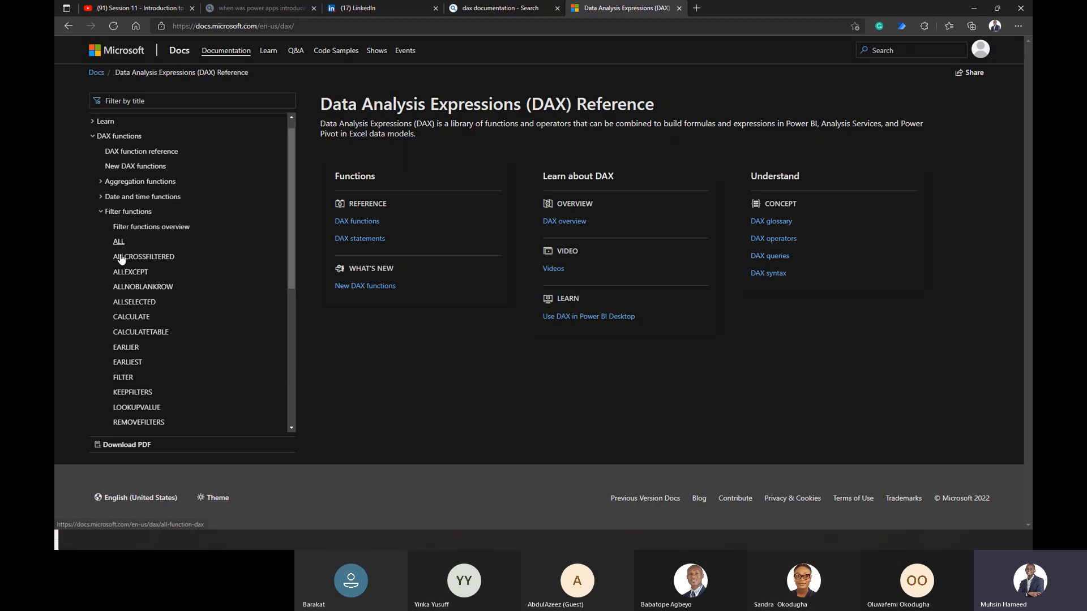
{"action": "left_click", "coordinate": [119, 243]}
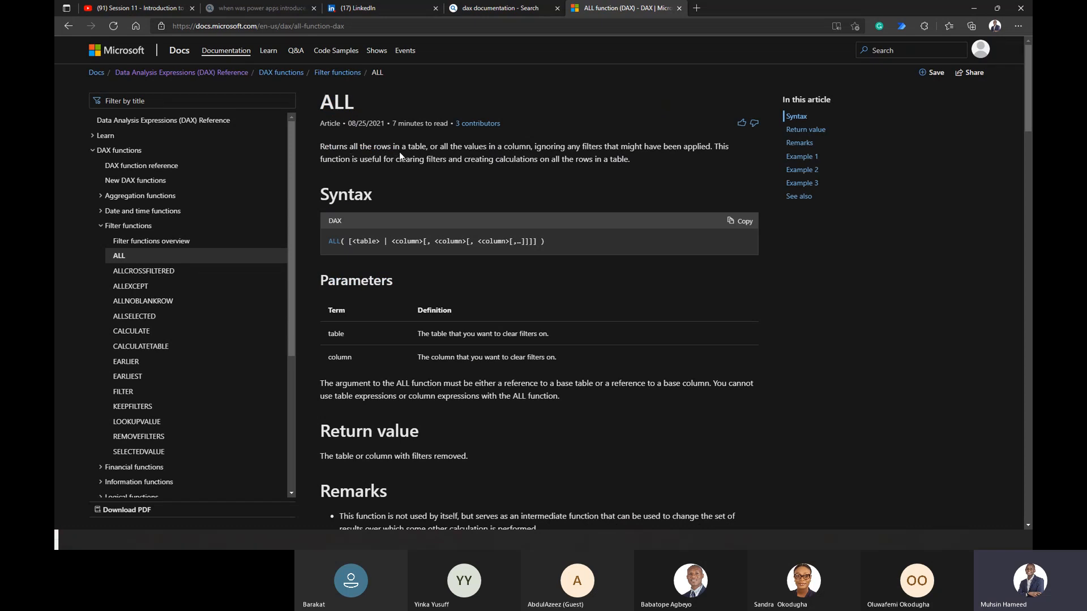
- Examine the ALL article's description of ignoring applied filters, its parameters and remarks, comparing it with the Grand Rev column in Power BI
{"action": "left_click_drag", "start_coordinate": [426, 147], "coordinate": [349, 147]}
{"action": "left_click_drag", "start_coordinate": [533, 147], "coordinate": [649, 156]}
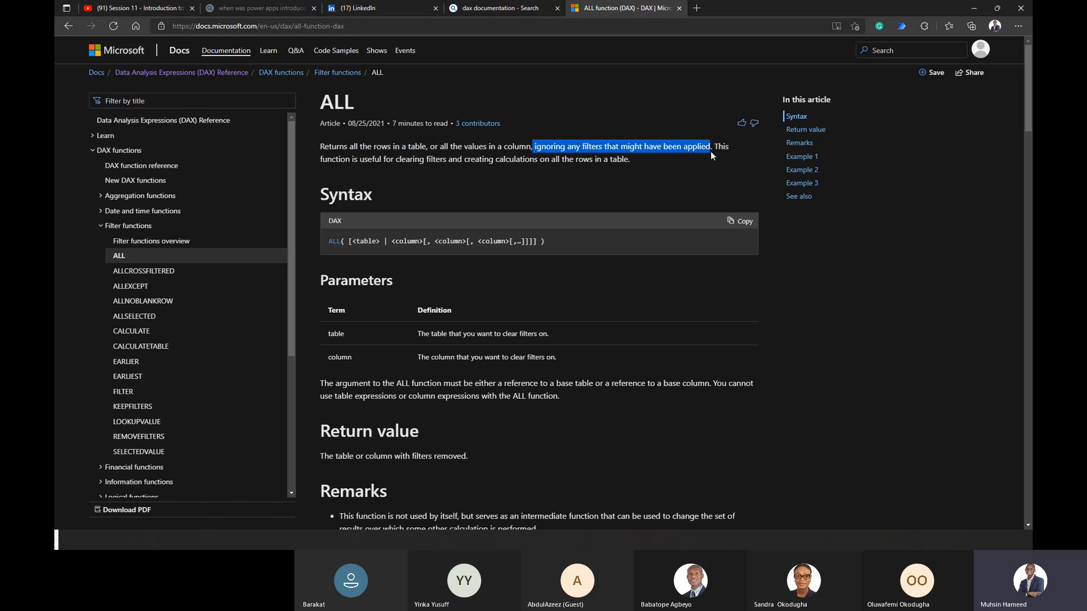
{"action": "key", "text": "alt+Tab"}
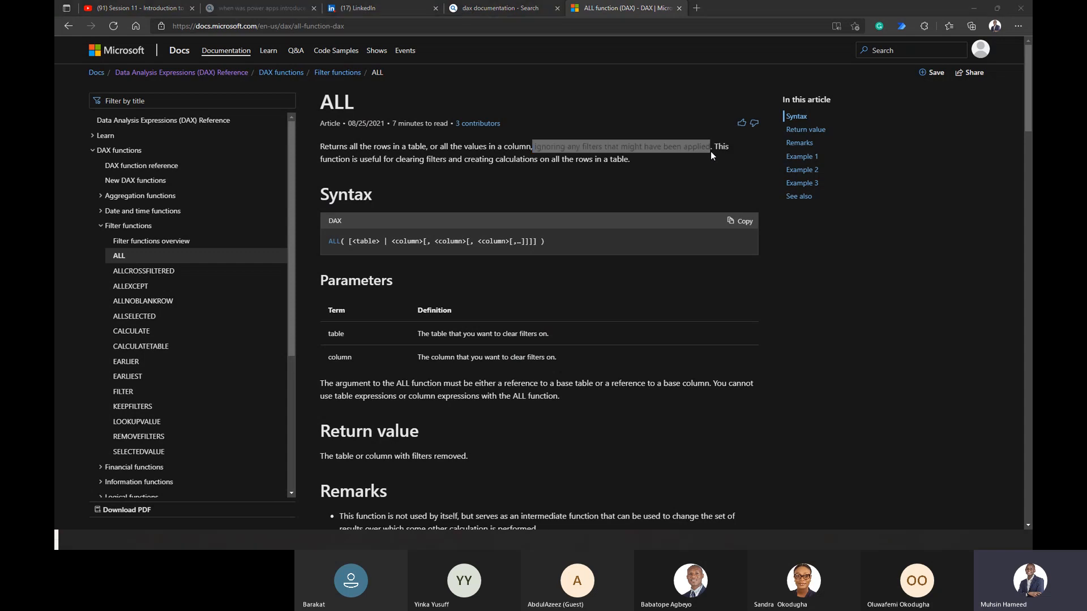
{"action": "key", "text": "alt+Tab"}
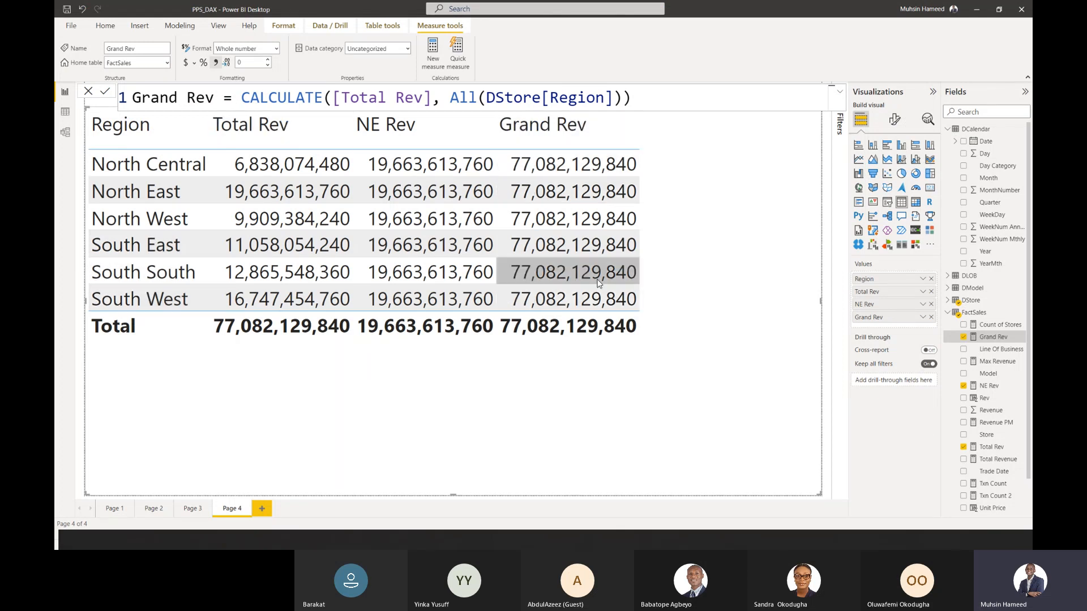
{"action": "key", "text": "alt+Tab"}
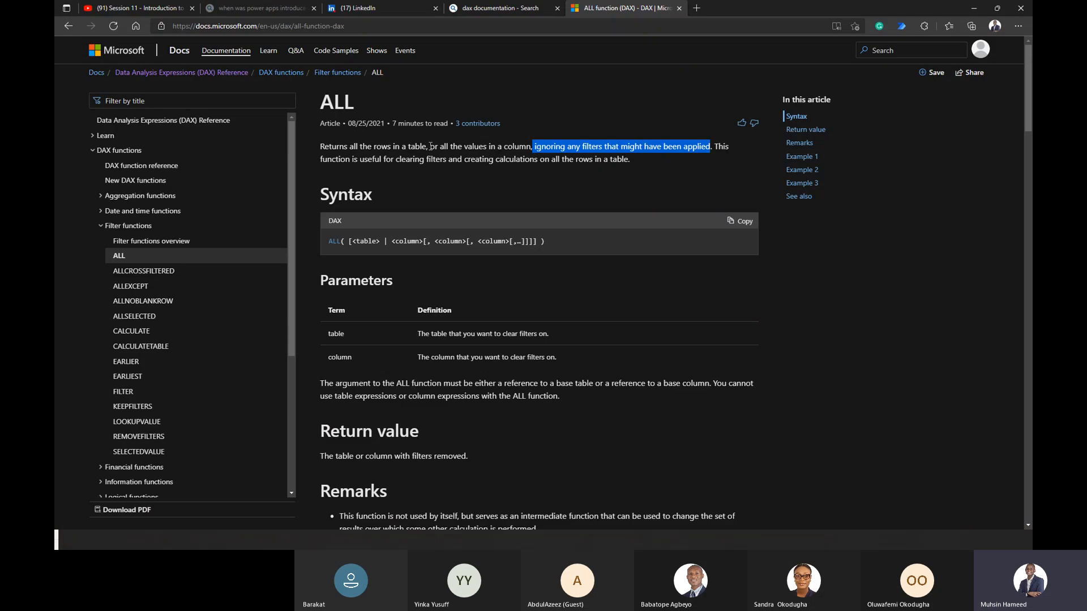
{"action": "scroll", "coordinate": [144, 271], "scroll_direction": "down", "scroll_amount": 1}
{"action": "scroll", "coordinate": [158, 170], "scroll_direction": "up", "scroll_amount": 2}
{"action": "scroll", "coordinate": [438, 322], "scroll_direction": "down", "scroll_amount": 4}
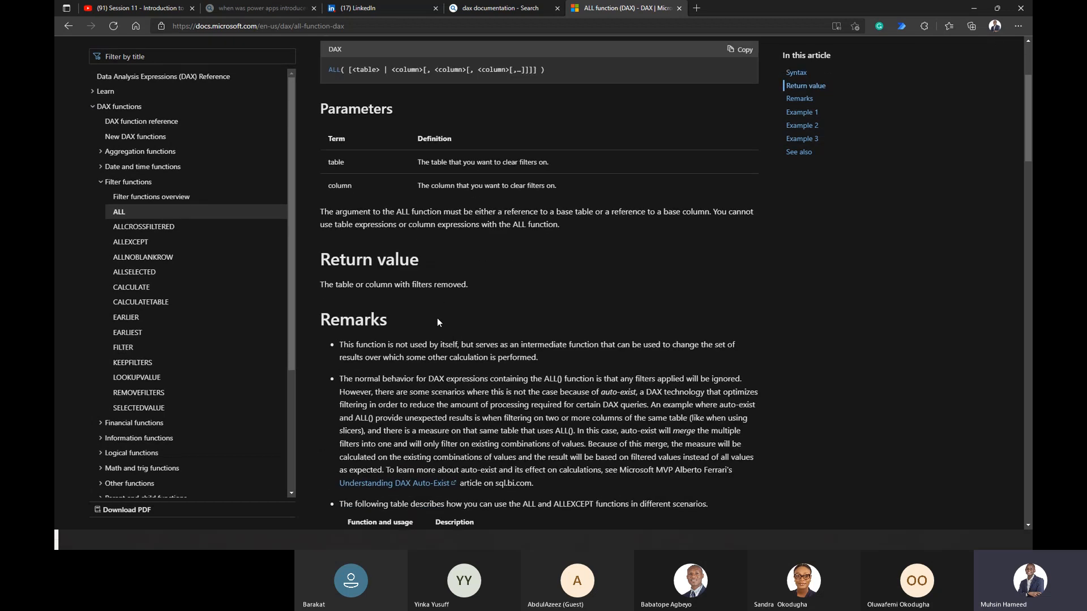
{"action": "scroll", "coordinate": [252, 240], "scroll_direction": "up", "scroll_amount": 2}
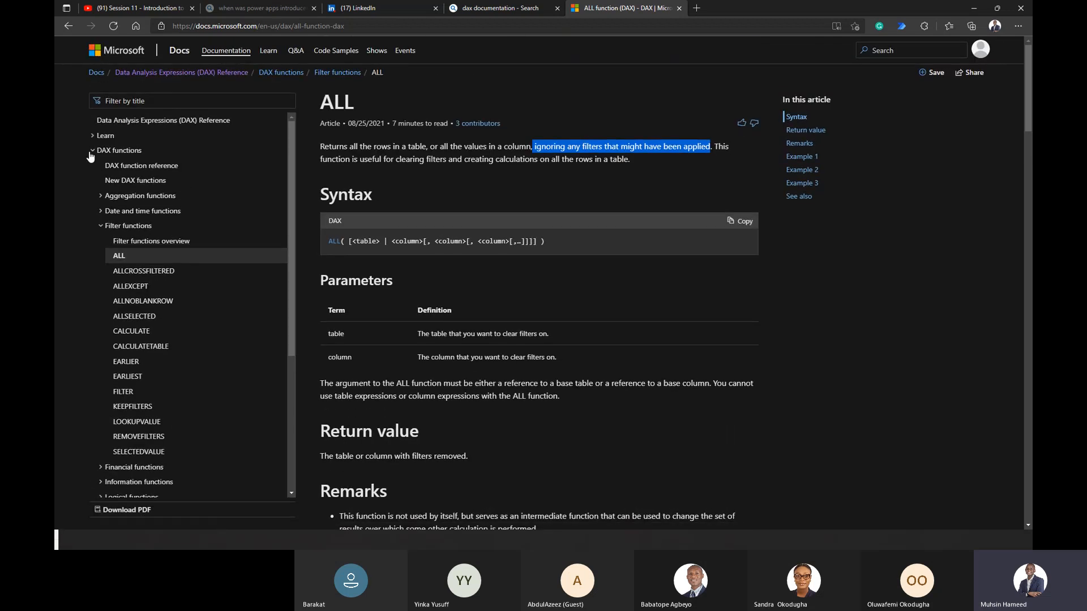
- Browse the DAX function groups in the documentation, reviewing the functions under Logical functions and Aggregation functions
{"action": "left_click", "coordinate": [91, 152]}
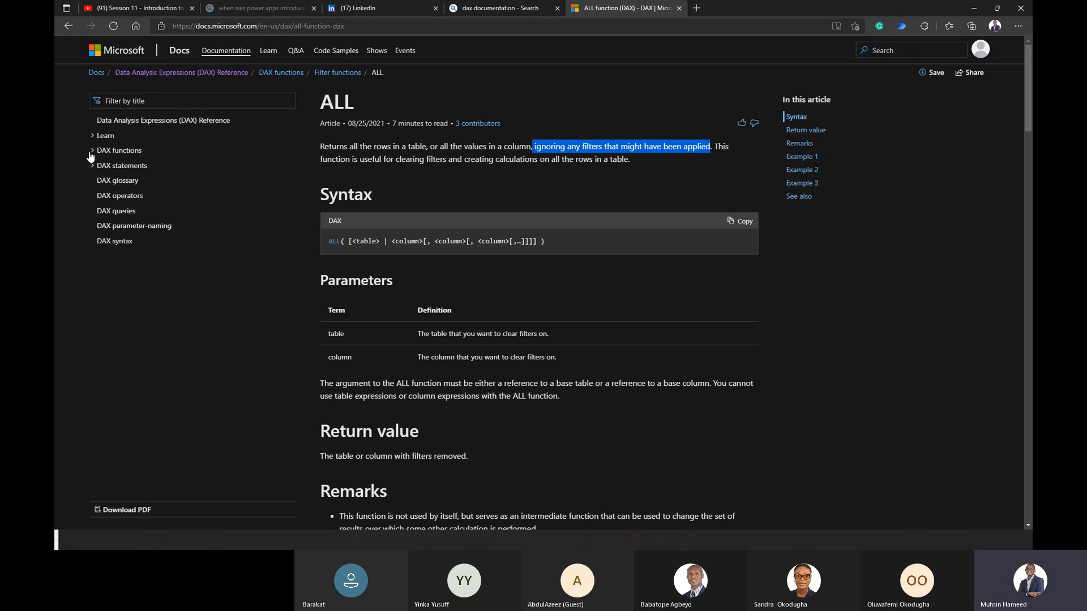
{"action": "left_click", "coordinate": [91, 151]}
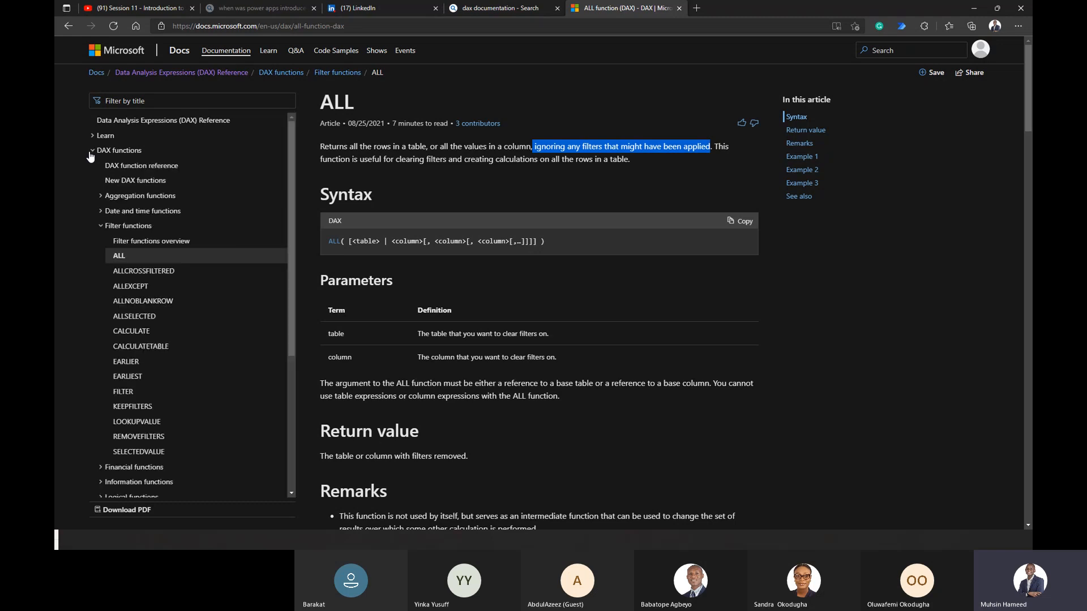
{"action": "left_click", "coordinate": [100, 226]}
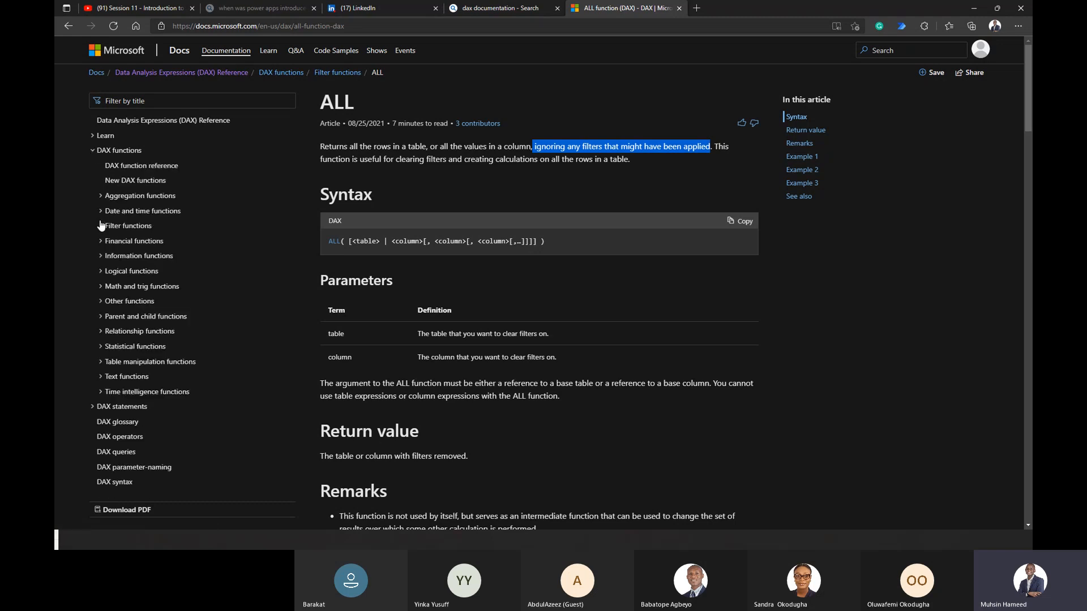
{"action": "left_click", "coordinate": [102, 272]}
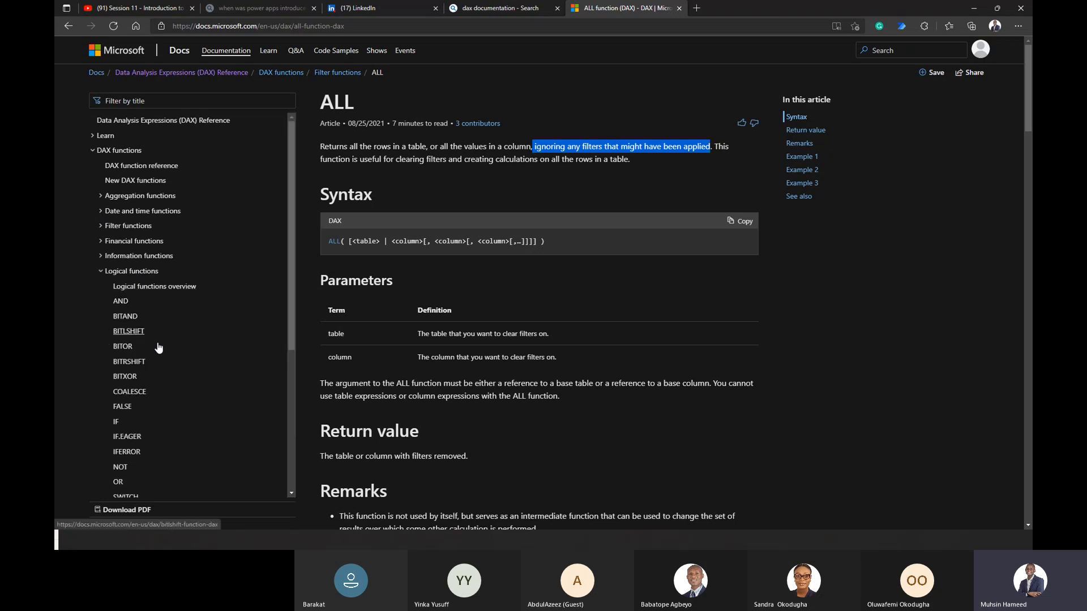
{"action": "scroll", "coordinate": [144, 368], "scroll_direction": "down", "scroll_amount": 3}
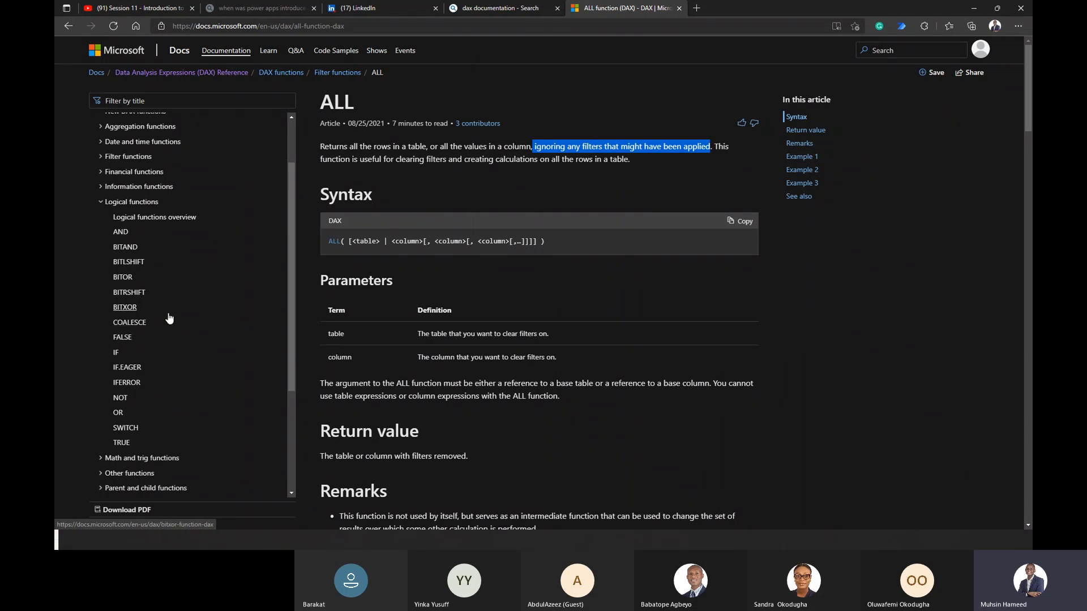
{"action": "scroll", "coordinate": [169, 318], "scroll_direction": "up", "scroll_amount": 1}
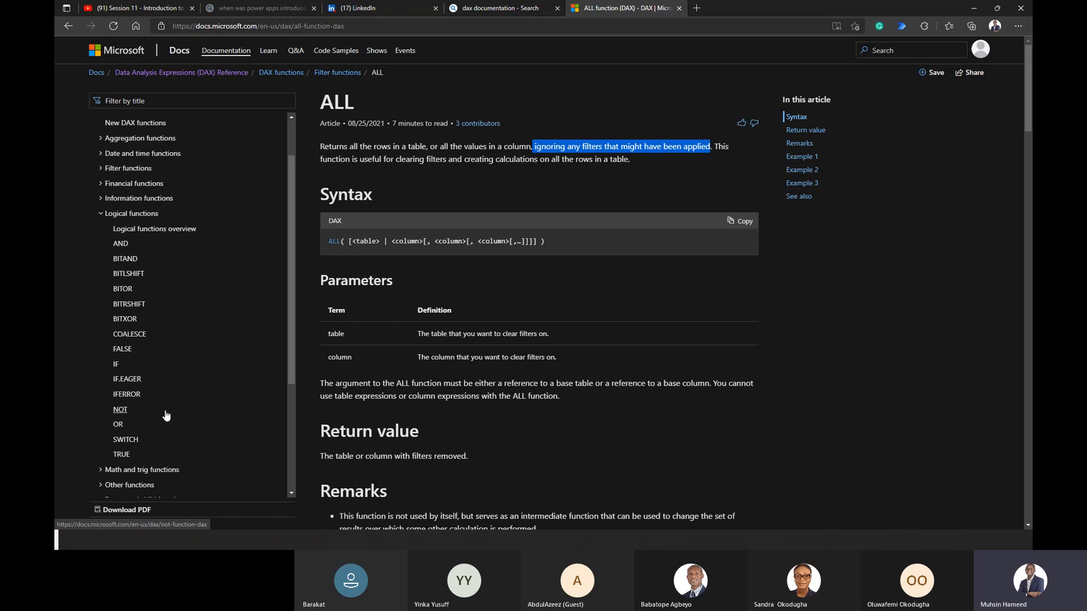
{"action": "left_click", "coordinate": [100, 139]}
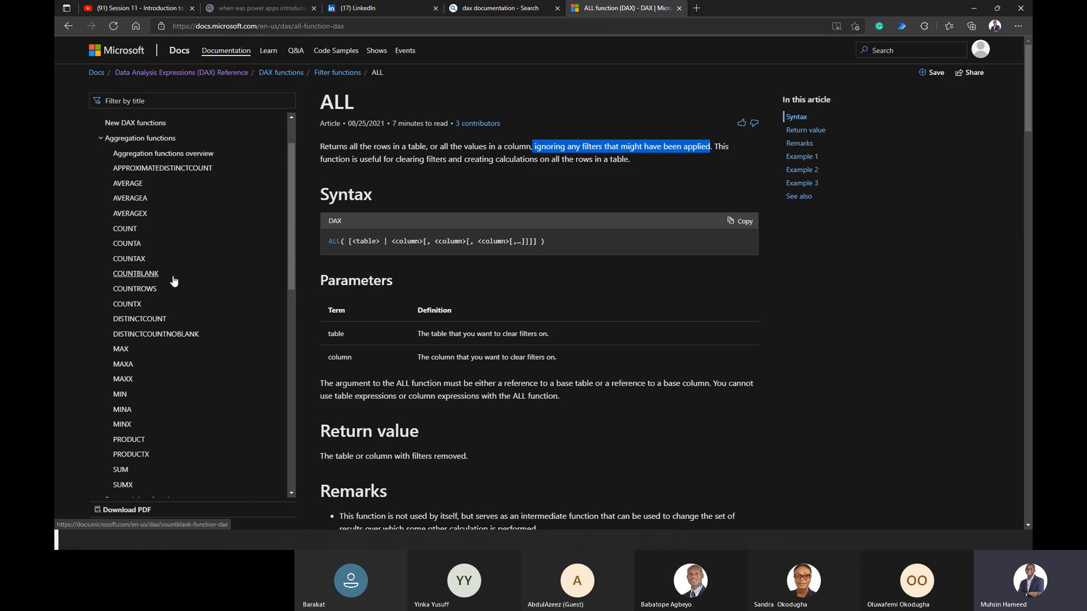
{"action": "scroll", "coordinate": [174, 281], "scroll_direction": "down", "scroll_amount": 3}
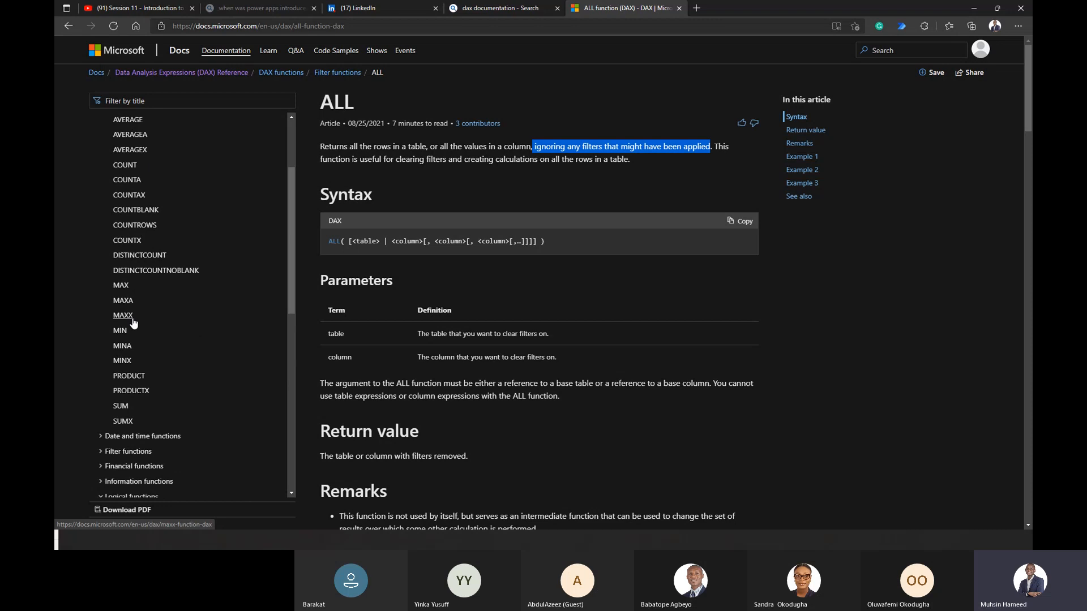
{"action": "scroll", "coordinate": [148, 378], "scroll_direction": "down", "scroll_amount": 1}
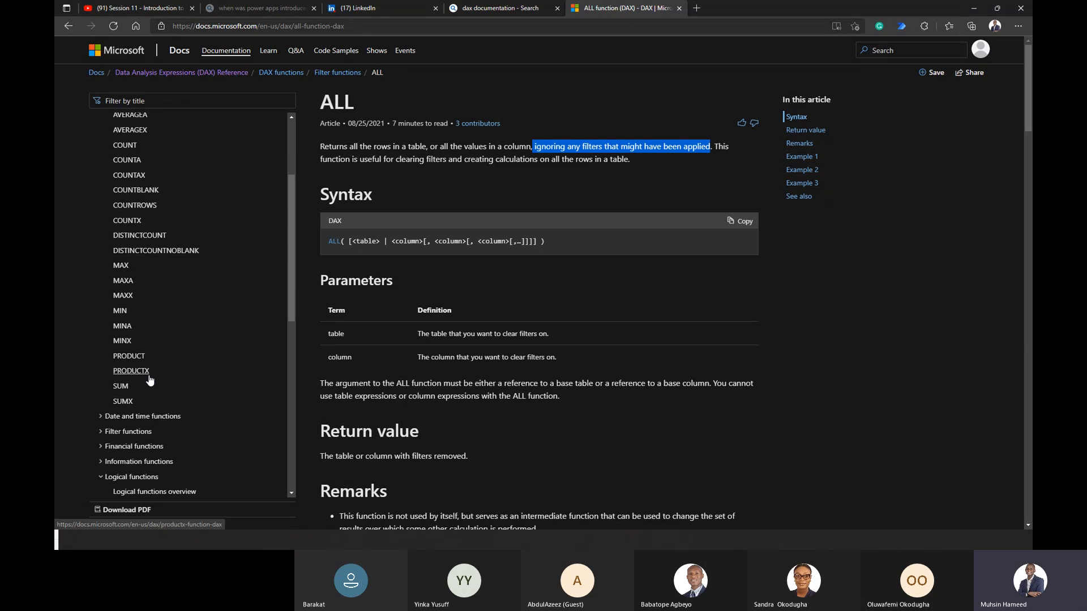
- Switch to Power BI Desktop, open Page 2 and include 2015 alongside 2014 in the monthly revenue table's Year filter
{"action": "key", "text": "alt+Tab"}
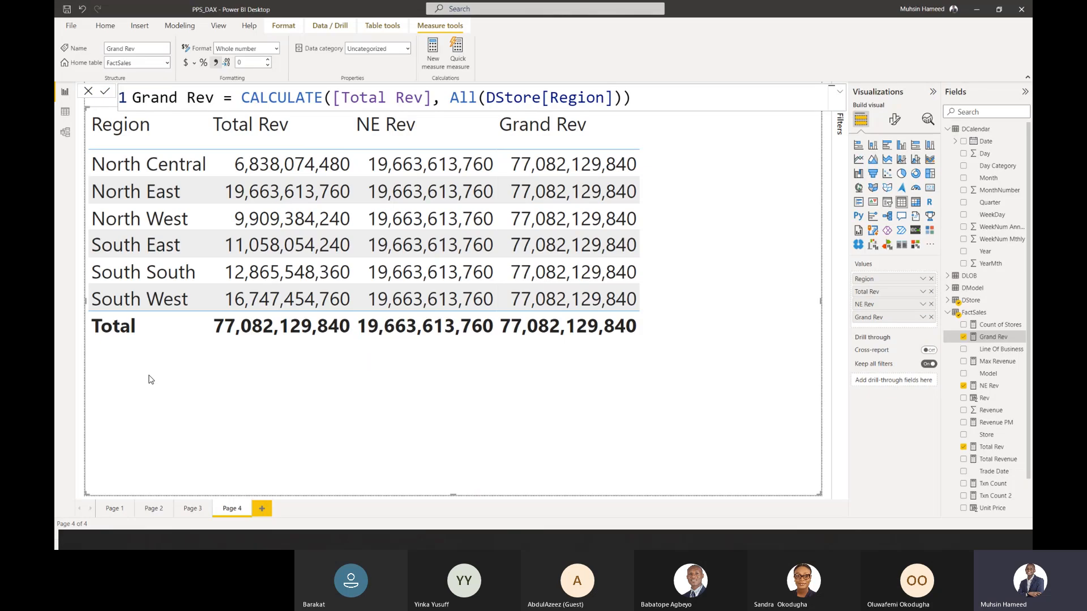
{"action": "left_click", "coordinate": [187, 507]}
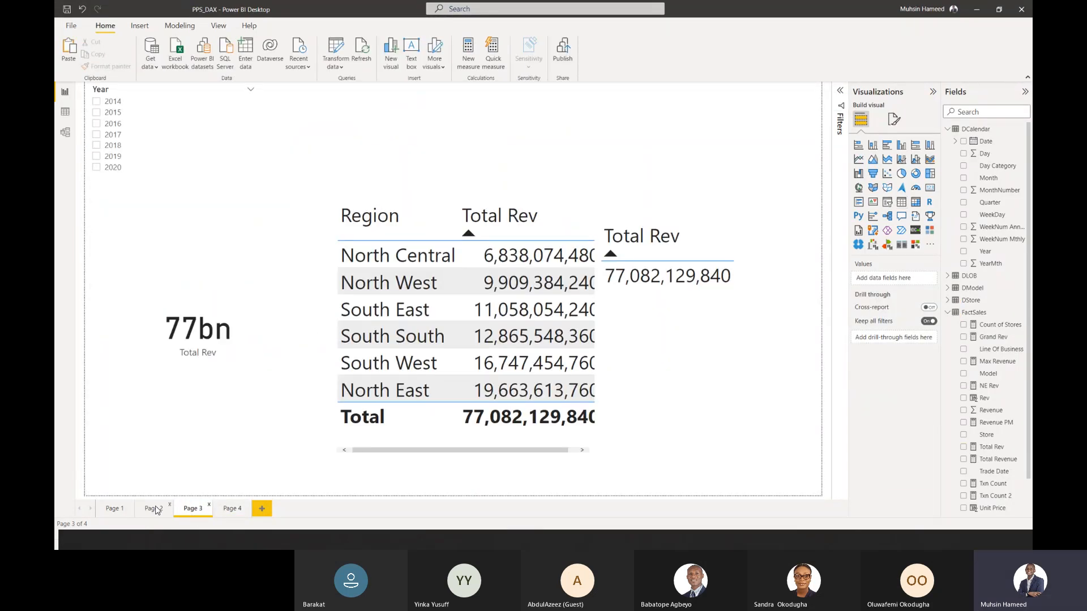
{"action": "left_click", "coordinate": [154, 509]}
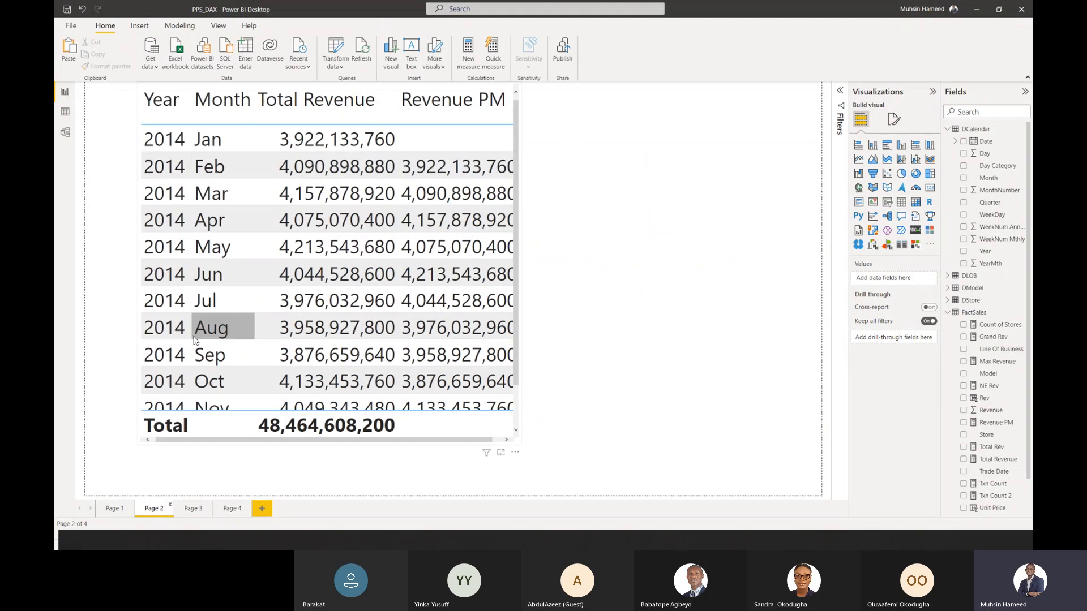
{"action": "left_click", "coordinate": [839, 95]}
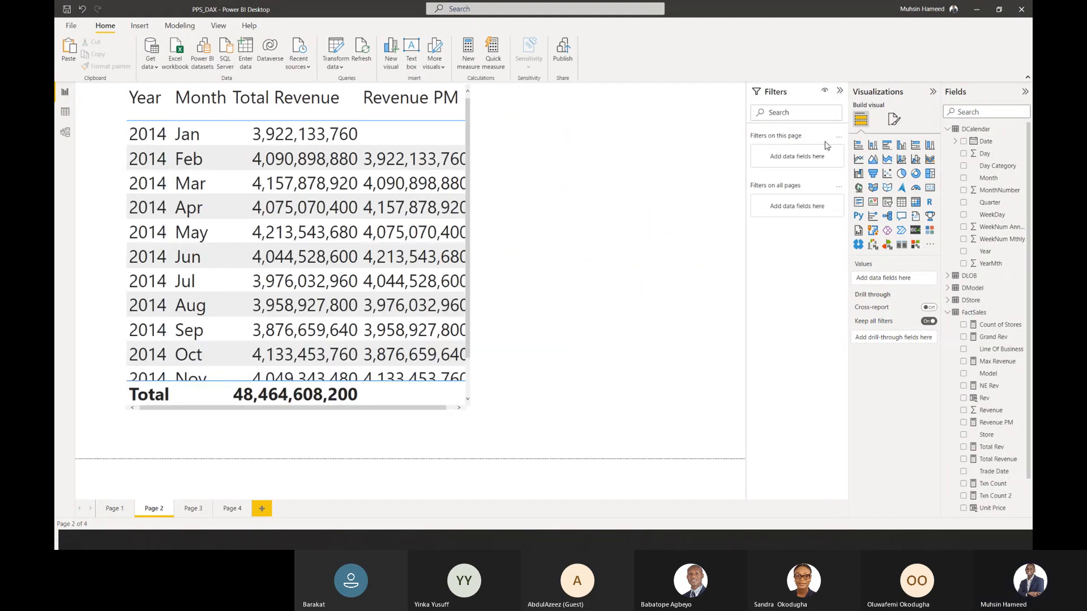
{"action": "left_click", "coordinate": [450, 403]}
{"action": "left_click", "coordinate": [762, 316]}
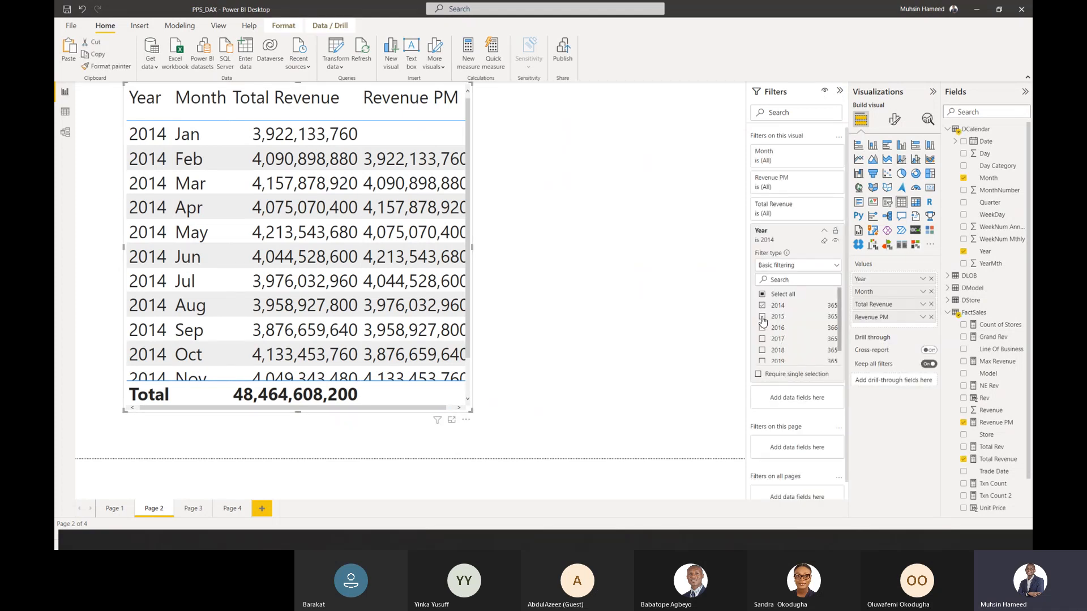
- Enlarge the monthly revenue table so the Revenue PM column fits completely, and look through its rows
{"action": "left_click_drag", "start_coordinate": [470, 416], "coordinate": [473, 416]}
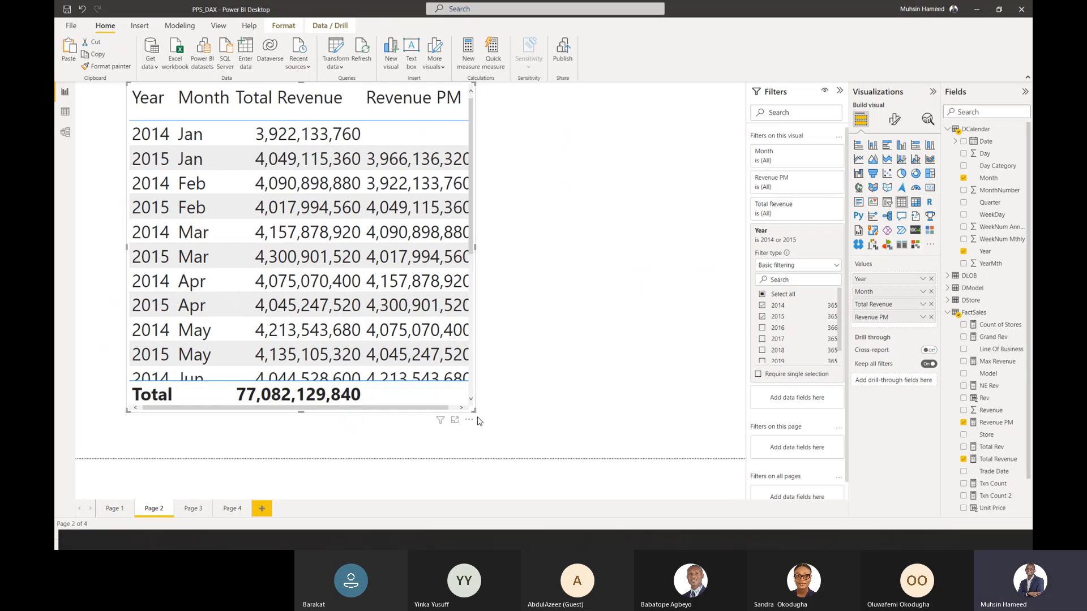
{"action": "left_click_drag", "start_coordinate": [474, 411], "coordinate": [564, 458]}
{"action": "scroll", "coordinate": [479, 372], "scroll_direction": "down", "scroll_amount": 5}
{"action": "scroll", "coordinate": [479, 373], "scroll_direction": "up", "scroll_amount": 5}
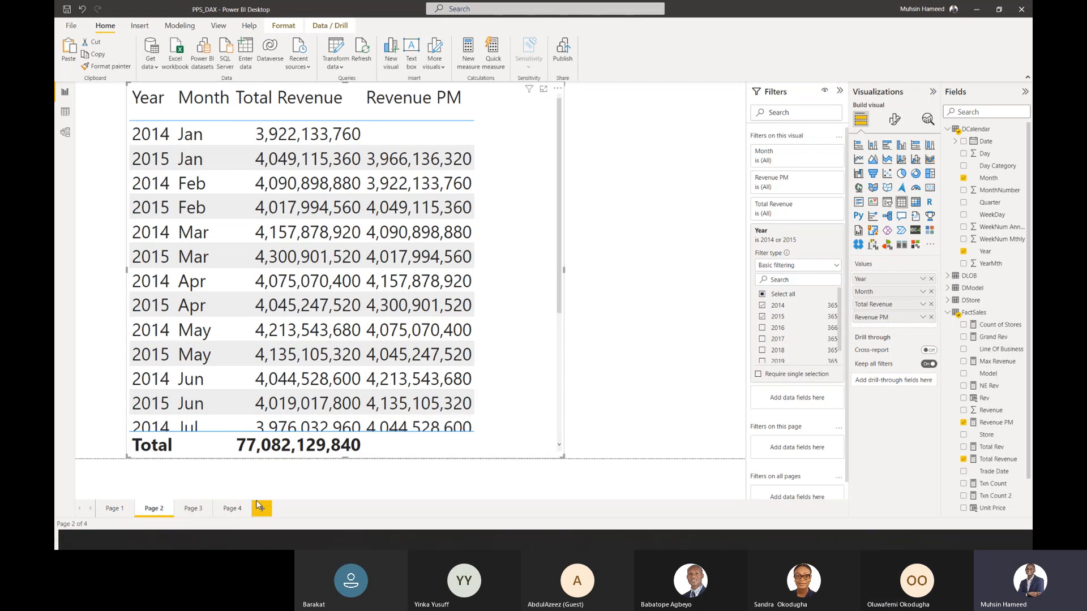
- Return to Page 4 and select the region revenue table, keeping it at its original place on the page
{"action": "left_click", "coordinate": [235, 509]}
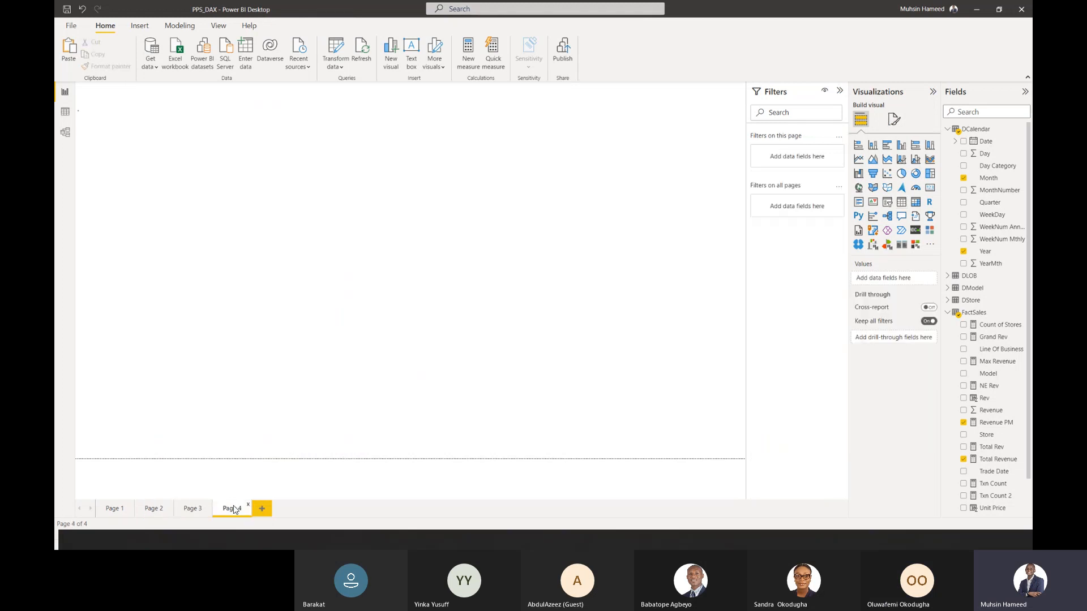
{"action": "left_click", "coordinate": [569, 354]}
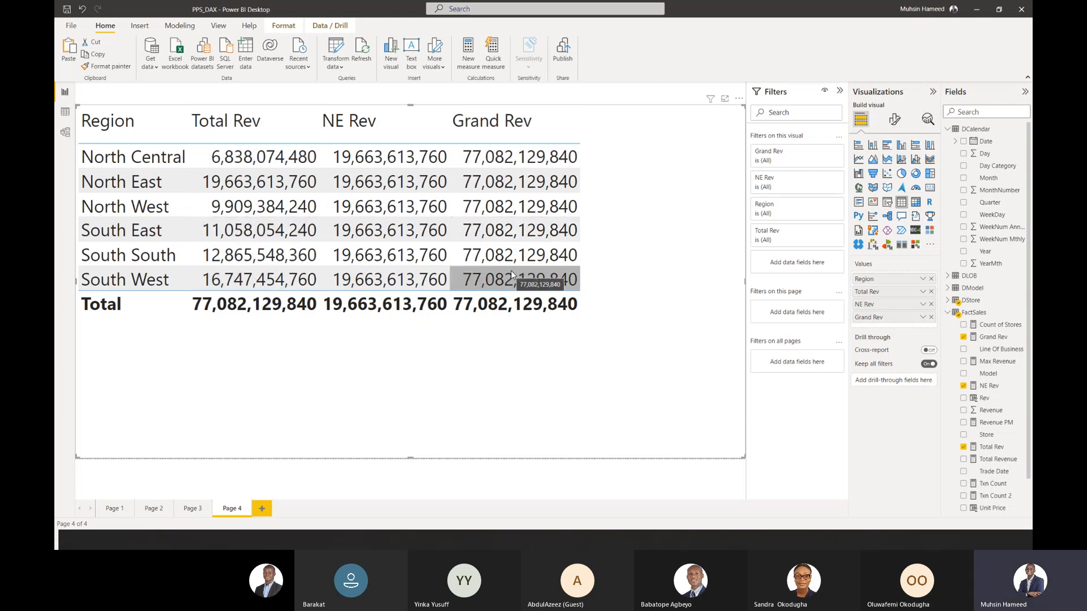
{"action": "left_click_drag", "start_coordinate": [511, 270], "coordinate": [326, 162]}
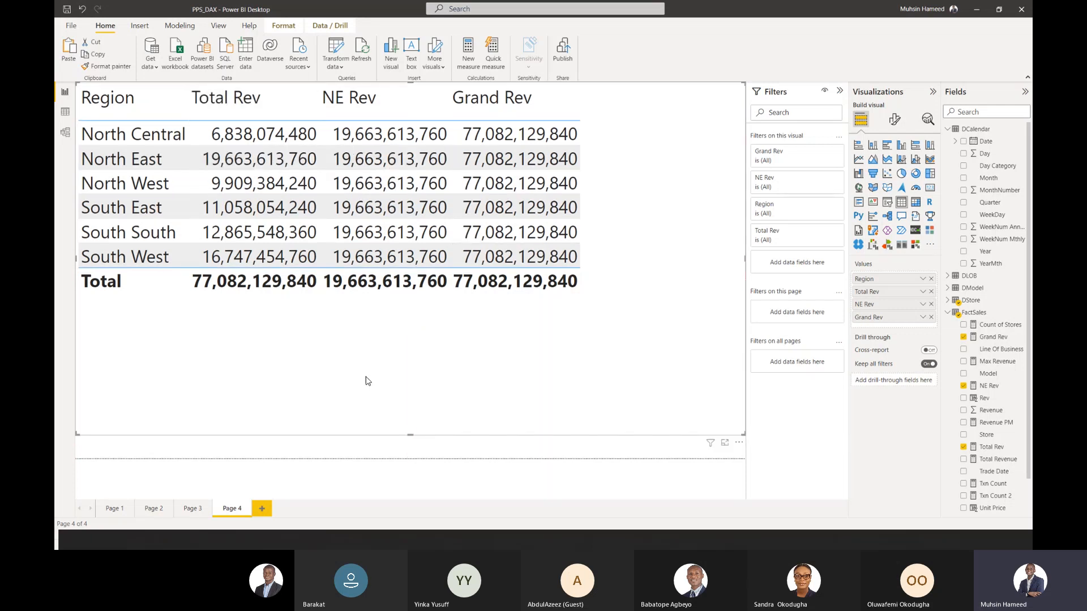
{"action": "left_click_drag", "start_coordinate": [354, 424], "coordinate": [356, 464]}
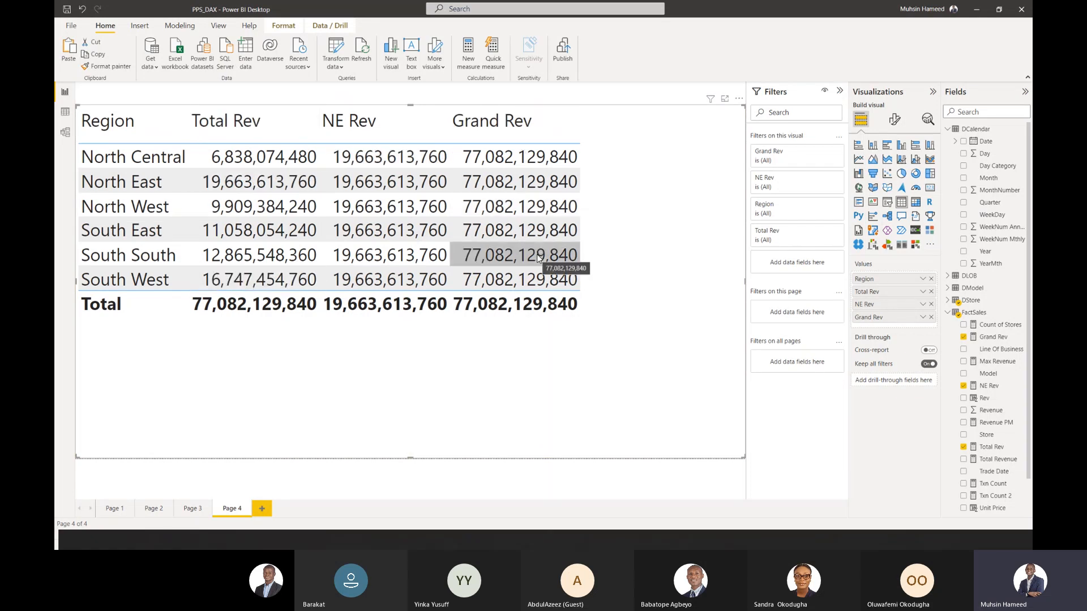
- Create a new measure in the FactSales table and name it % of Grand Total
{"action": "right_click", "coordinate": [991, 315]}
{"action": "left_click", "coordinate": [929, 318]}
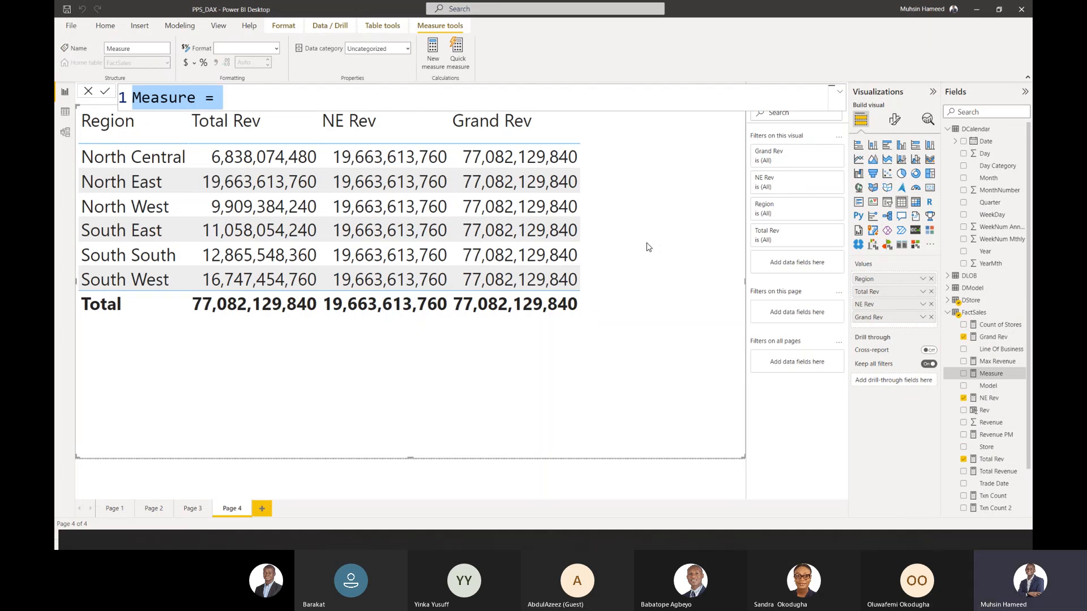
{"action": "type", "text": "5"}
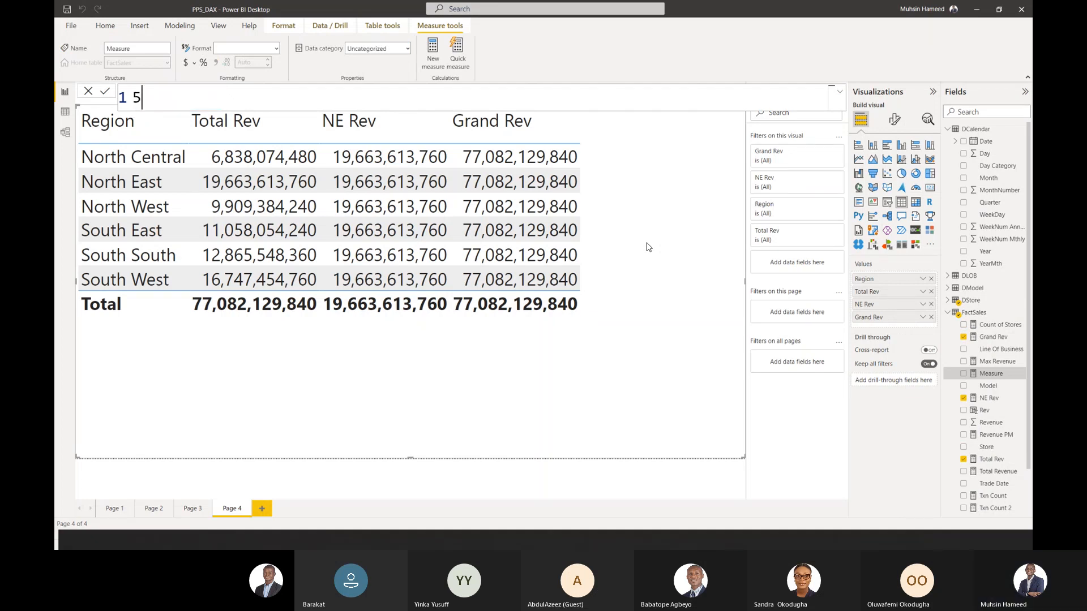
{"action": "key", "text": "BackSpace"}
{"action": "type", "text": "%"}
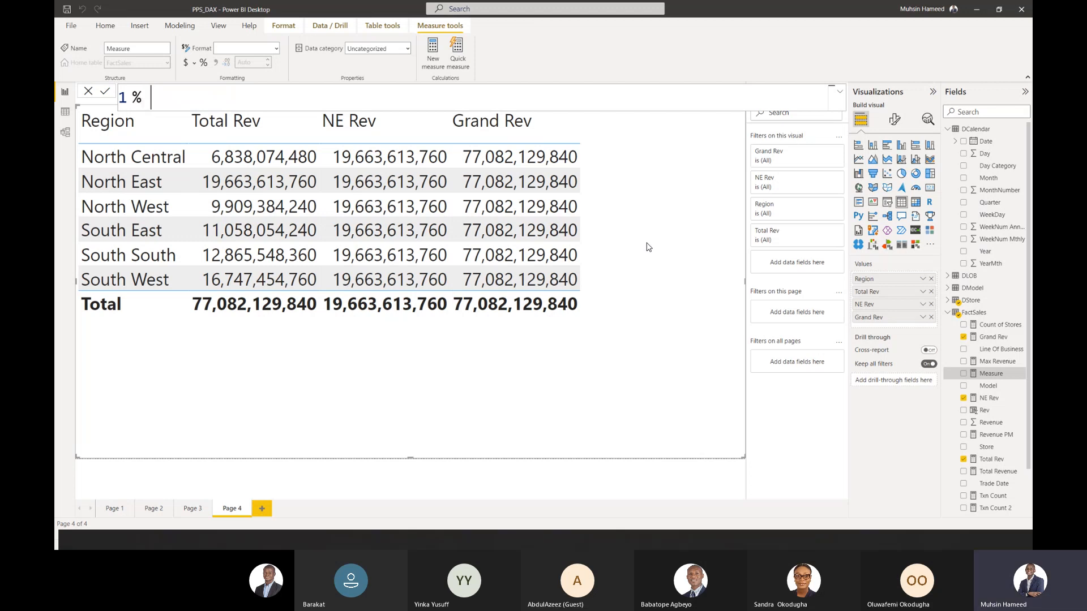
{"action": "type", "text": " of Grand Tota"}
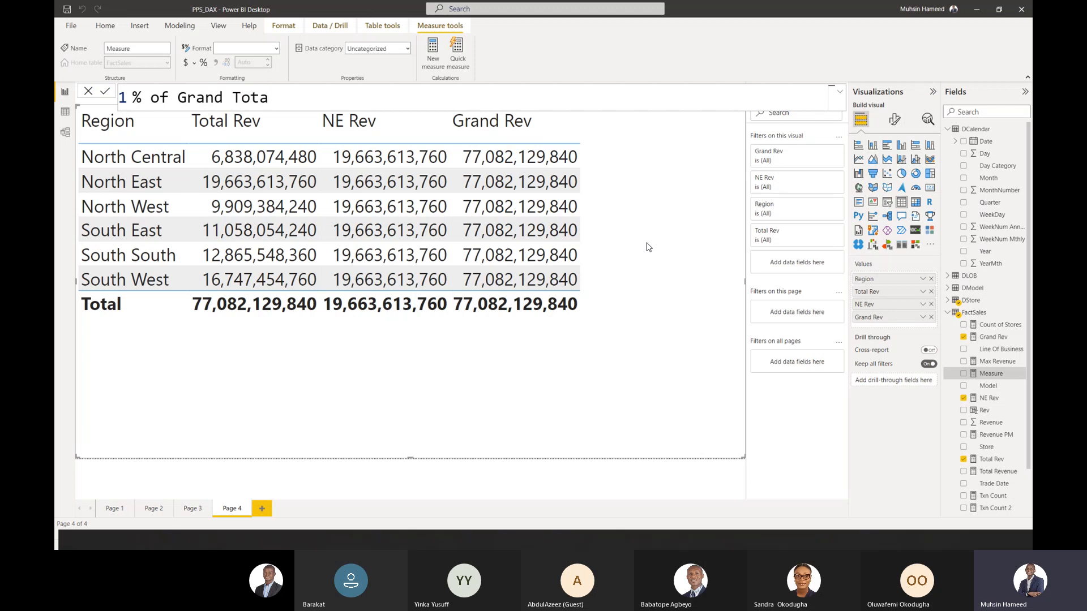
{"action": "type", "text": "l ="}
- Start the % of Grand Total formula with DIVIDE, using the [Total Rev] measure as the numerator
{"action": "type", "text": "div"}
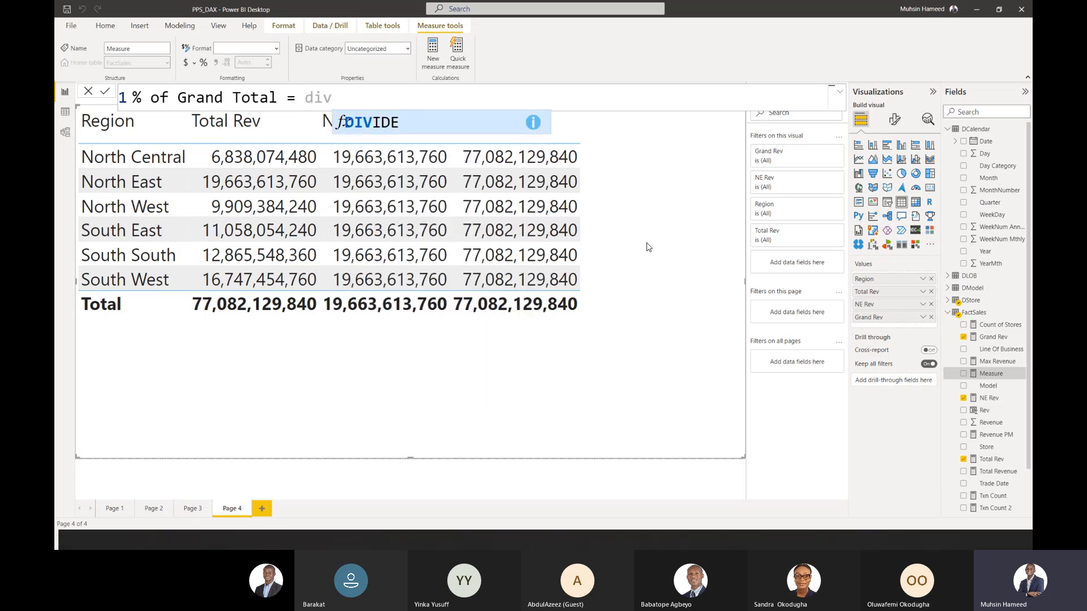
{"action": "key", "text": "Tab"}
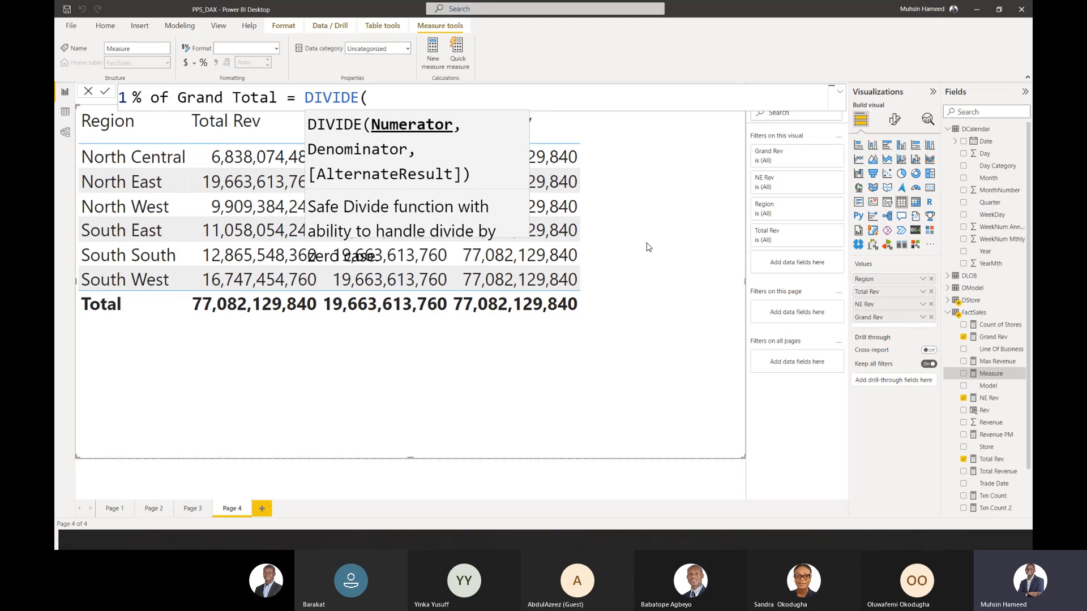
{"action": "type", "text": "["}
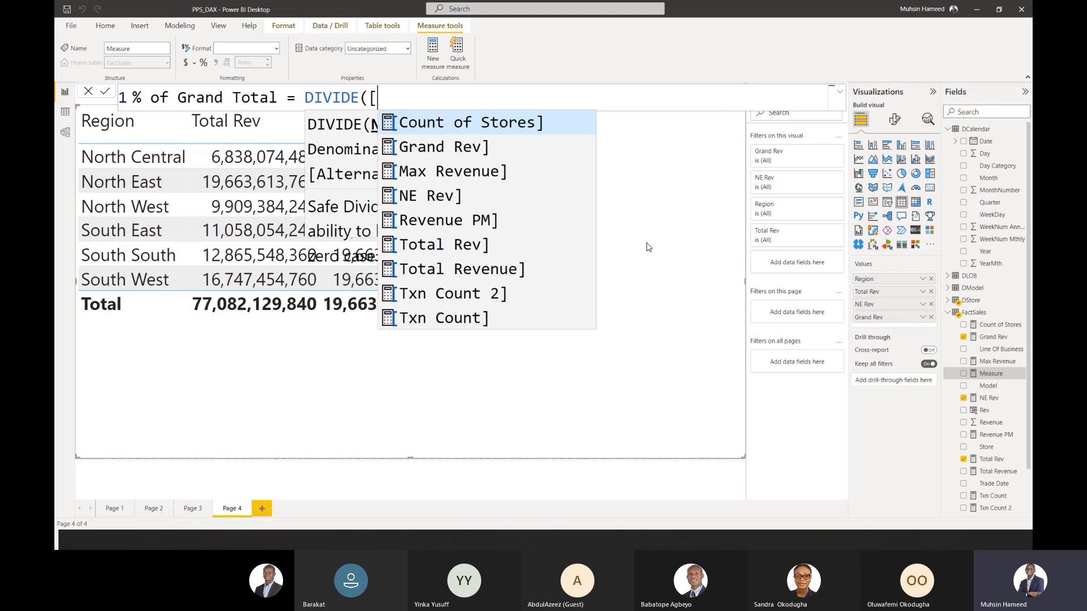
{"action": "key", "text": "Down"}
{"action": "key", "text": "Down"}
{"action": "key", "text": "Down"}
{"action": "key", "text": "Down"}
{"action": "key", "text": "Down"}
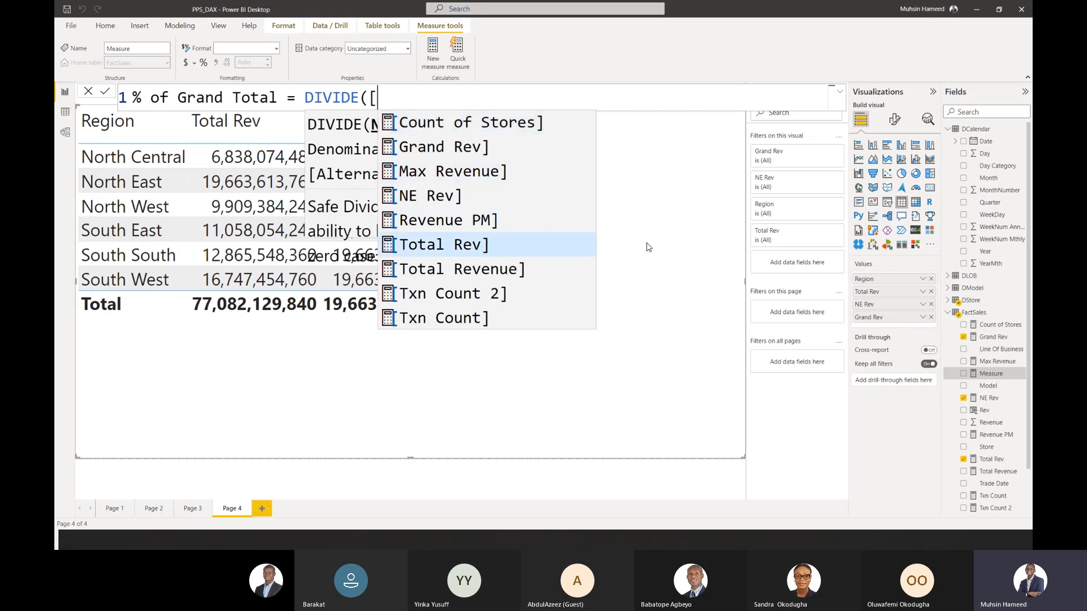
{"action": "key", "text": "Tab"}
{"action": "type", "text": ","}
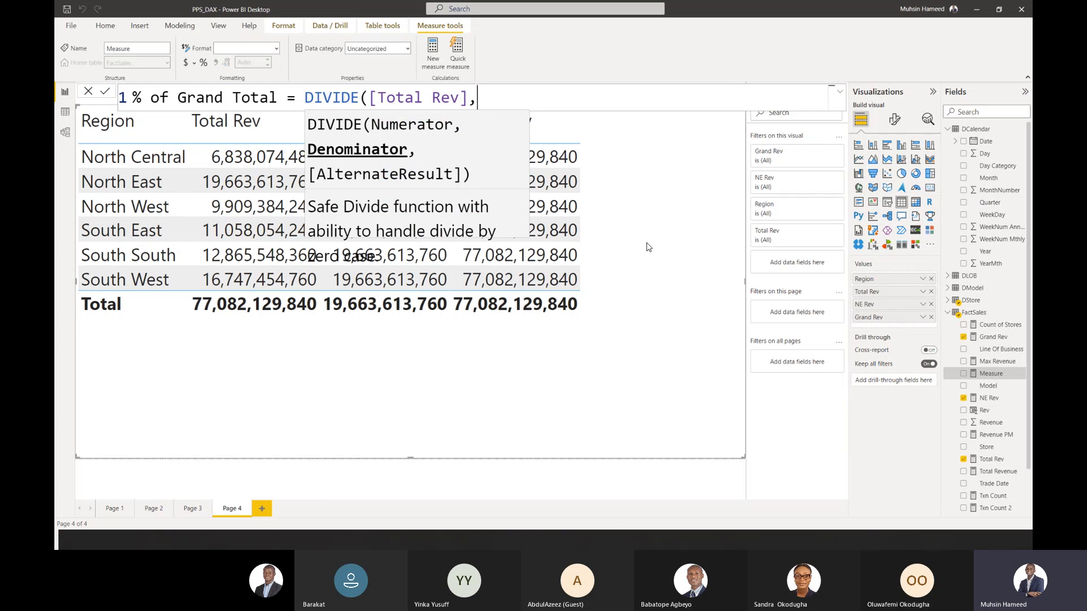
- Use the [Grand Rev] measure as the DIVIDE denominator, close the formula and commit the measure
{"action": "type", "text": "["}
{"action": "key", "text": "Down"}
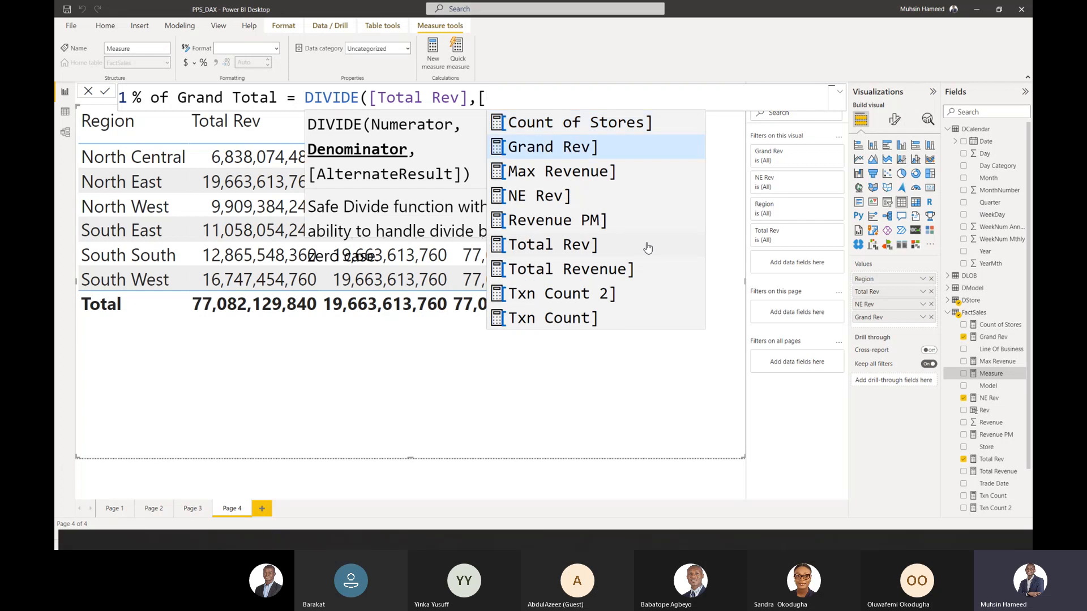
{"action": "key", "text": "Tab"}
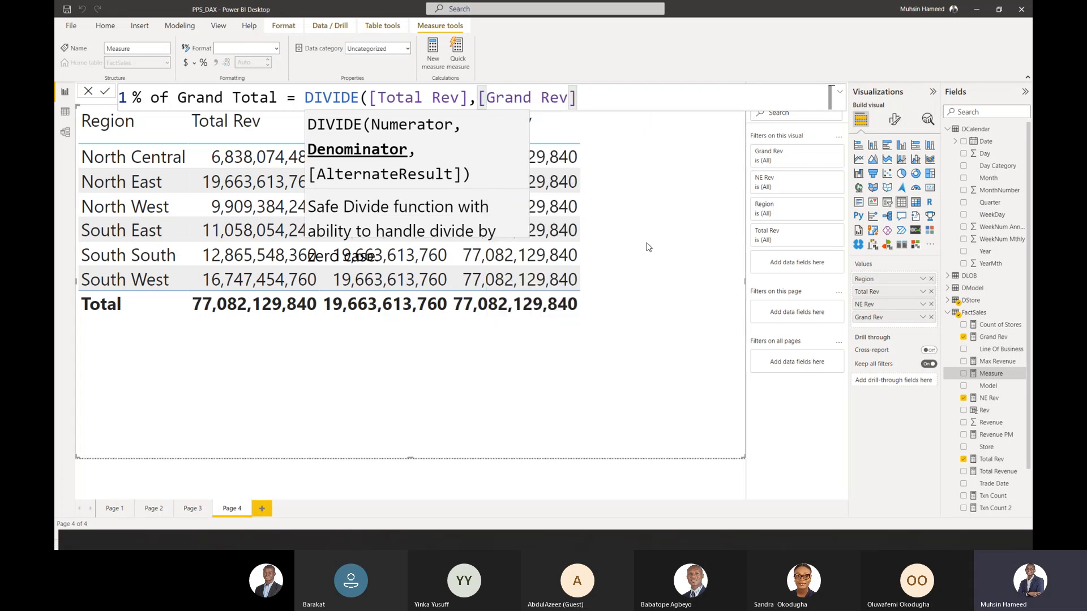
{"action": "type", "text": ")"}
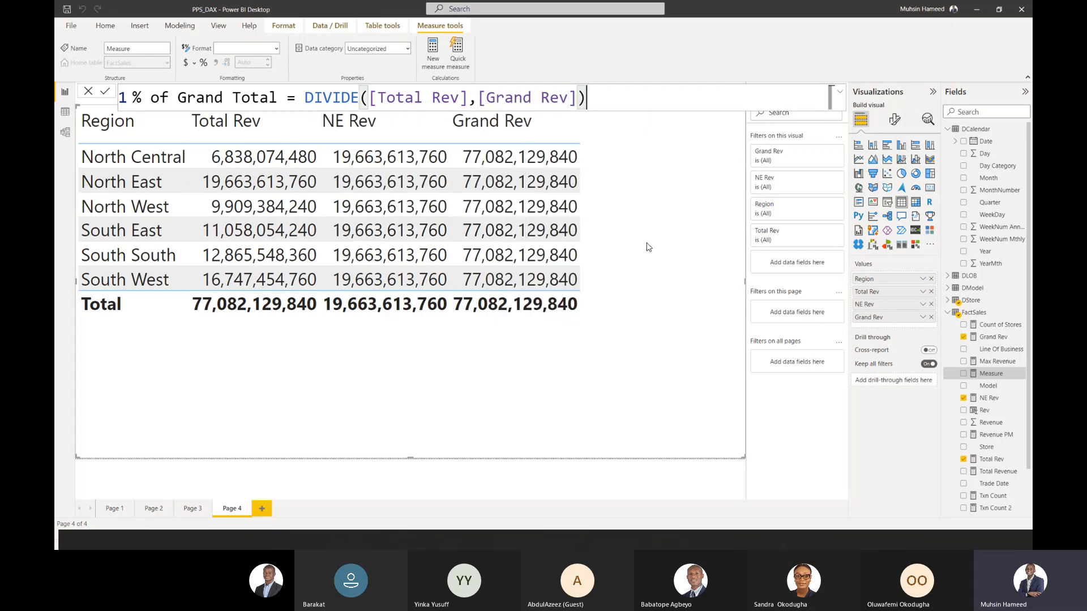
{"action": "key", "text": "Return"}
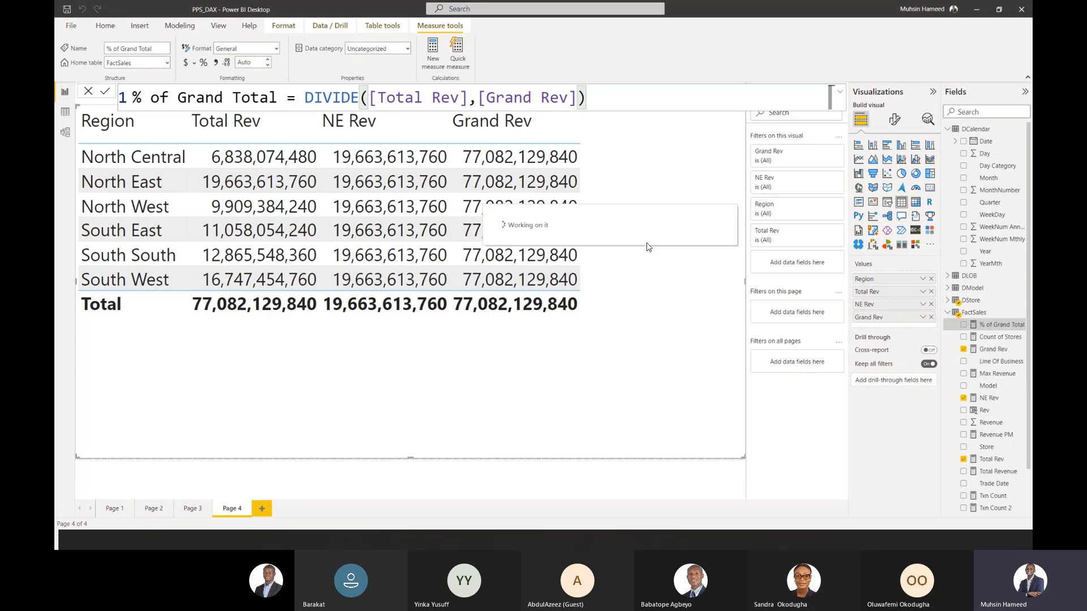
- Show % of Grand Total, formatted as a percentage, in the region table in place of the Grand Rev column
{"action": "left_click_drag", "start_coordinate": [989, 324], "coordinate": [648, 262]}
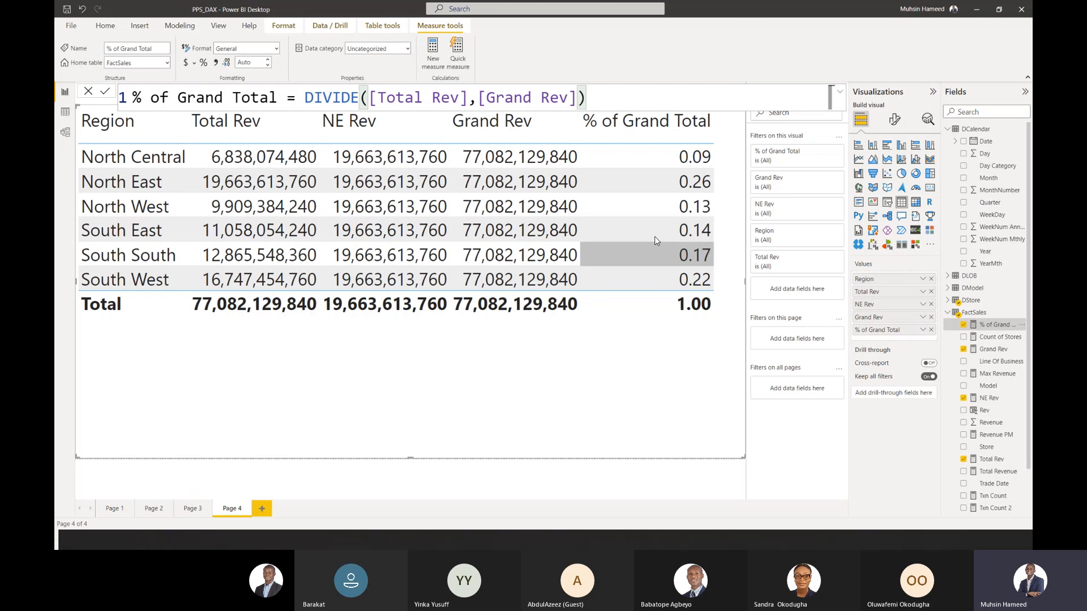
{"action": "left_click", "coordinate": [203, 62]}
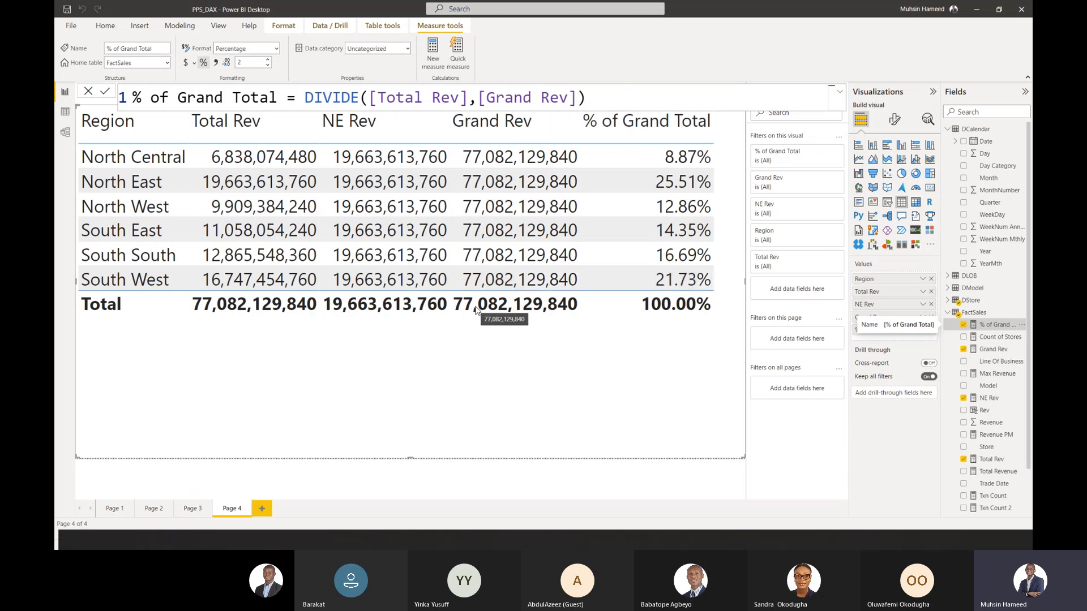
{"action": "left_click", "coordinate": [963, 349]}
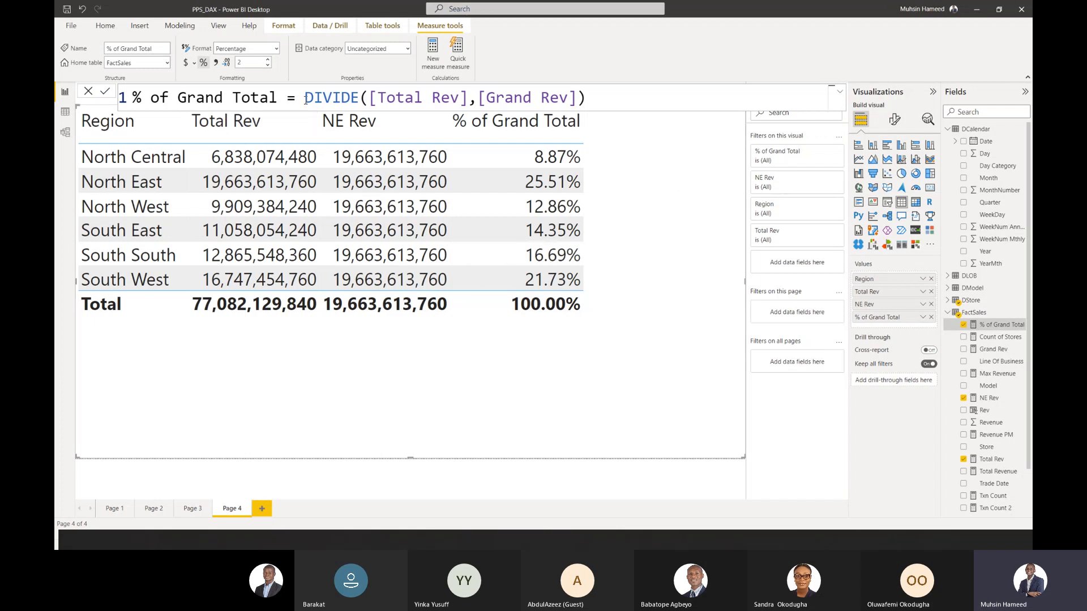
- Highlight and examine the DIVIDE expression of the % of Grand Total measure, then return to the region table with it selected
{"action": "left_click_drag", "start_coordinate": [306, 99], "coordinate": [591, 115]}
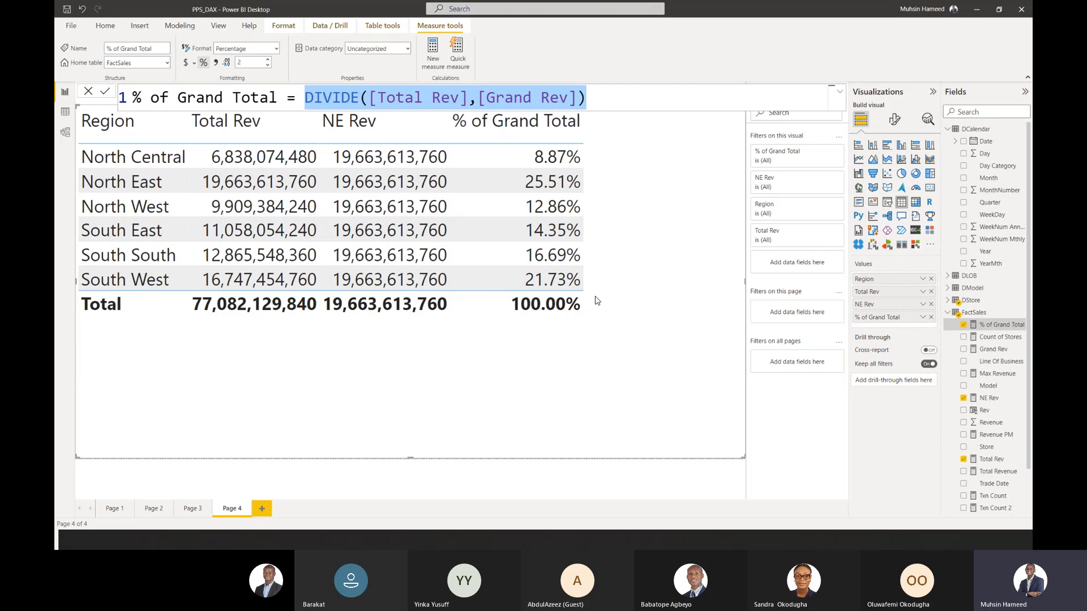
{"action": "left_click", "coordinate": [583, 361]}
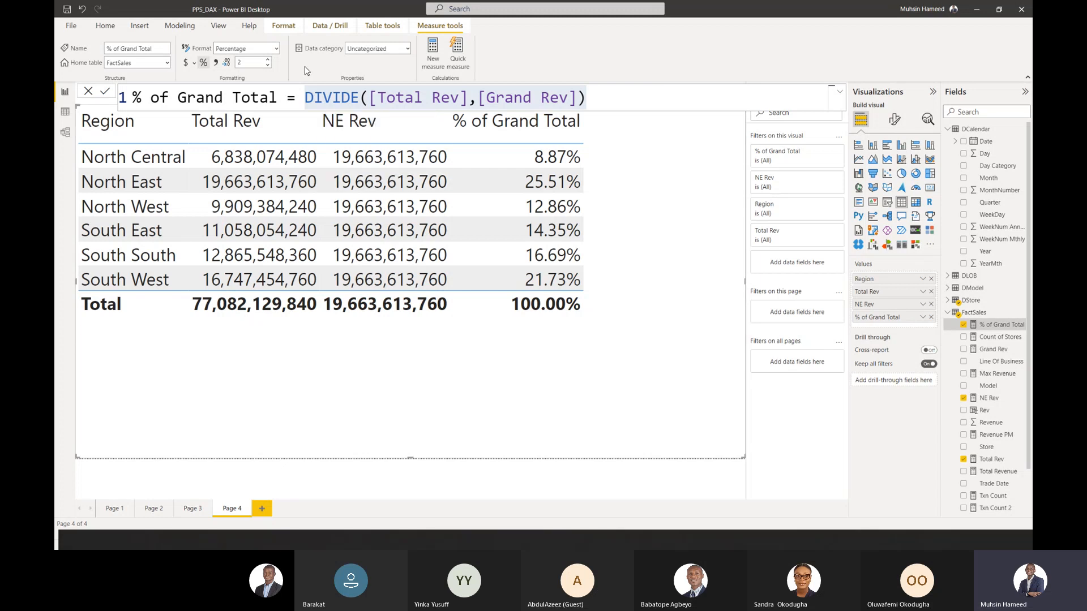
{"action": "left_click", "coordinate": [306, 100]}
{"action": "left_click_drag", "start_coordinate": [306, 99], "coordinate": [668, 121]}
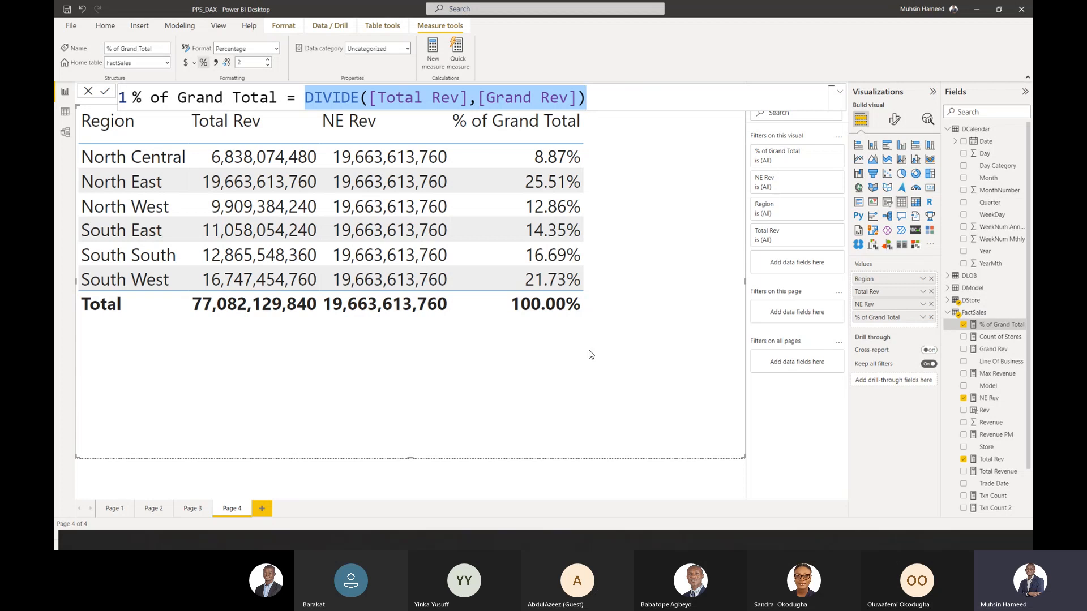
{"action": "left_click_drag", "start_coordinate": [587, 98], "coordinate": [304, 97]}
{"action": "left_click", "coordinate": [584, 353]}
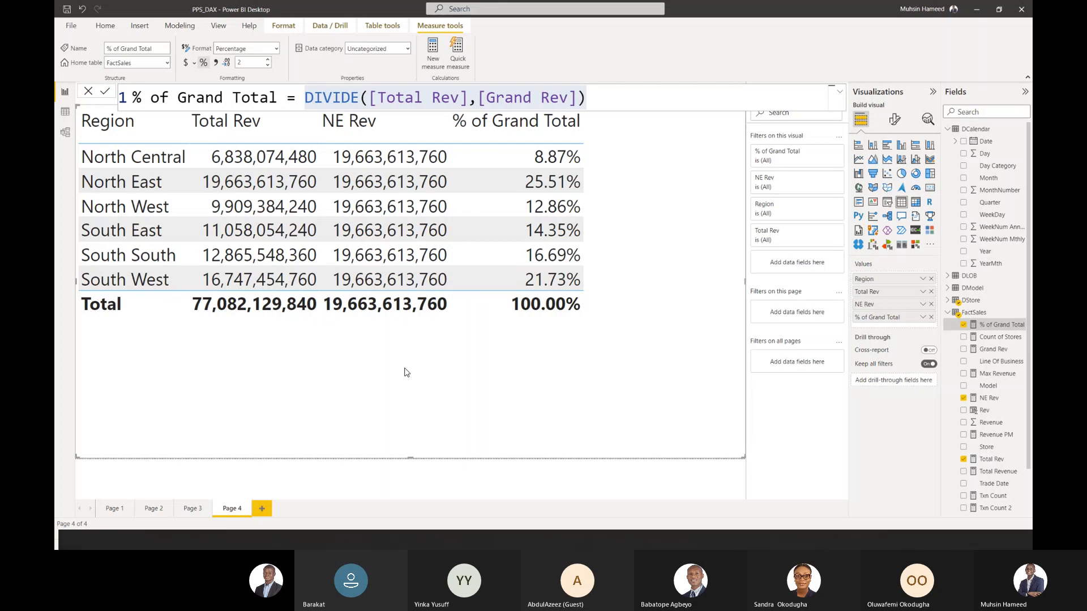
{"action": "left_click", "coordinate": [687, 476]}
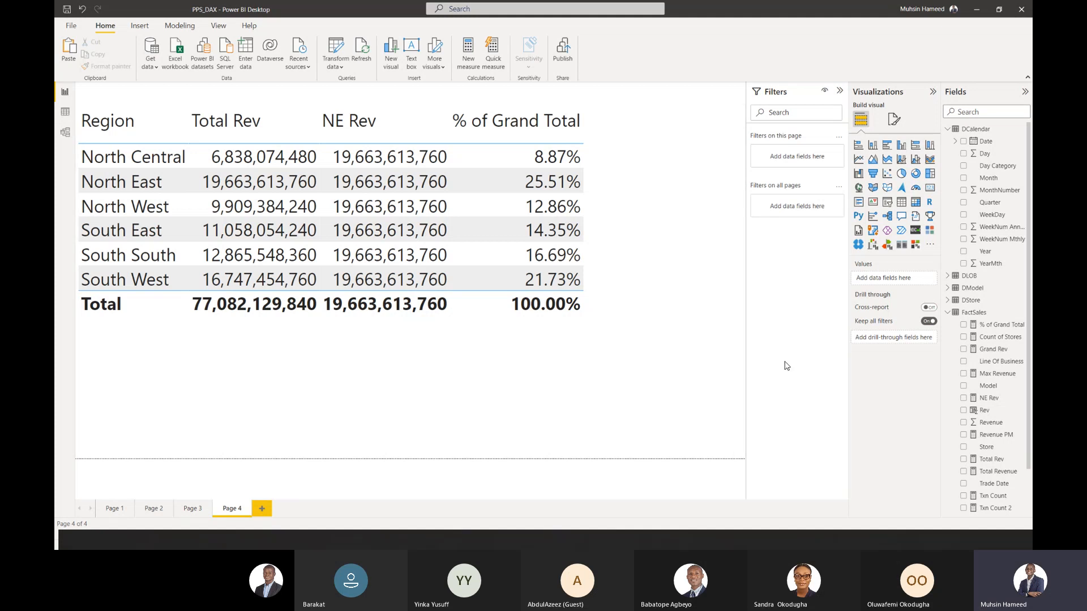
{"action": "left_click", "coordinate": [587, 336]}
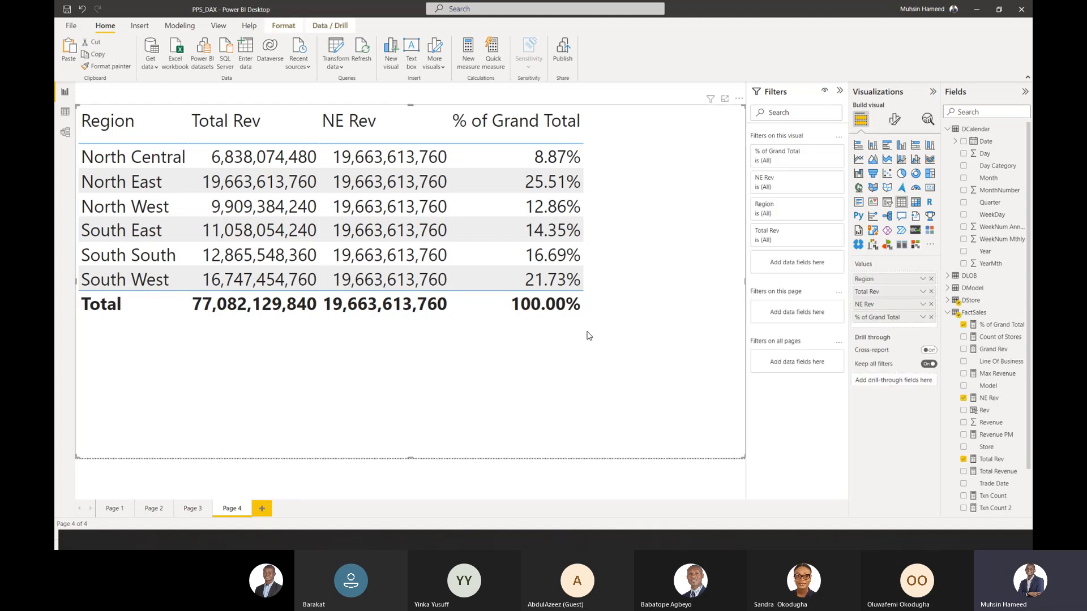
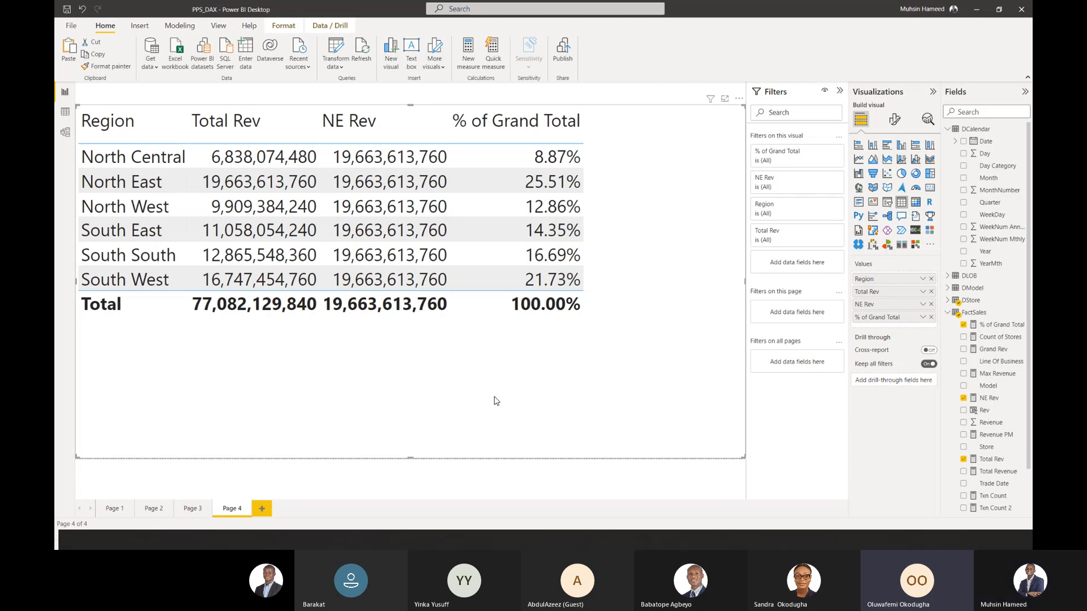
- Create a new measure in the FactSales table and name it Rev Diff
{"action": "left_click", "coordinate": [957, 315]}
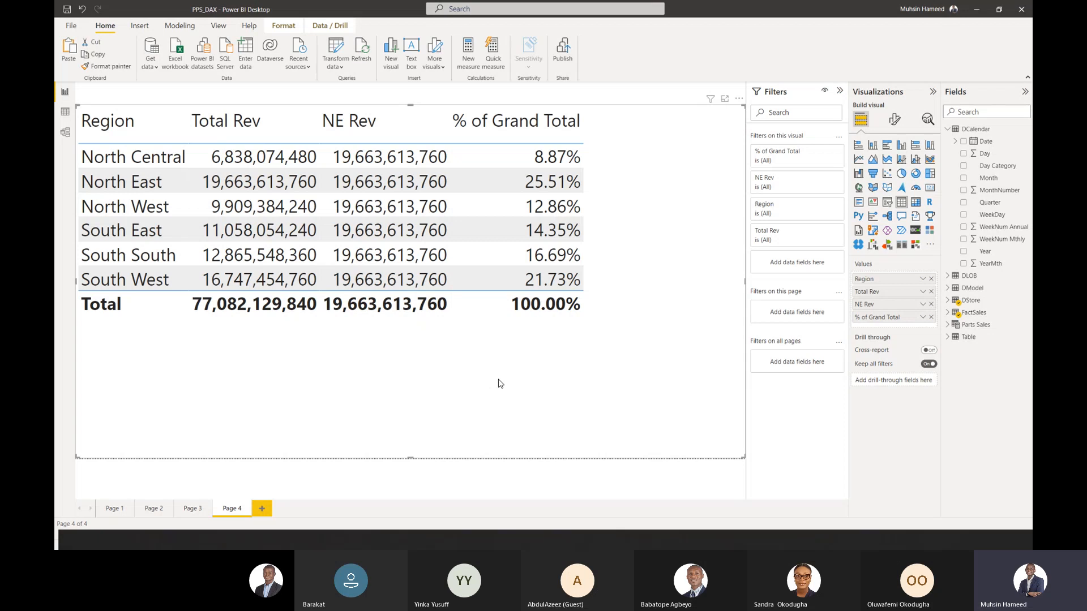
{"action": "right_click", "coordinate": [966, 312]}
{"action": "left_click", "coordinate": [945, 314]}
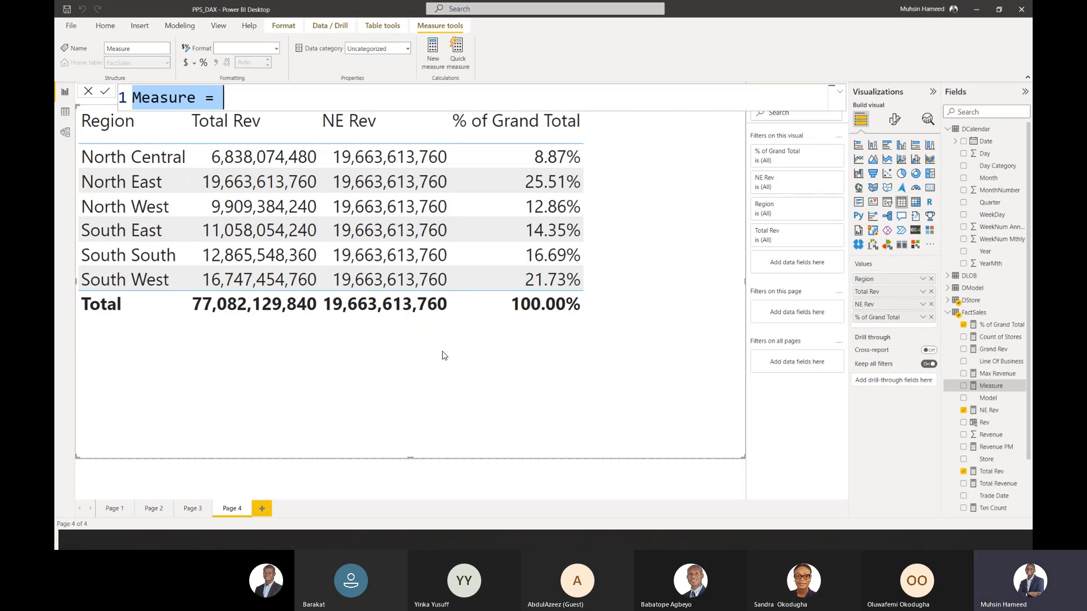
{"action": "type", "text": "Rev Diff"}
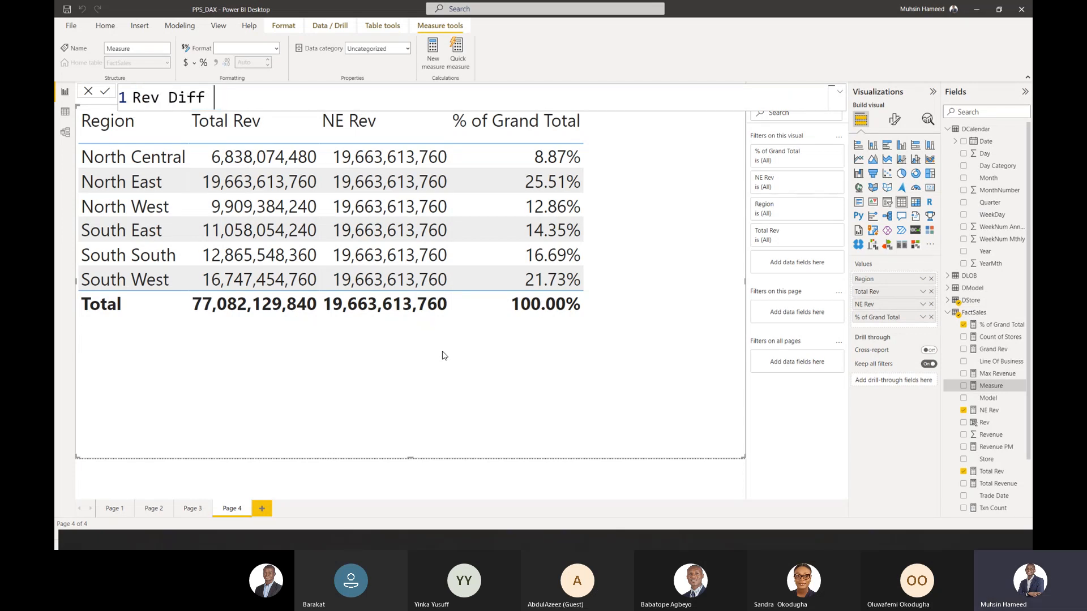
- Begin the Rev Diff formula with a SUM of the FactSales[Revenue ] column
{"action": "type", "text": " = sum("}
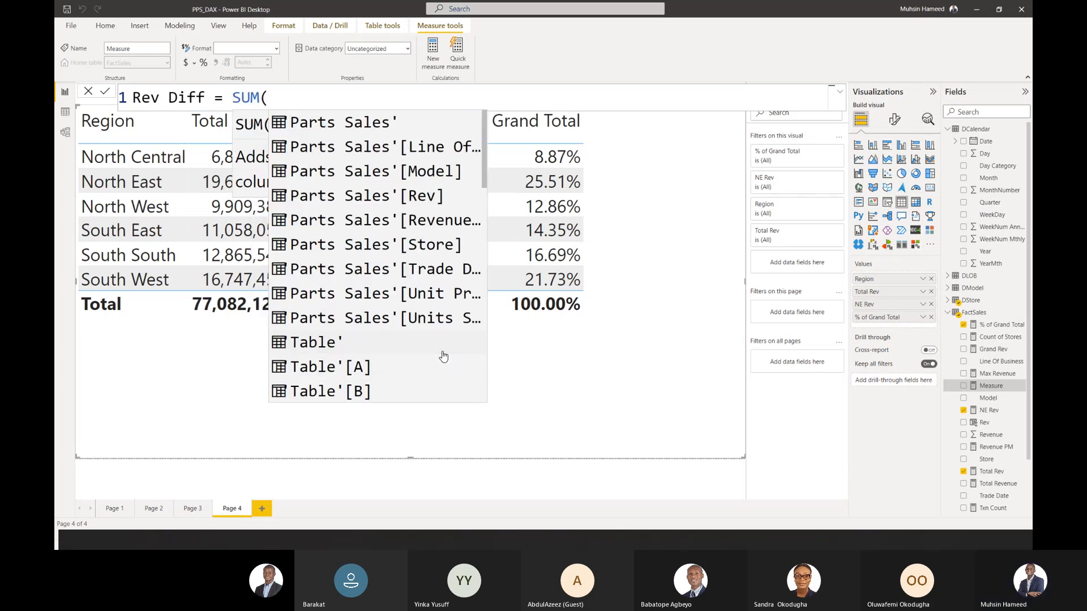
{"action": "type", "text": "fac"}
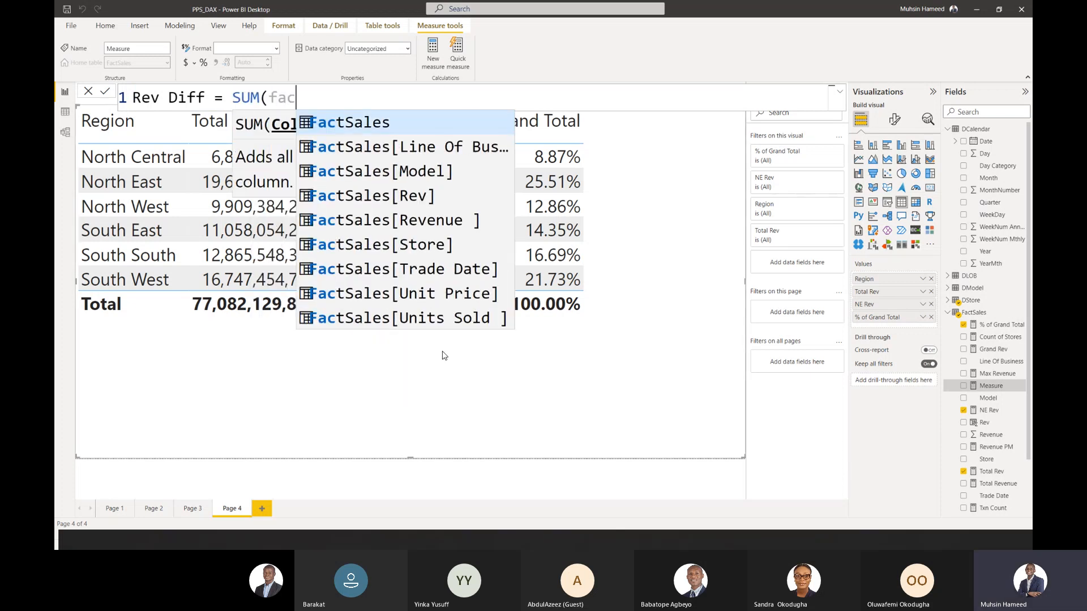
{"action": "key", "text": "Down"}
{"action": "key", "text": "Down"}
{"action": "key", "text": "Down"}
{"action": "key", "text": "Down"}
{"action": "key", "text": "Tab"}
- Subtract a CALCULATE from the sum, with SUM(FactSales[Revenue ]) as its expression, and start its filter argument
{"action": "type", "text": ") - ca"}
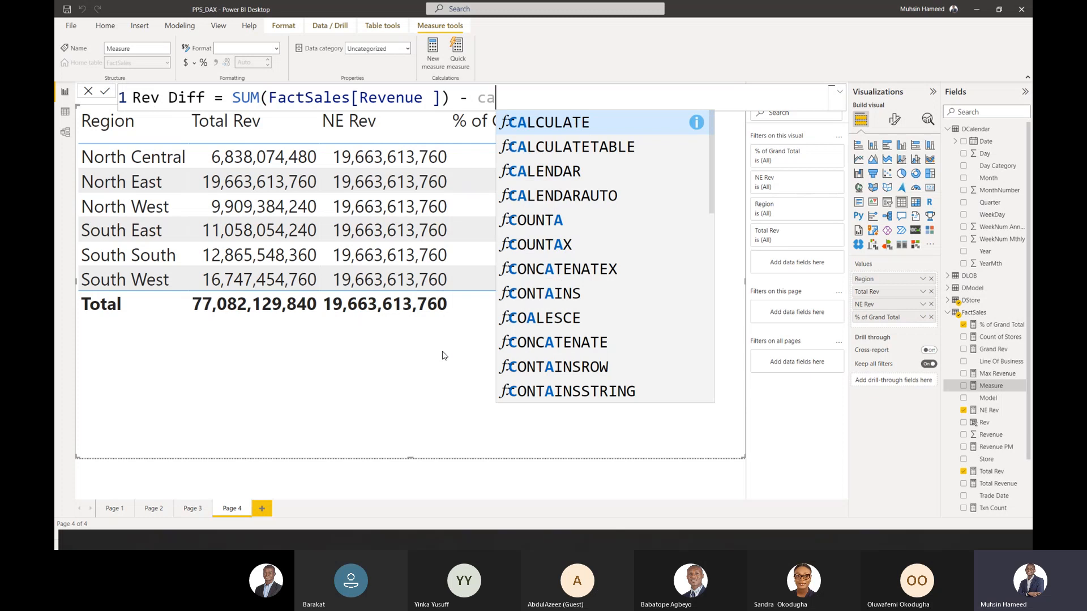
{"action": "key", "text": "Tab"}
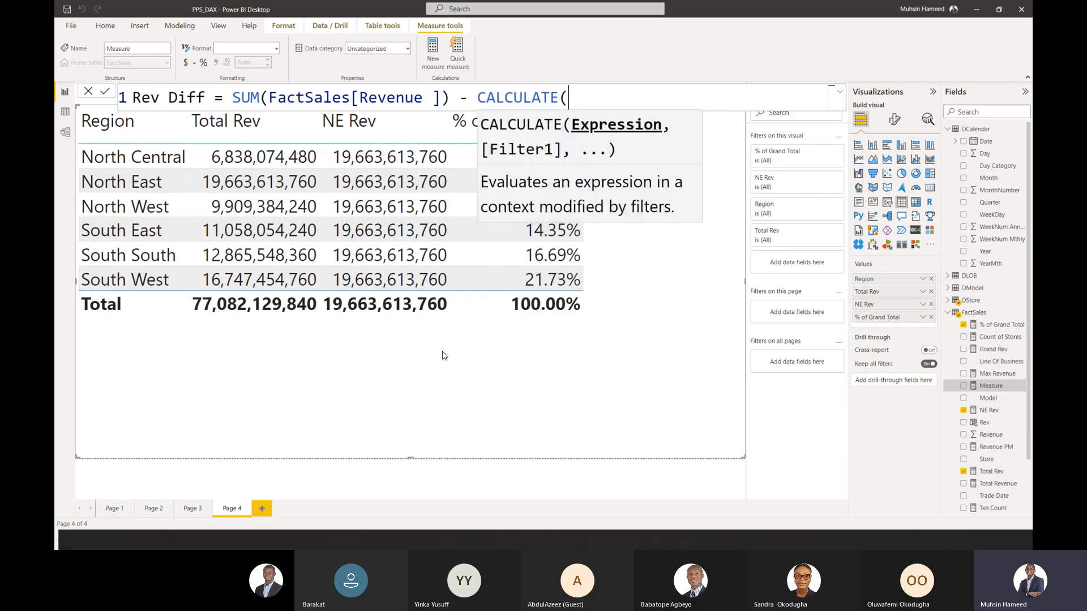
{"action": "type", "text": "sum"}
{"action": "key", "text": "Tab"}
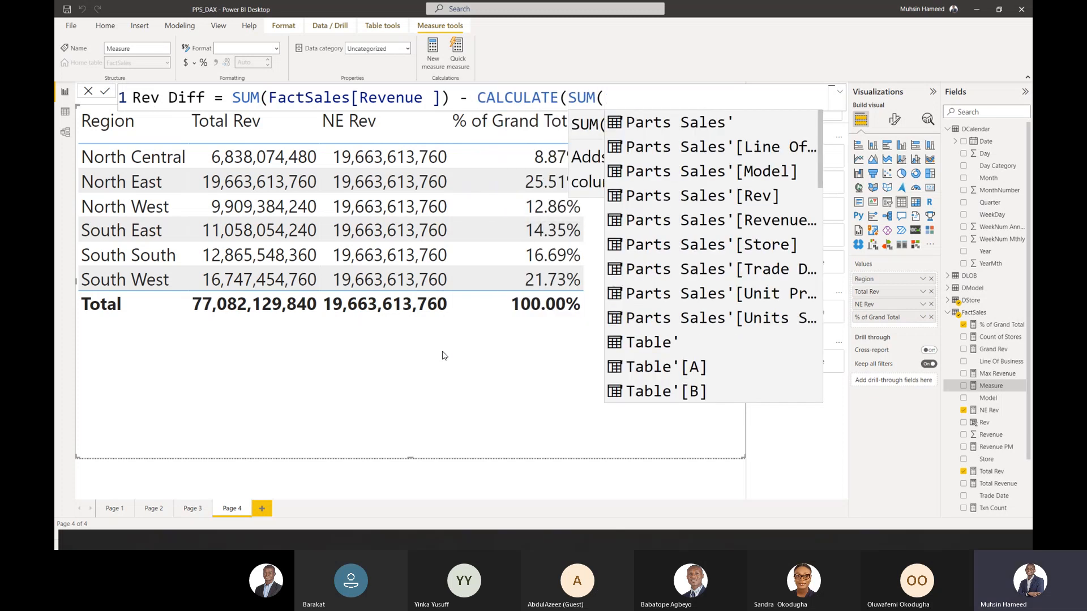
{"action": "type", "text": "fact"}
{"action": "key", "text": "Down"}
{"action": "key", "text": "Down"}
{"action": "key", "text": "Down"}
{"action": "key", "text": "Down"}
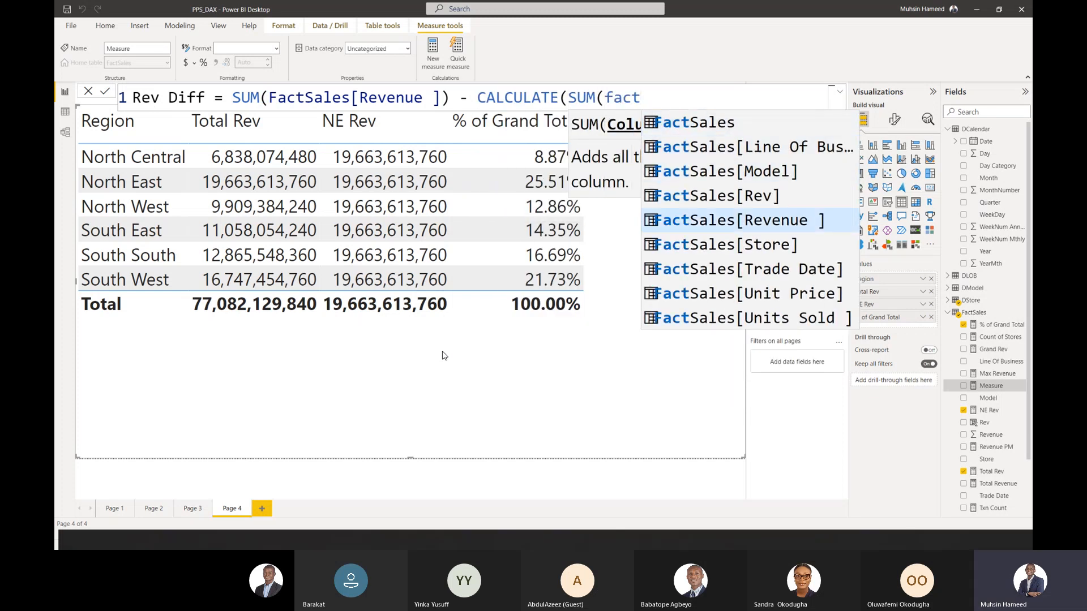
{"action": "key", "text": "Tab"}
{"action": "type", "text": "), "}
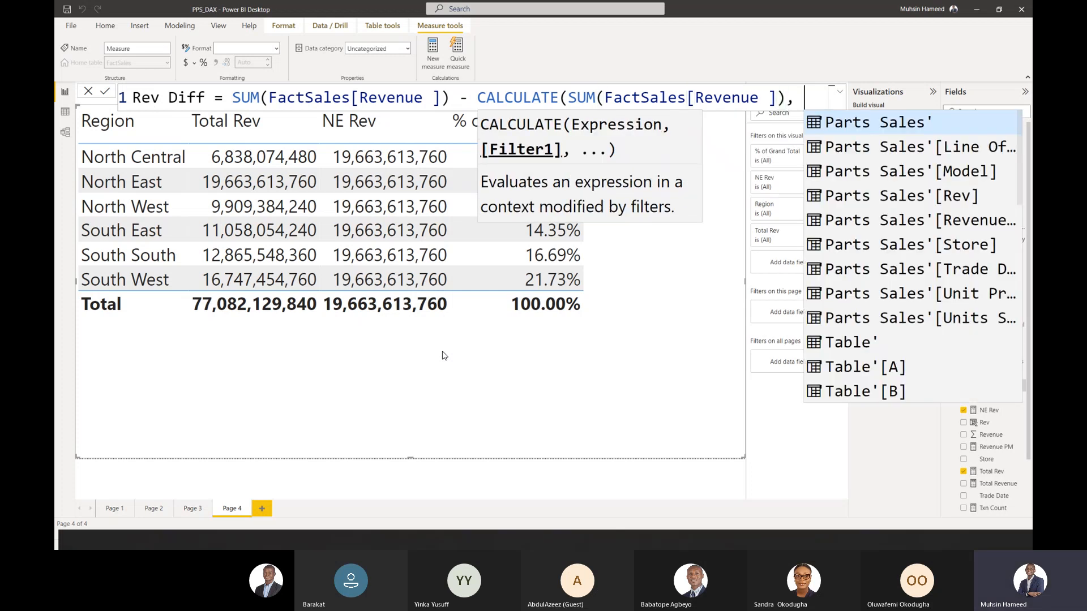
{"action": "type", "text": "fac"}
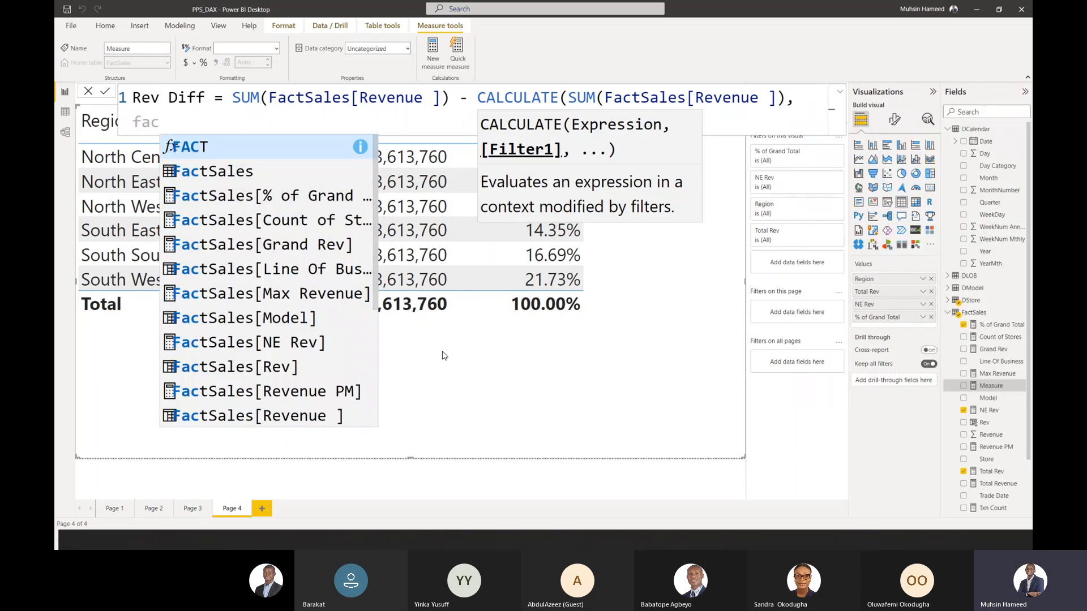
{"action": "key", "text": "Down"}
{"action": "key", "text": "Down"}
{"action": "key", "text": "Down"}
{"action": "key", "text": "Down"}
{"action": "key", "text": "Down"}
{"action": "key", "text": "Up"}
{"action": "key", "text": "Up"}
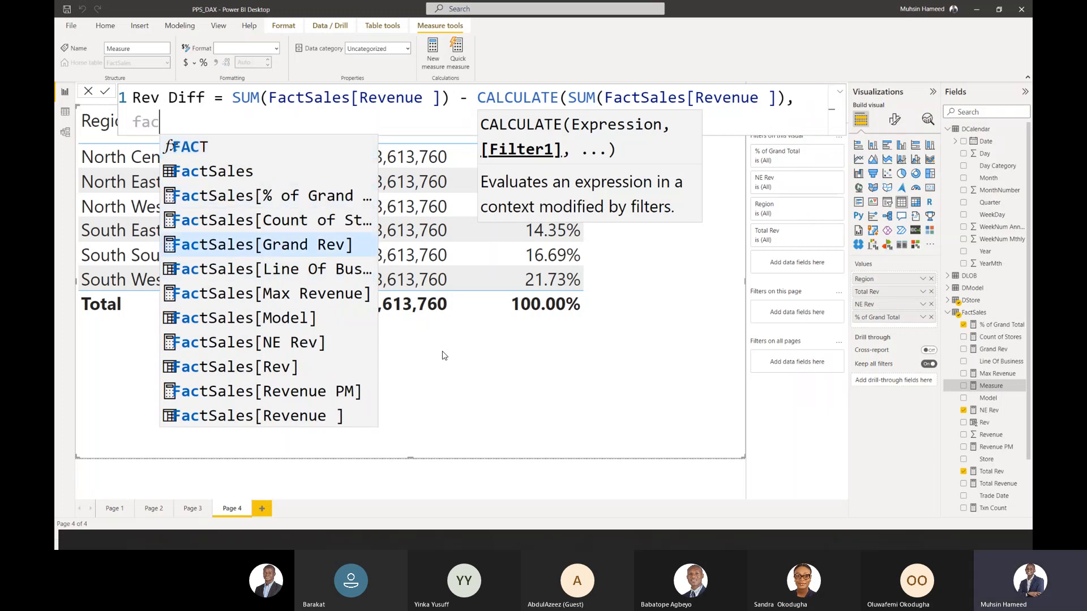
{"action": "key", "text": "BackSpace"}
{"action": "key", "text": "BackSpace"}
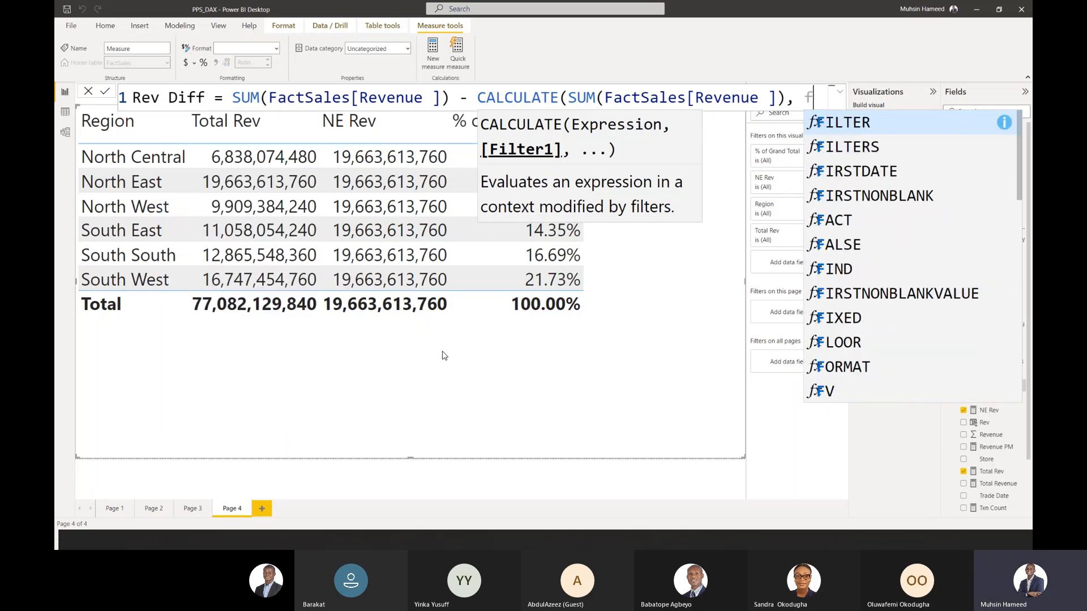
{"action": "key", "text": "BackSpace"}
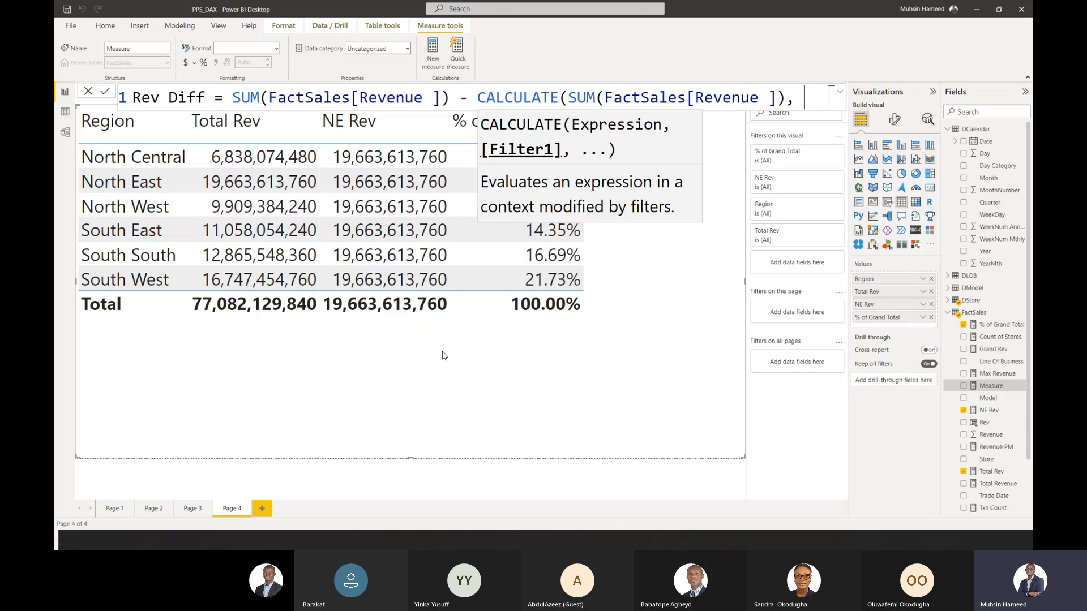
- Complete the Rev Diff formula by filtering CALCULATE to DStore[Region] = "North East", and commit the measure
{"action": "type", "text": "reg"}
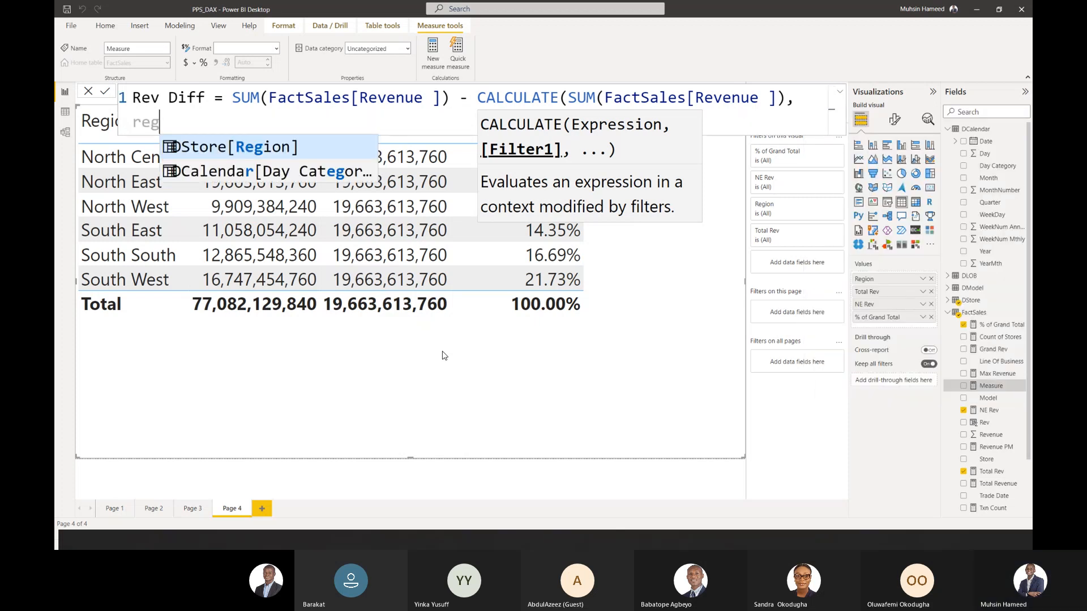
{"action": "key", "text": "Tab"}
{"action": "type", "text": "="}
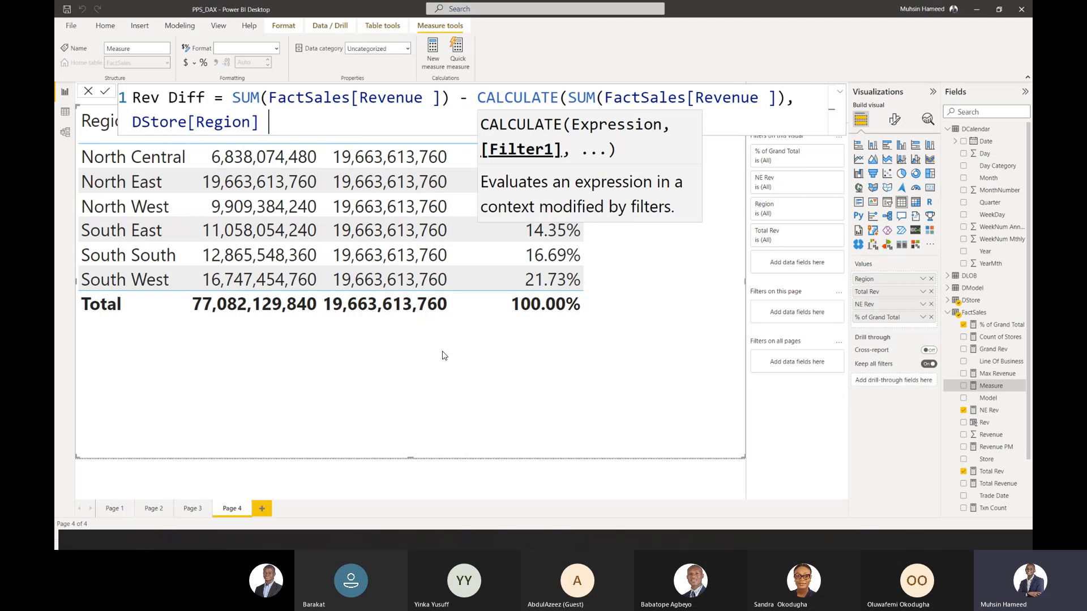
{"action": "type", "text": " :"}
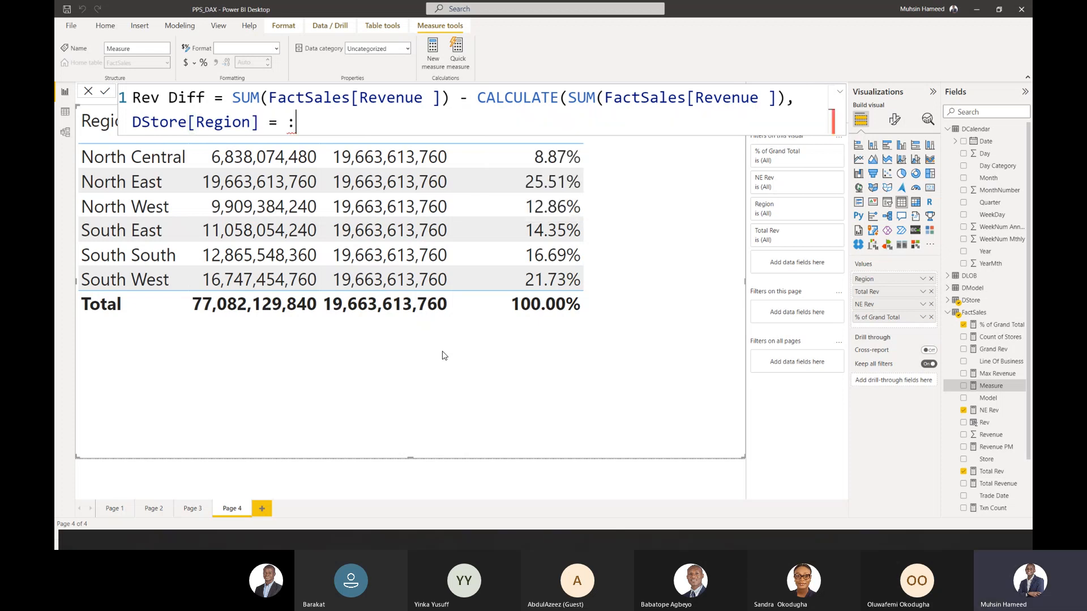
{"action": "key", "text": "BackSpace"}
{"action": "type", "text": "\"North East"}
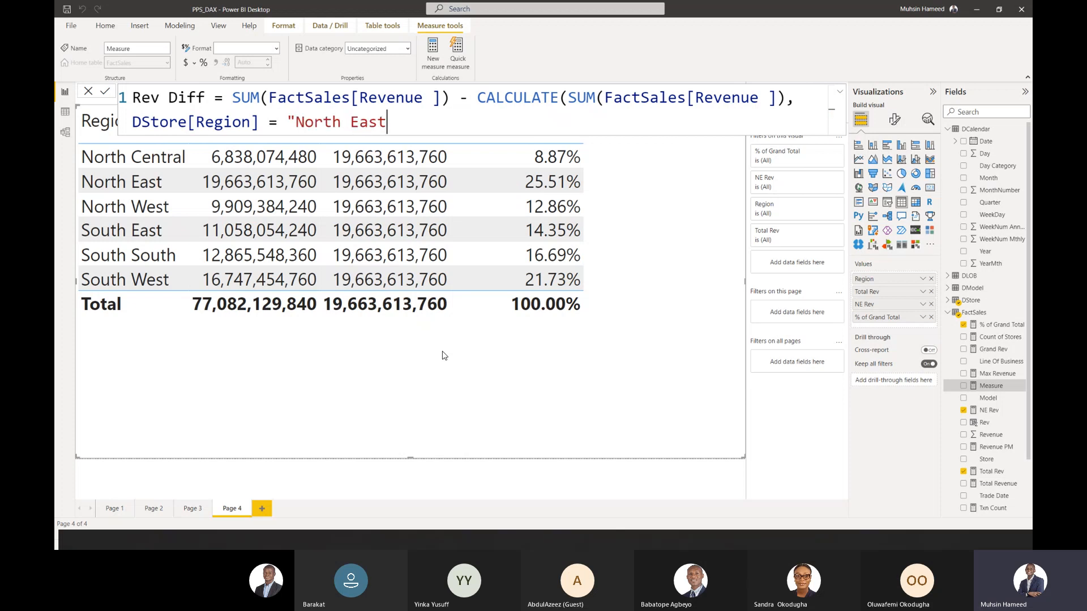
{"action": "type", "text": "\")"}
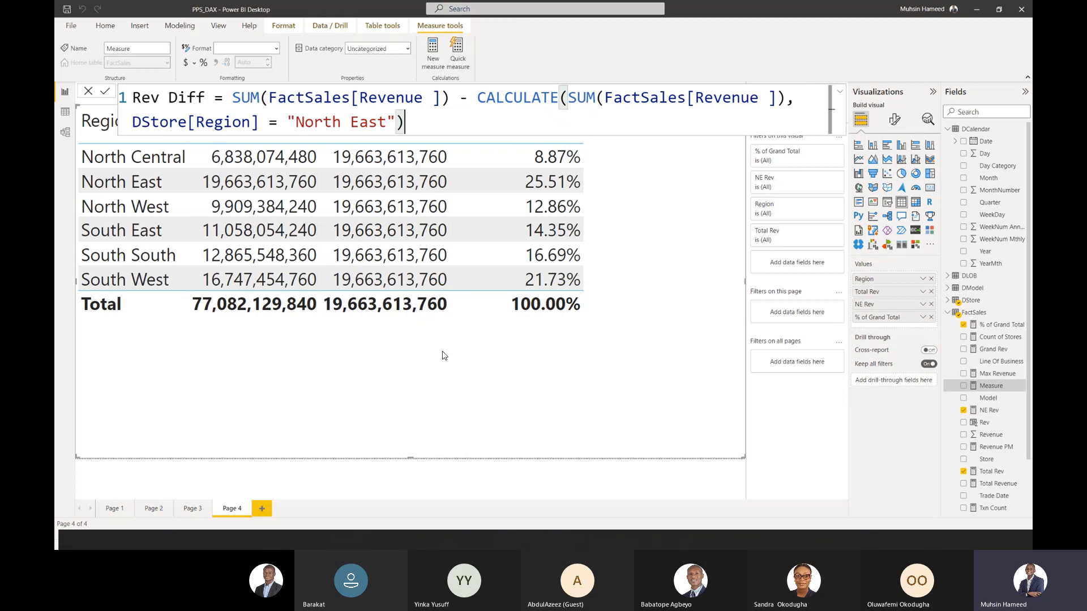
{"action": "key", "text": "Return"}
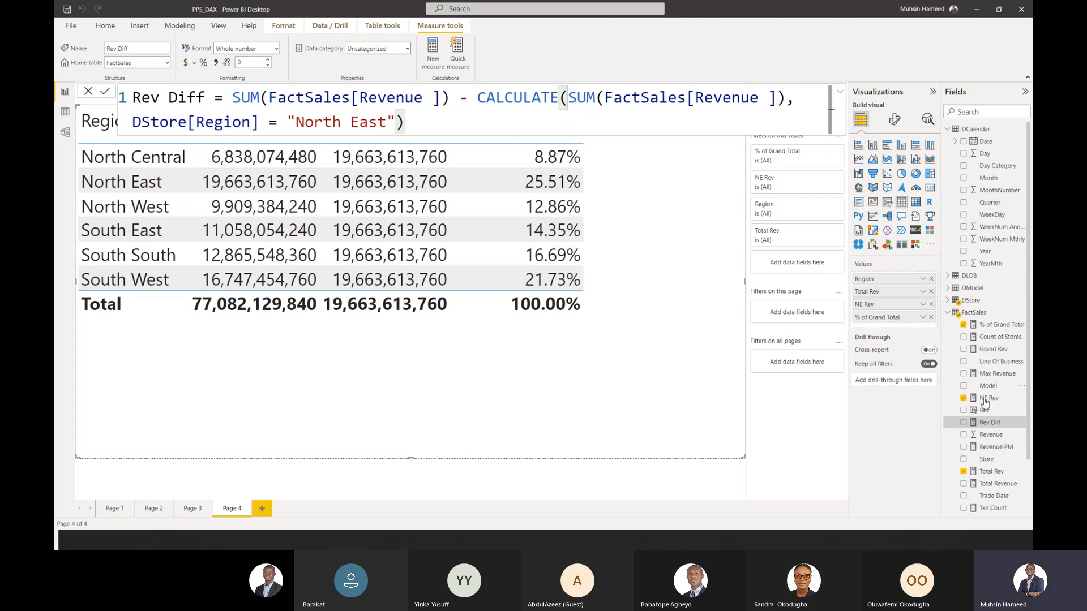
- Add the Rev Diff measure to the region table and format it with a thousands separator
{"action": "left_click_drag", "start_coordinate": [1010, 425], "coordinate": [707, 243]}
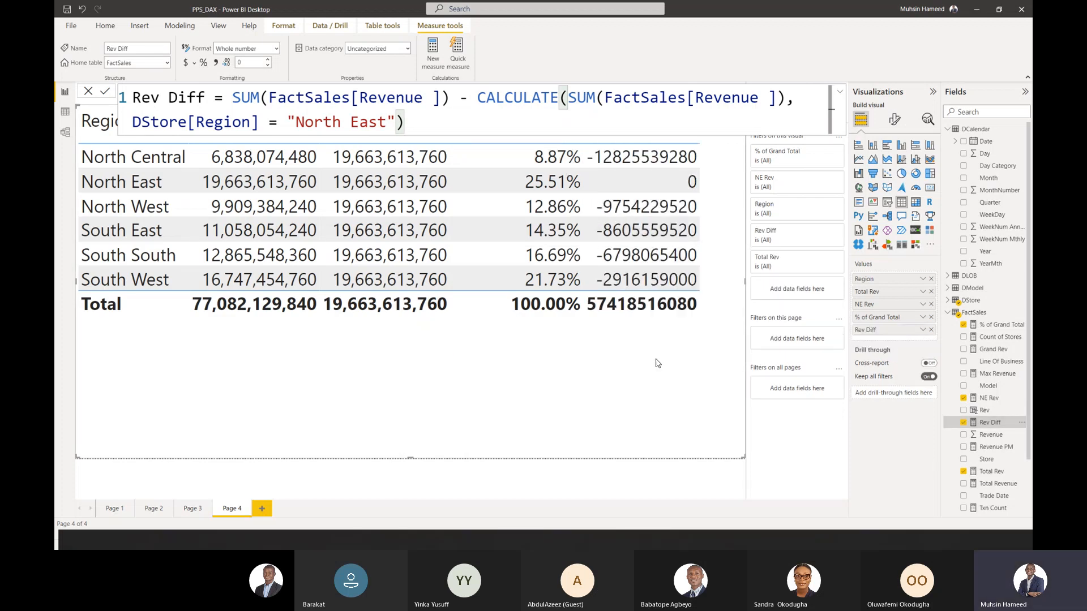
{"action": "left_click", "coordinate": [738, 475]}
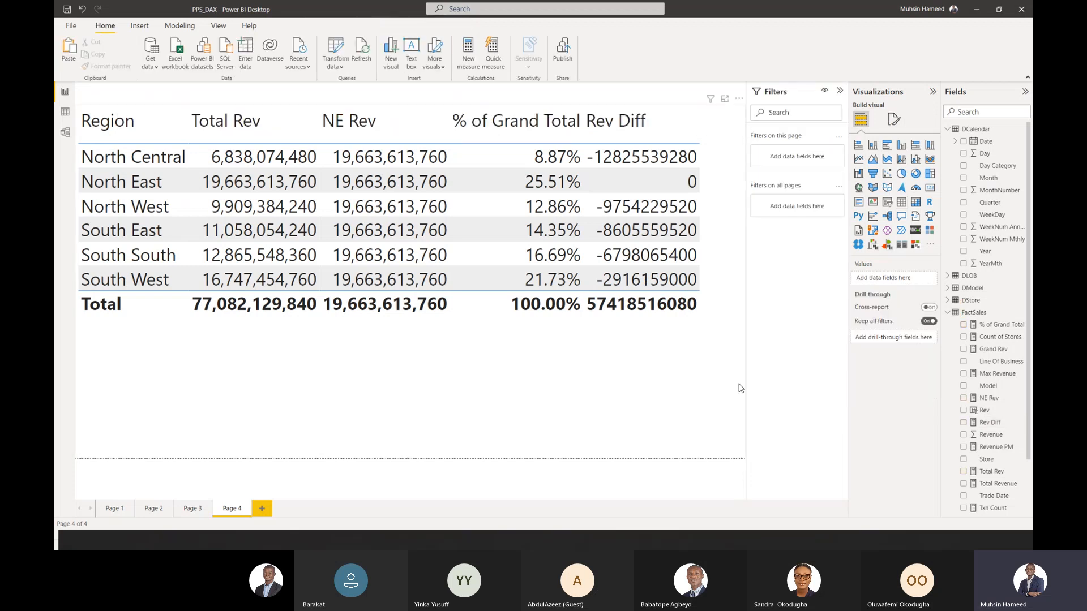
{"action": "left_click", "coordinate": [711, 281]}
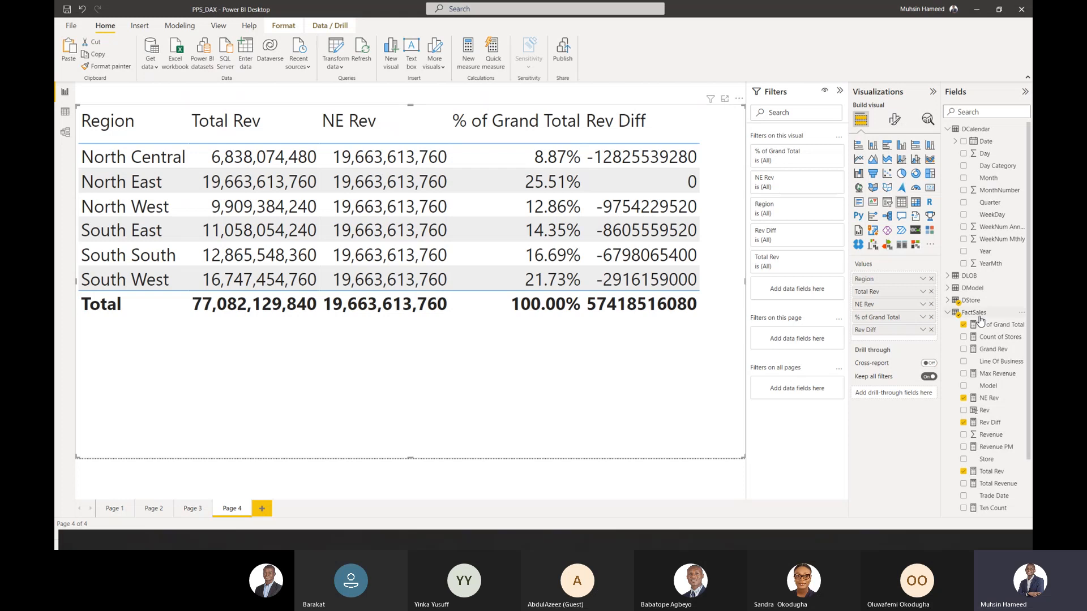
{"action": "left_click", "coordinate": [999, 427]}
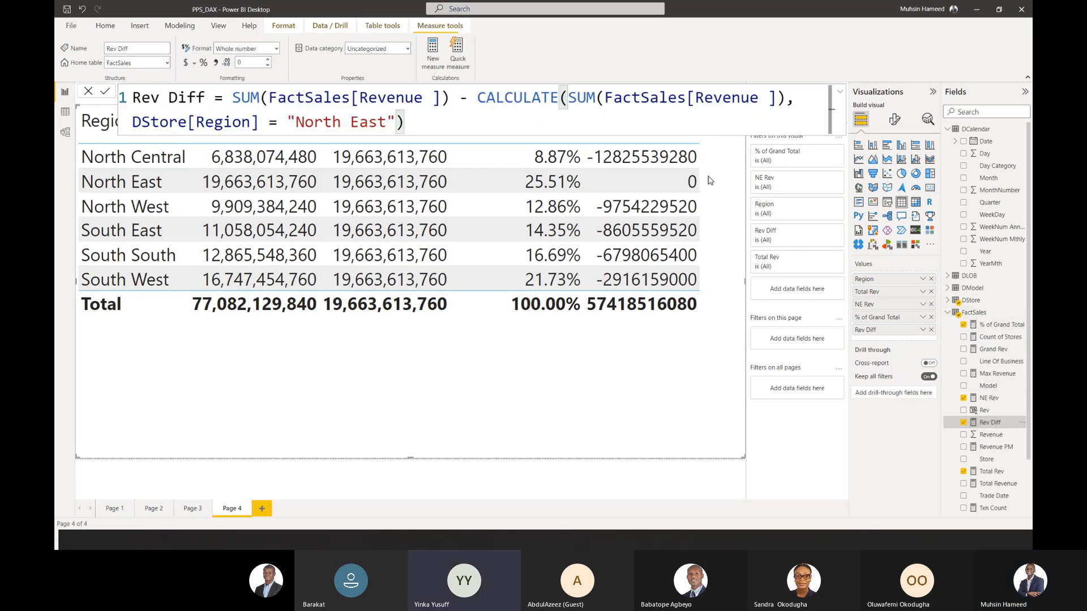
{"action": "left_click", "coordinate": [215, 63]}
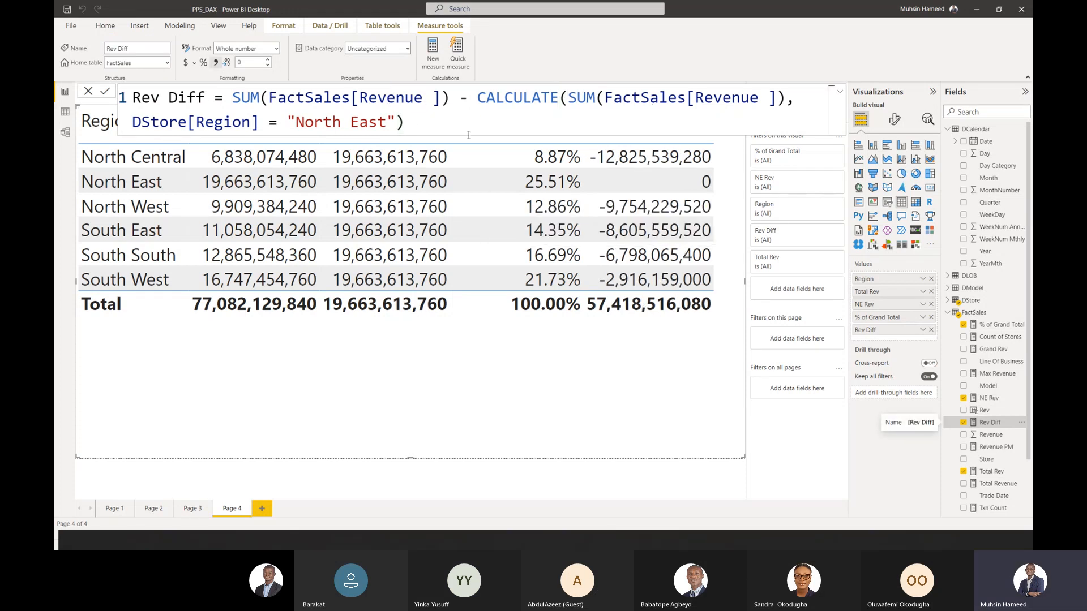
- Highlight the full Rev Diff expression to examine it, then clear the highlight
{"action": "left_click_drag", "start_coordinate": [420, 120], "coordinate": [232, 97]}
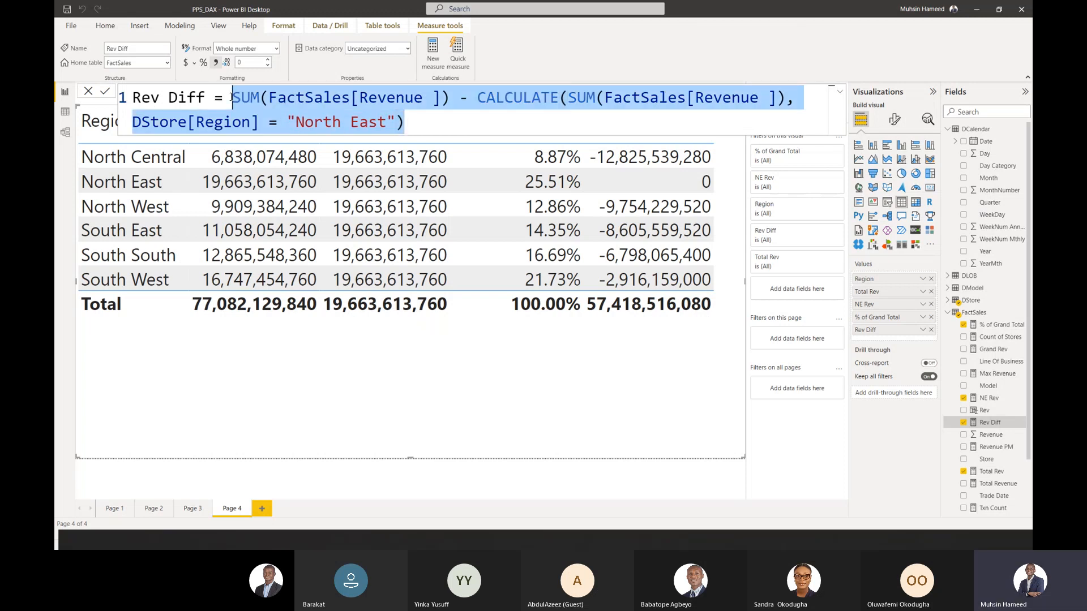
{"action": "left_click", "coordinate": [231, 98]}
{"action": "left_click", "coordinate": [434, 132]}
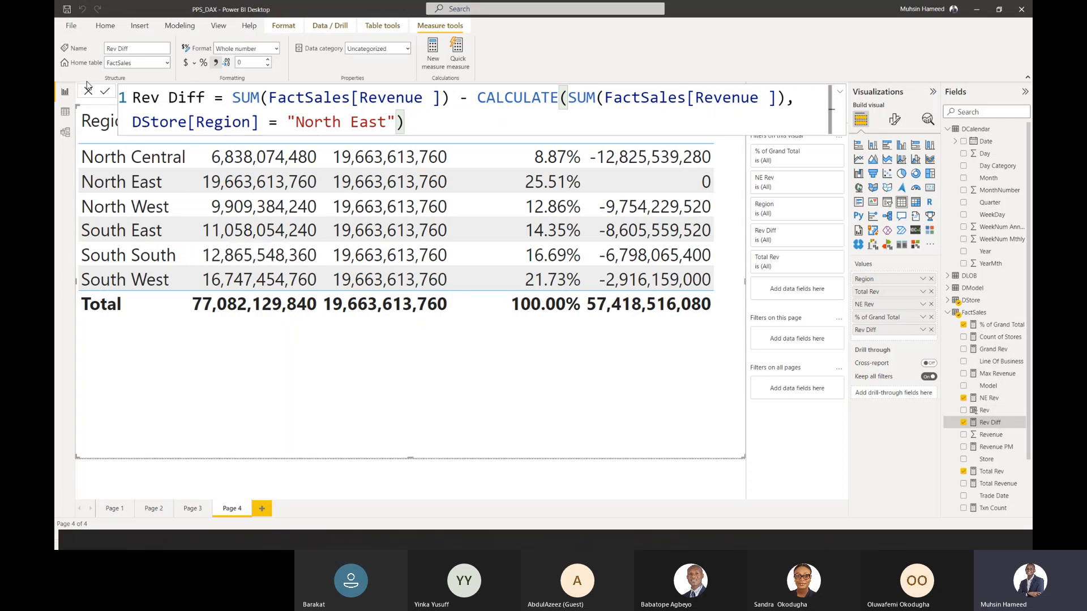
- Show the FactSales rows in the data view and examine the Revenue, Line Of Business and Model columns
{"action": "left_click", "coordinate": [65, 113]}
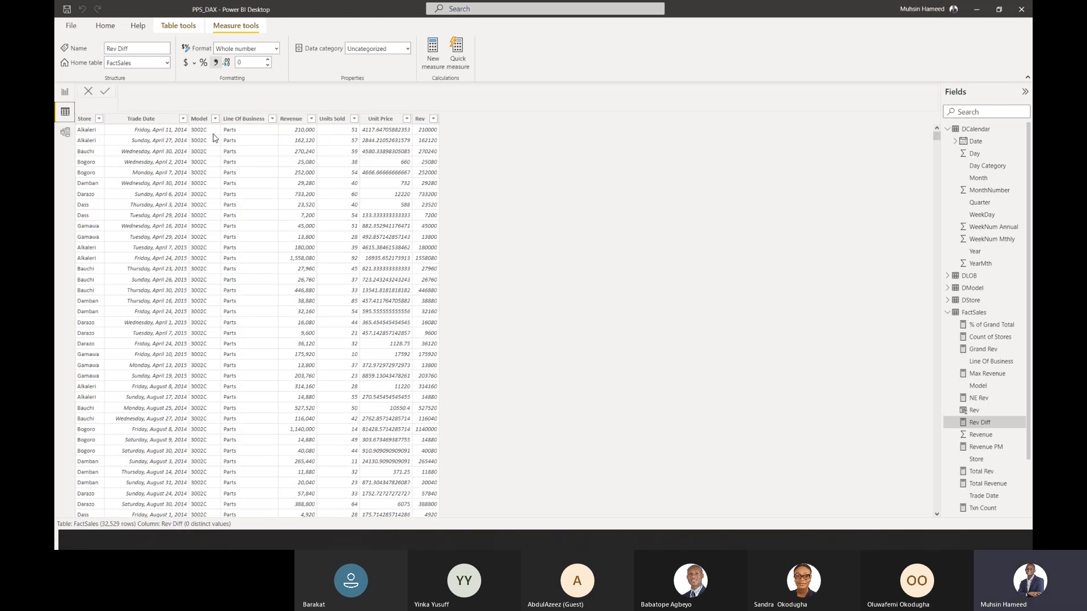
{"action": "left_click", "coordinate": [297, 119]}
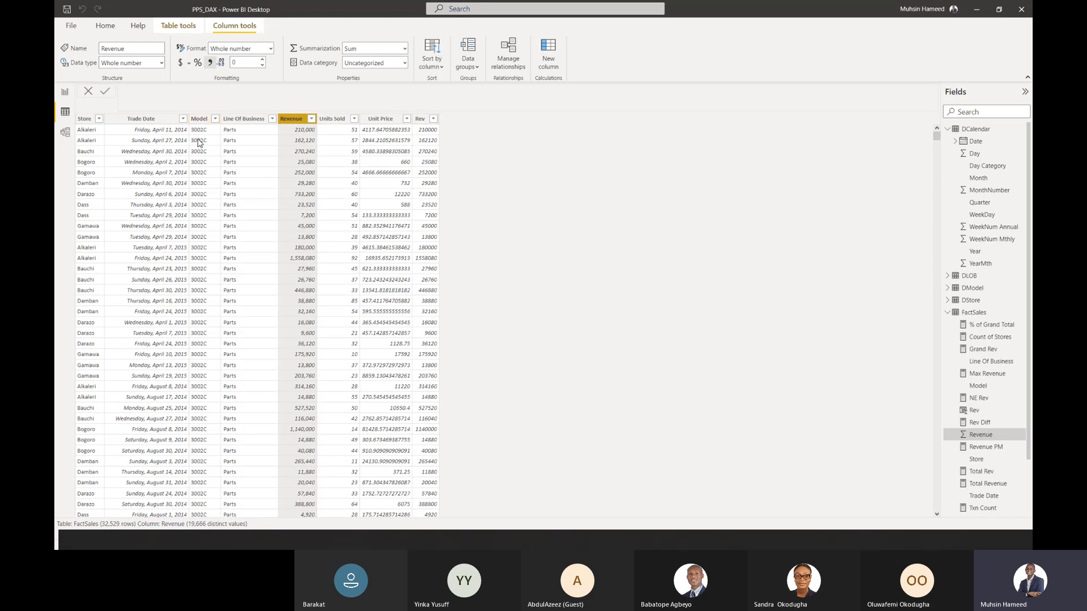
{"action": "left_click", "coordinate": [248, 119]}
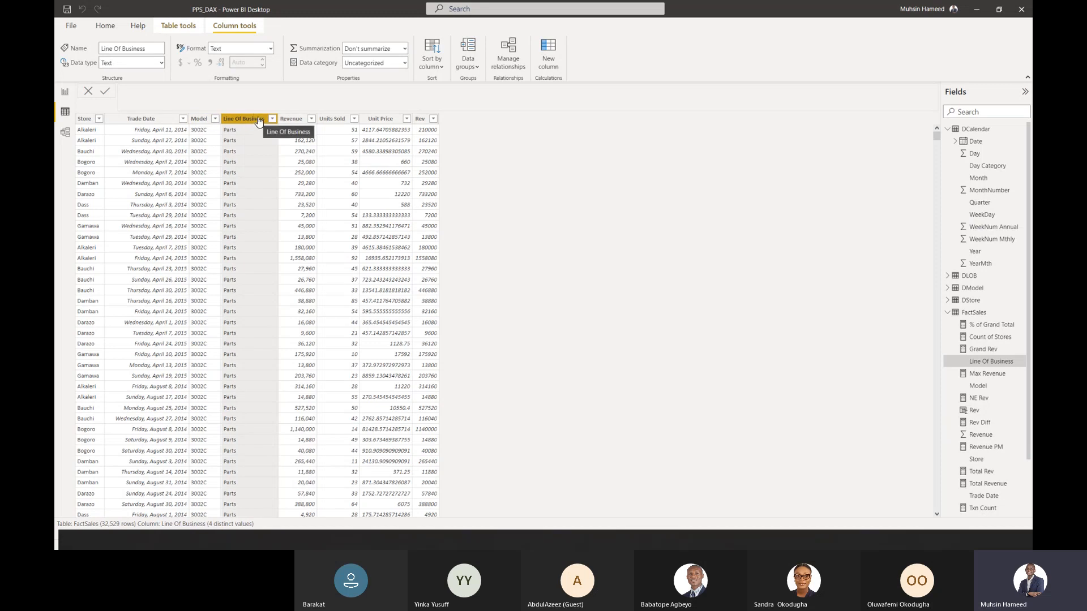
{"action": "left_click", "coordinate": [301, 121]}
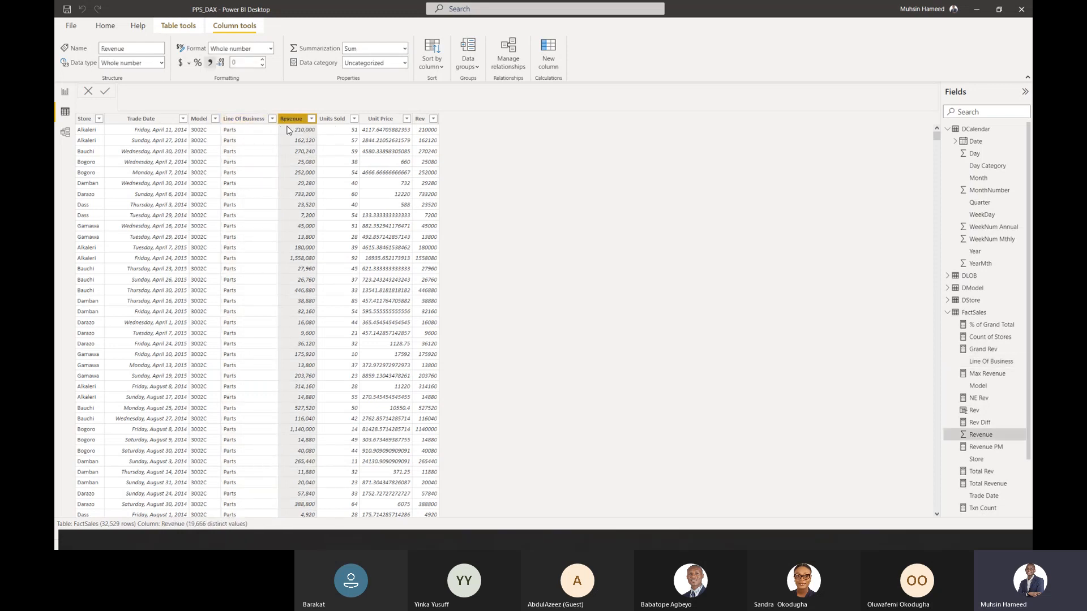
{"action": "left_click", "coordinate": [195, 119]}
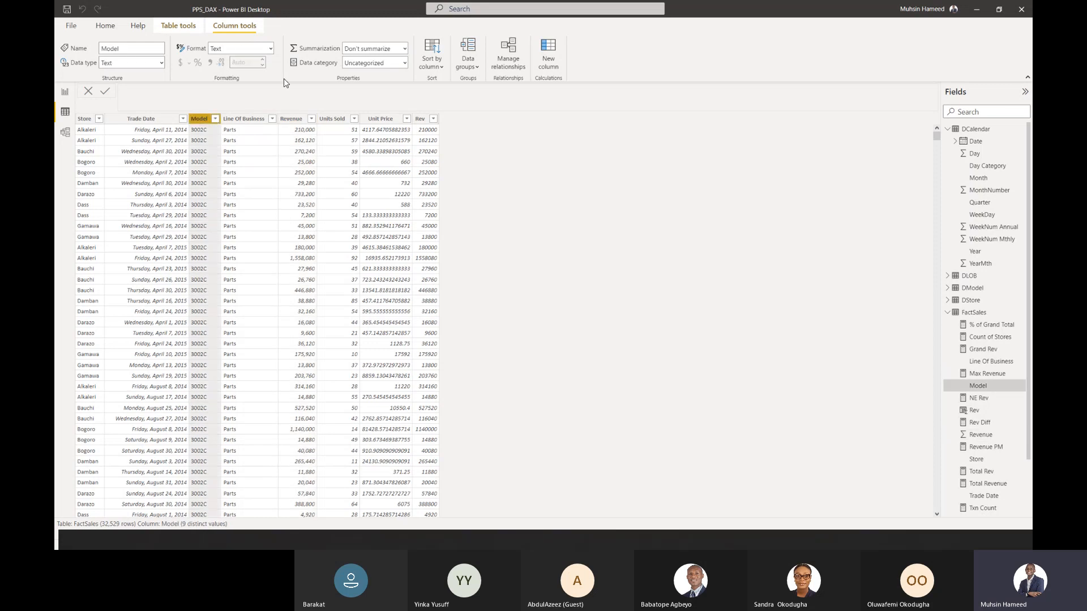